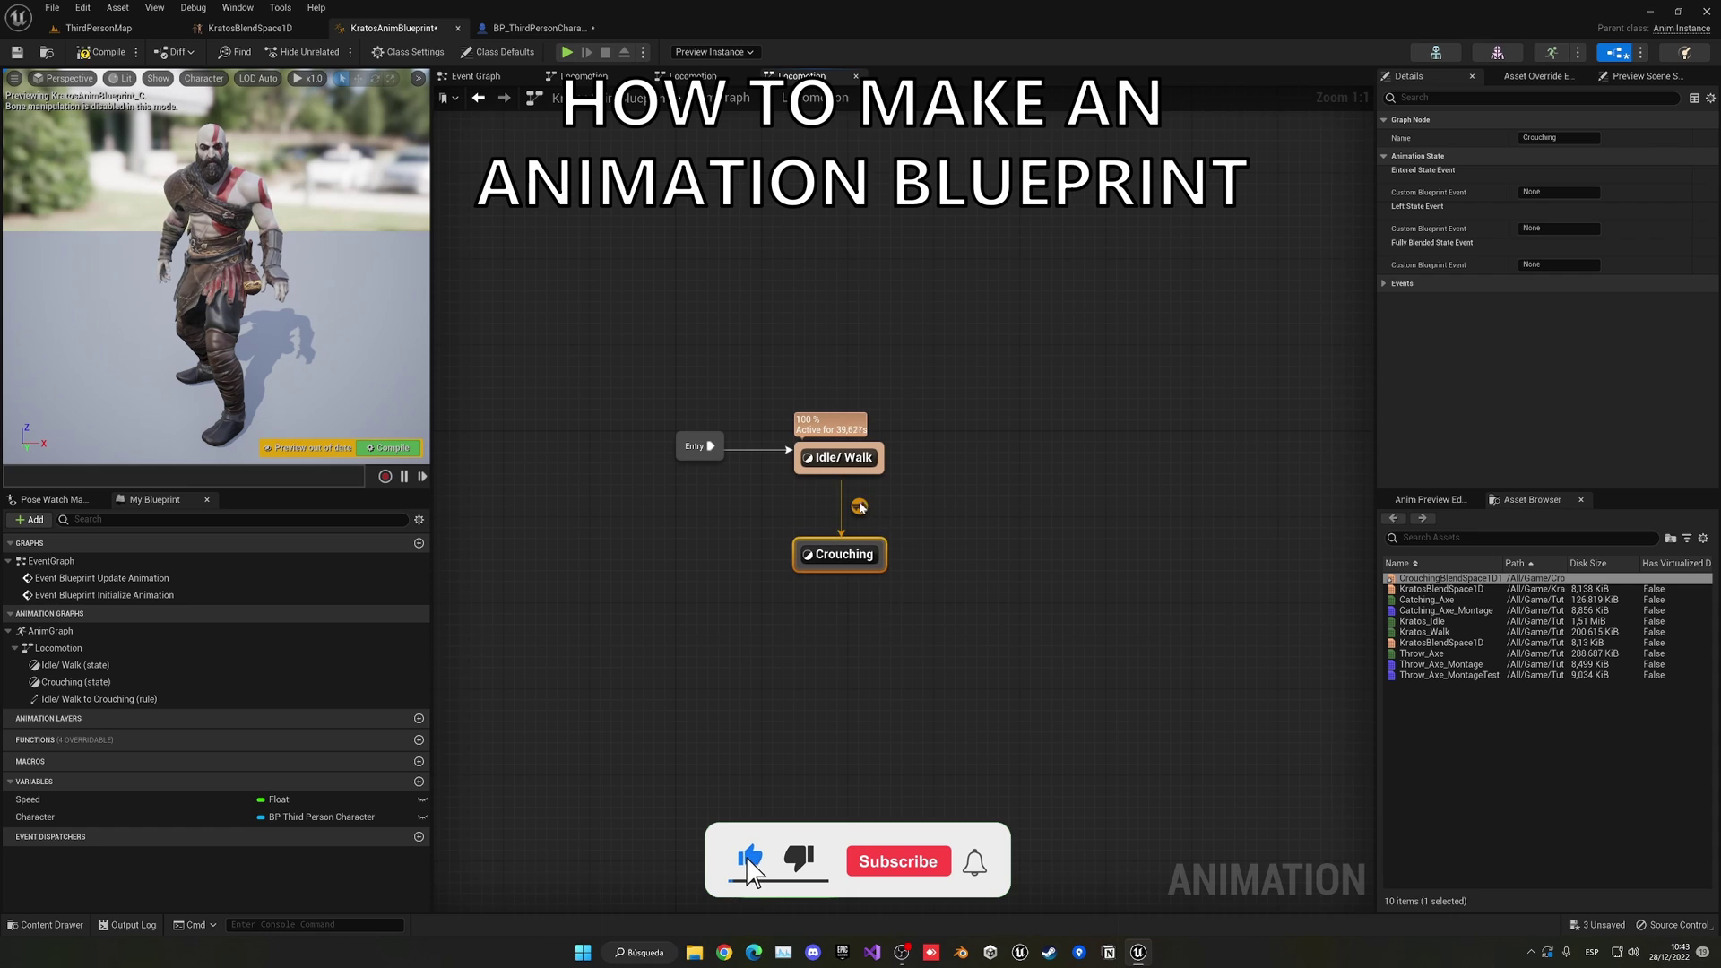
- Drag a return transition from the Crouching state back onto Idle/Walk
left_click_drag(824, 538, 832, 464)
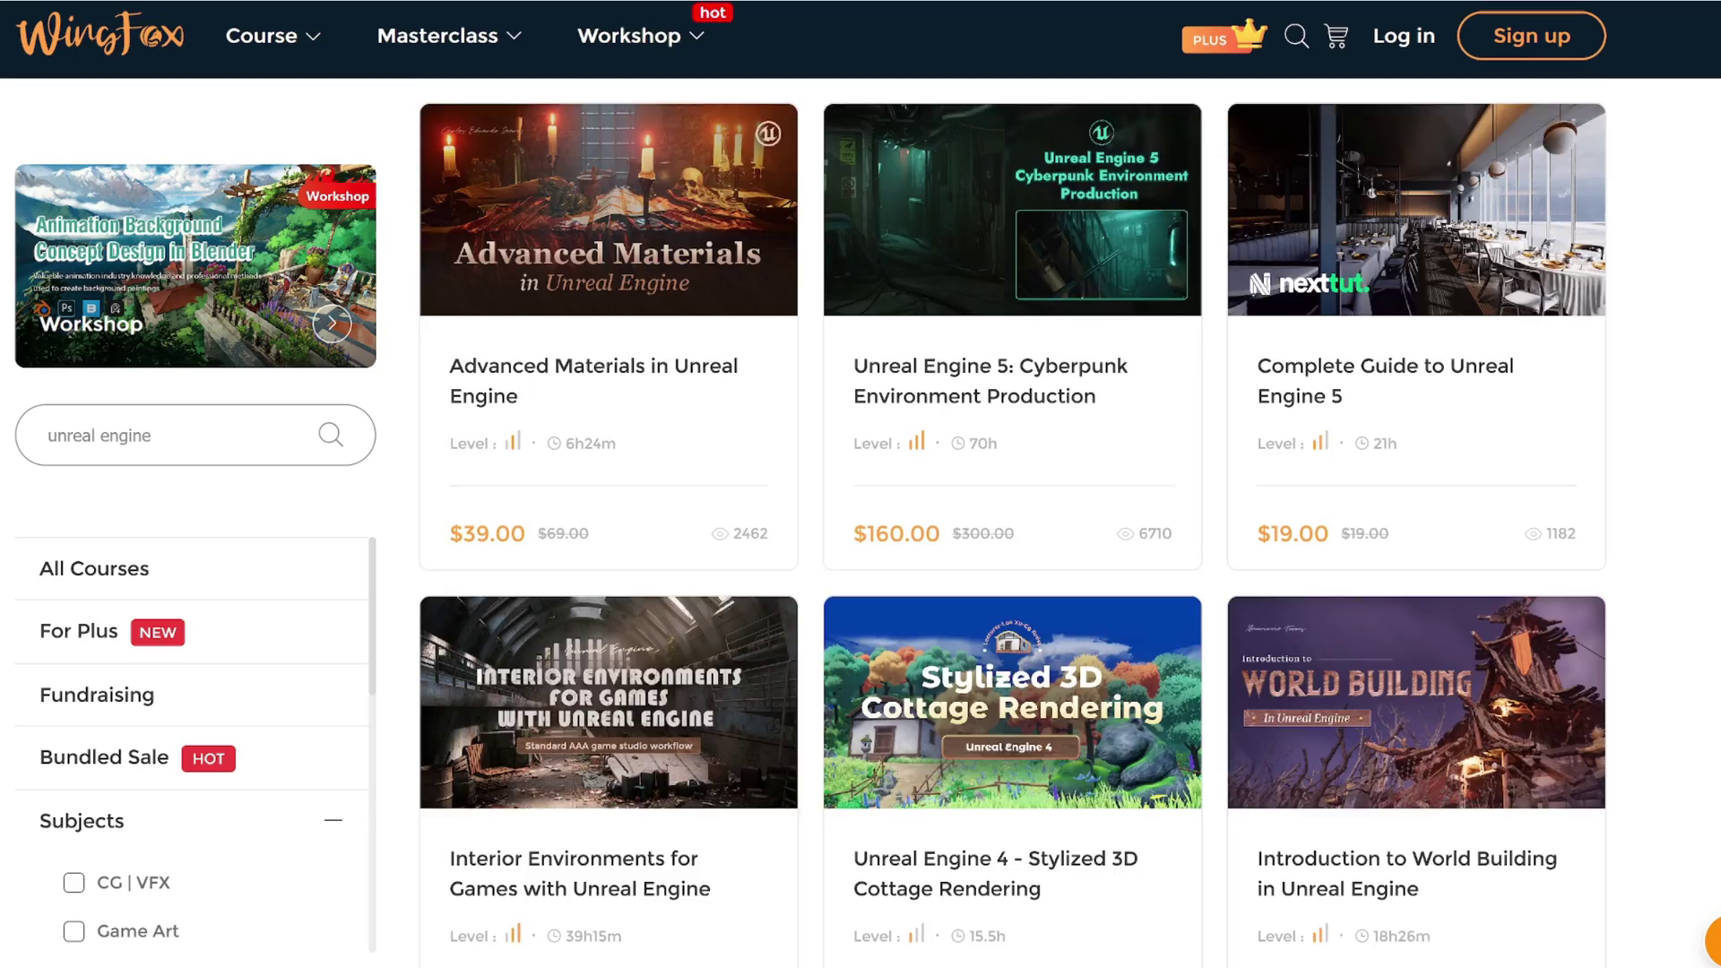
scroll(1013, 520, "down", 8)
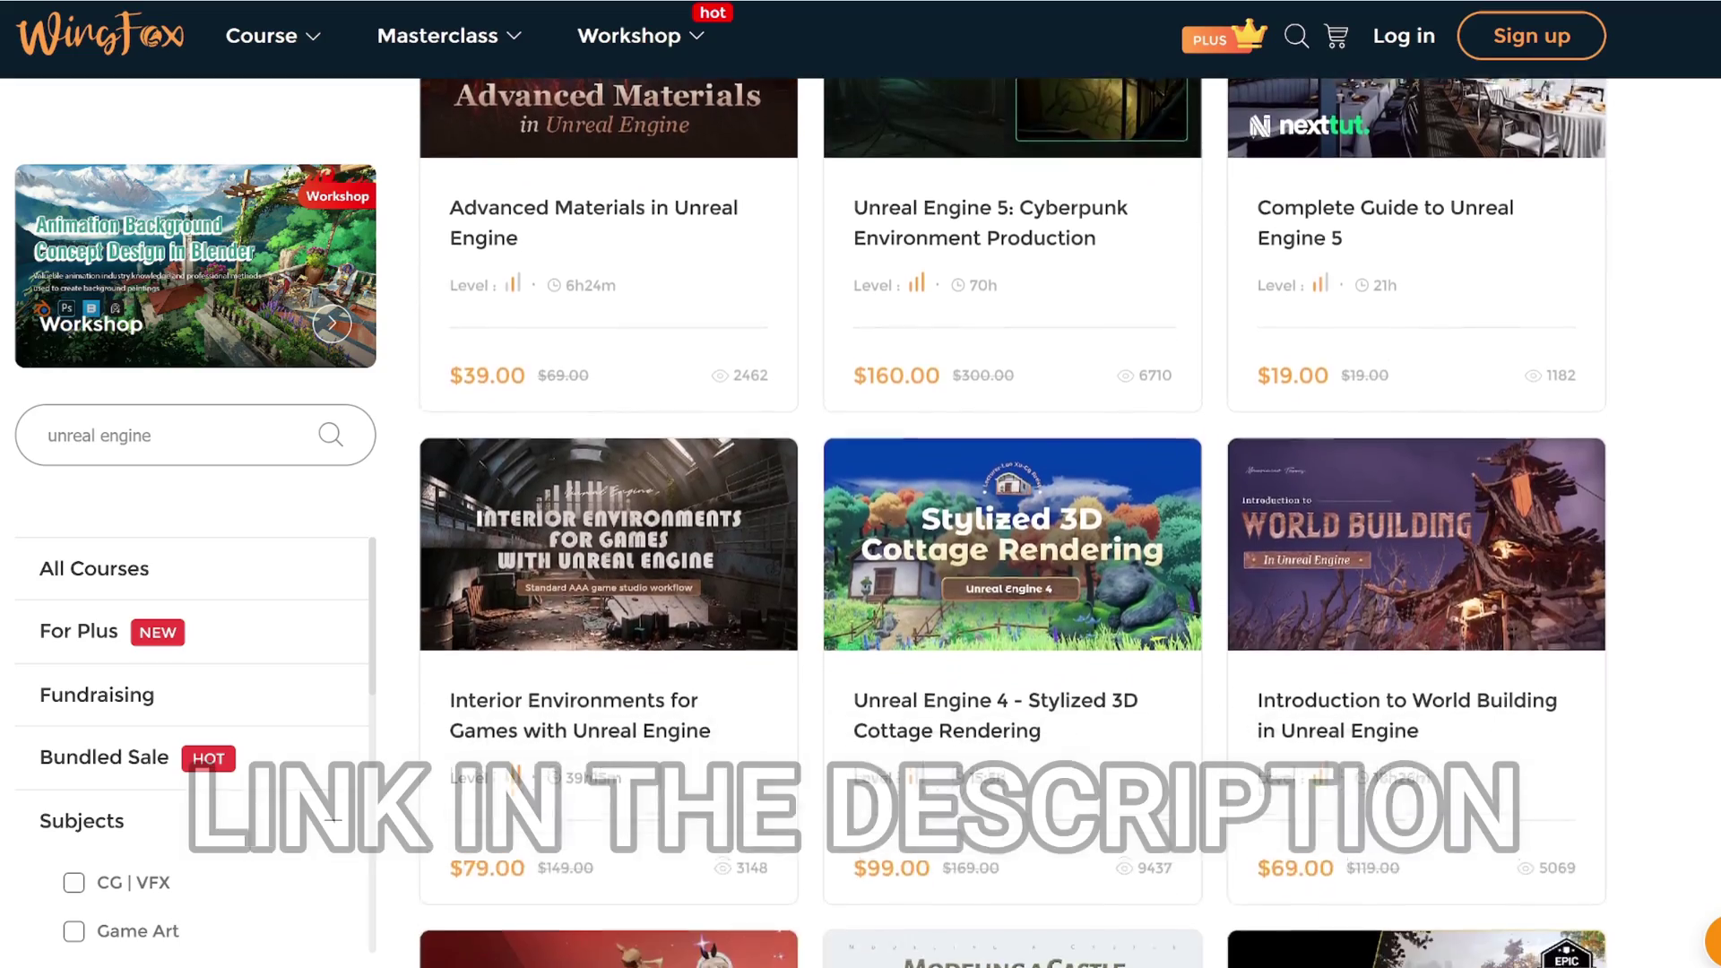
scroll(1013, 520, "down", 8)
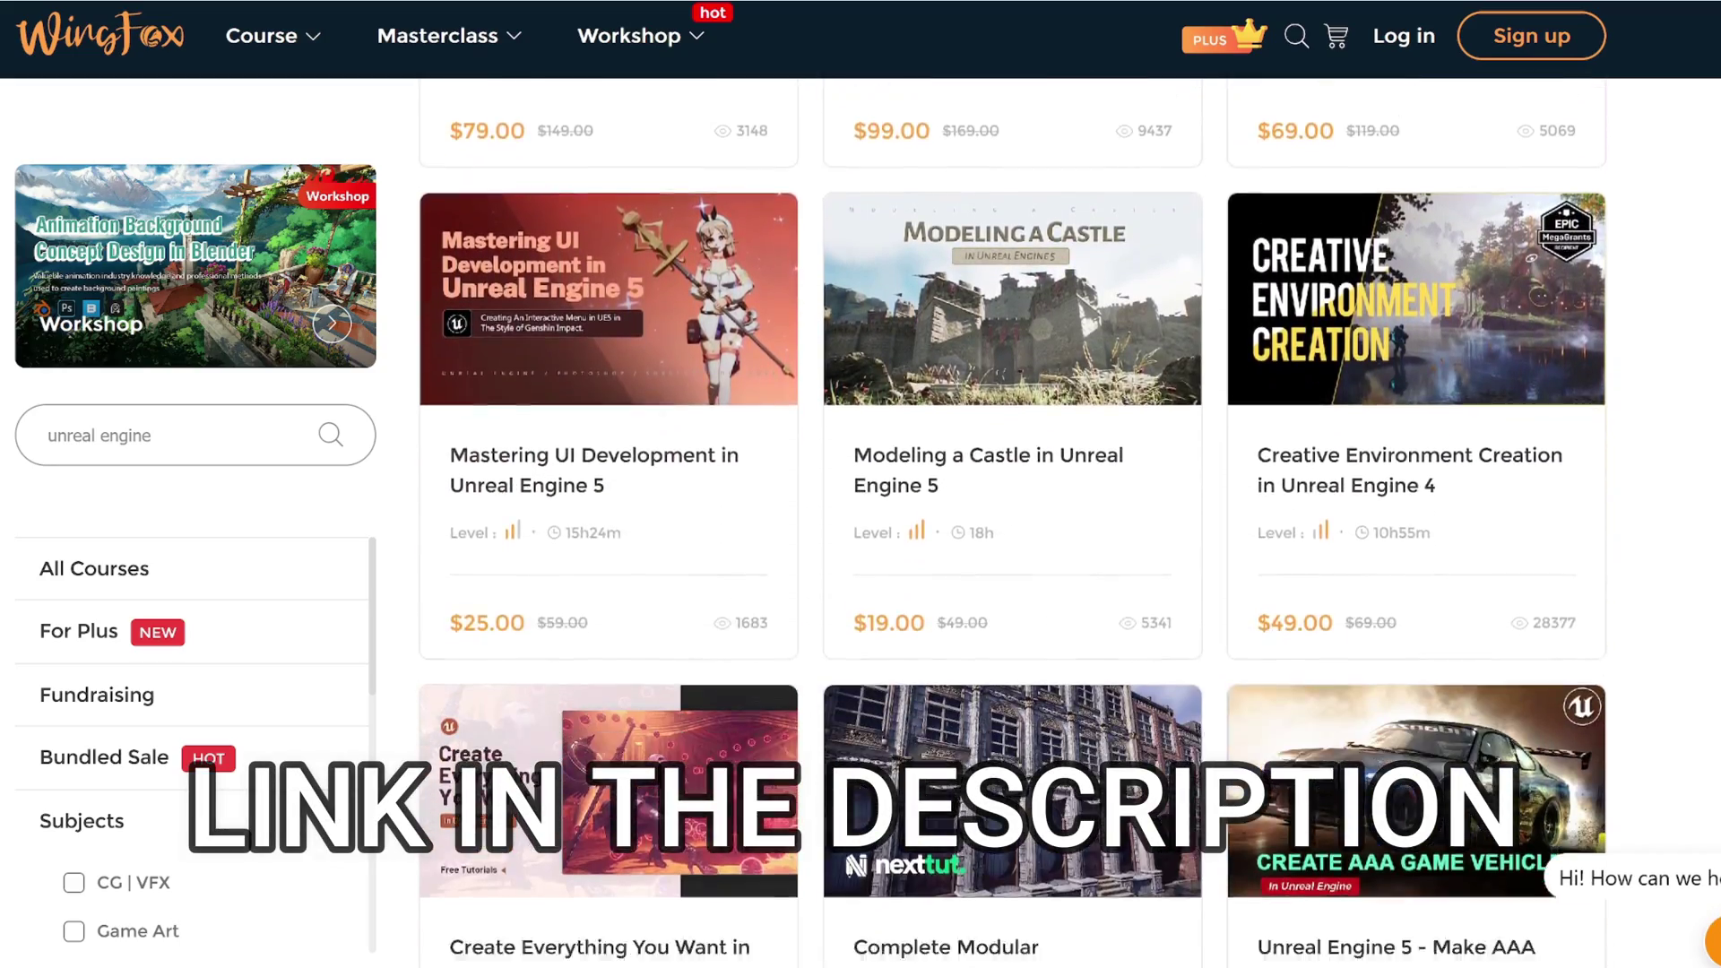
scroll(1013, 520, "down", 3)
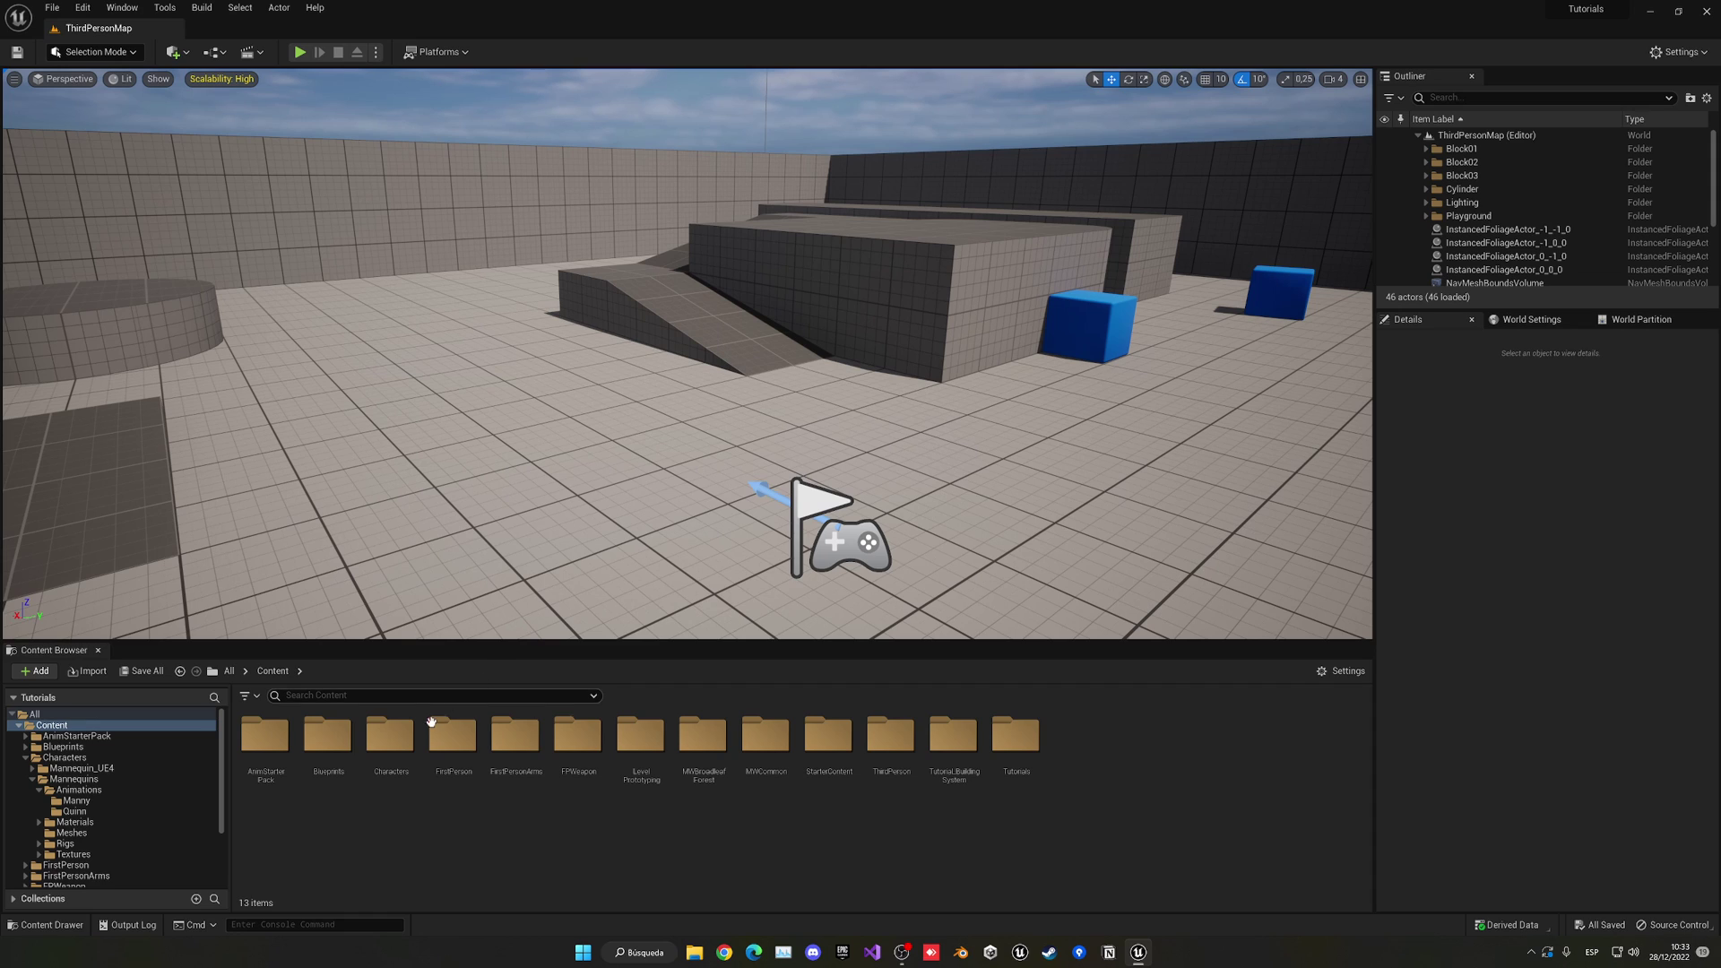
- Browse into Characters > Mannequins > Animations > Manny, then return to the root Content folder
double_click(392, 737)
double_click(349, 745)
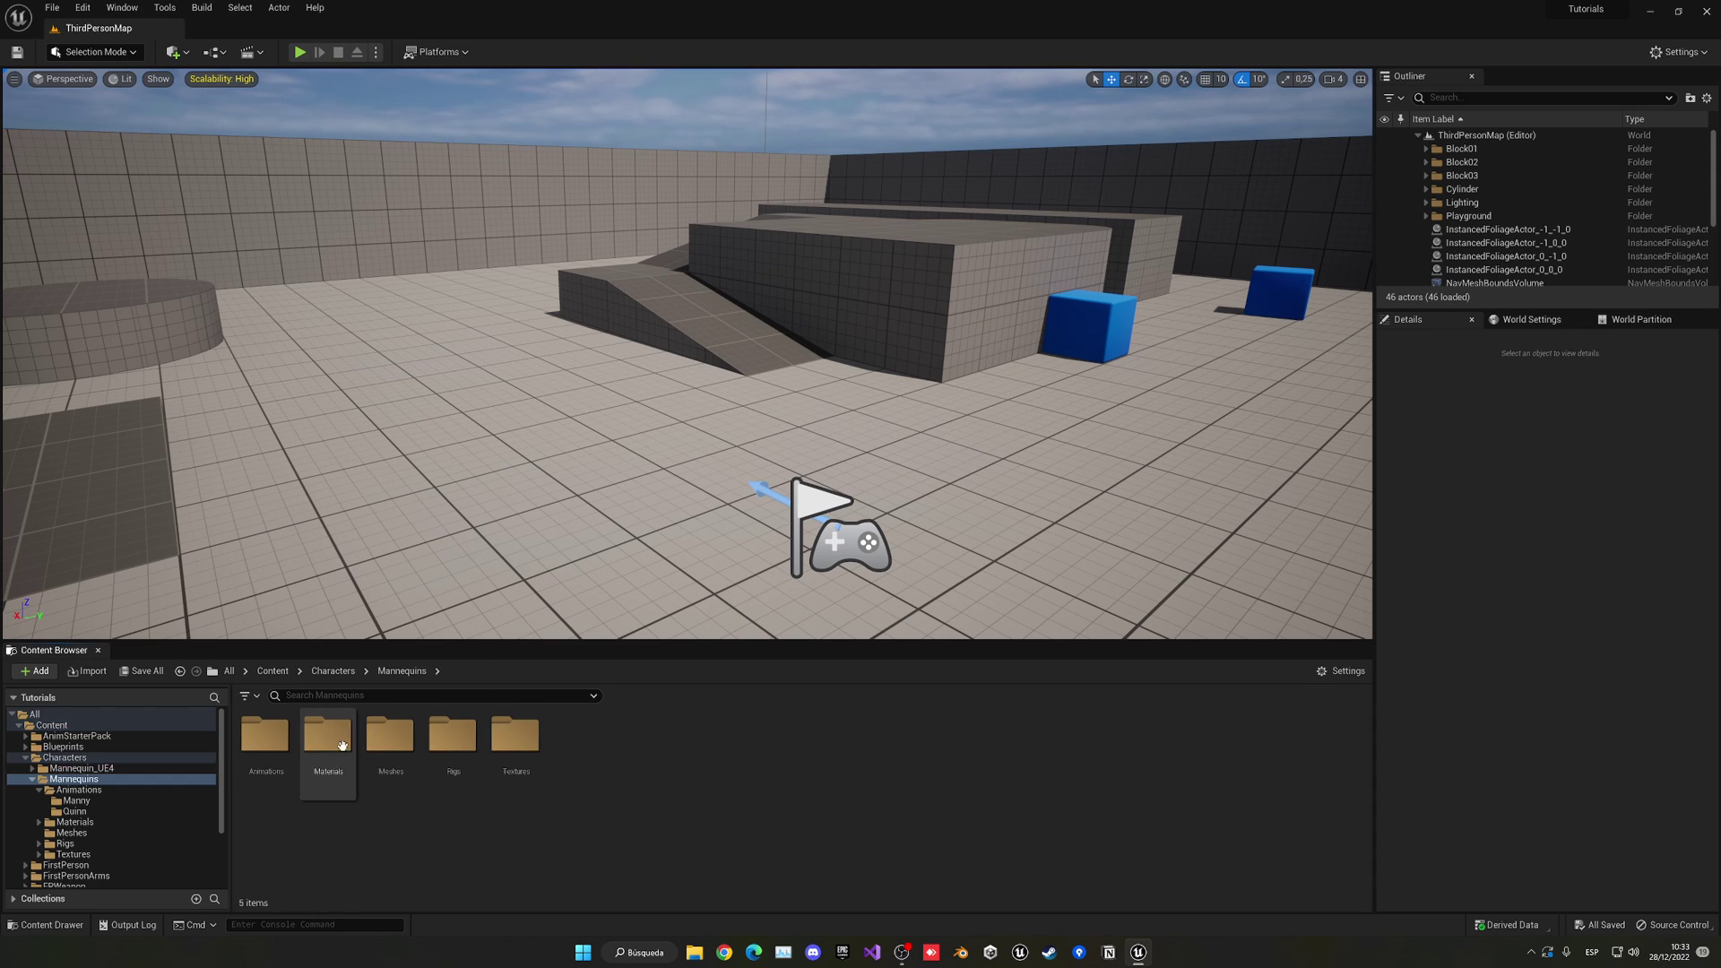
double_click(266, 740)
double_click(266, 739)
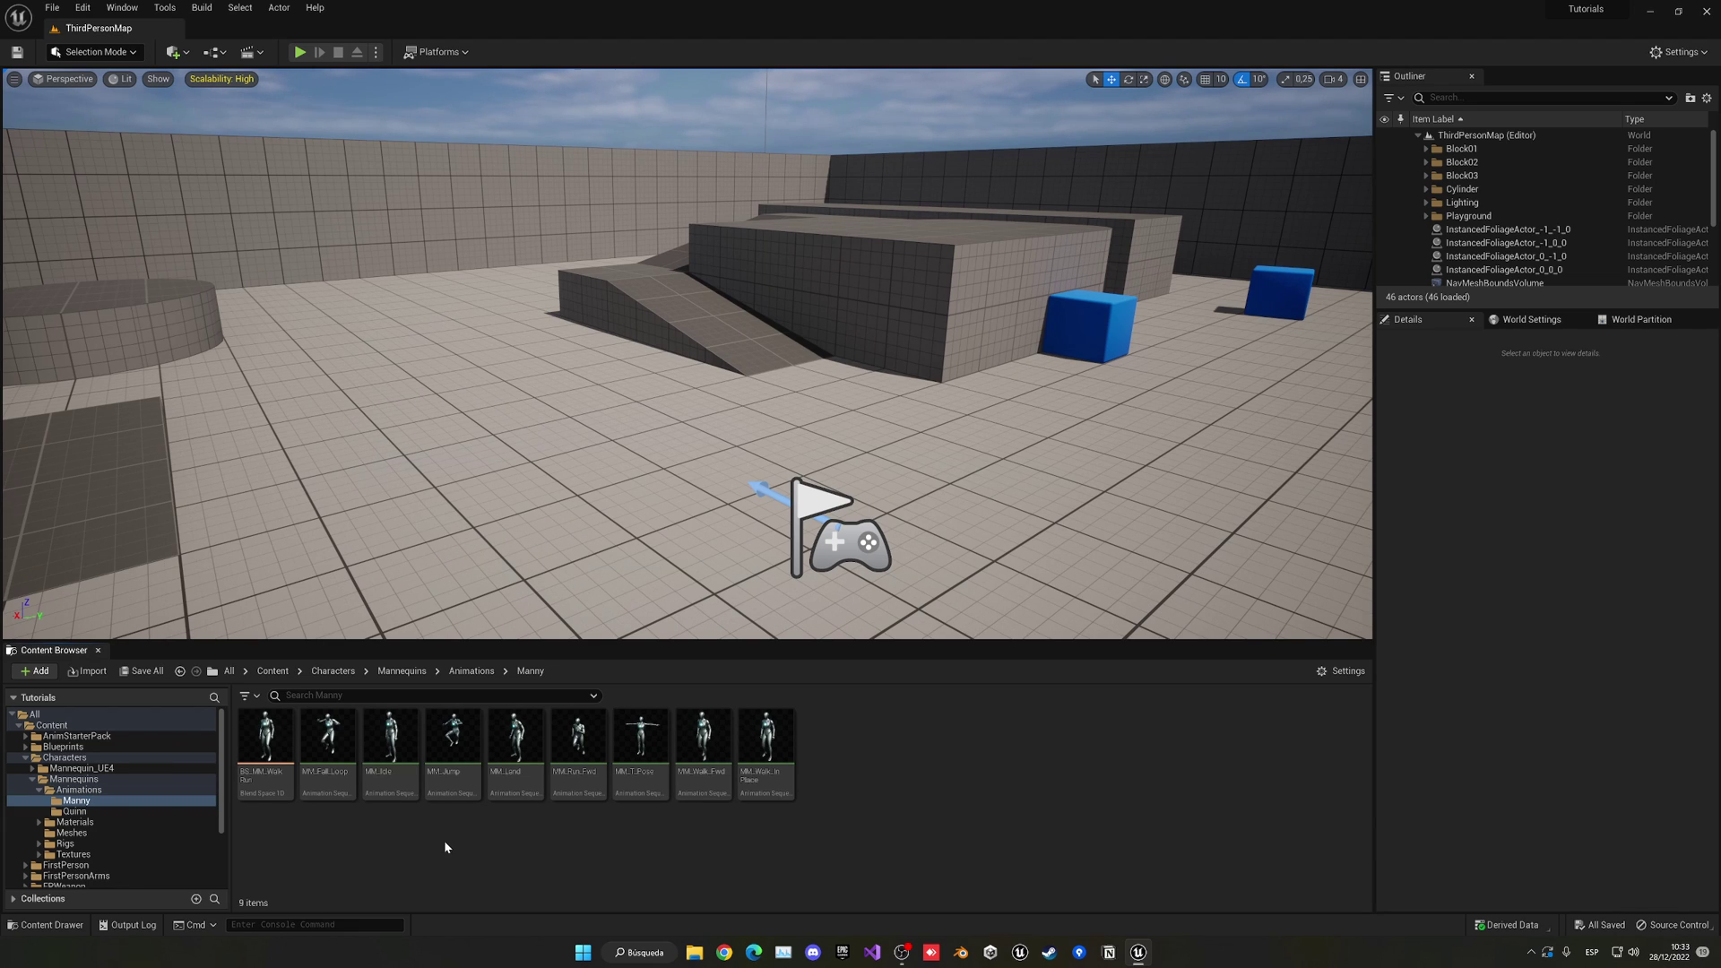
left_click(272, 670)
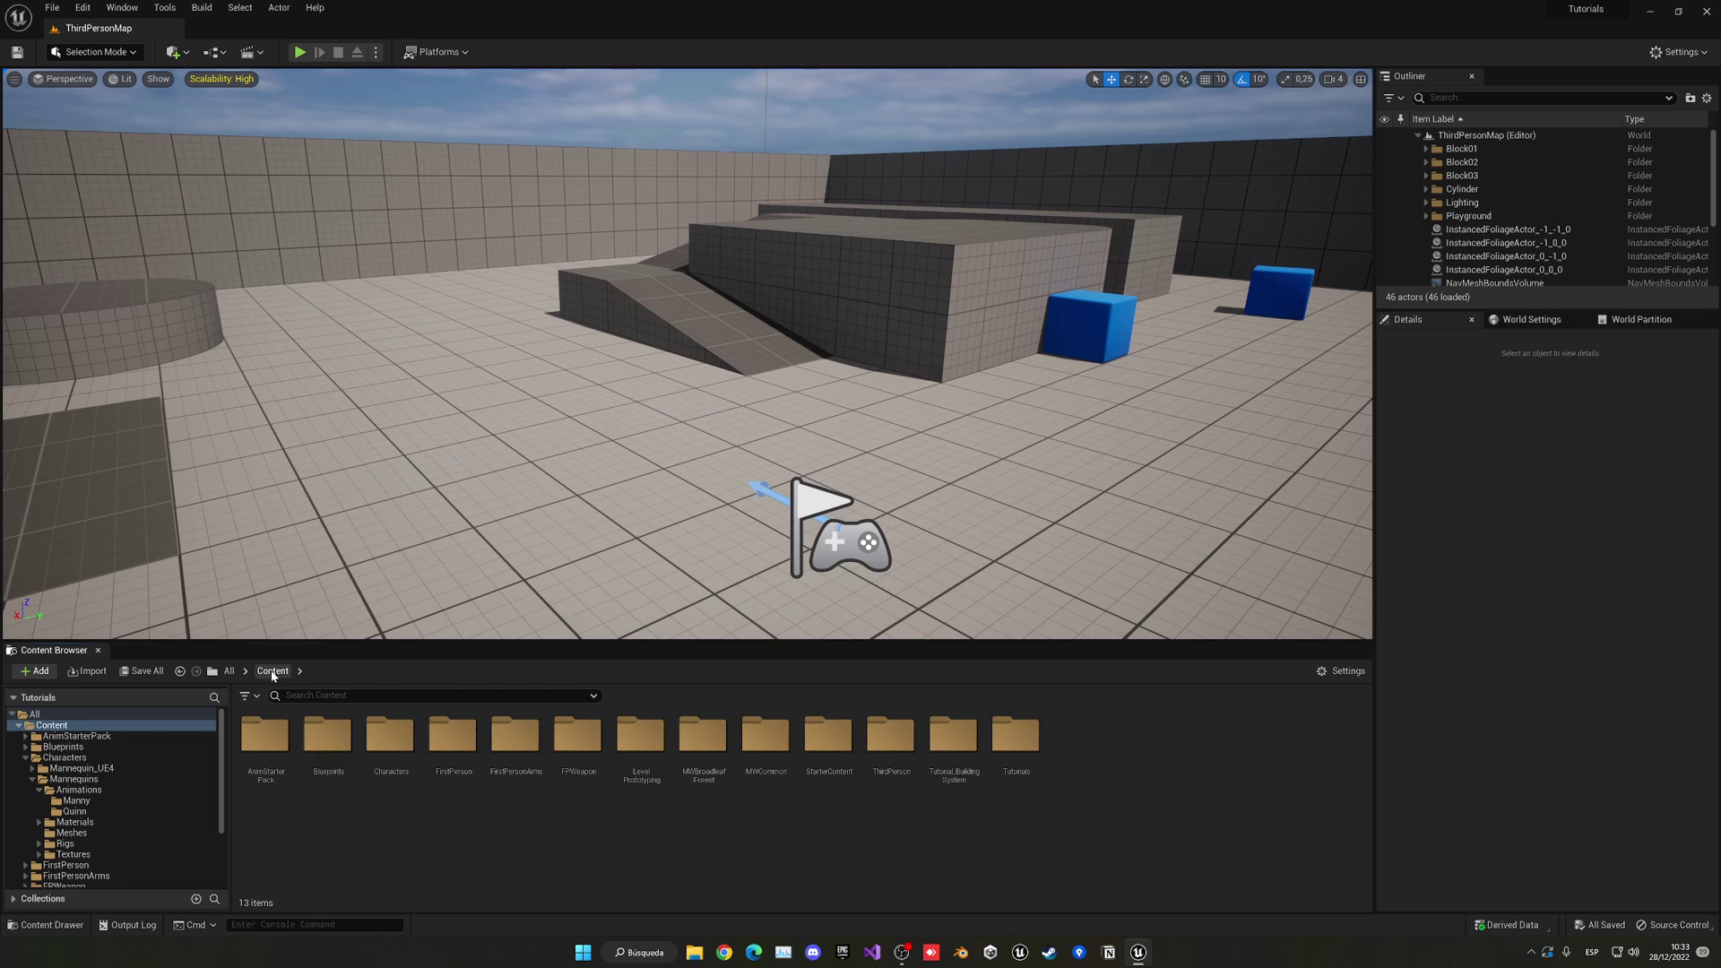
- Create a new legacy Blend Space 1D asset based on Kratos_Skeleton
right_click(543, 841)
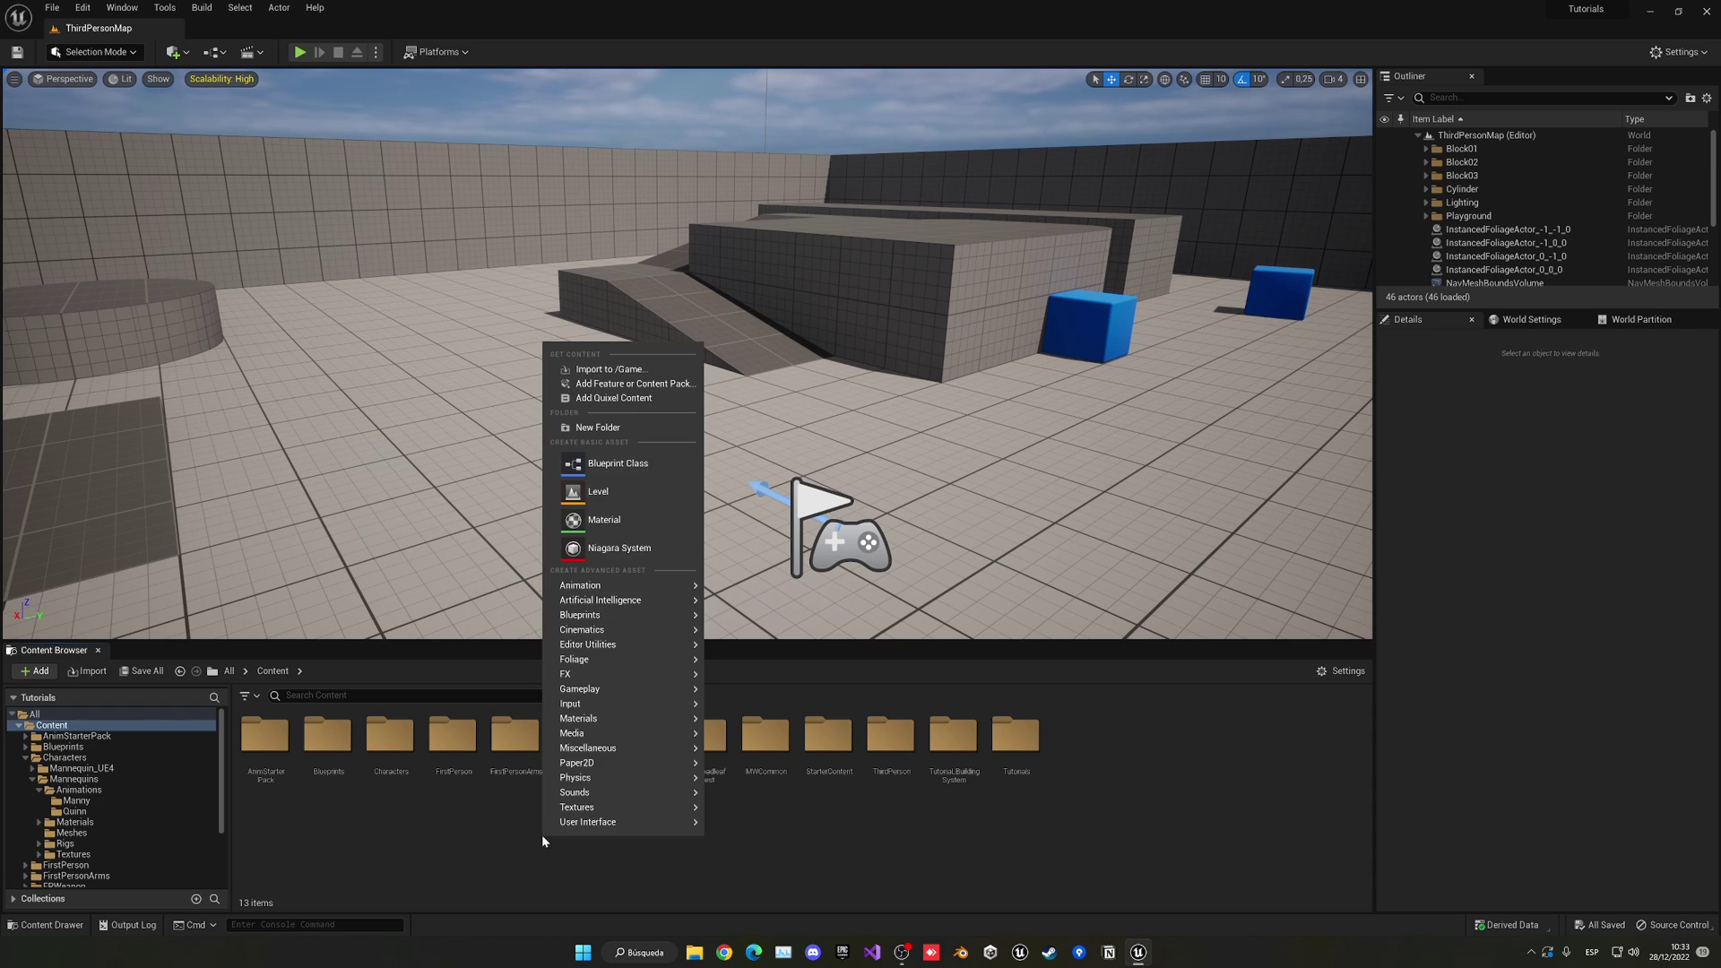
mouse_move(619, 585)
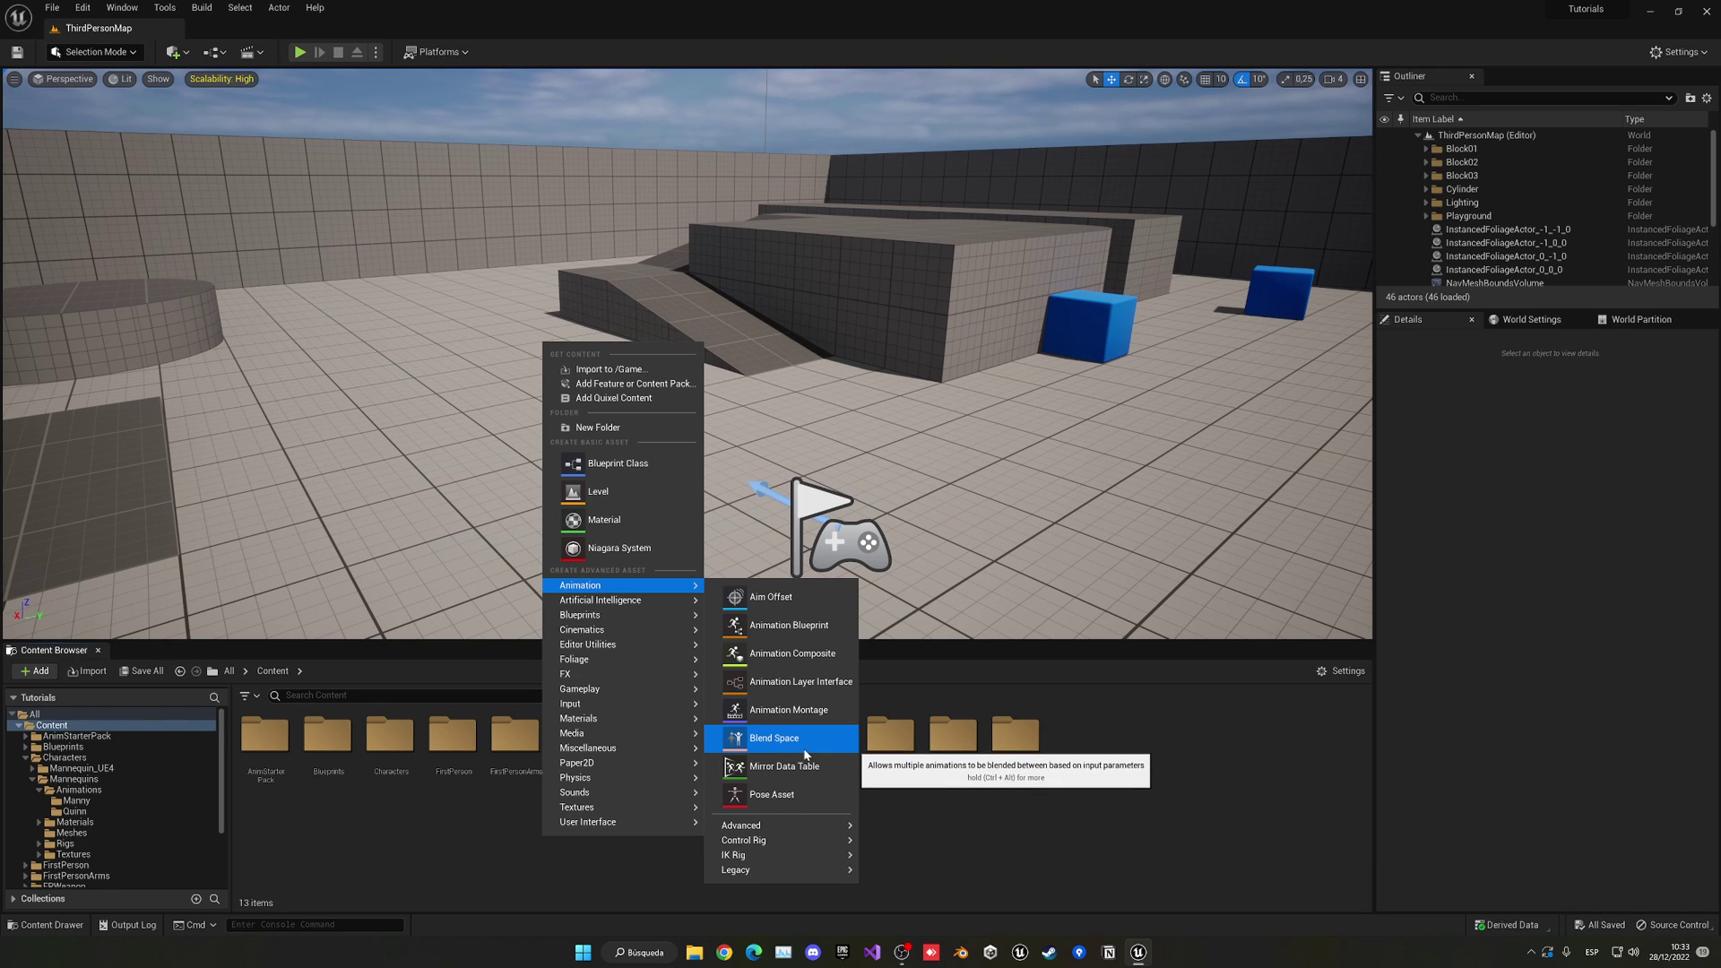
mouse_move(750, 870)
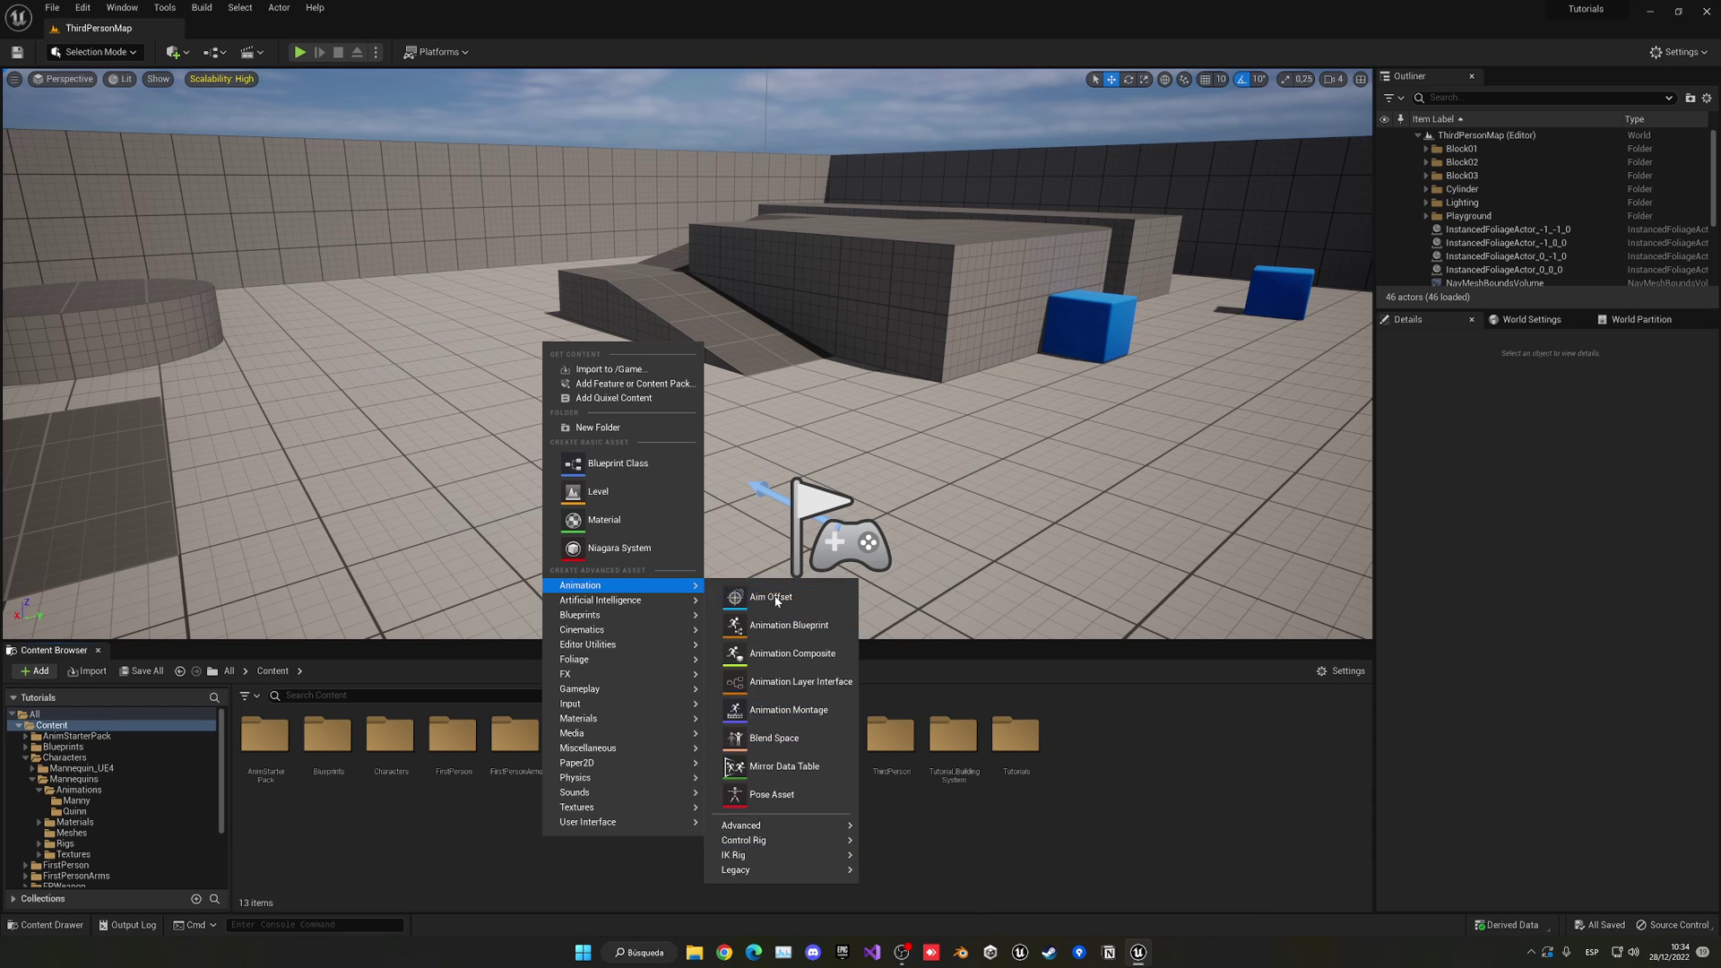
left_click(924, 910)
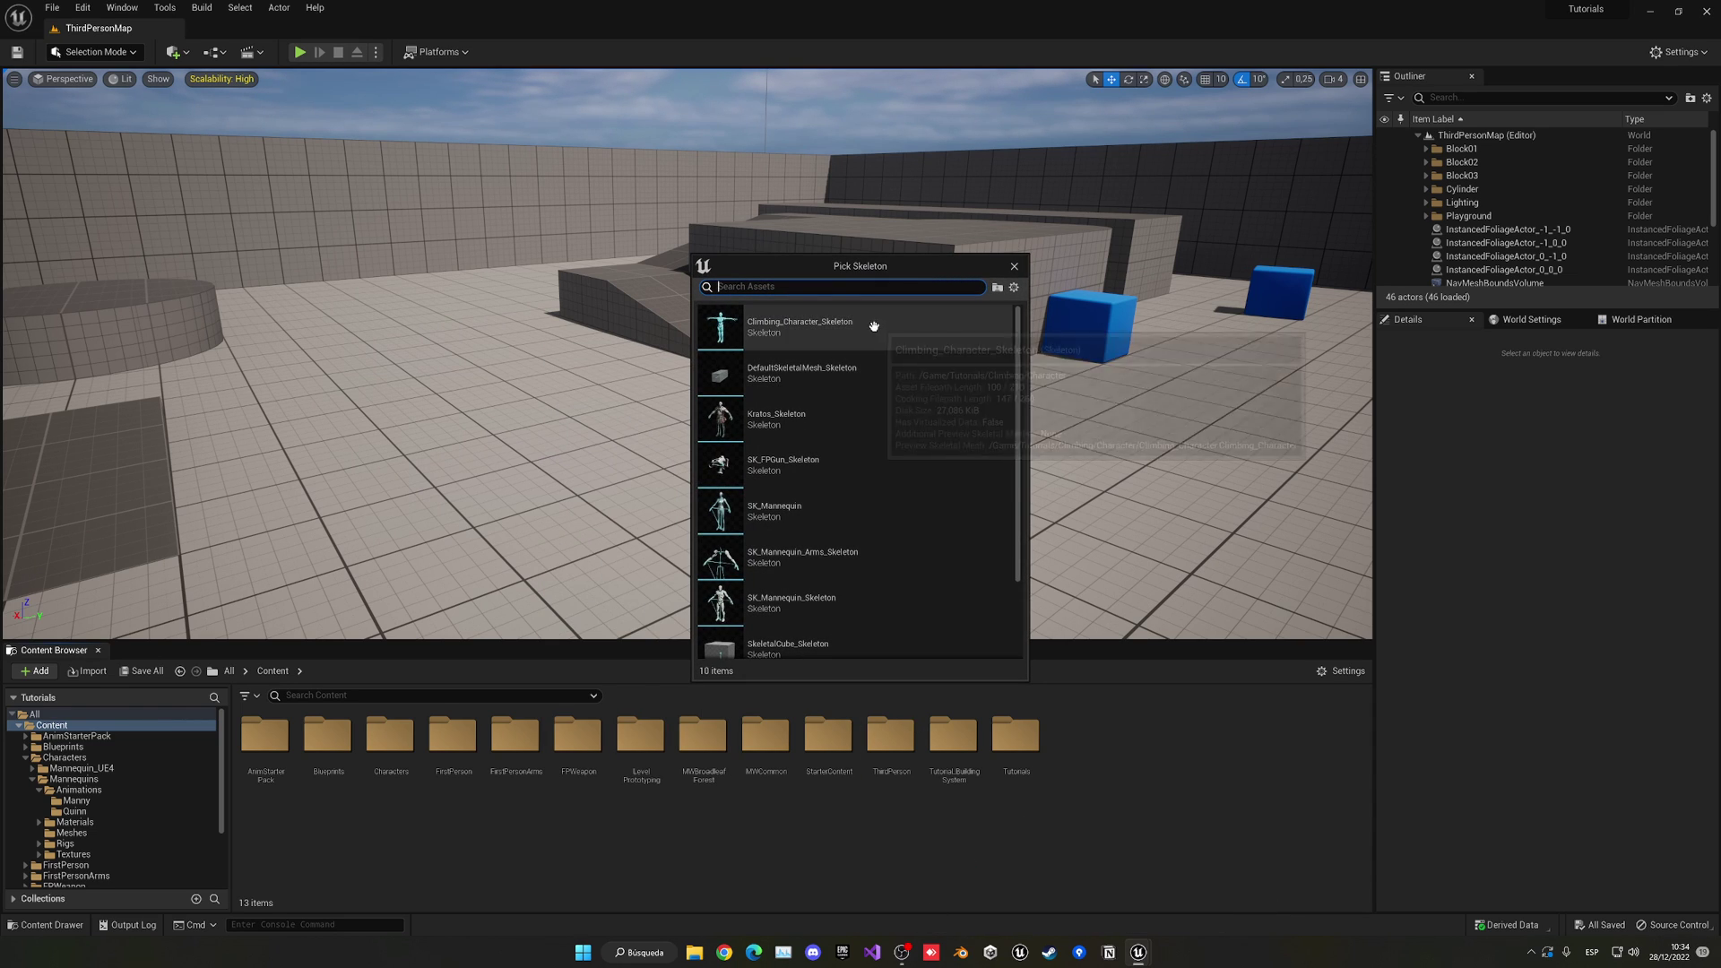
scroll(834, 592, "down", 1)
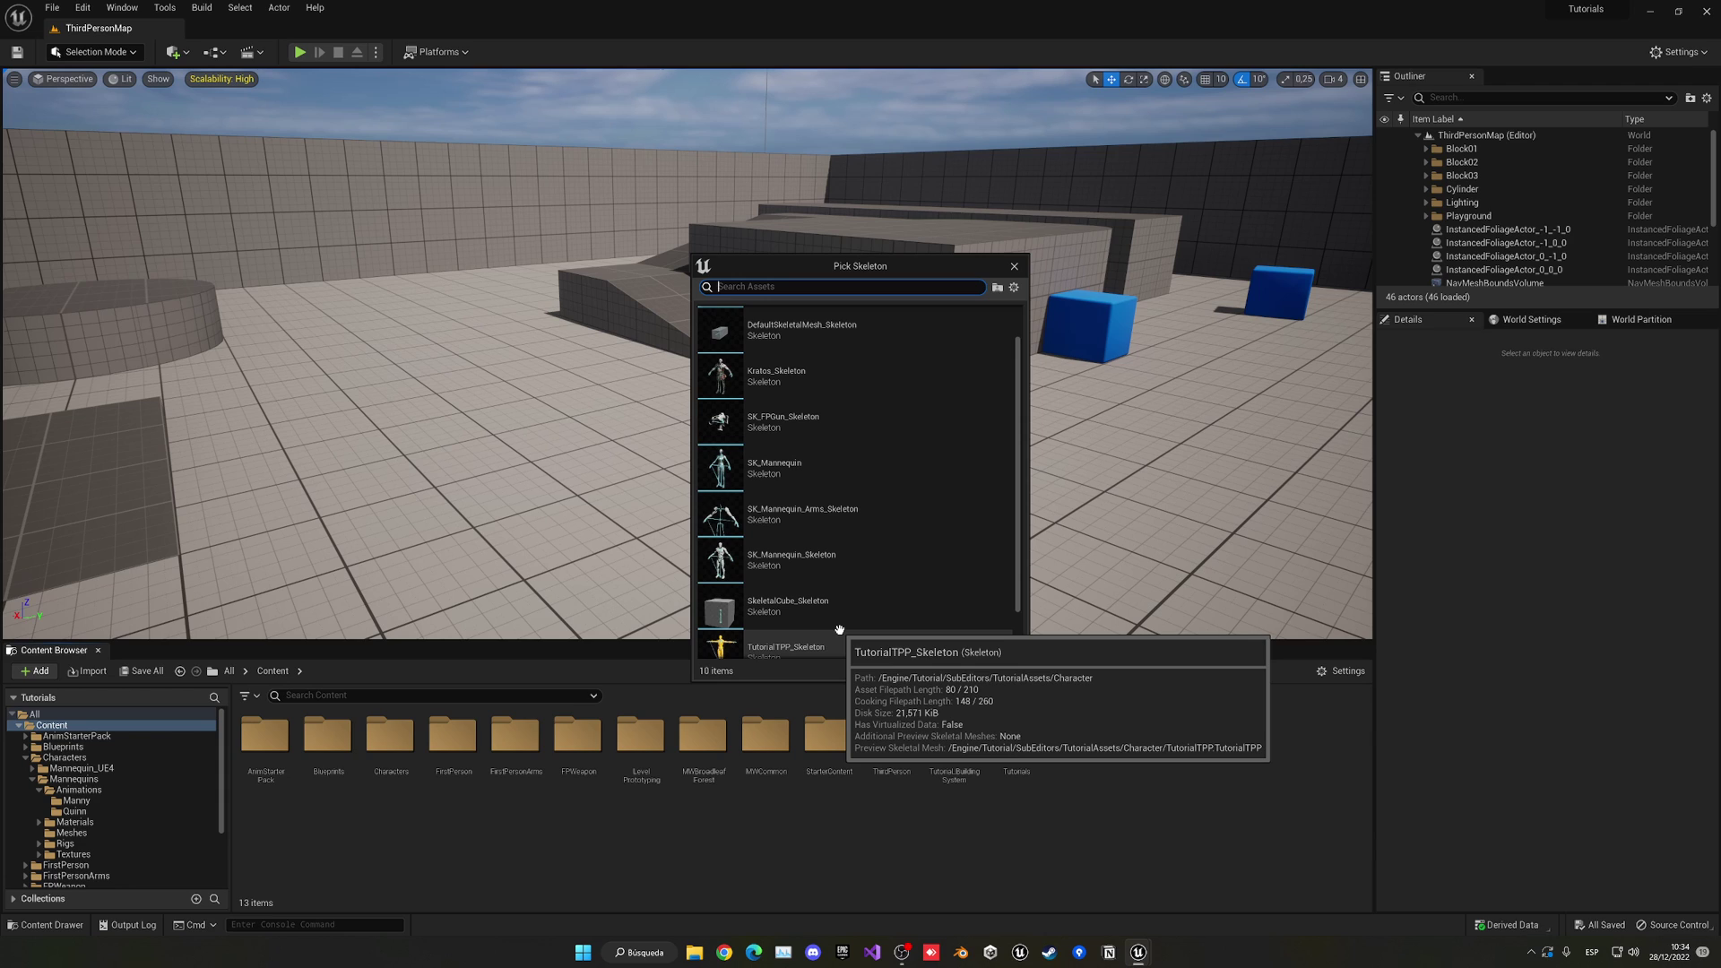
scroll(839, 629, "up", 1)
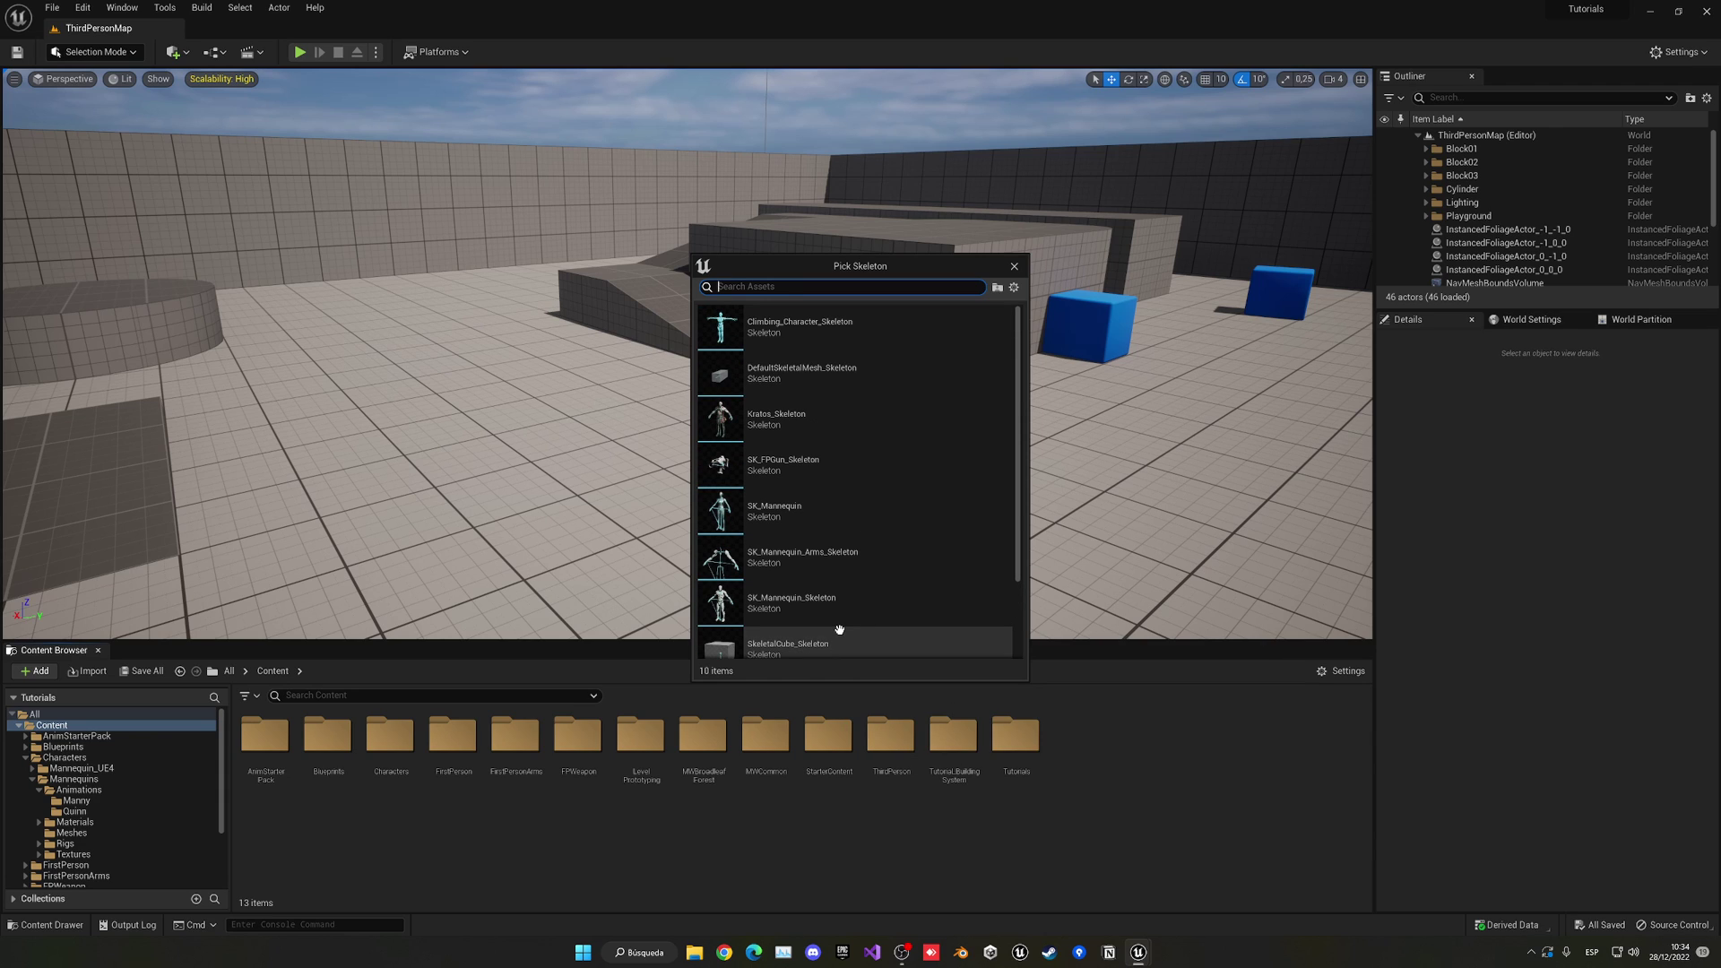
left_click(844, 426)
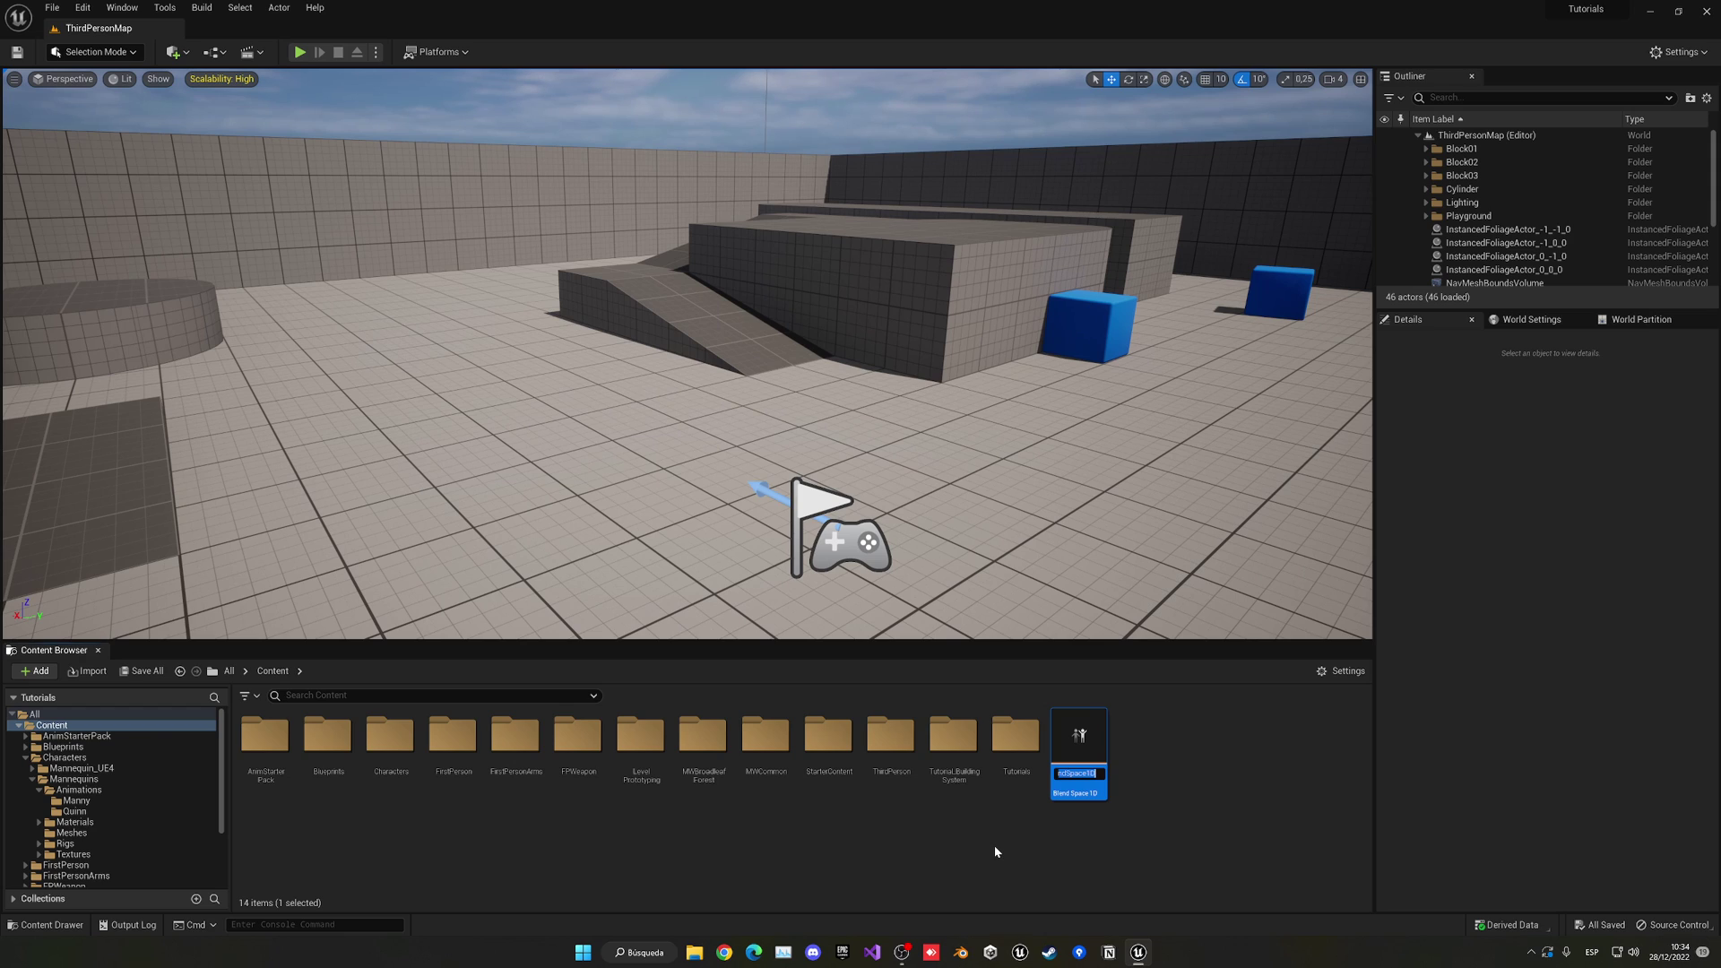
- Rename the new blend space to KratosBlendSpace1D
key("Home")
key("shift+Right")
key("shift+Right")
key("shift+Right")
type("Kratos")
key("Return")
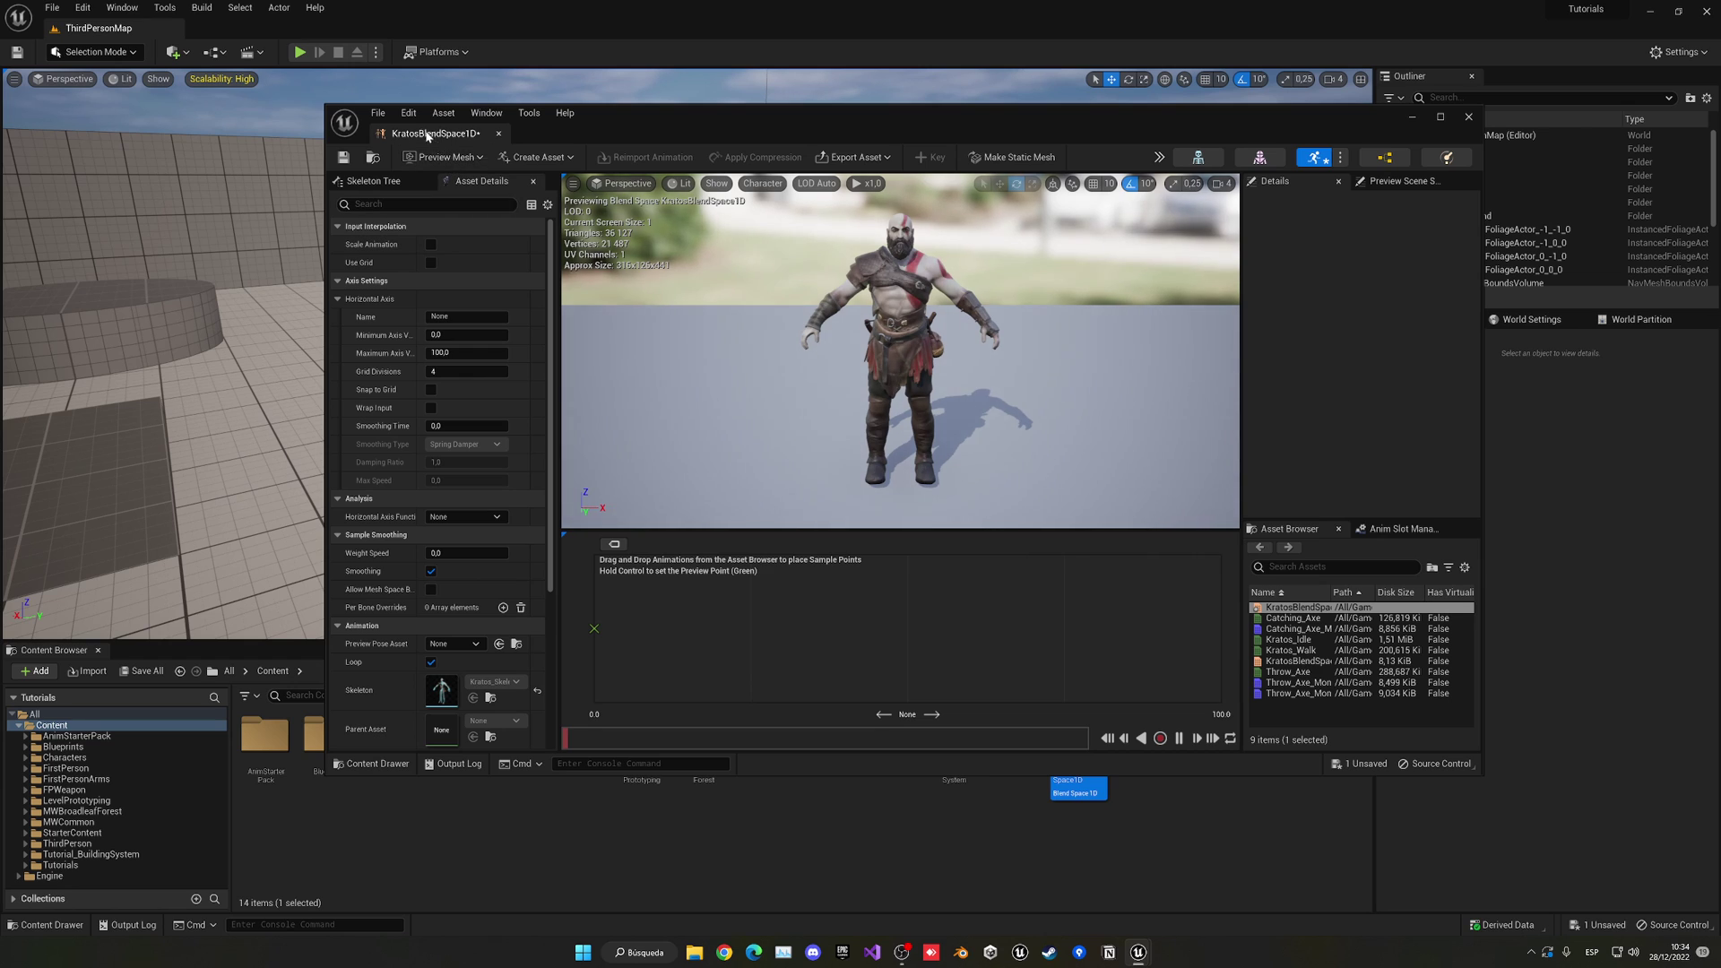
- Dock the blend space editor and set the horizontal axis to Speed, 0 to 500, snapping to grid
left_click_drag(435, 133, 242, 28)
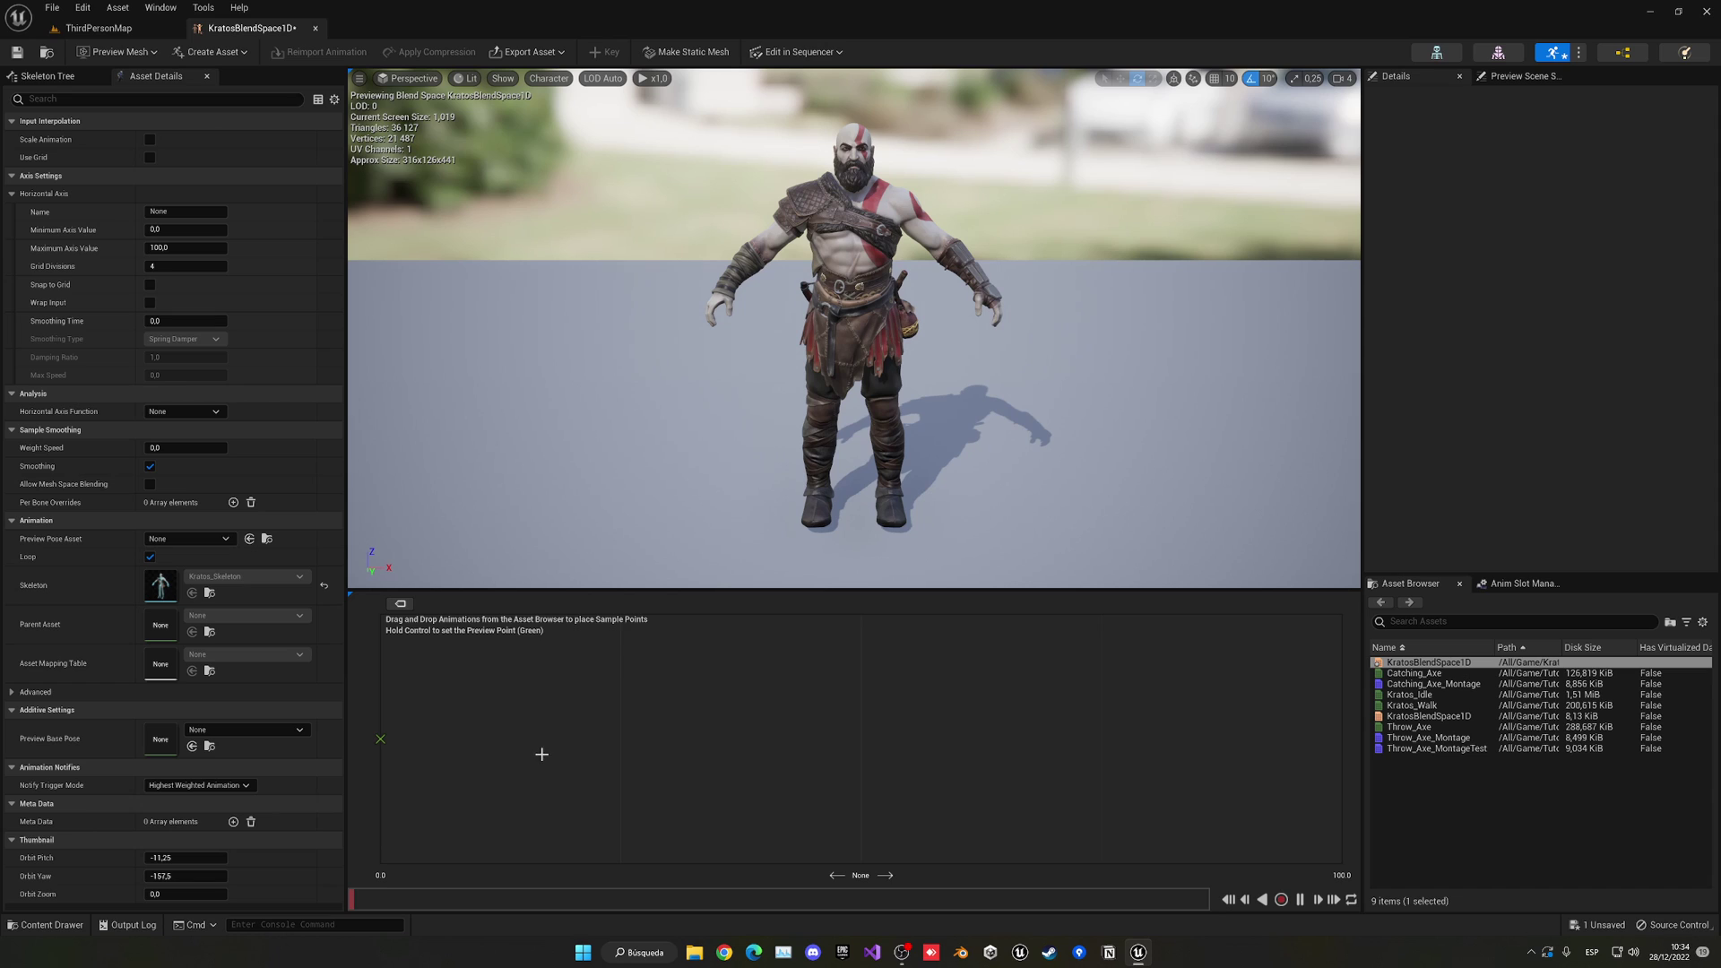
left_click(194, 214)
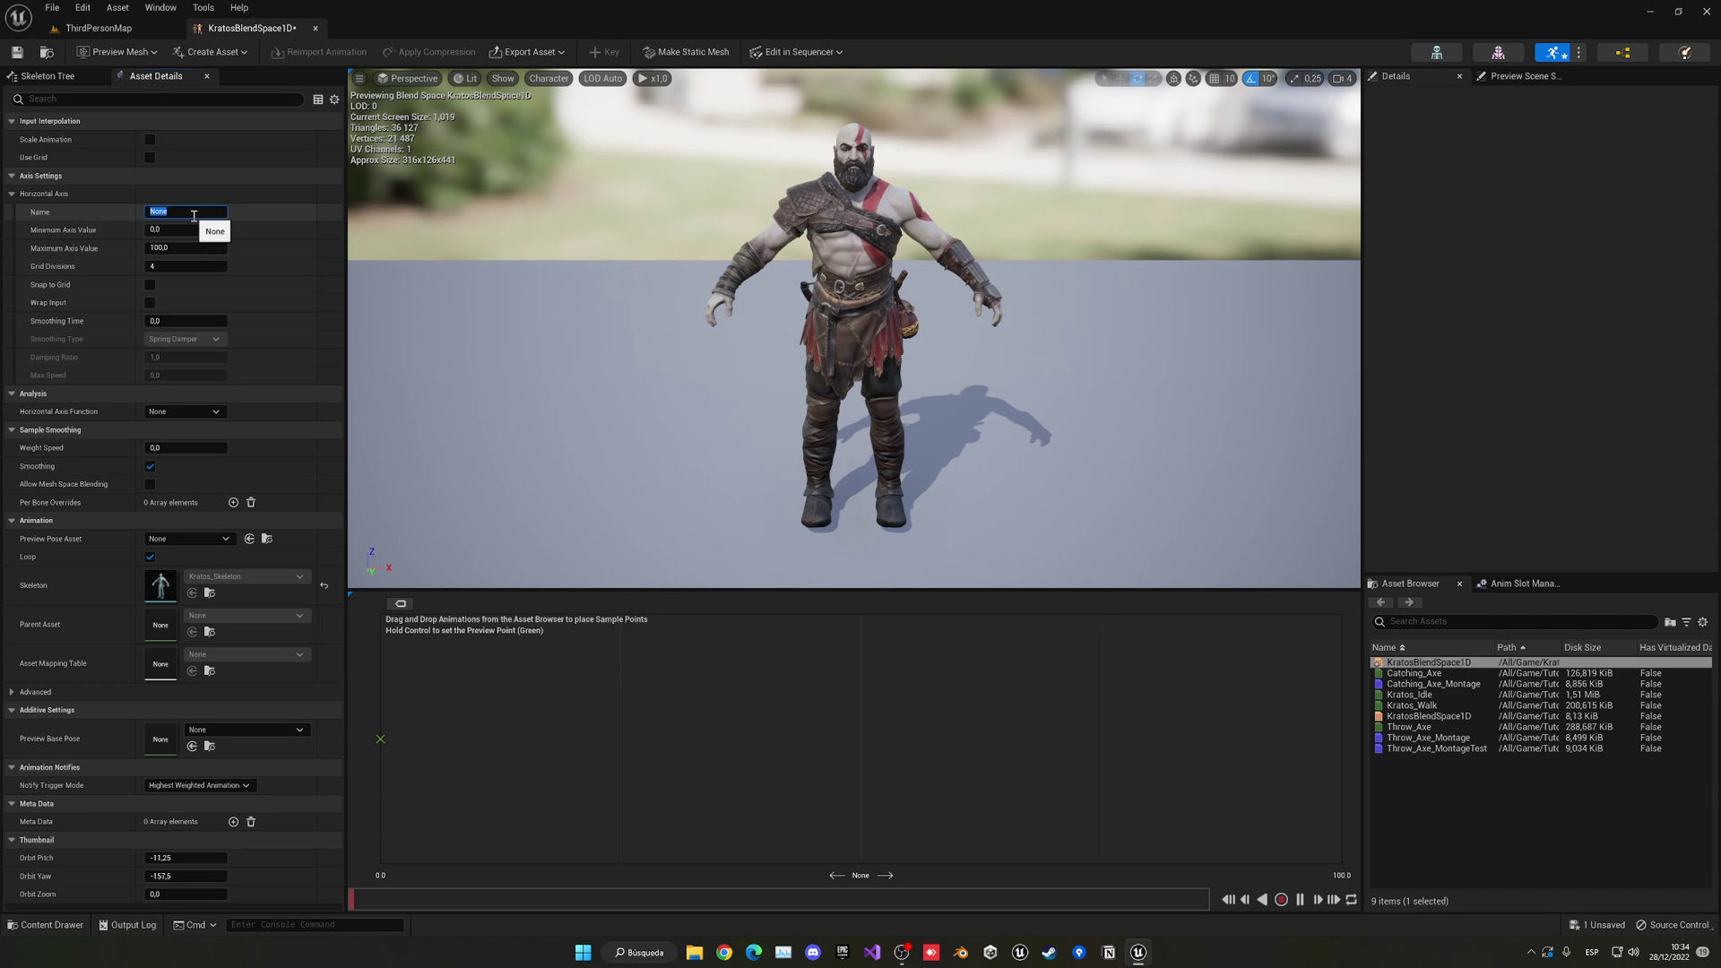
type("Speed")
key("Return")
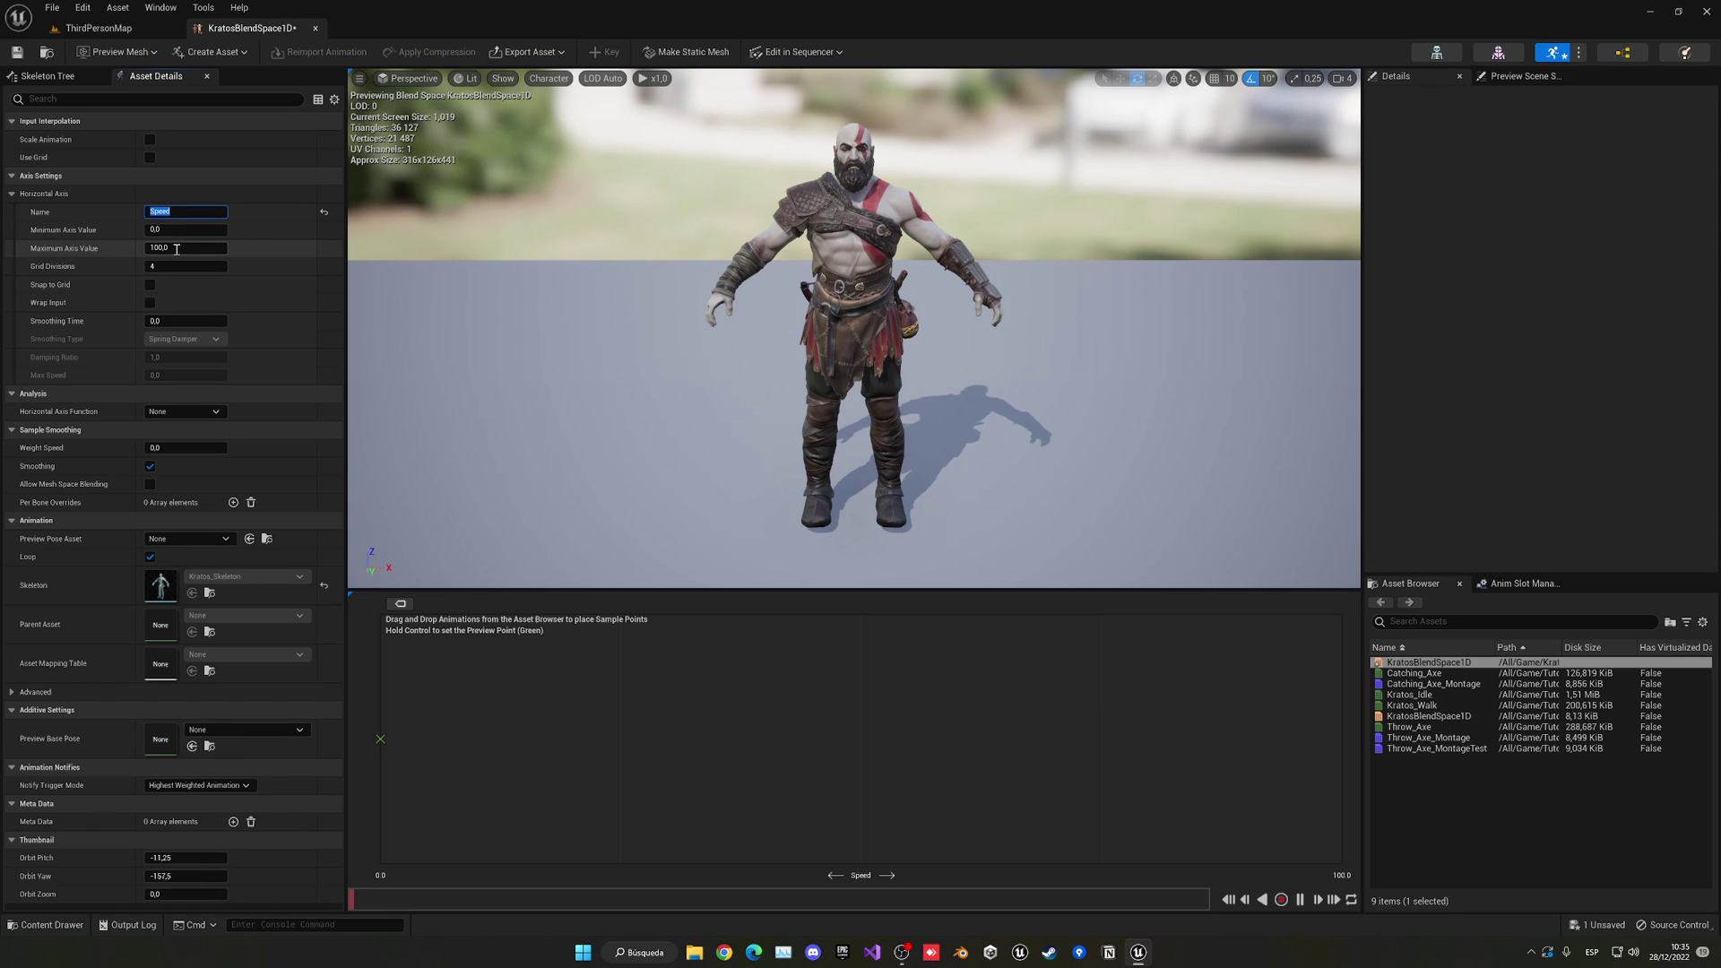
left_click(176, 249)
type("500")
key("Return")
left_click(262, 251)
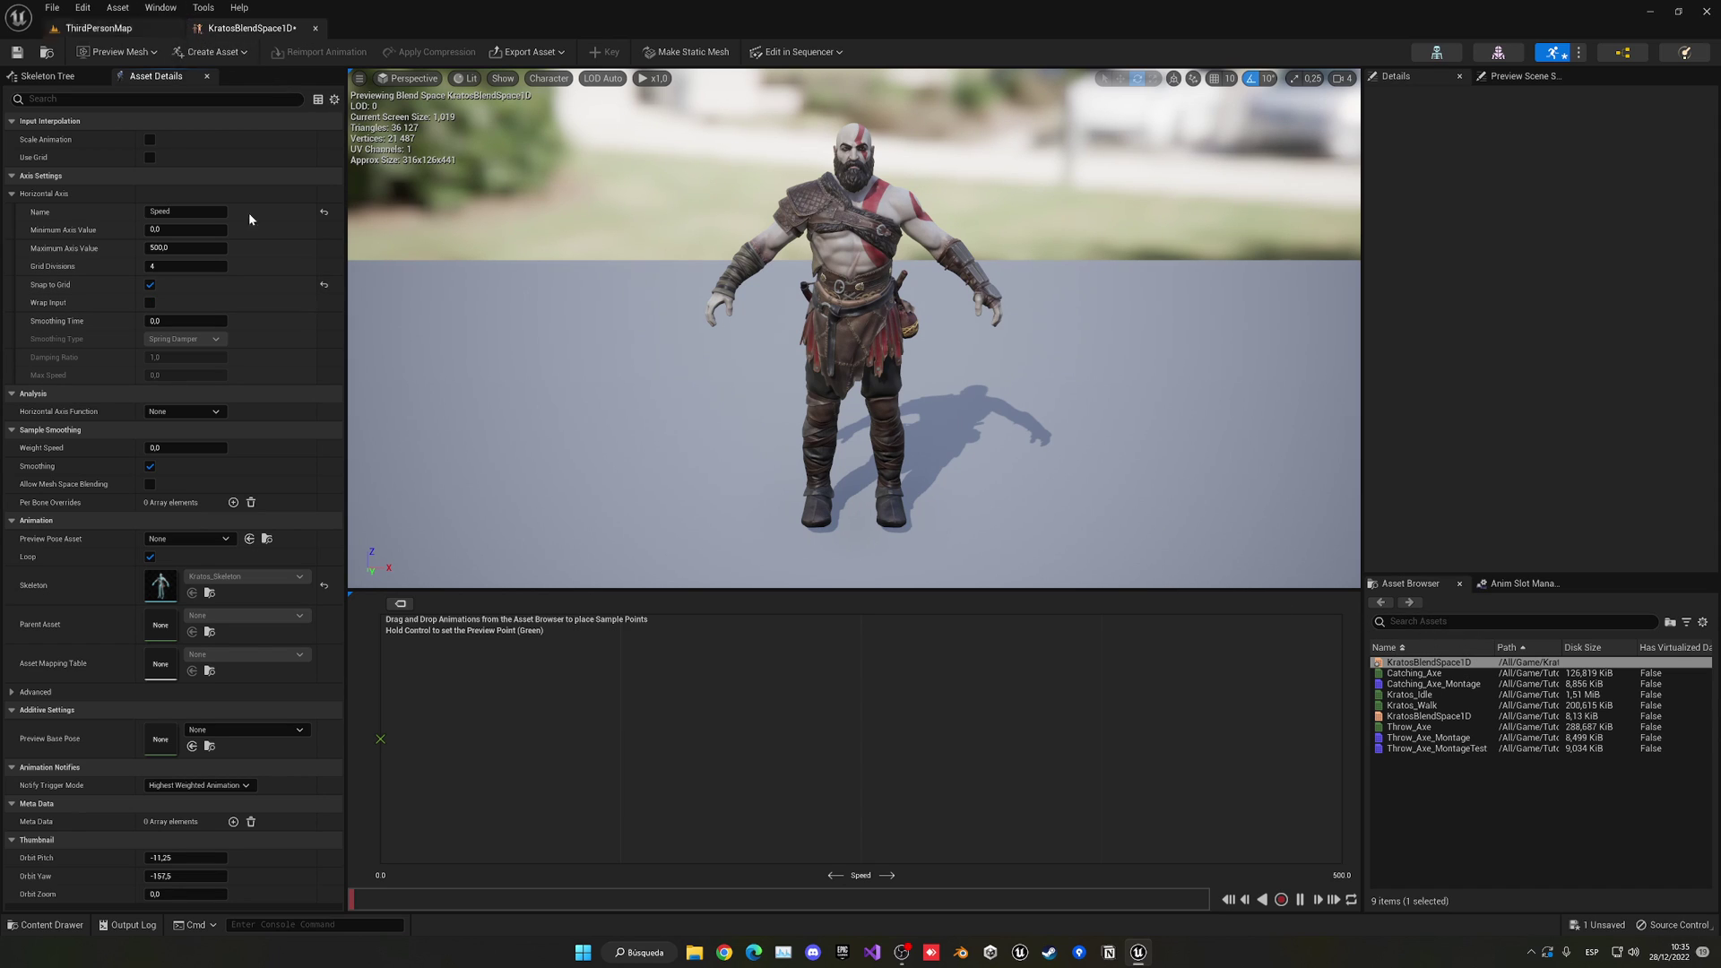
left_click(162, 7)
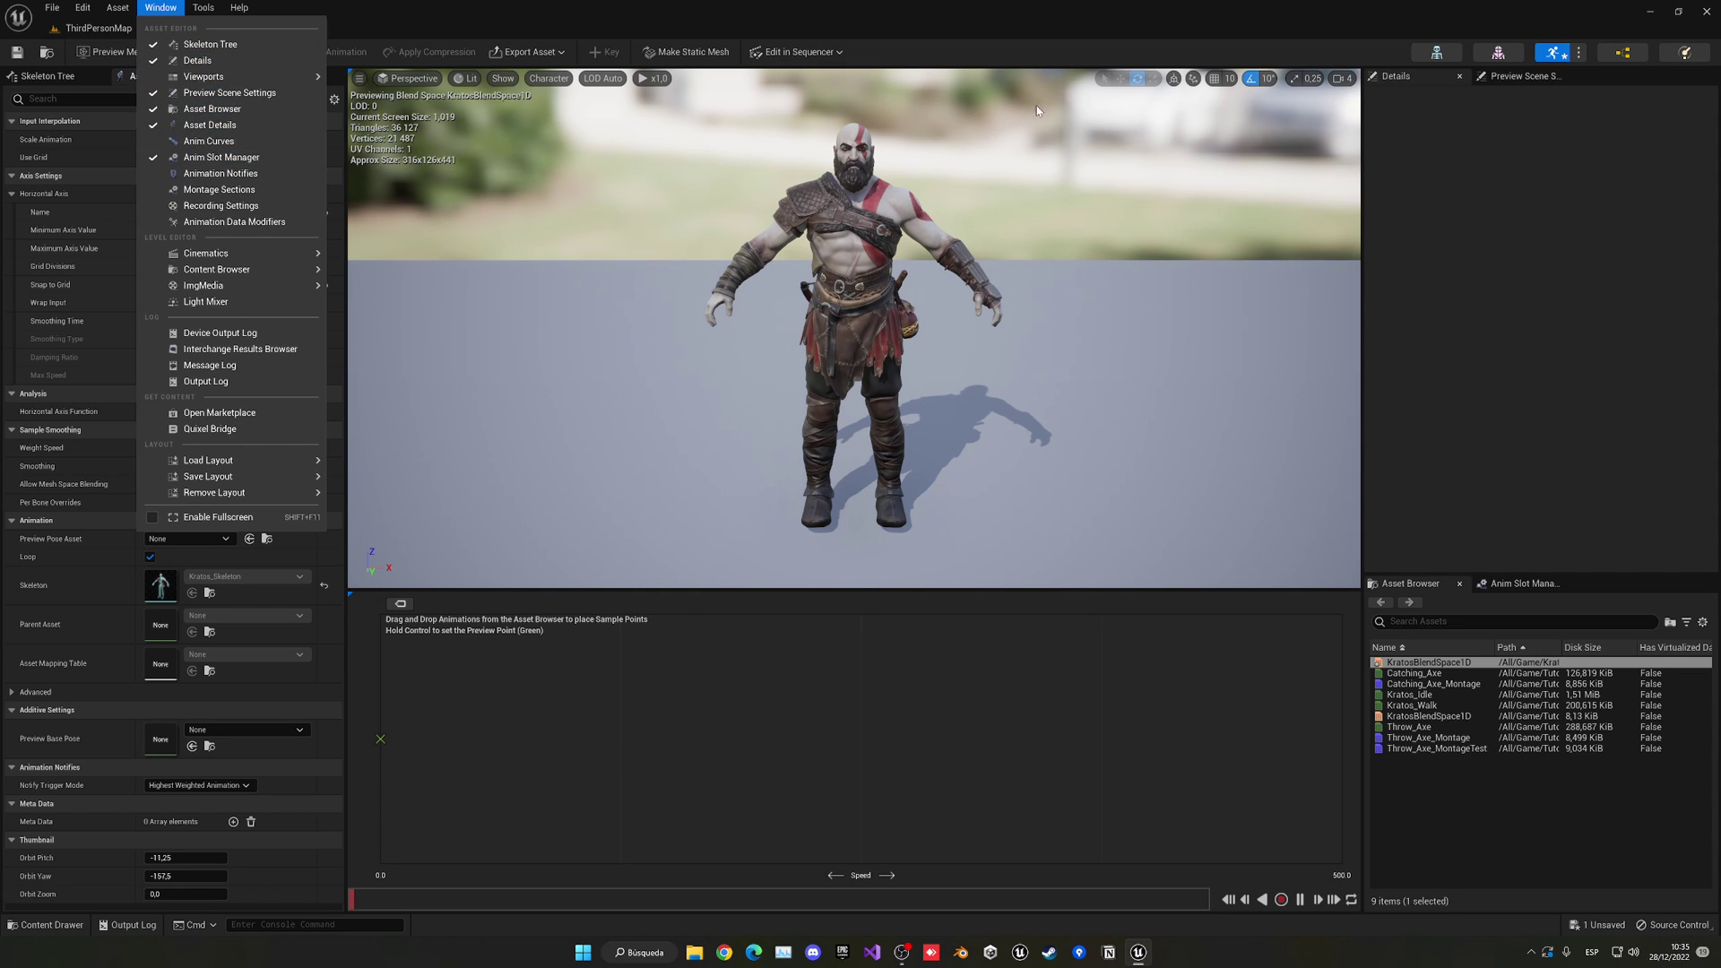
- Place Kratos_Idle at Speed 0 and Kratos_Walk at Speed 500 on the blend graph
left_click(1038, 38)
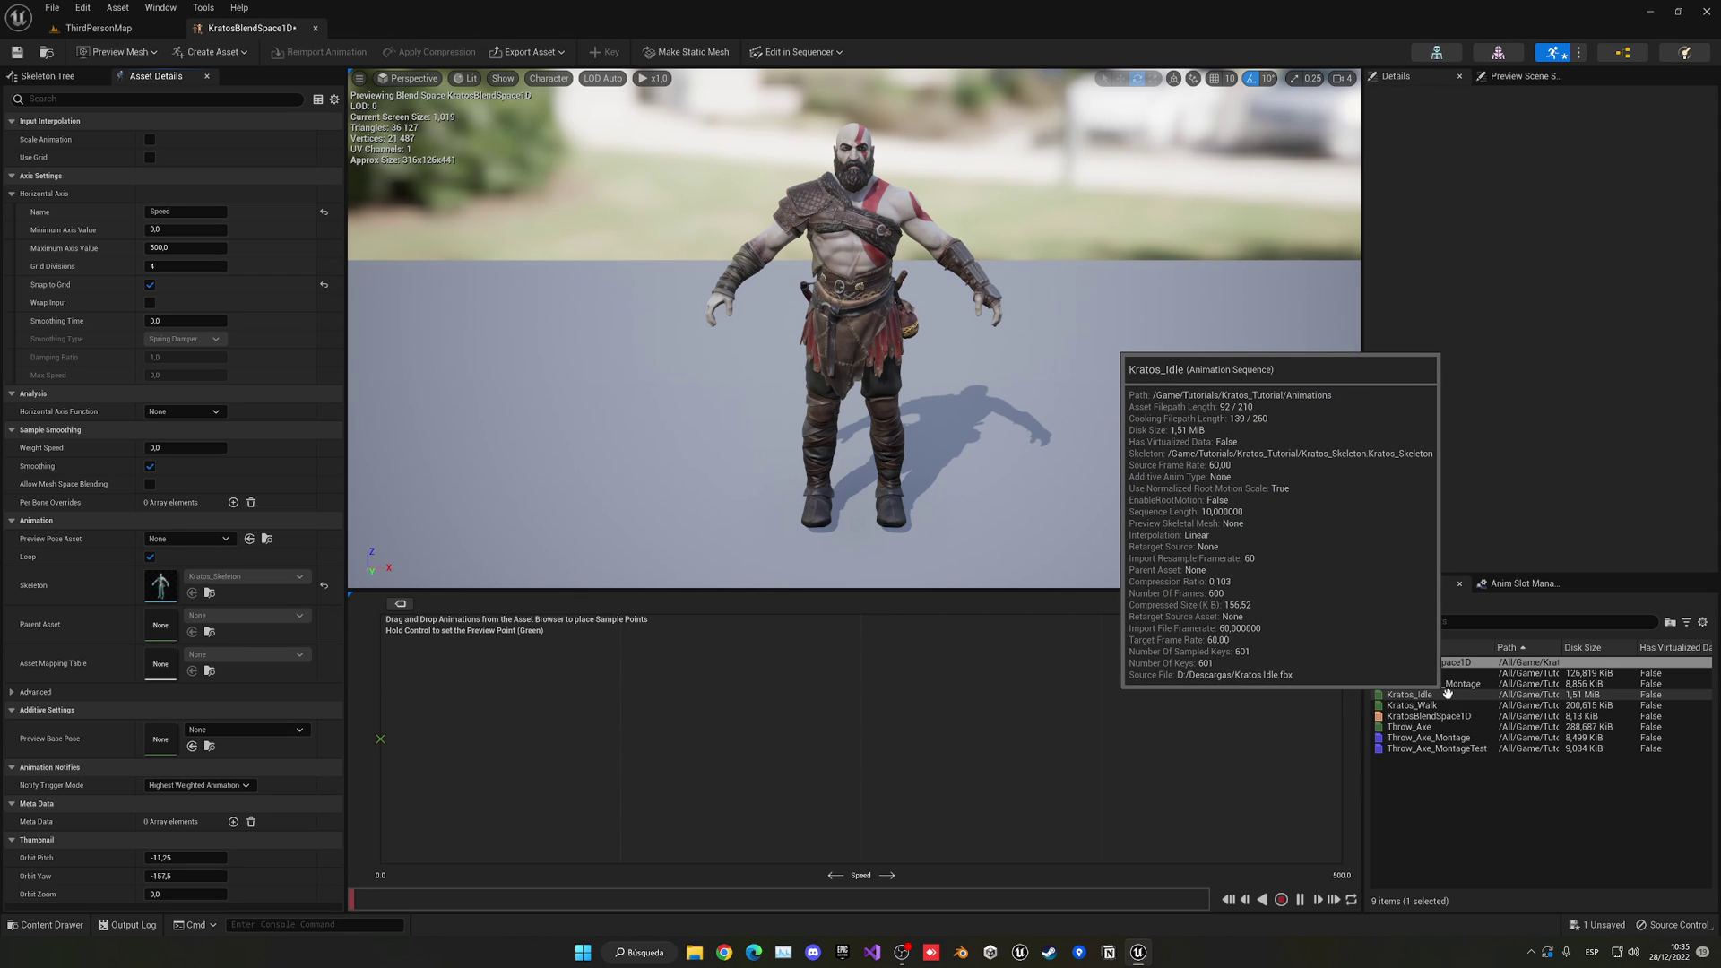
left_click_drag(1447, 694, 381, 744)
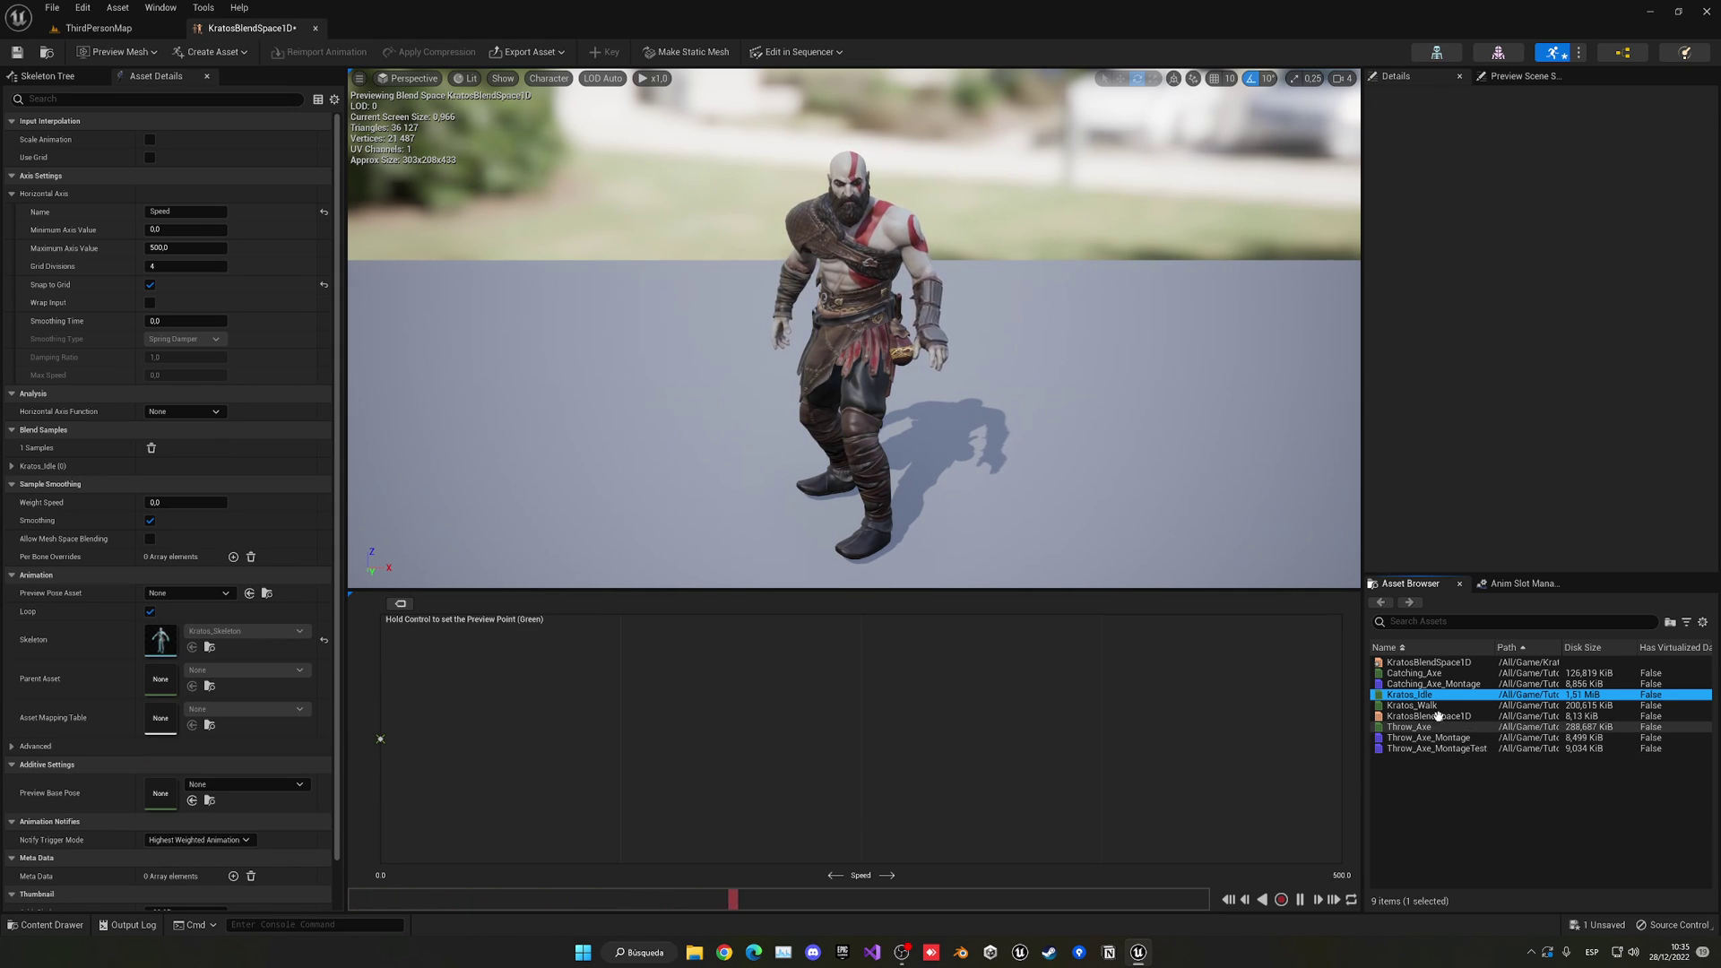
mouse_move(1435, 706)
left_click_drag(1435, 707, 874, 741)
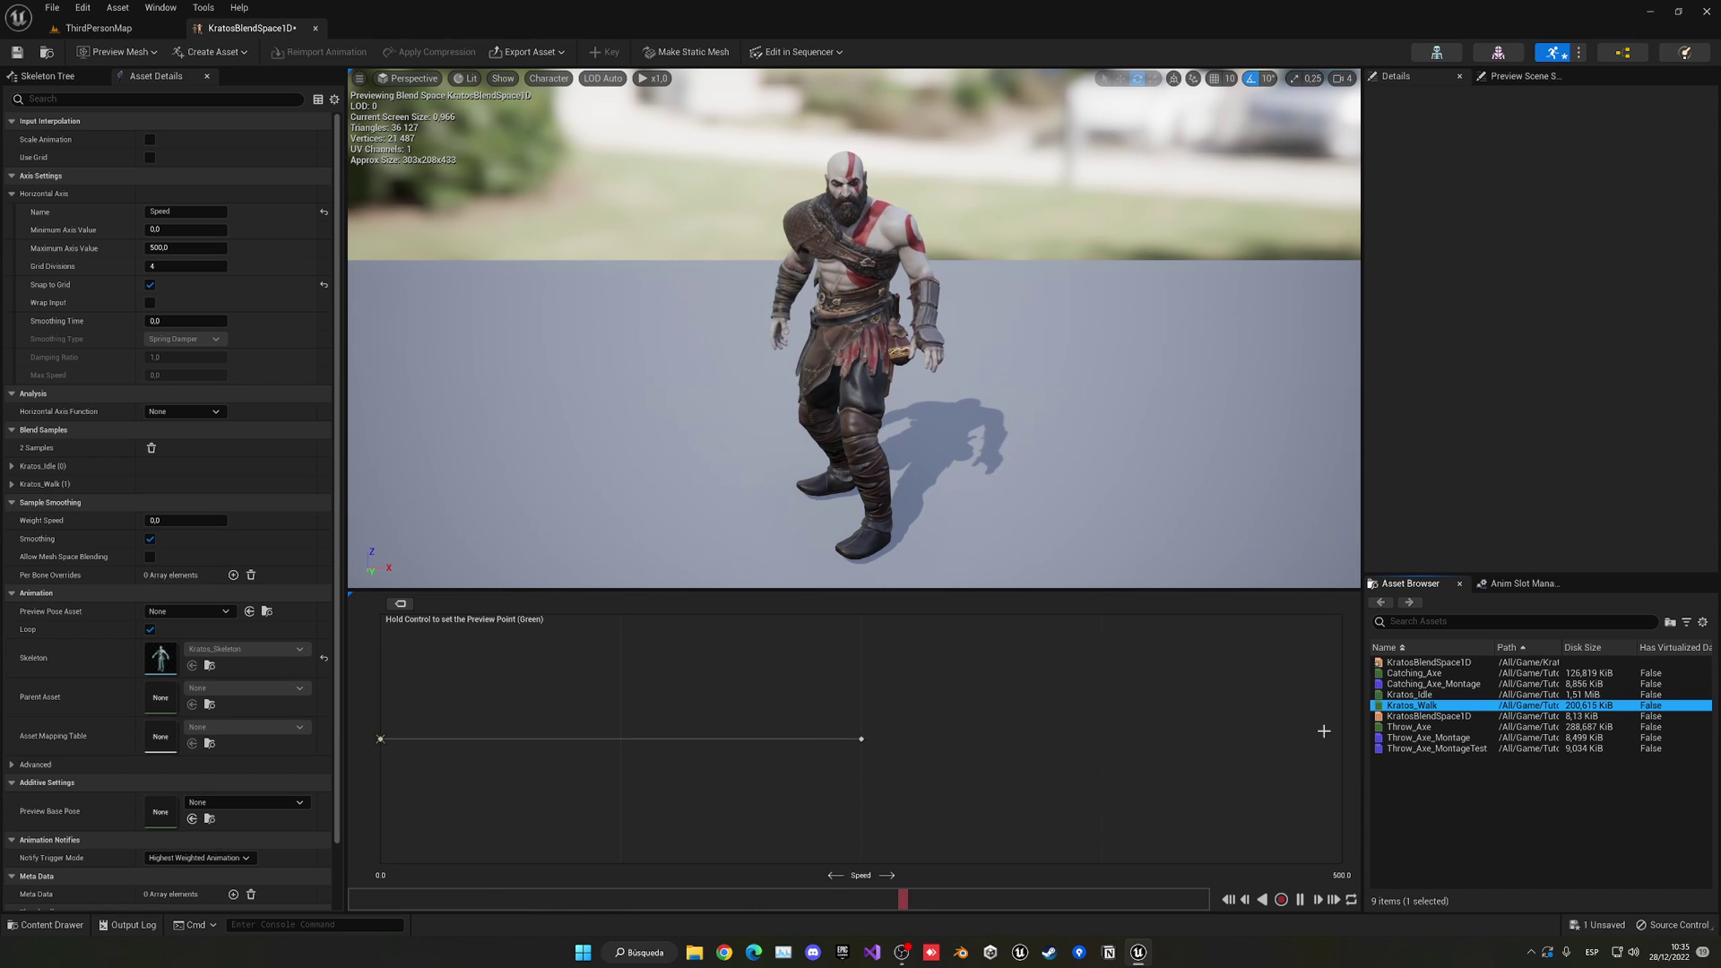
left_click_drag(861, 739, 1291, 742)
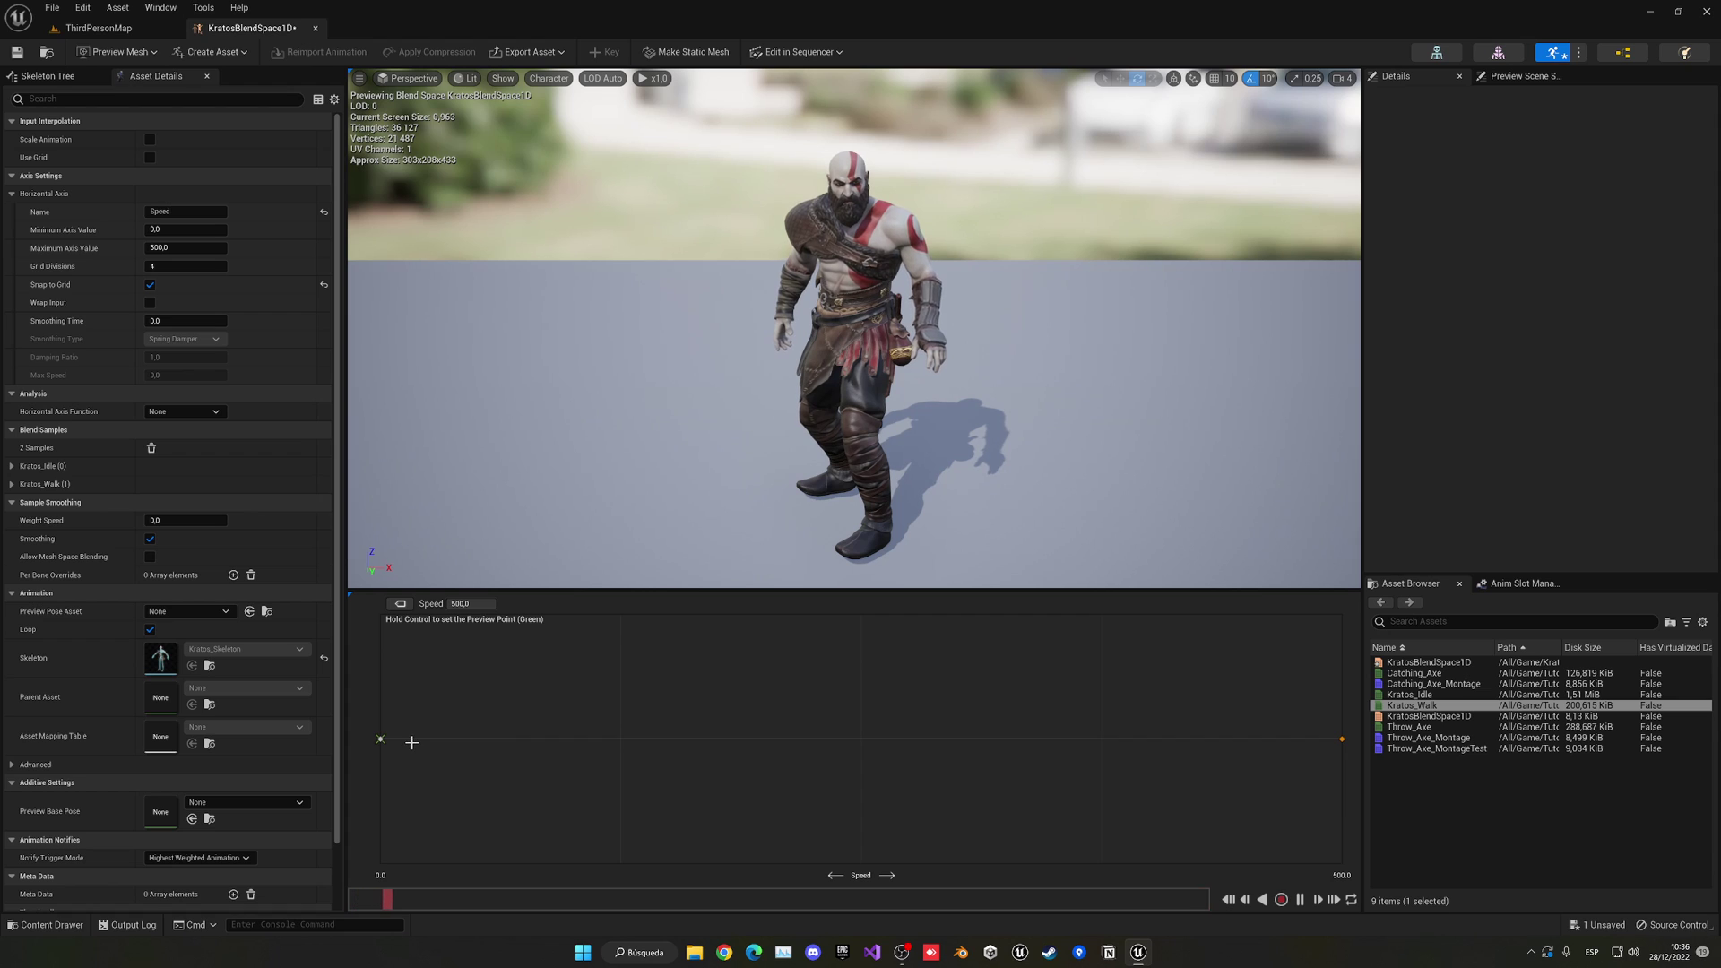
- Preview the idle-to-walk blend, save the blend space, and return to ThirdPersonMap
key("ctrl")
key("ctrl")
left_click_drag(808, 749, 1279, 744)
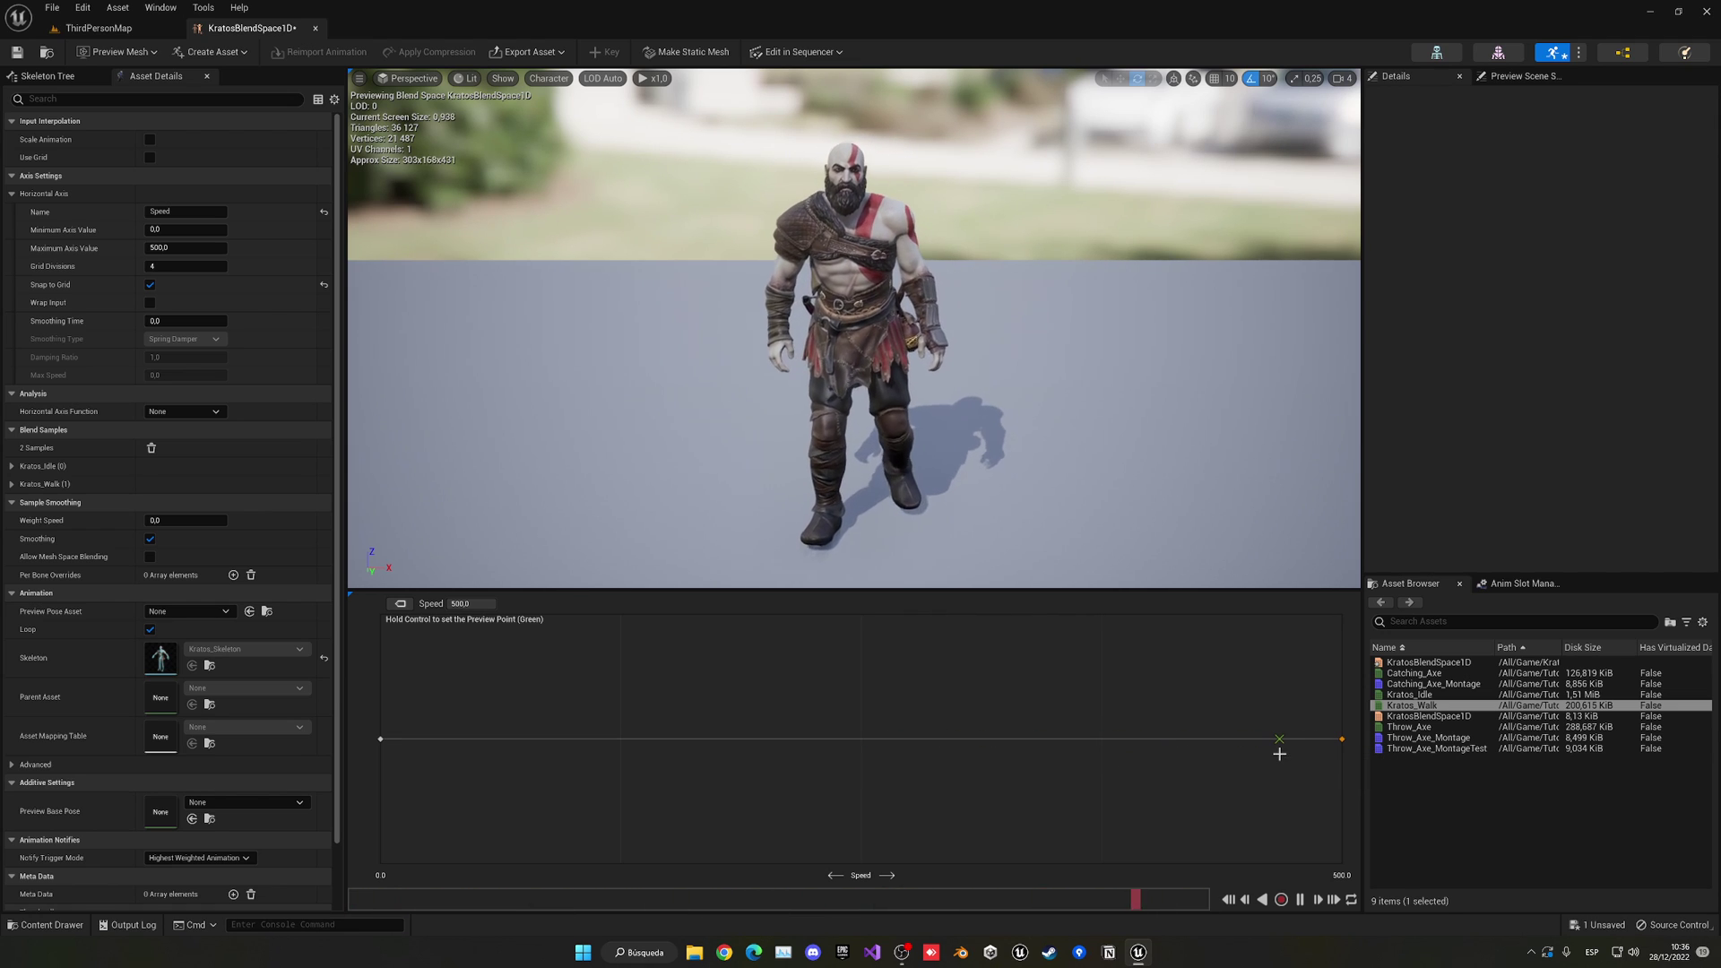
left_click(18, 52)
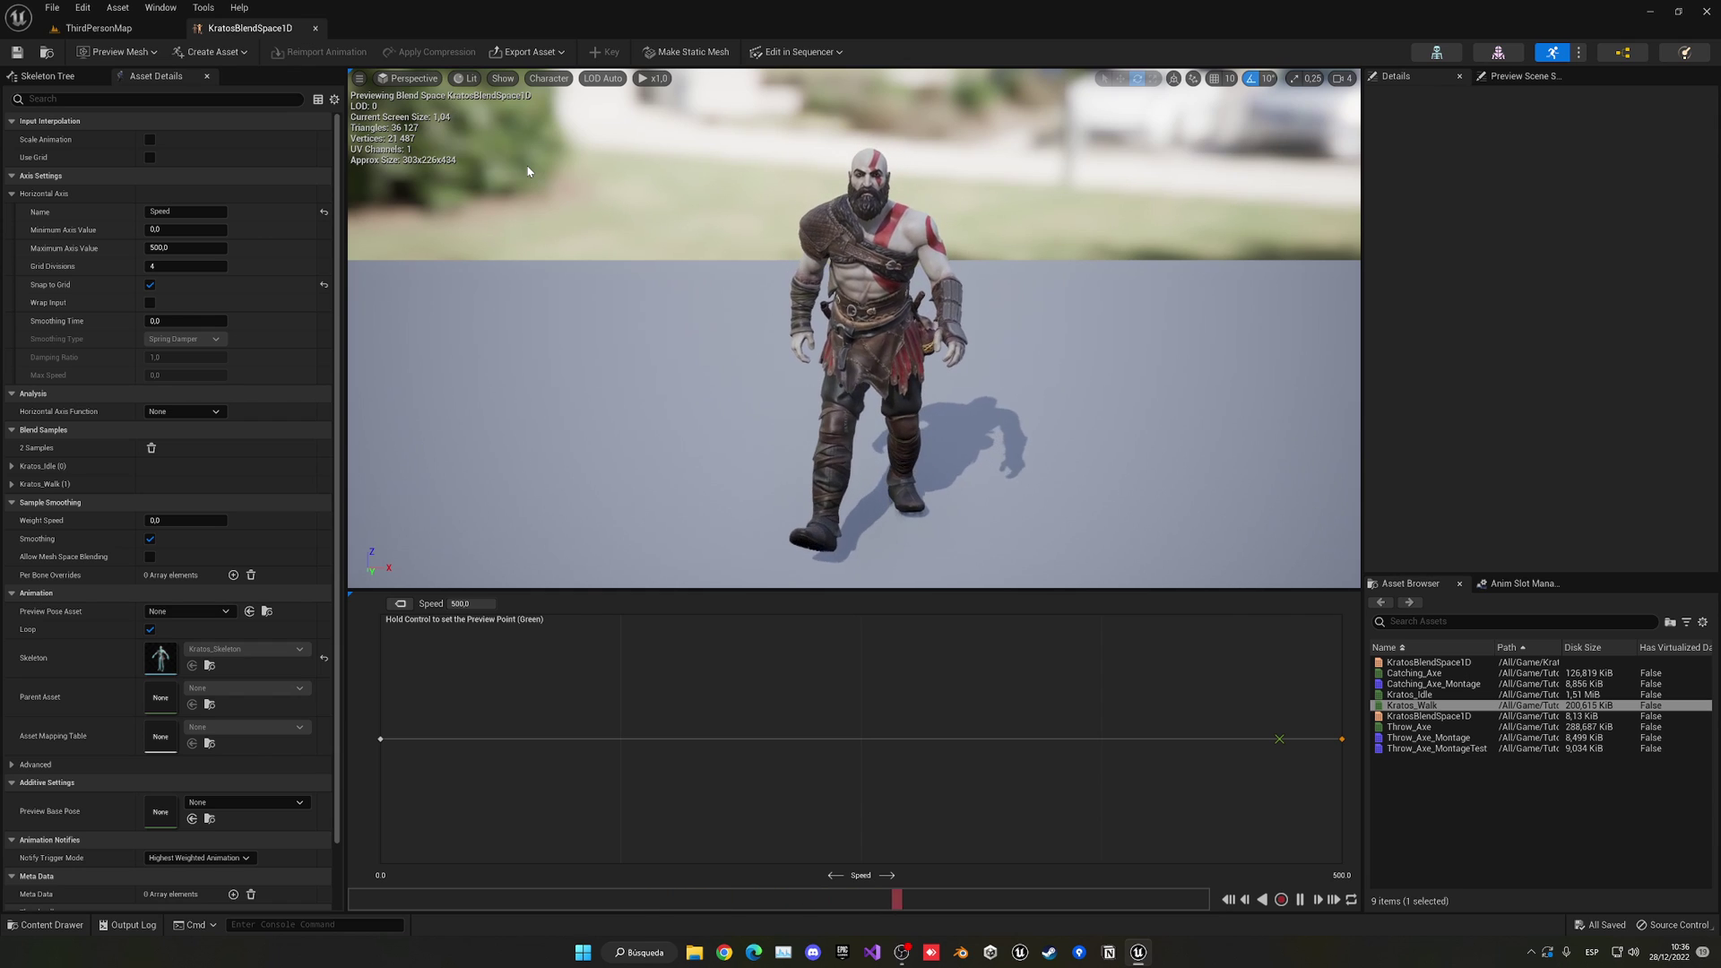
left_click(126, 29)
- Create a new Animation Blueprint using Kratos_Skeleton
right_click(1144, 738)
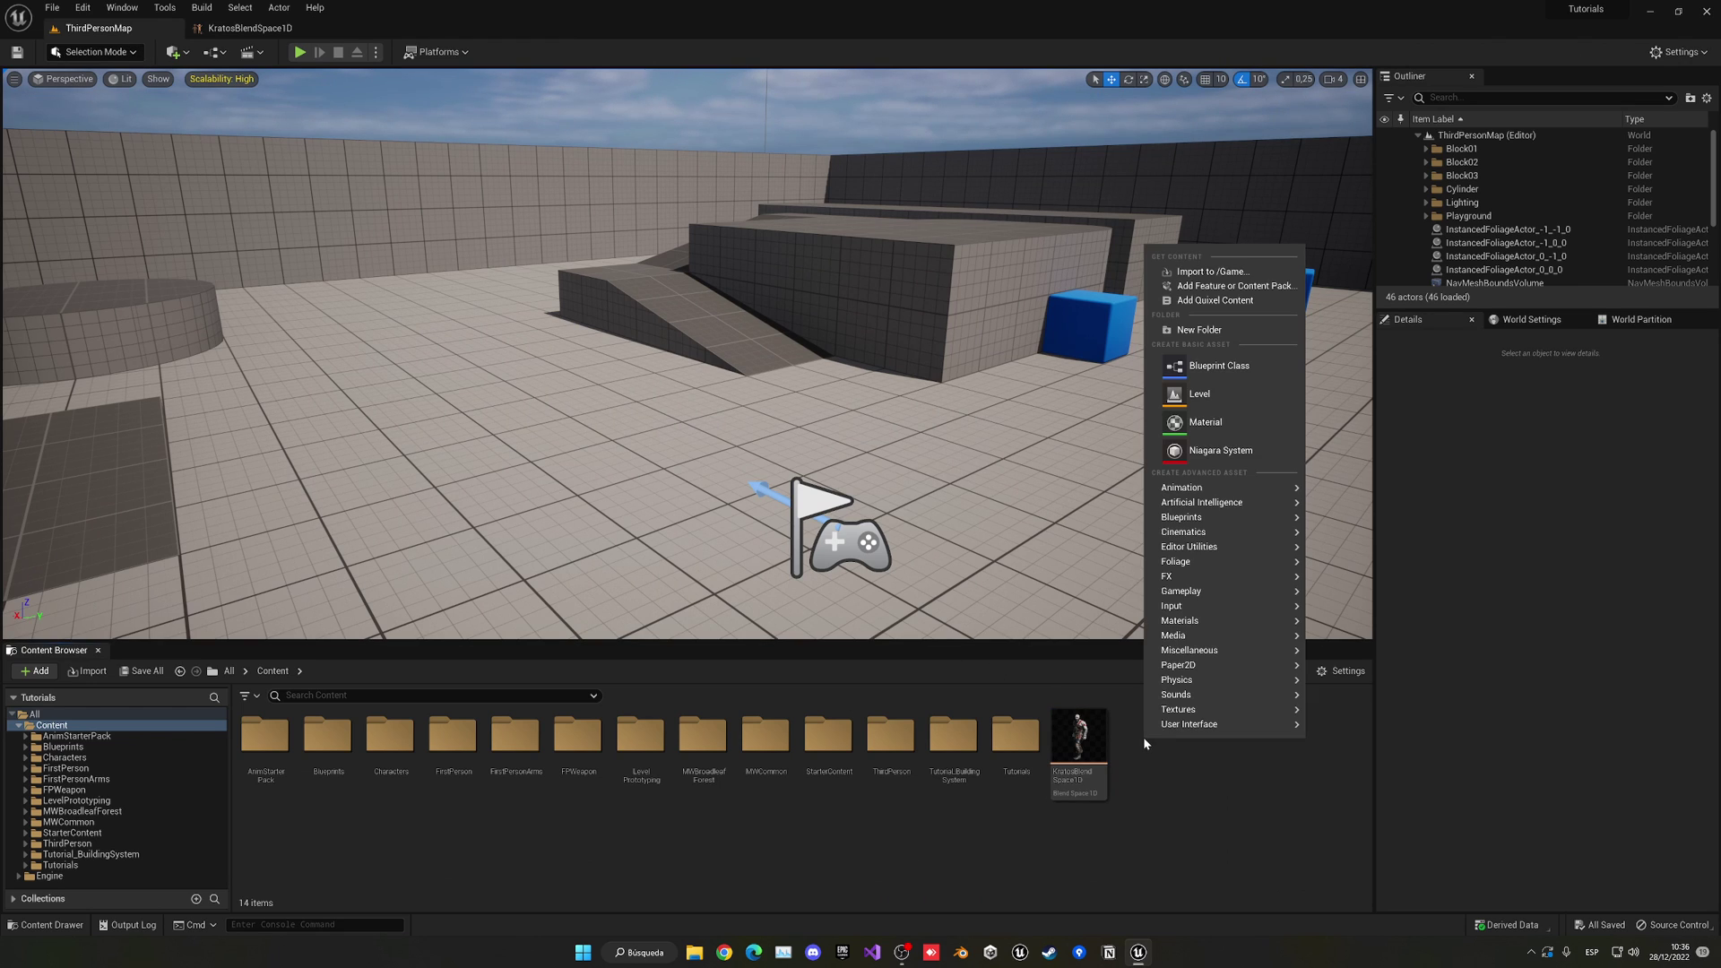
mouse_move(1198, 487)
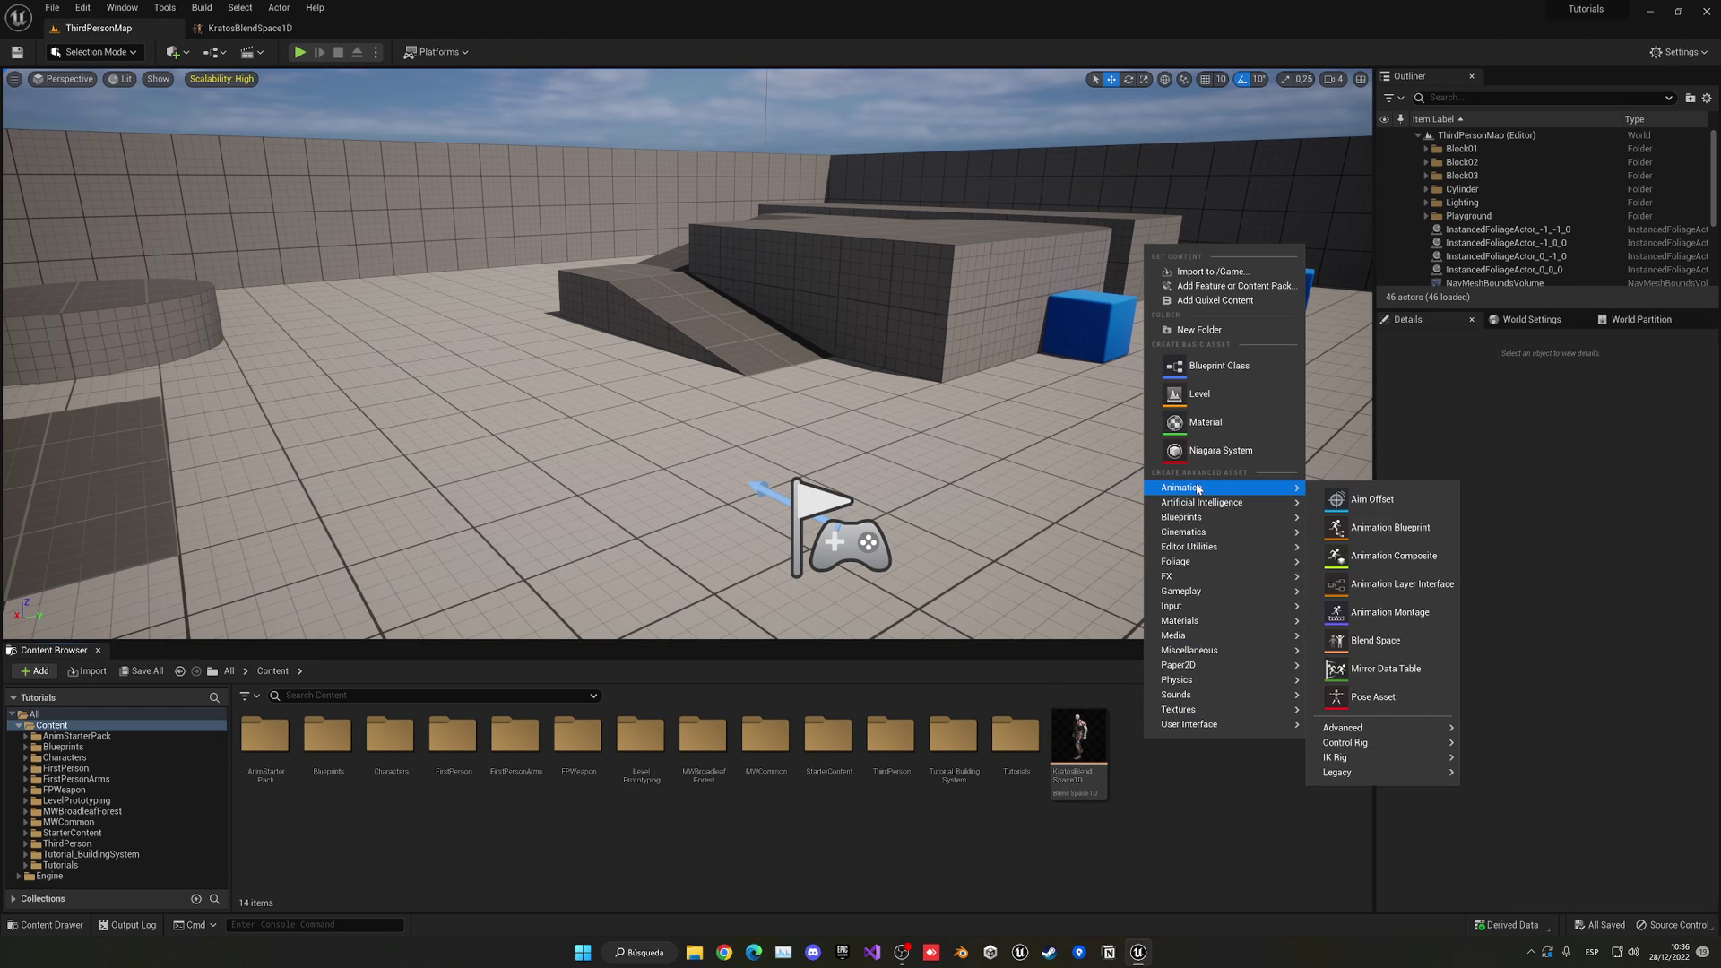
left_click(1389, 528)
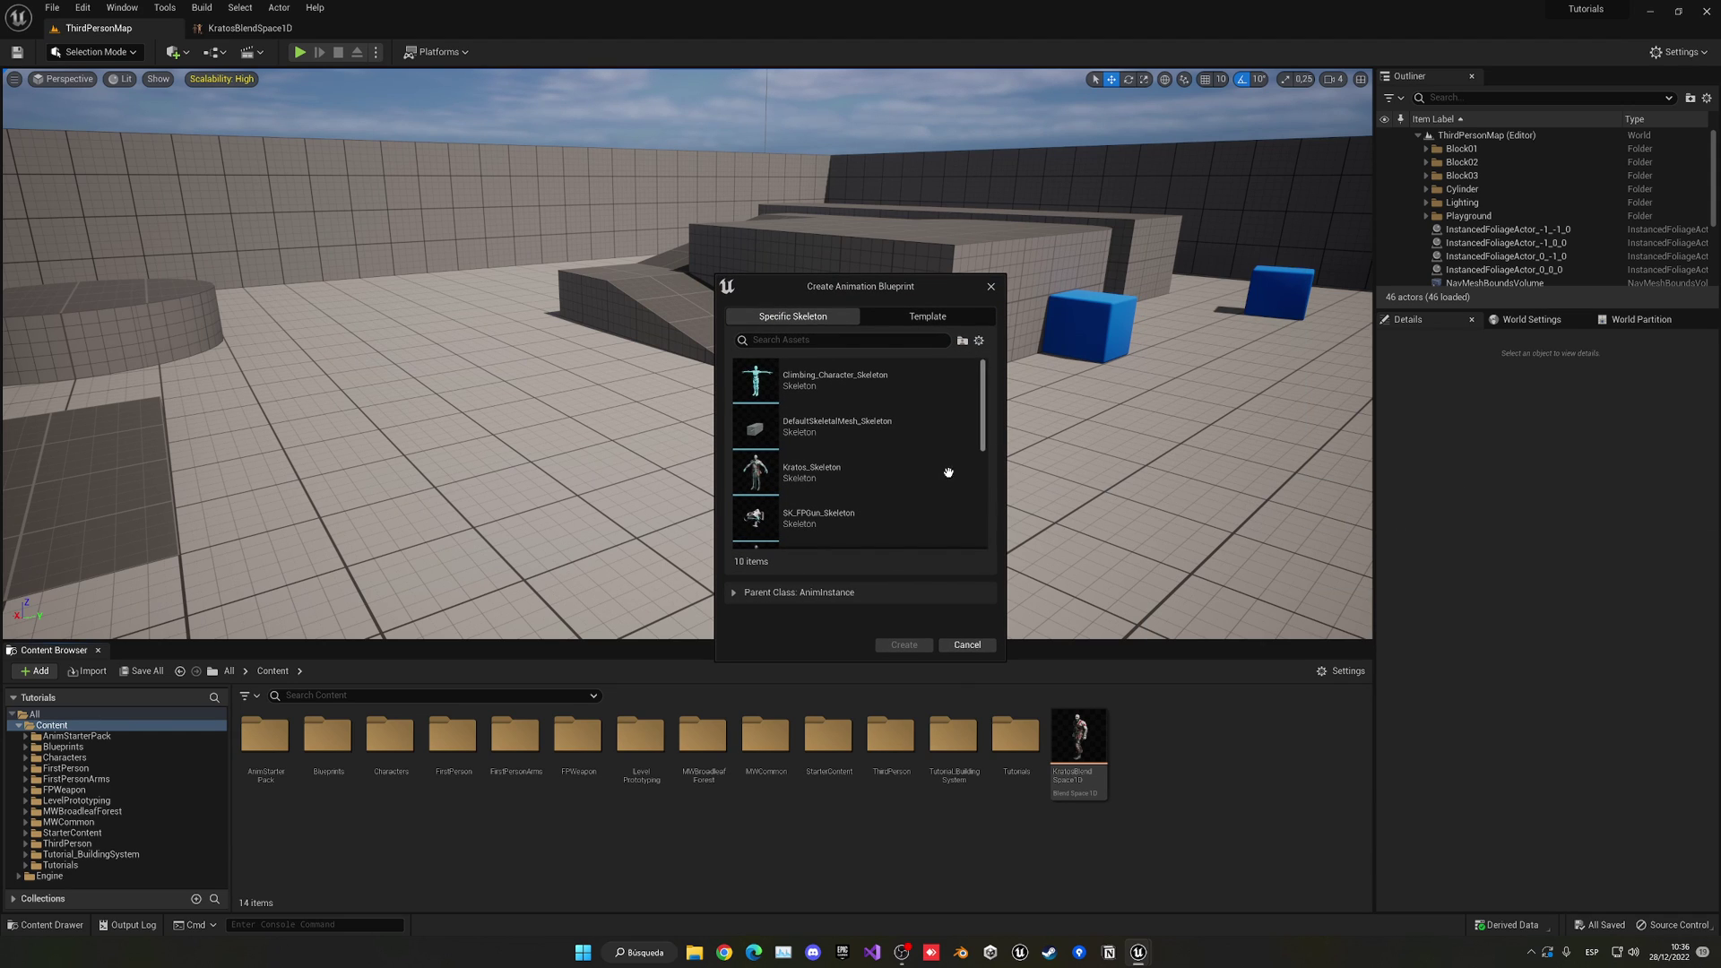
left_click(878, 472)
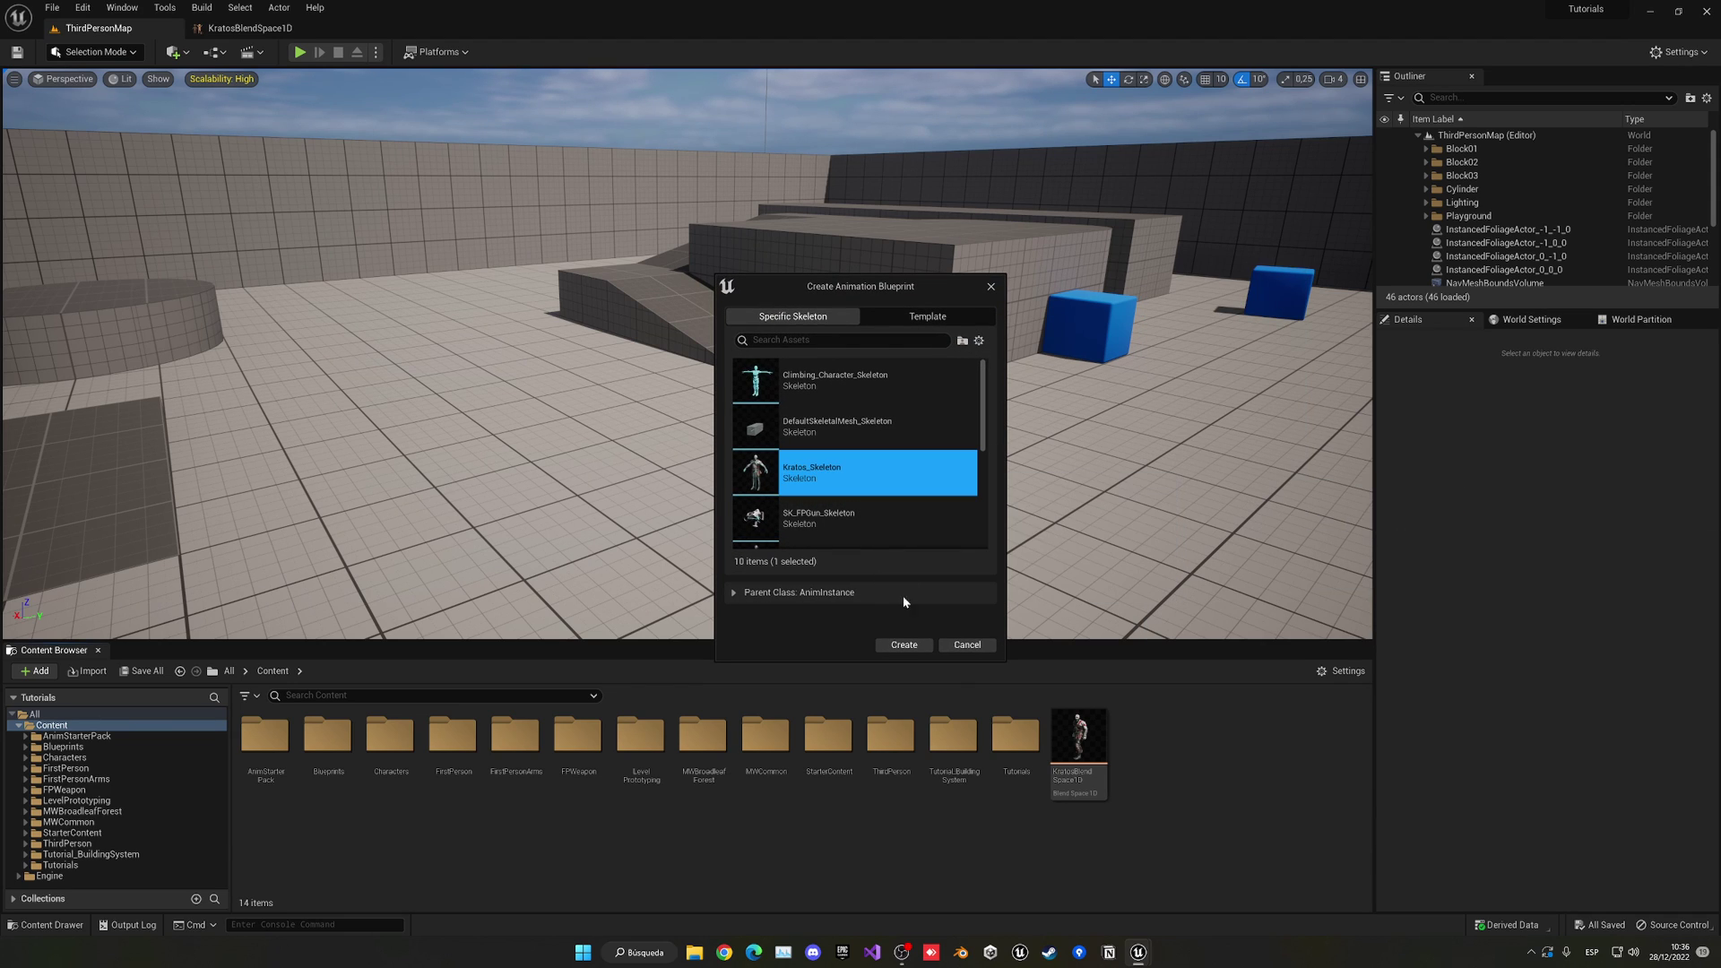
left_click(901, 643)
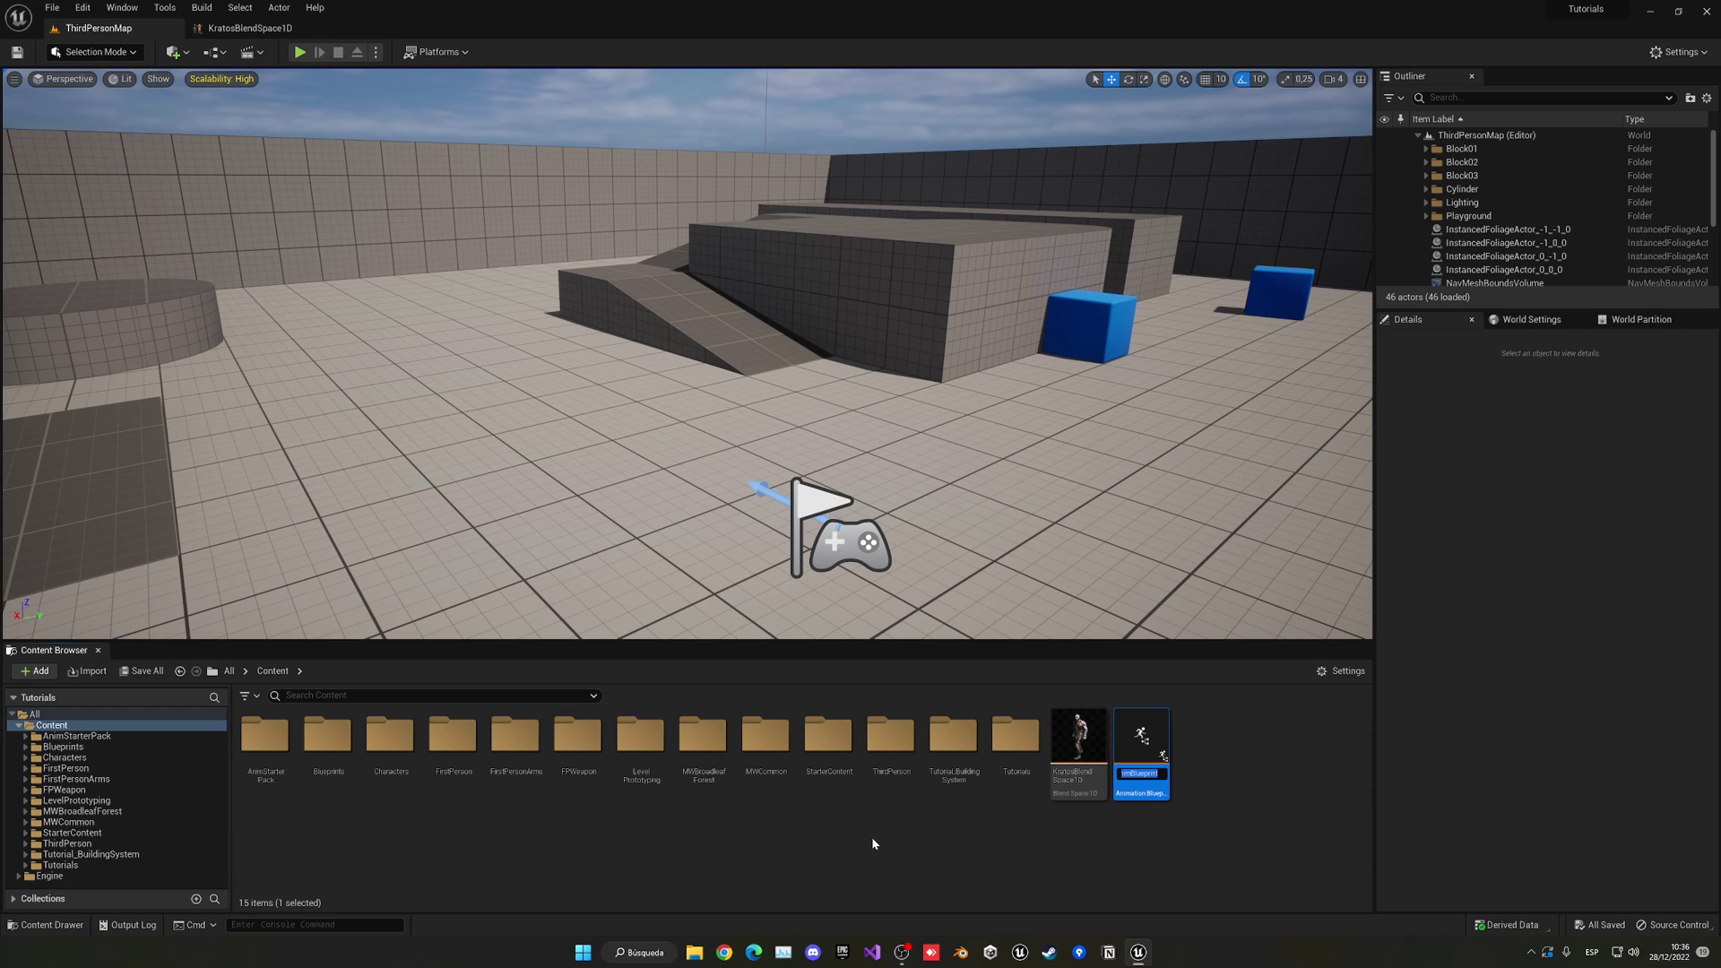
- Rename the new animation blueprint to KratosAnimBlueprint
key("Home")
type("Kratos")
key("Return")
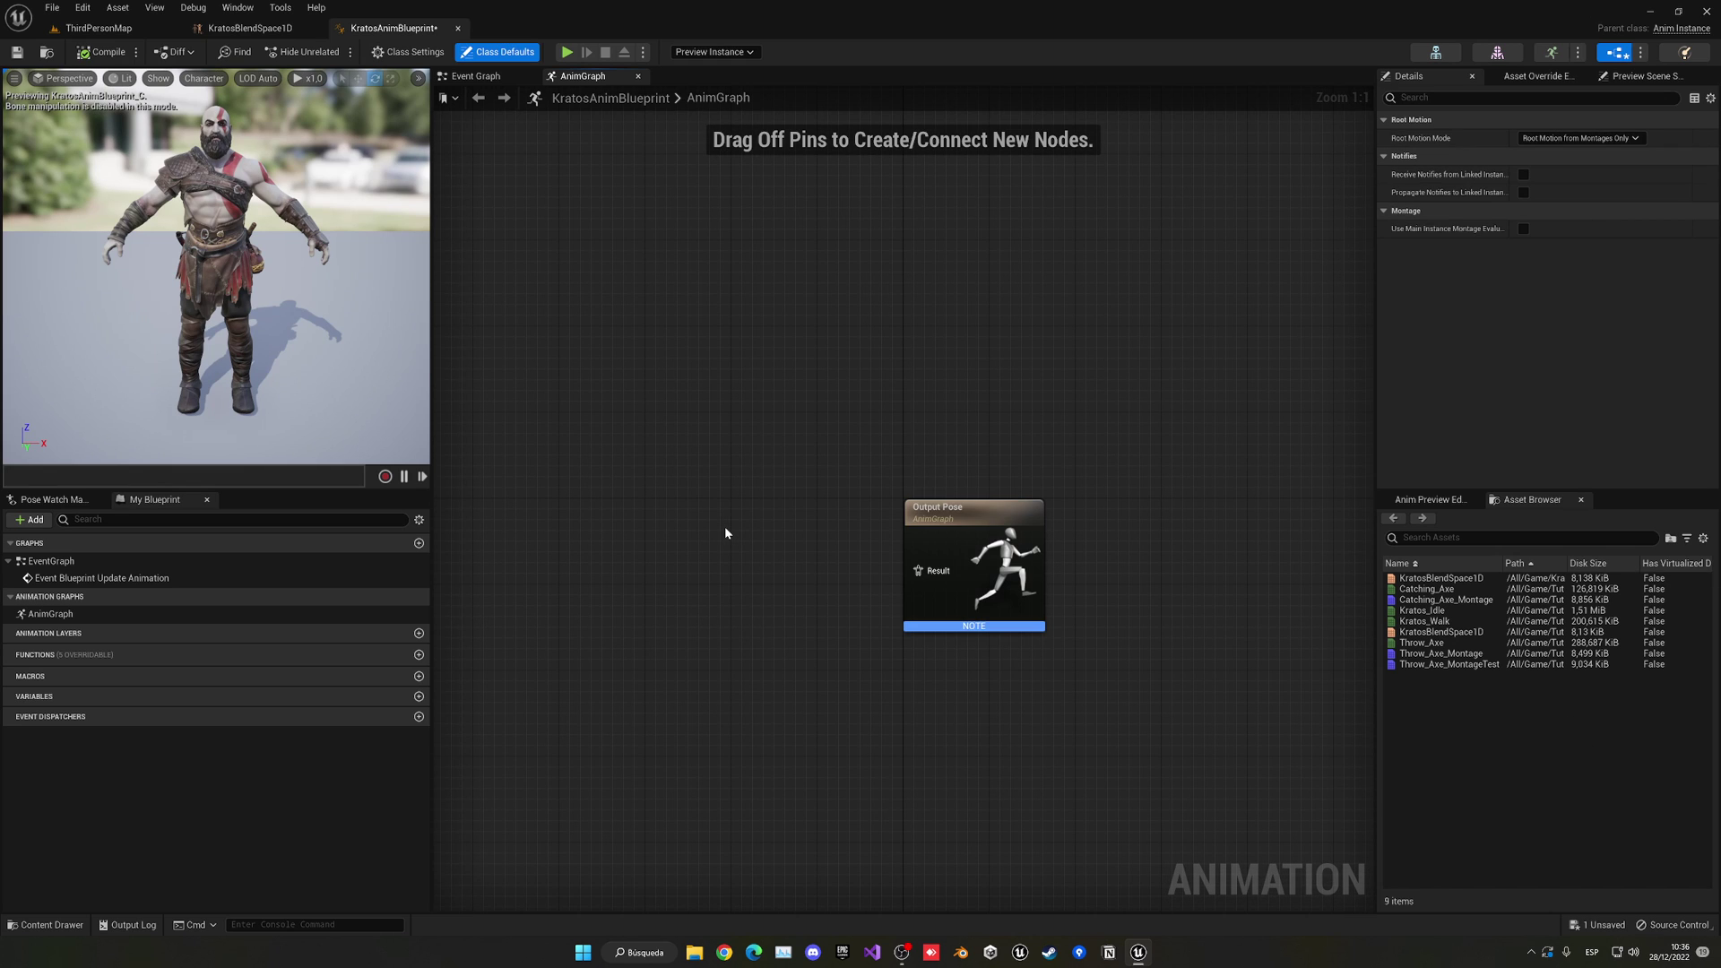
right_click_drag(749, 436, 745, 349)
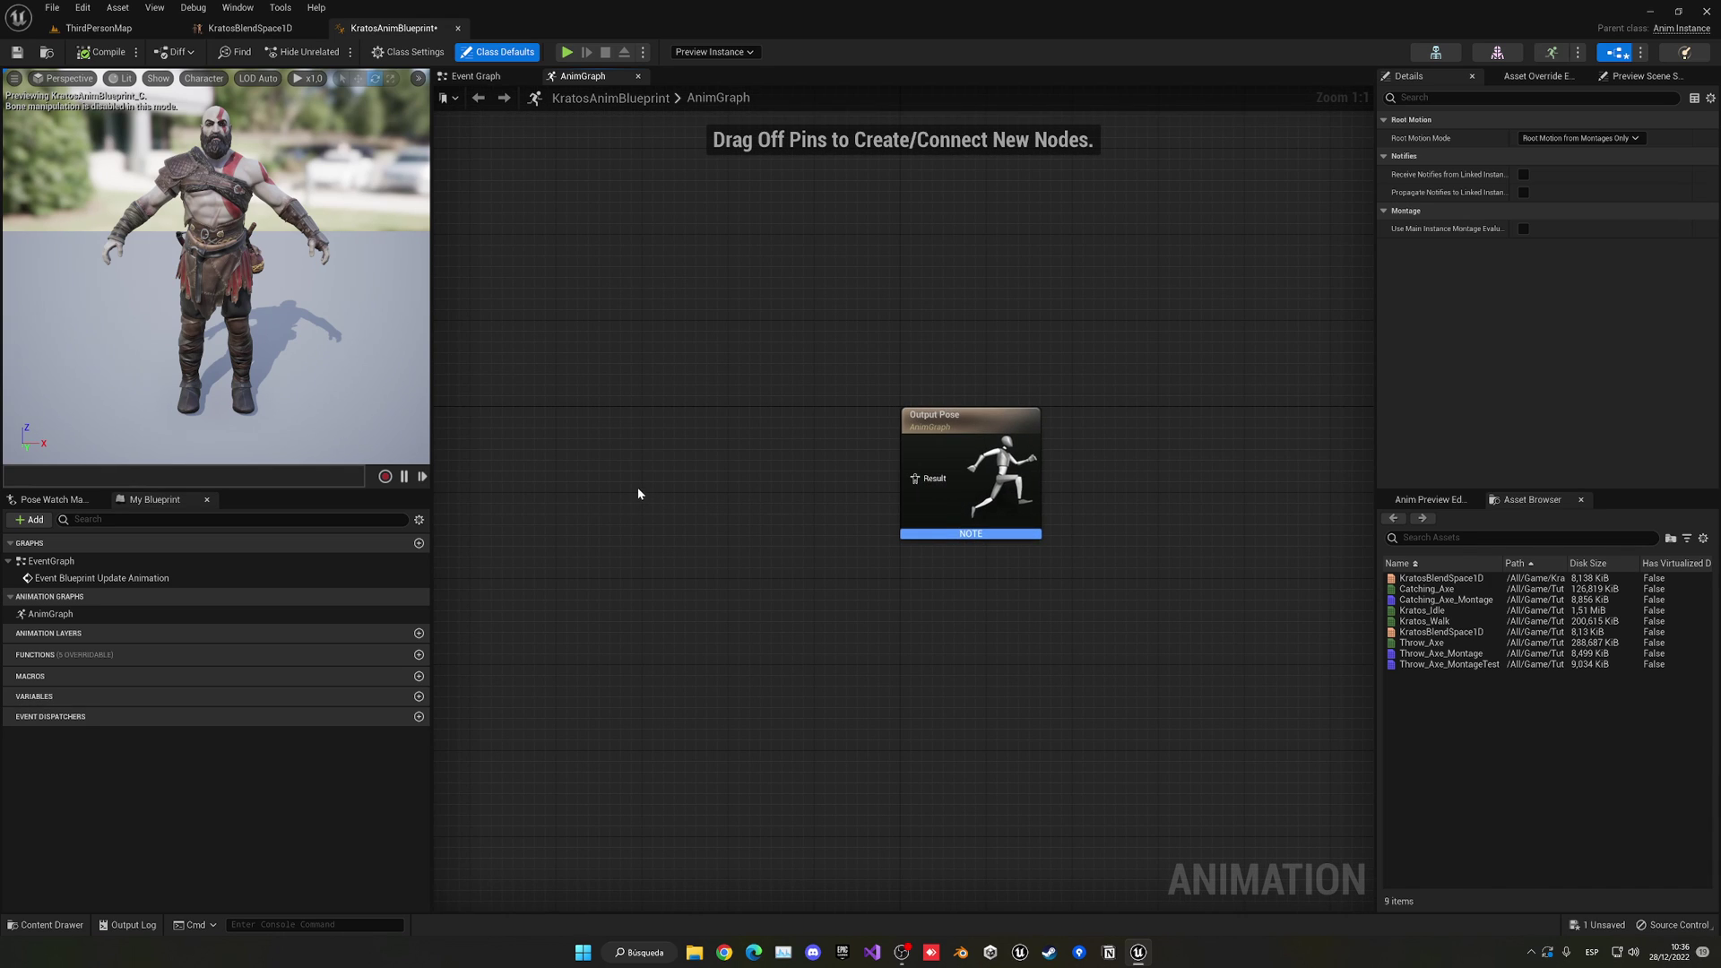
left_click_drag(838, 387, 1132, 603)
right_click_drag(1113, 594, 1229, 622)
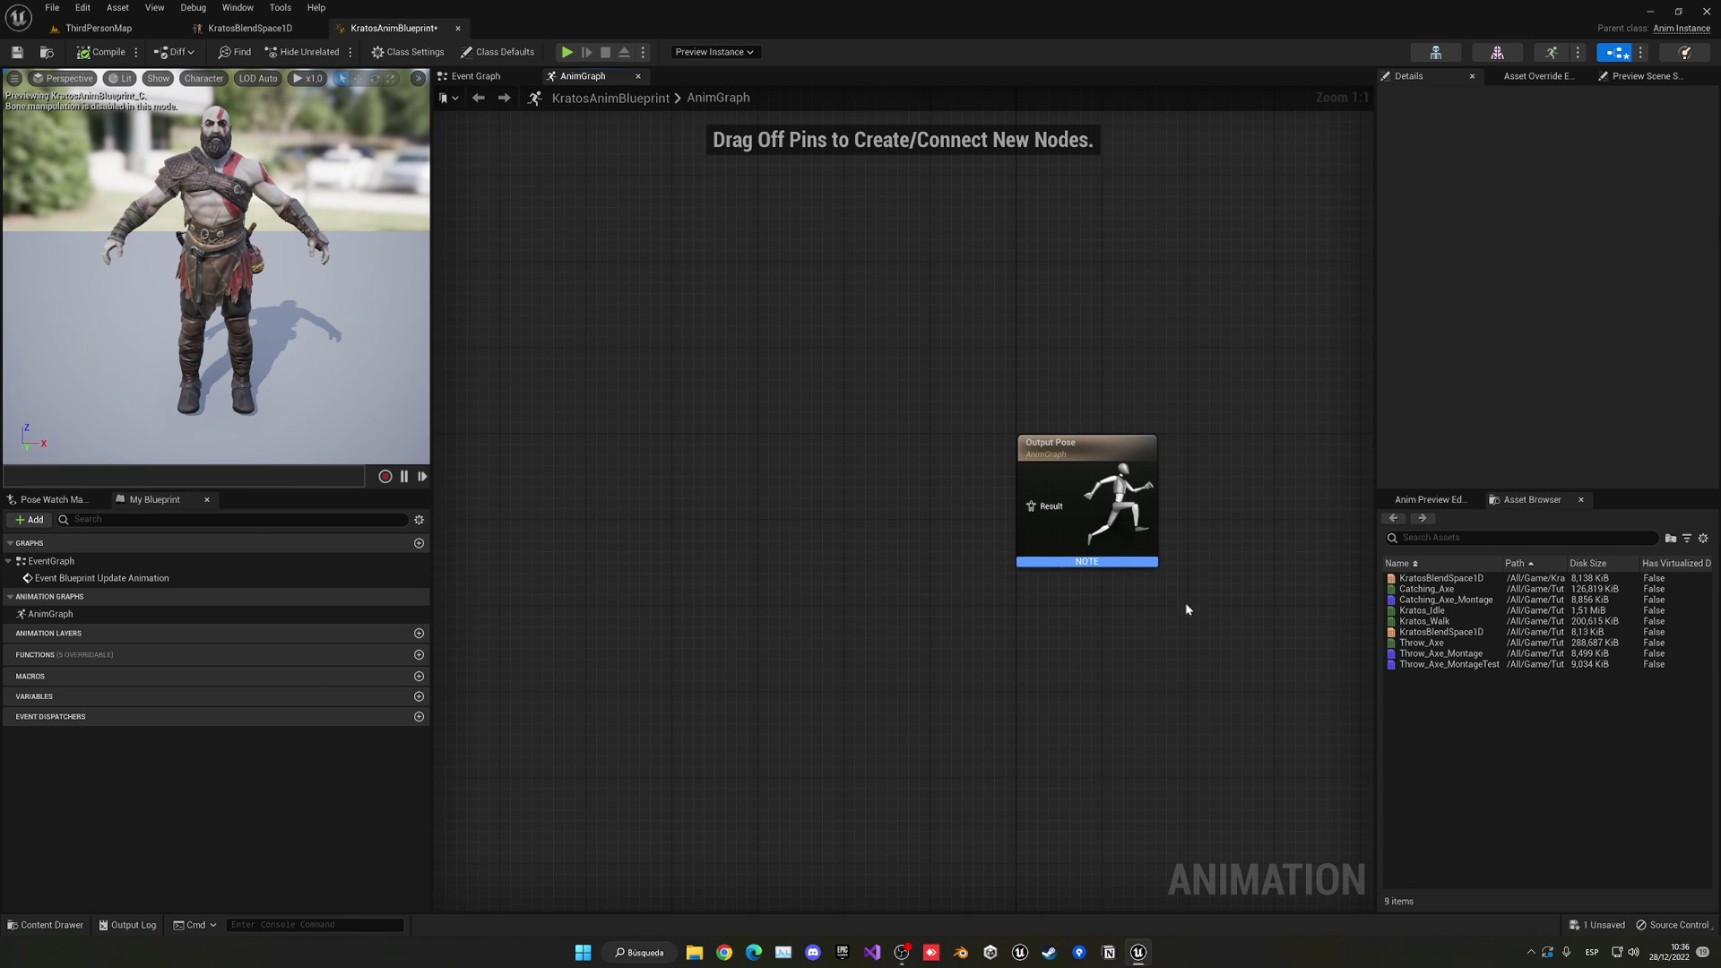
left_click(473, 79)
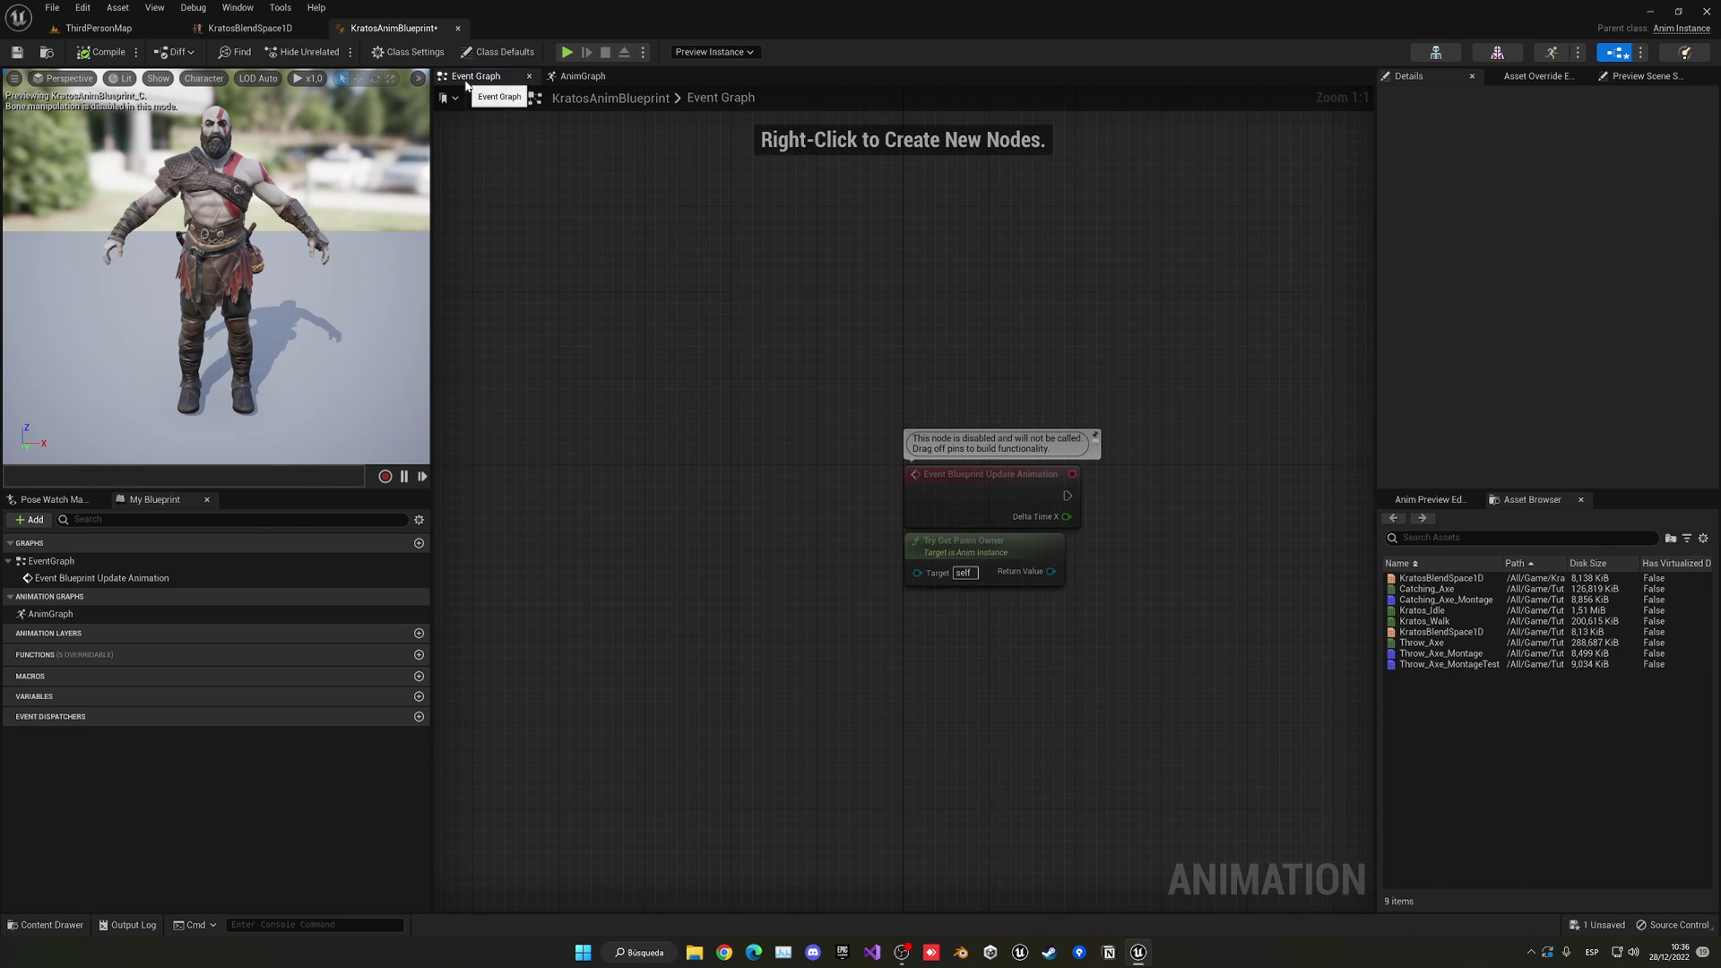
right_click_drag(1117, 371, 816, 225)
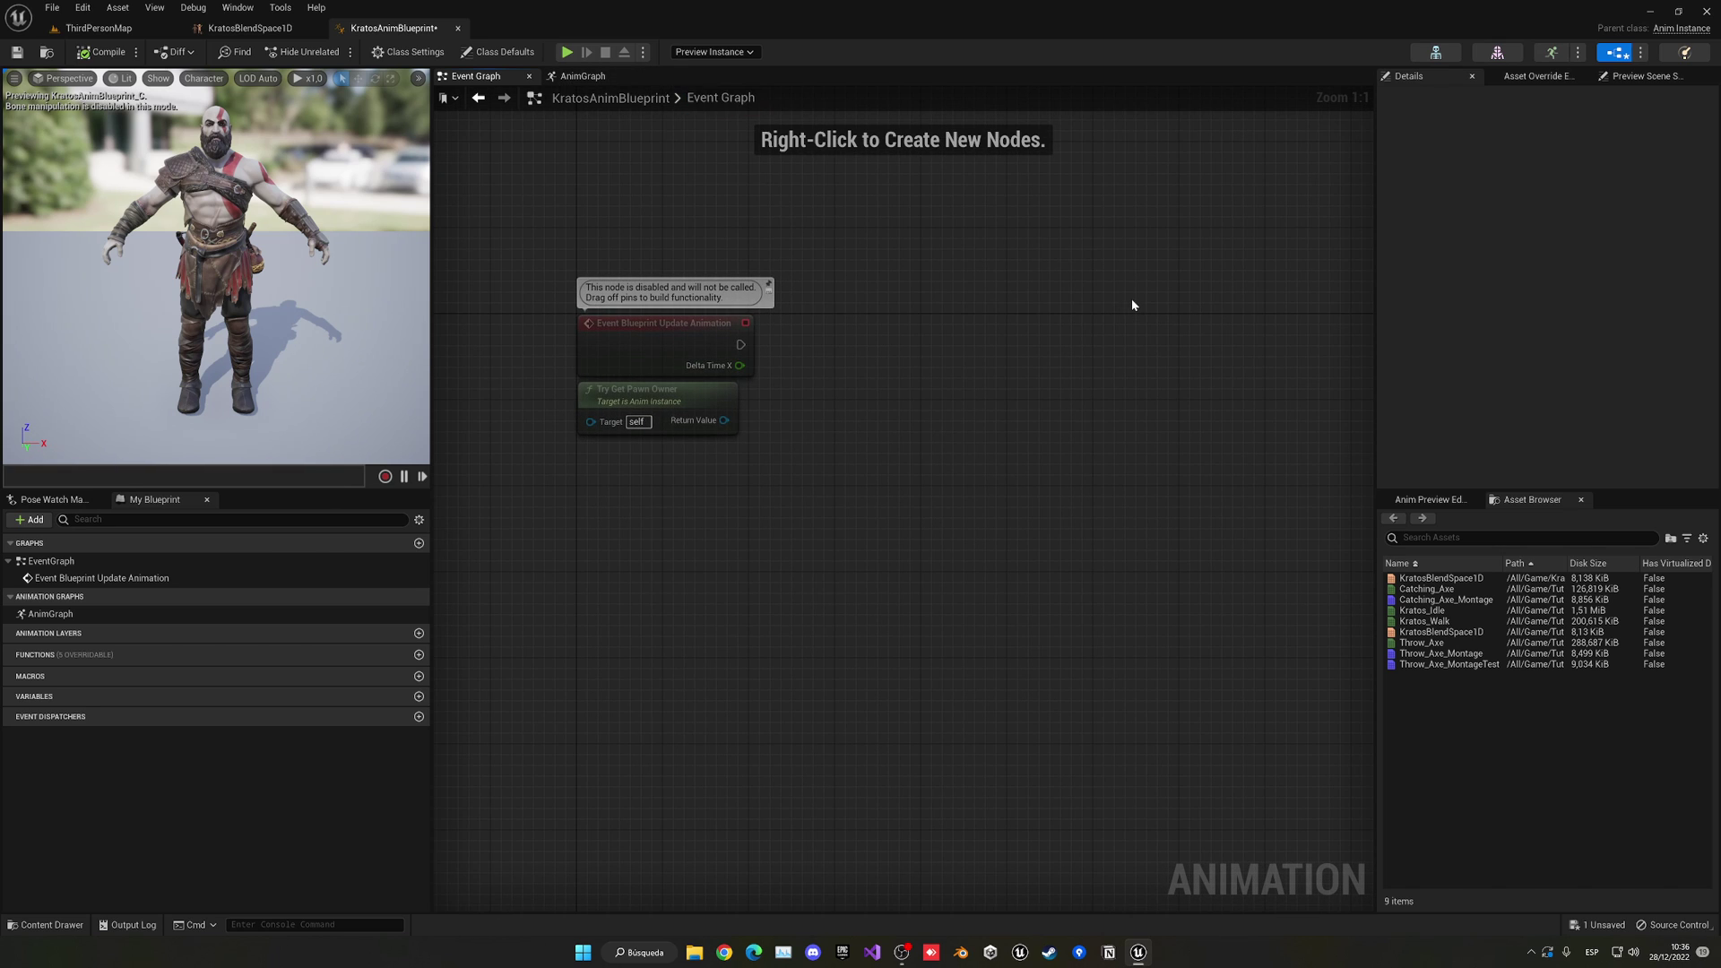
left_click_drag(484, 266, 910, 568)
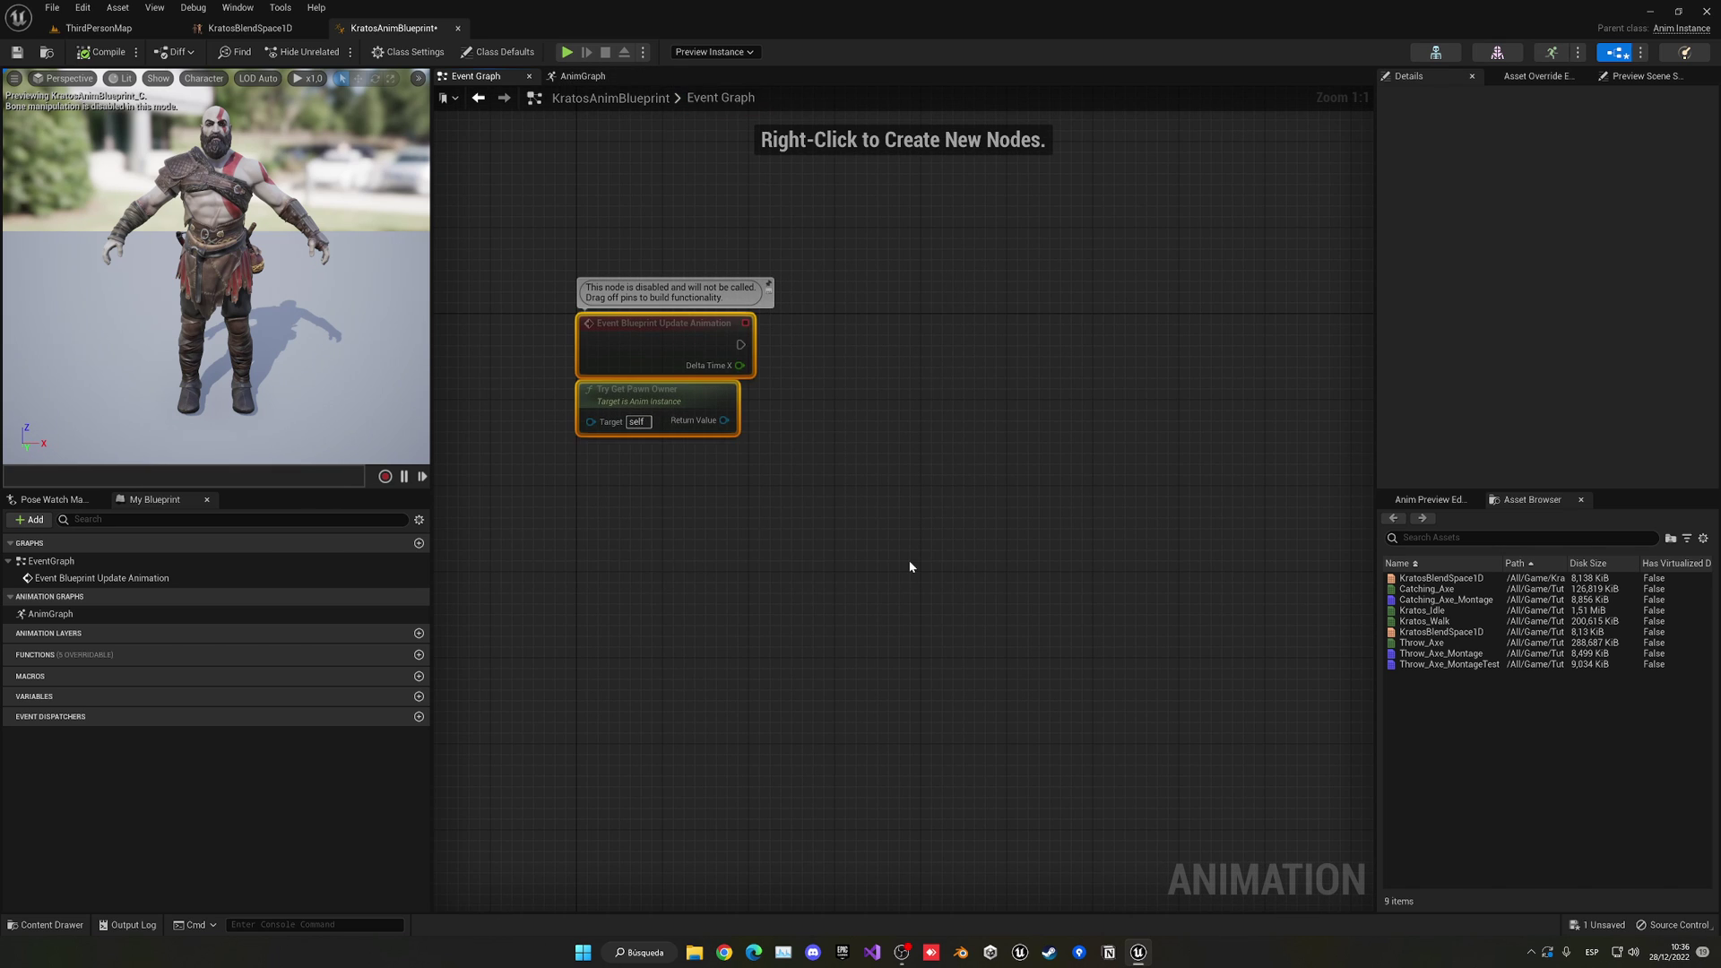
left_click(911, 568)
right_click_drag(934, 542, 843, 547)
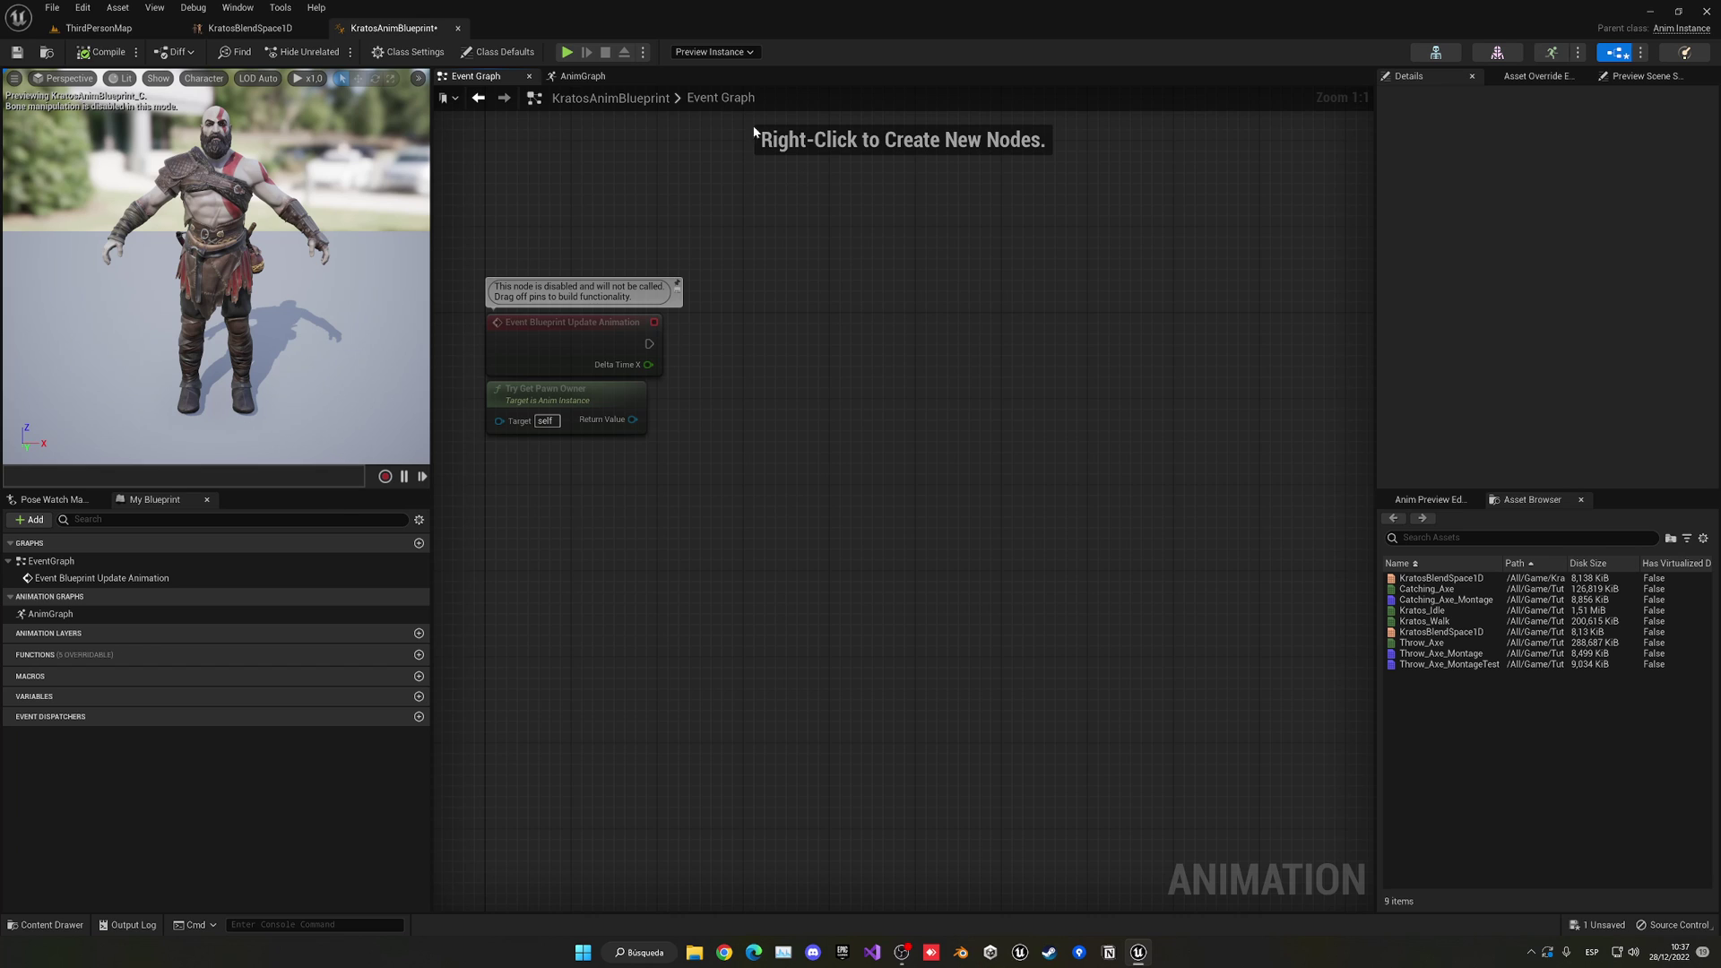
left_click(583, 76)
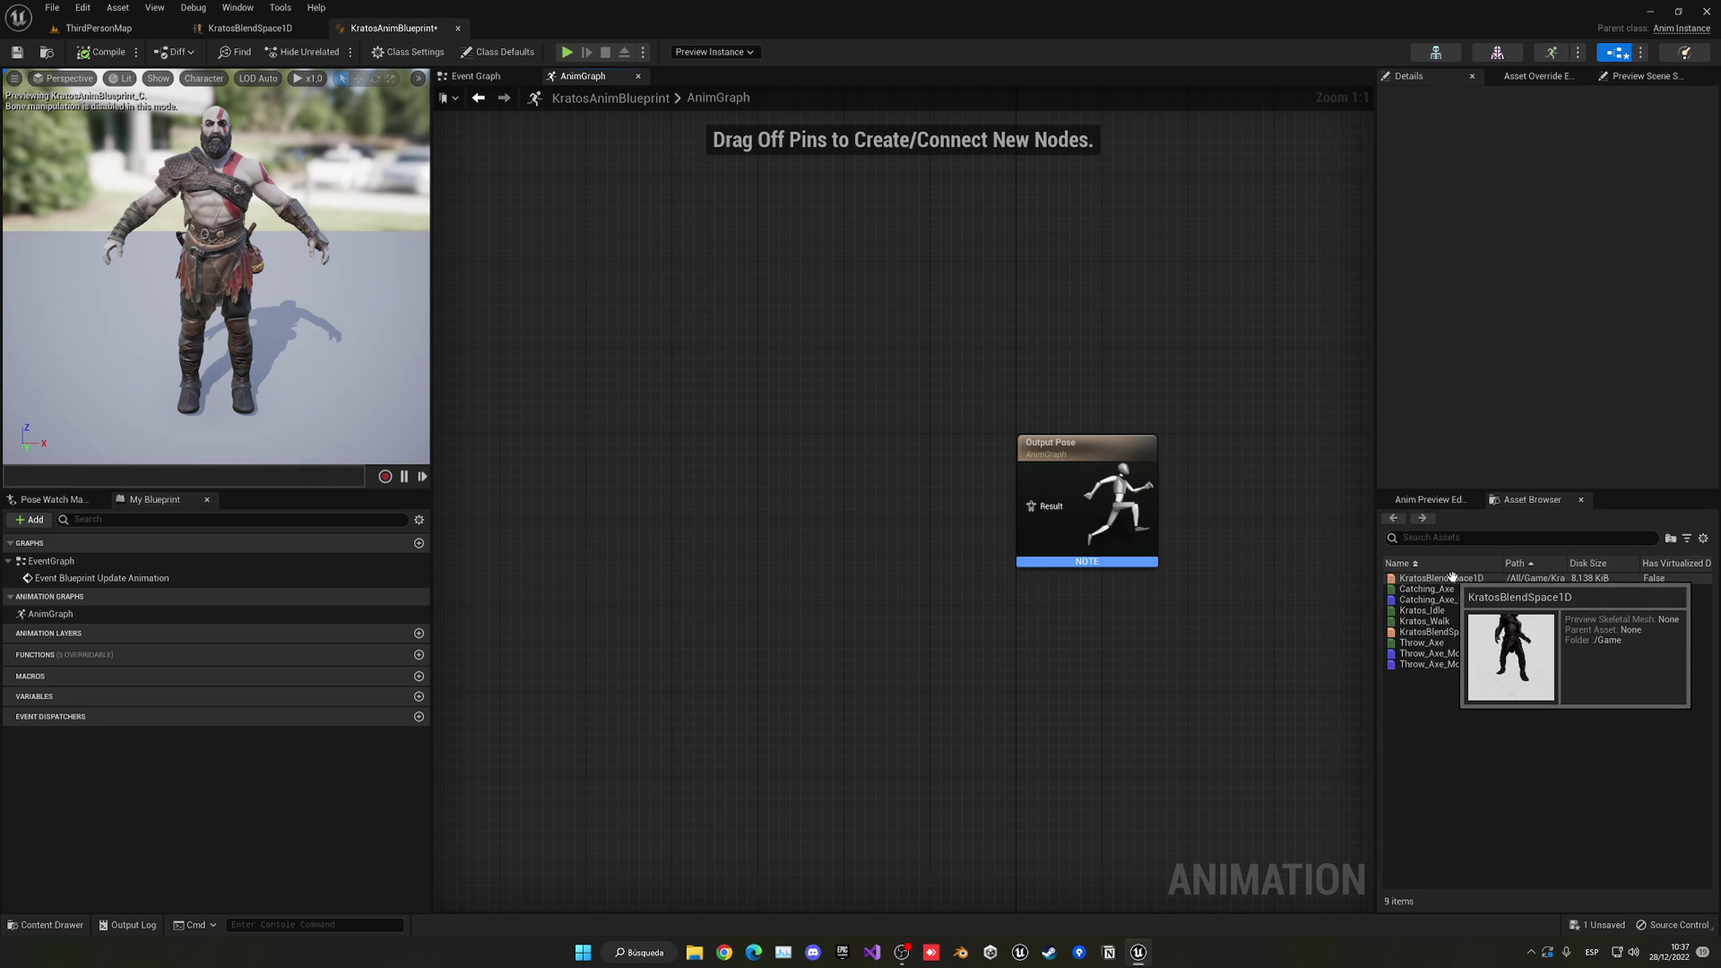
- Add a KratosBlendSpace1D player node to the AnimGraph and compile
key("ctrl+space")
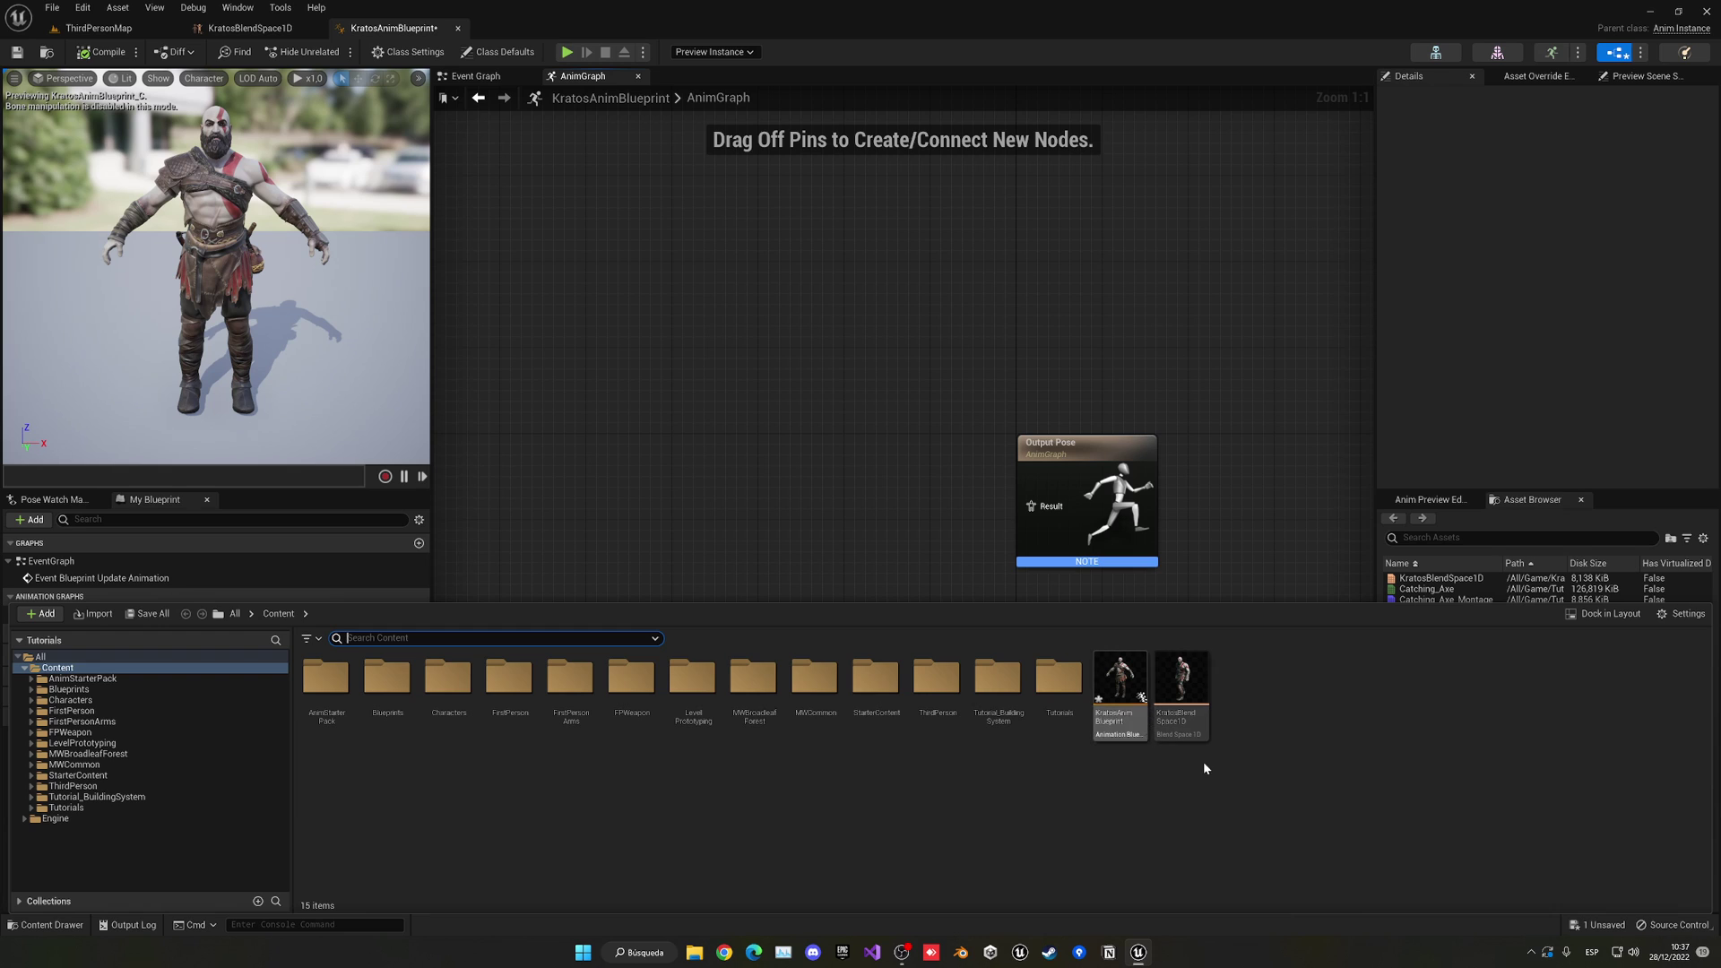
left_click_drag(1196, 721, 1031, 506)
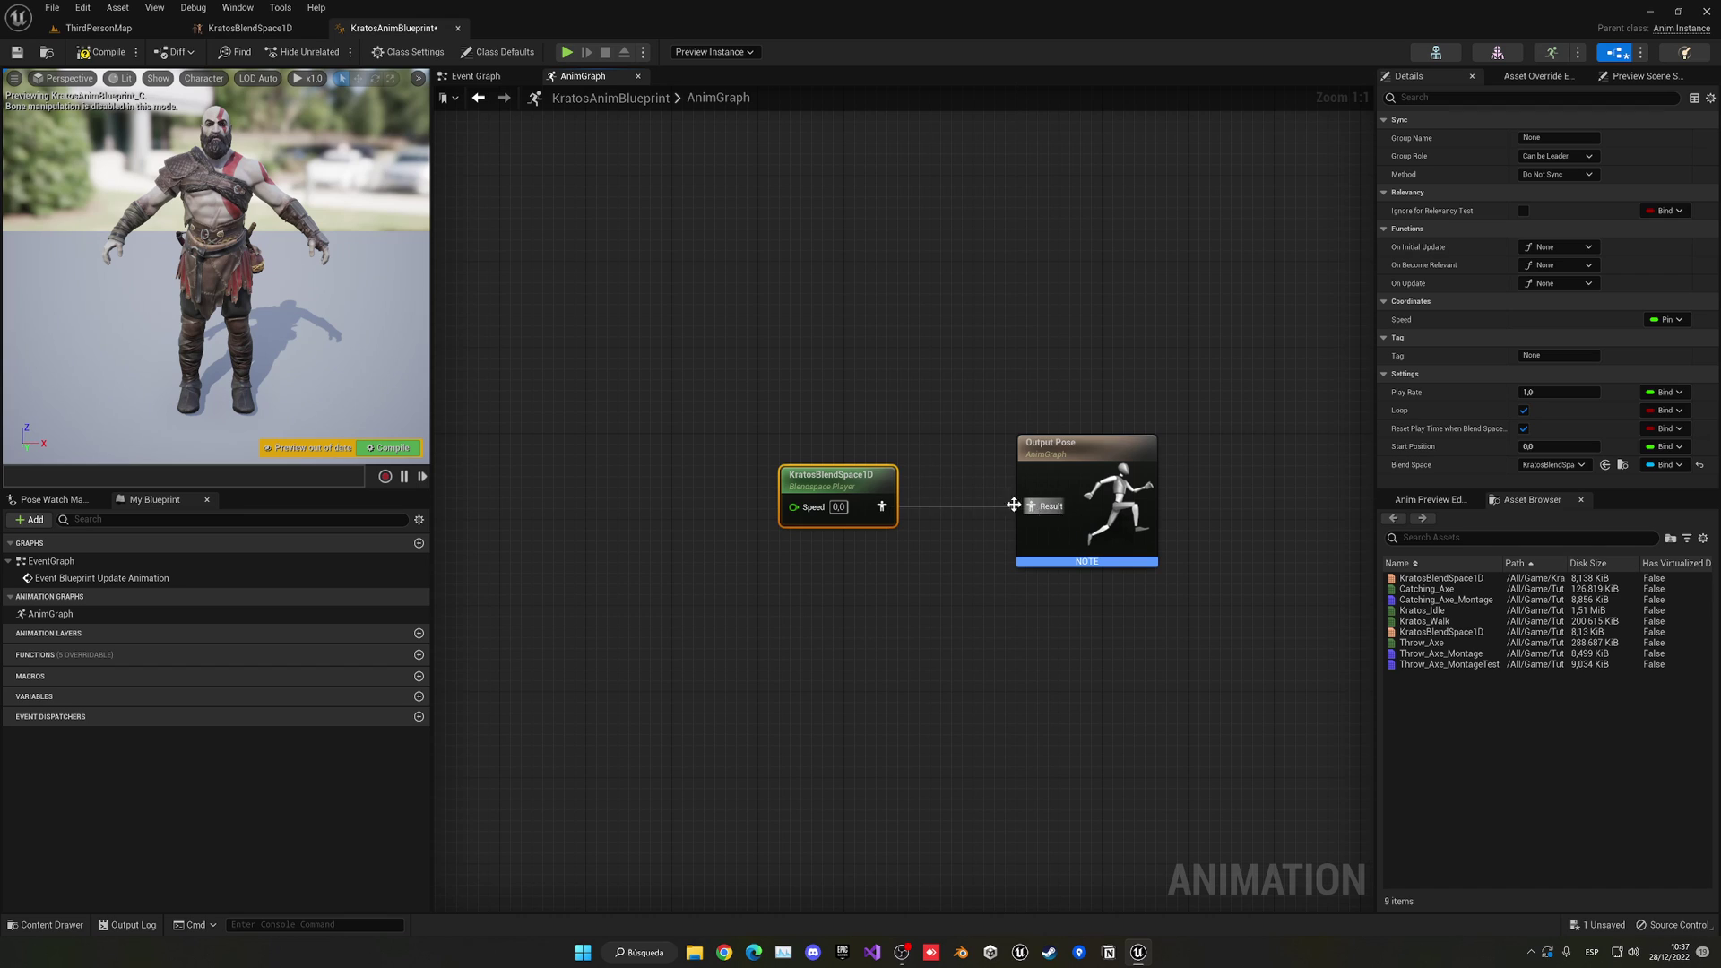
left_click_drag(894, 485, 928, 485)
left_click(1228, 658)
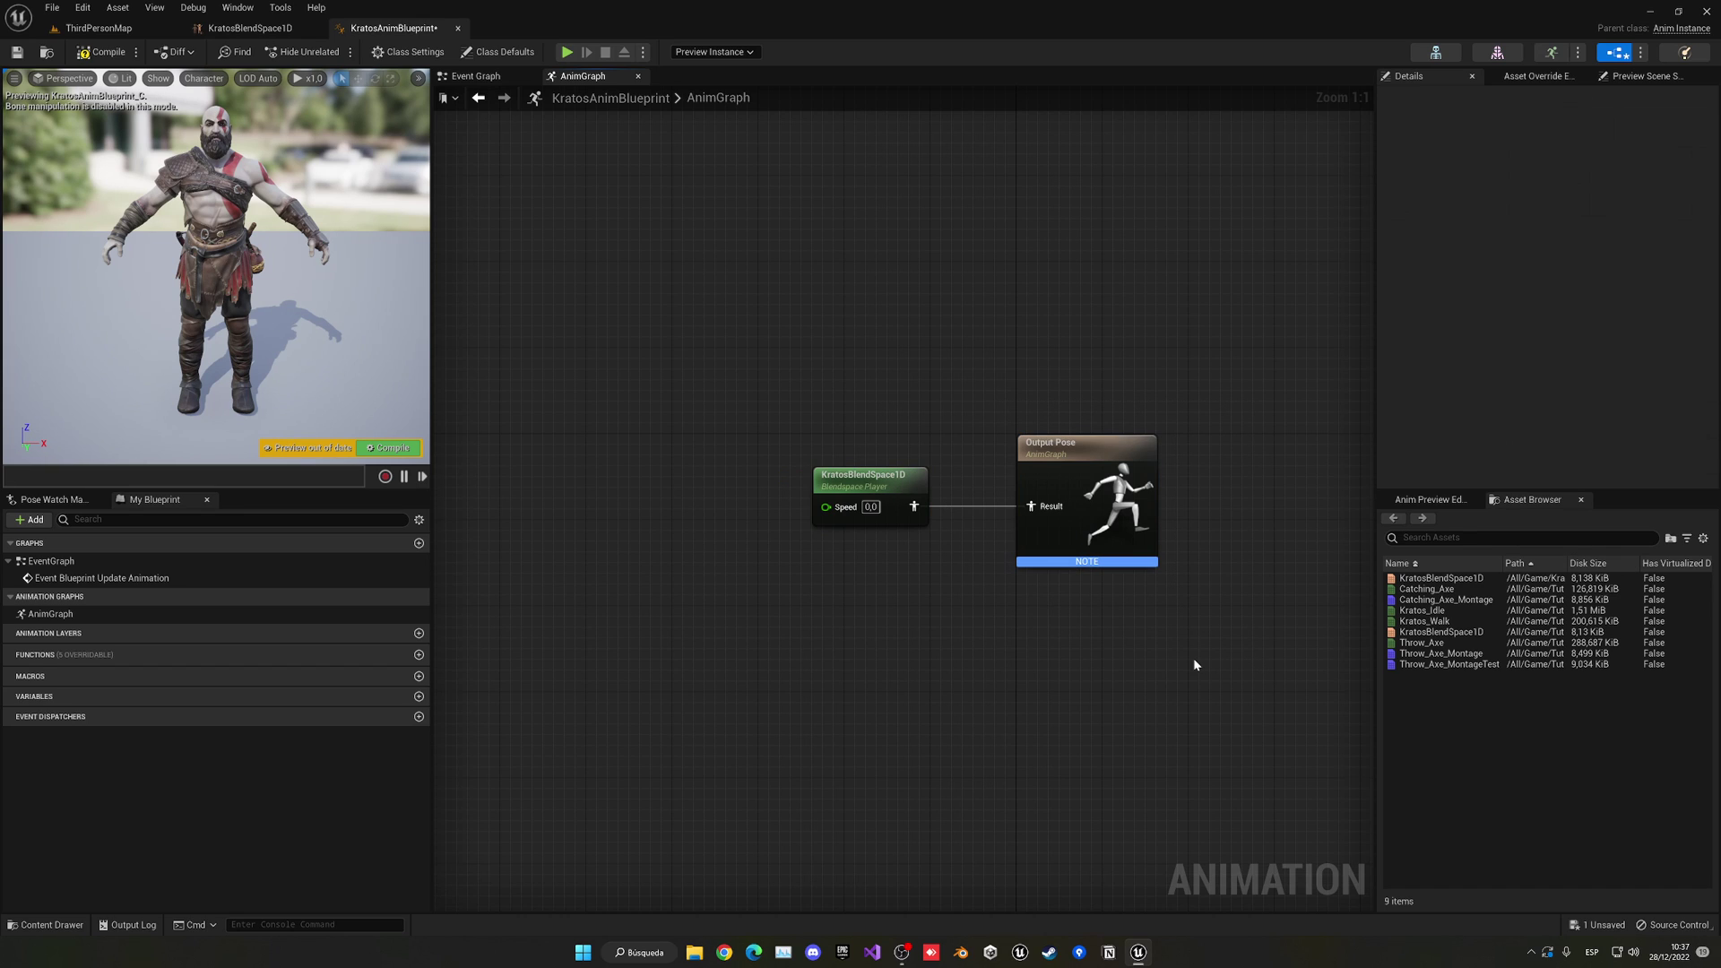
left_click(101, 51)
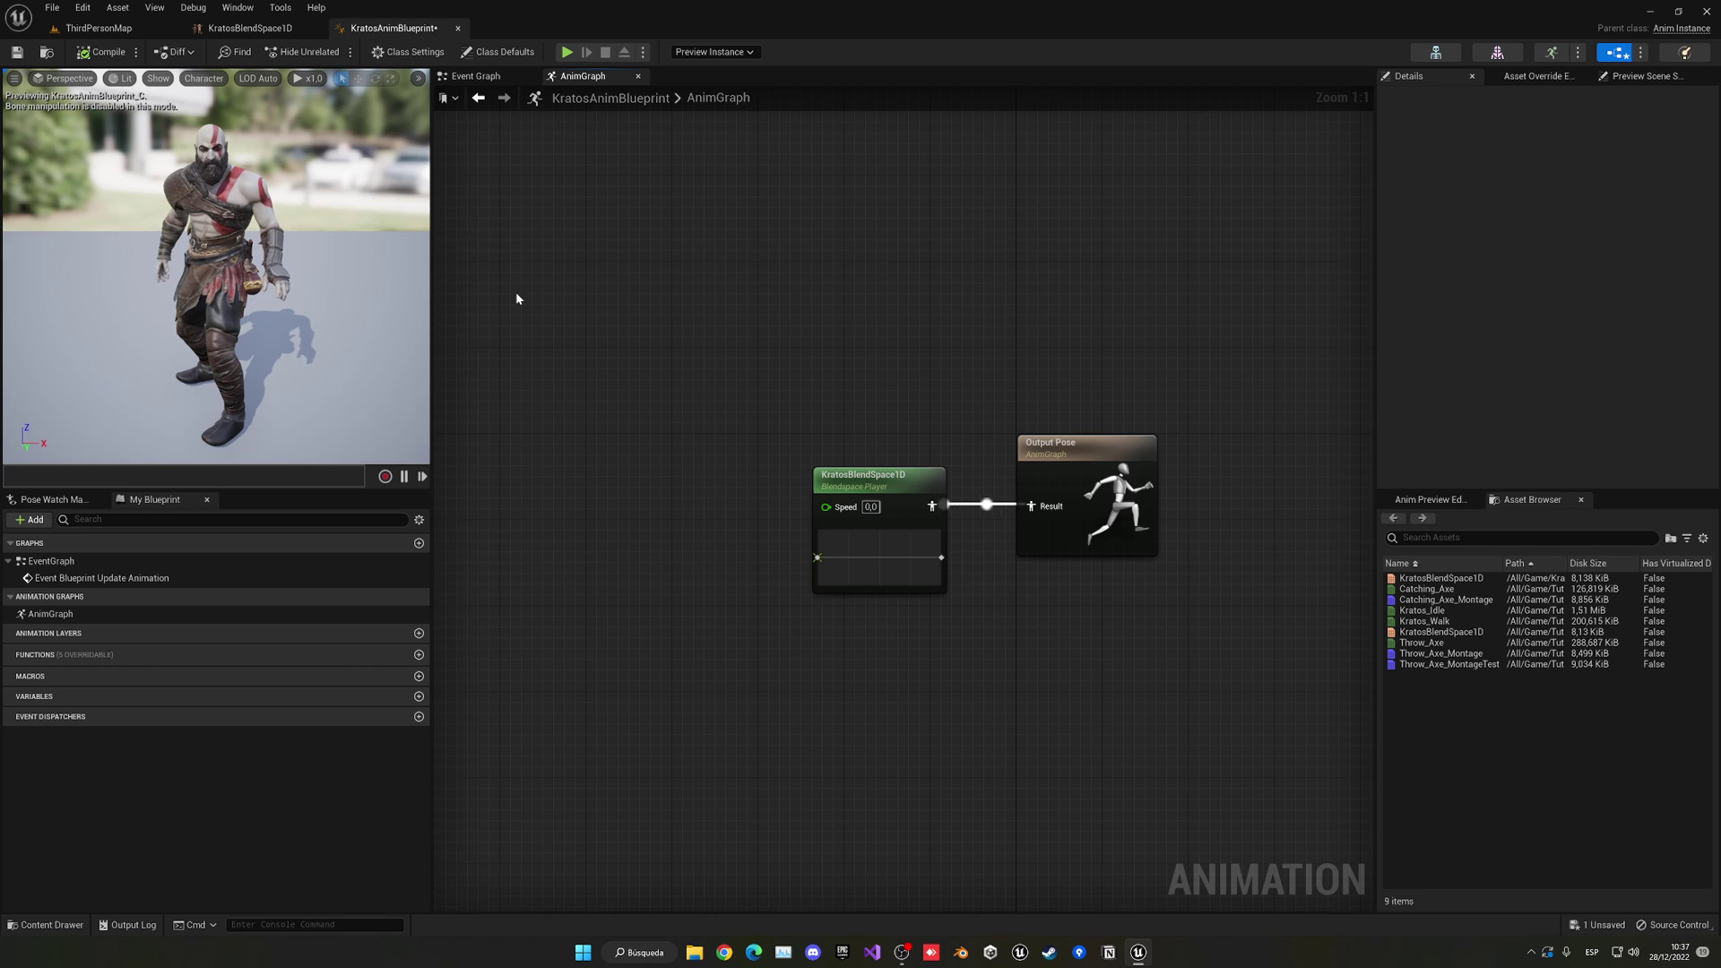
- Test the Speed pin at 500 to preview walking, then revert it to 0
left_click(870, 507)
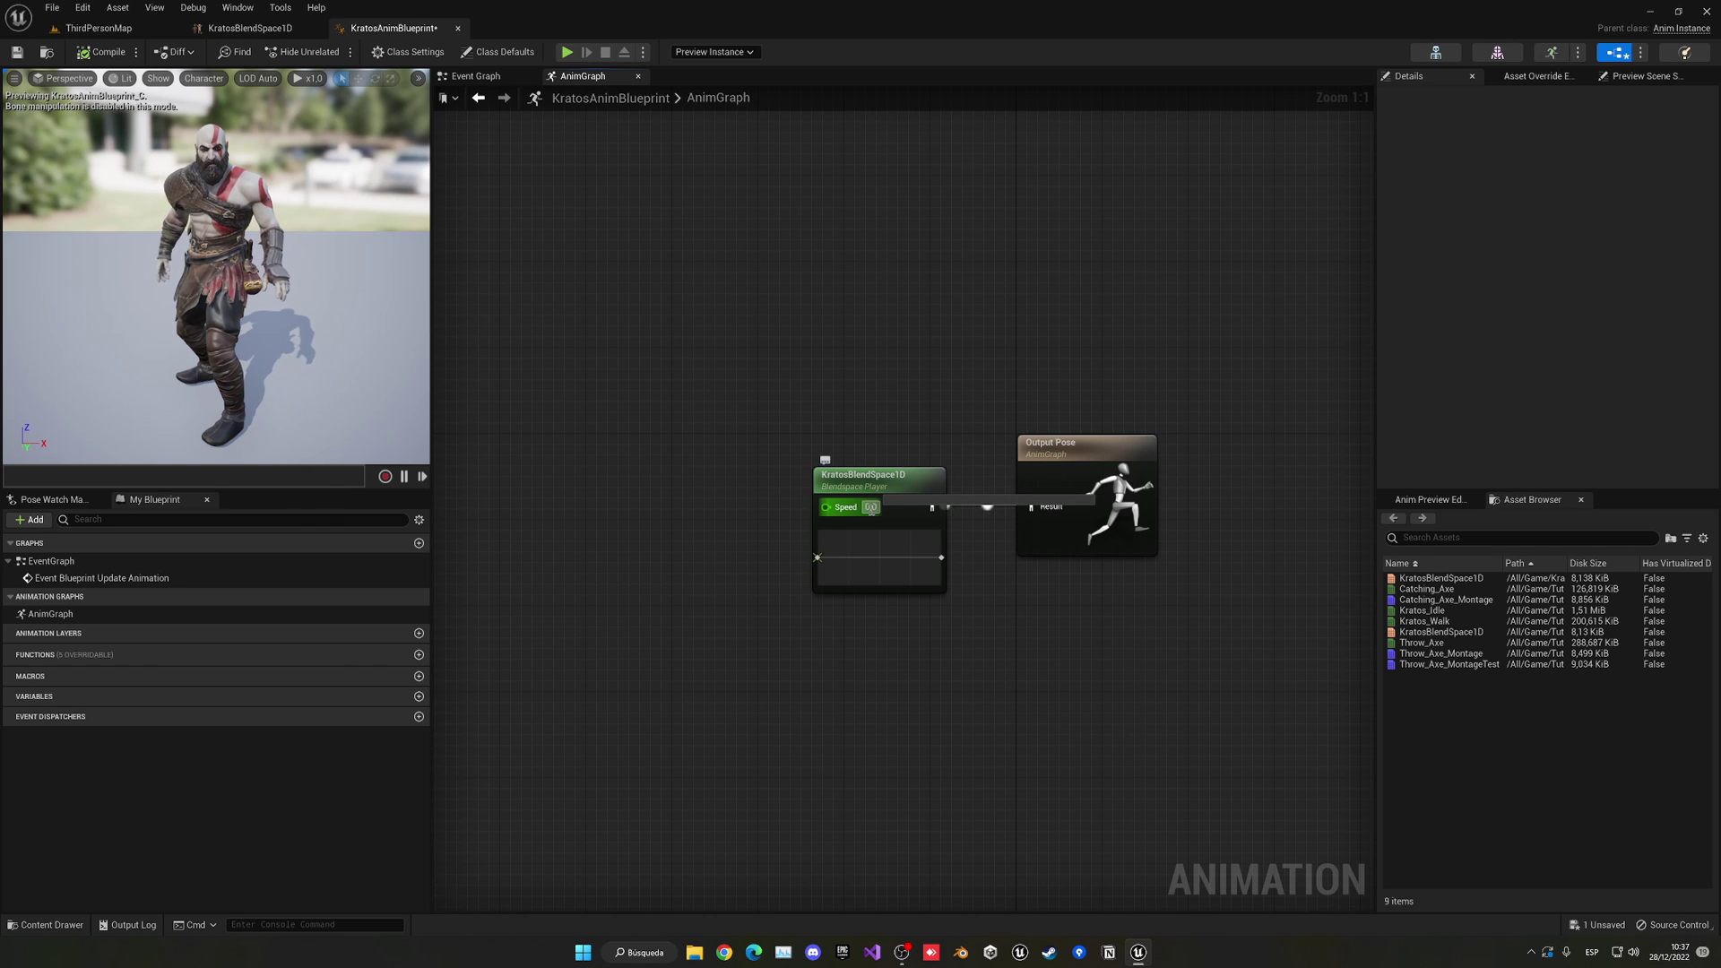
type("500")
key("Return")
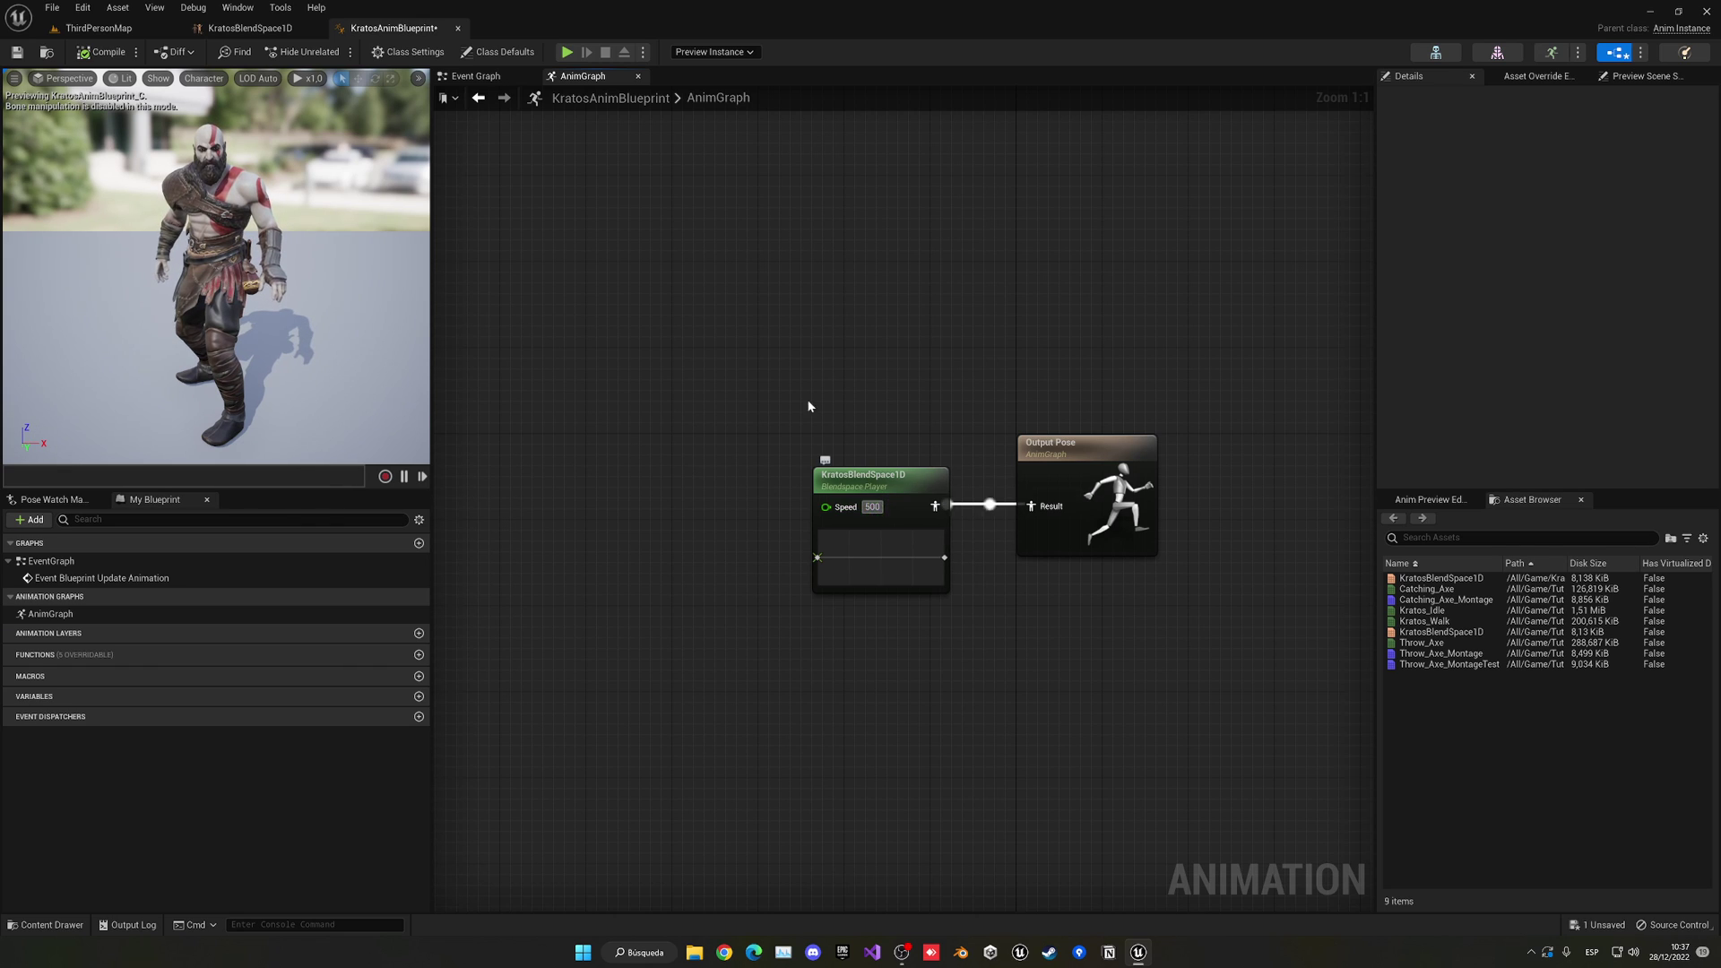
left_click(390, 448)
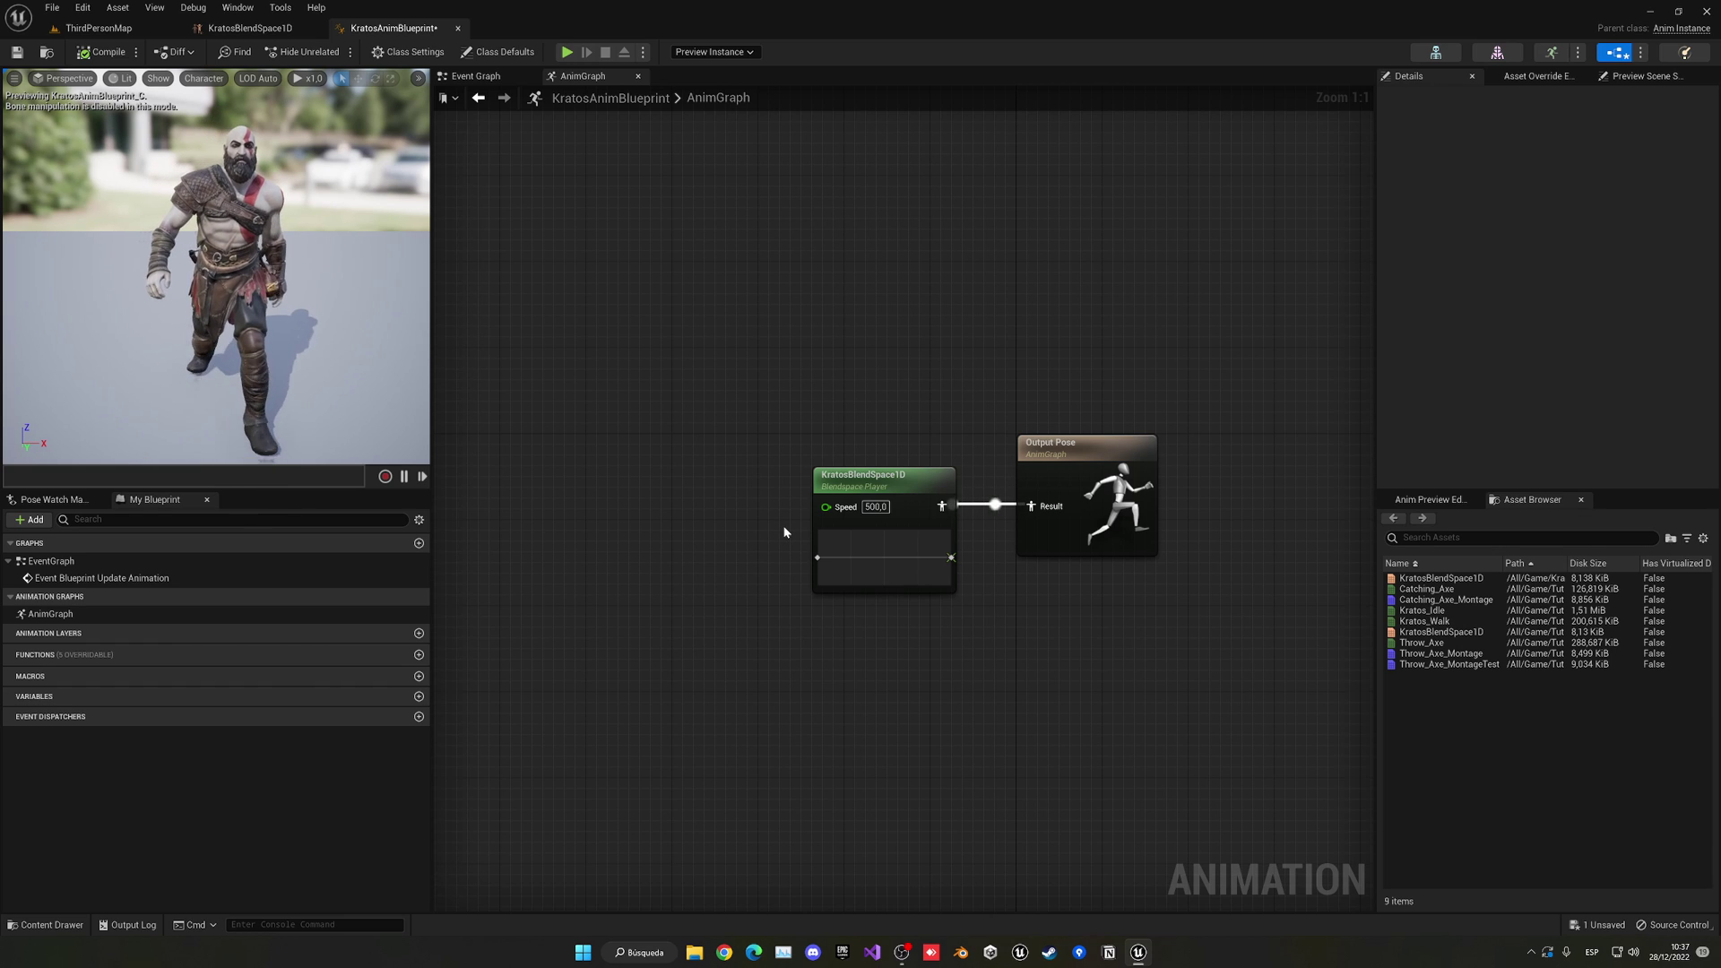
key("ctrl+z")
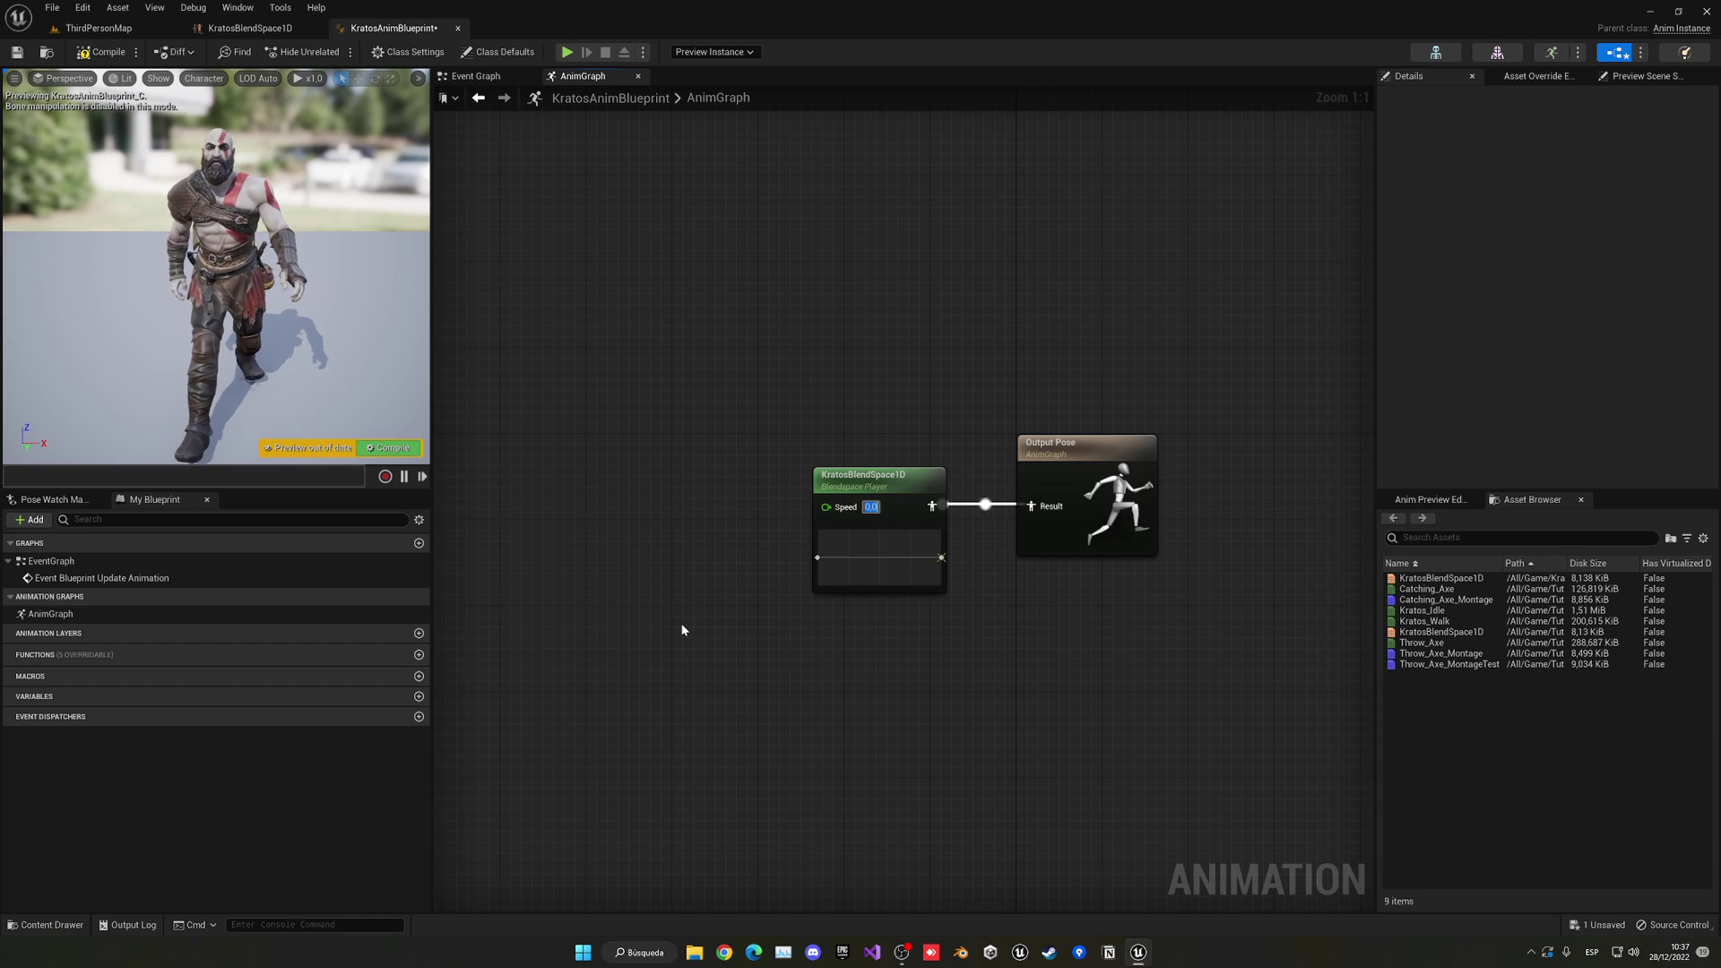
- Promote the Speed pin to a Speed variable and return to the Event Graph
right_click(837, 511)
left_click(894, 539)
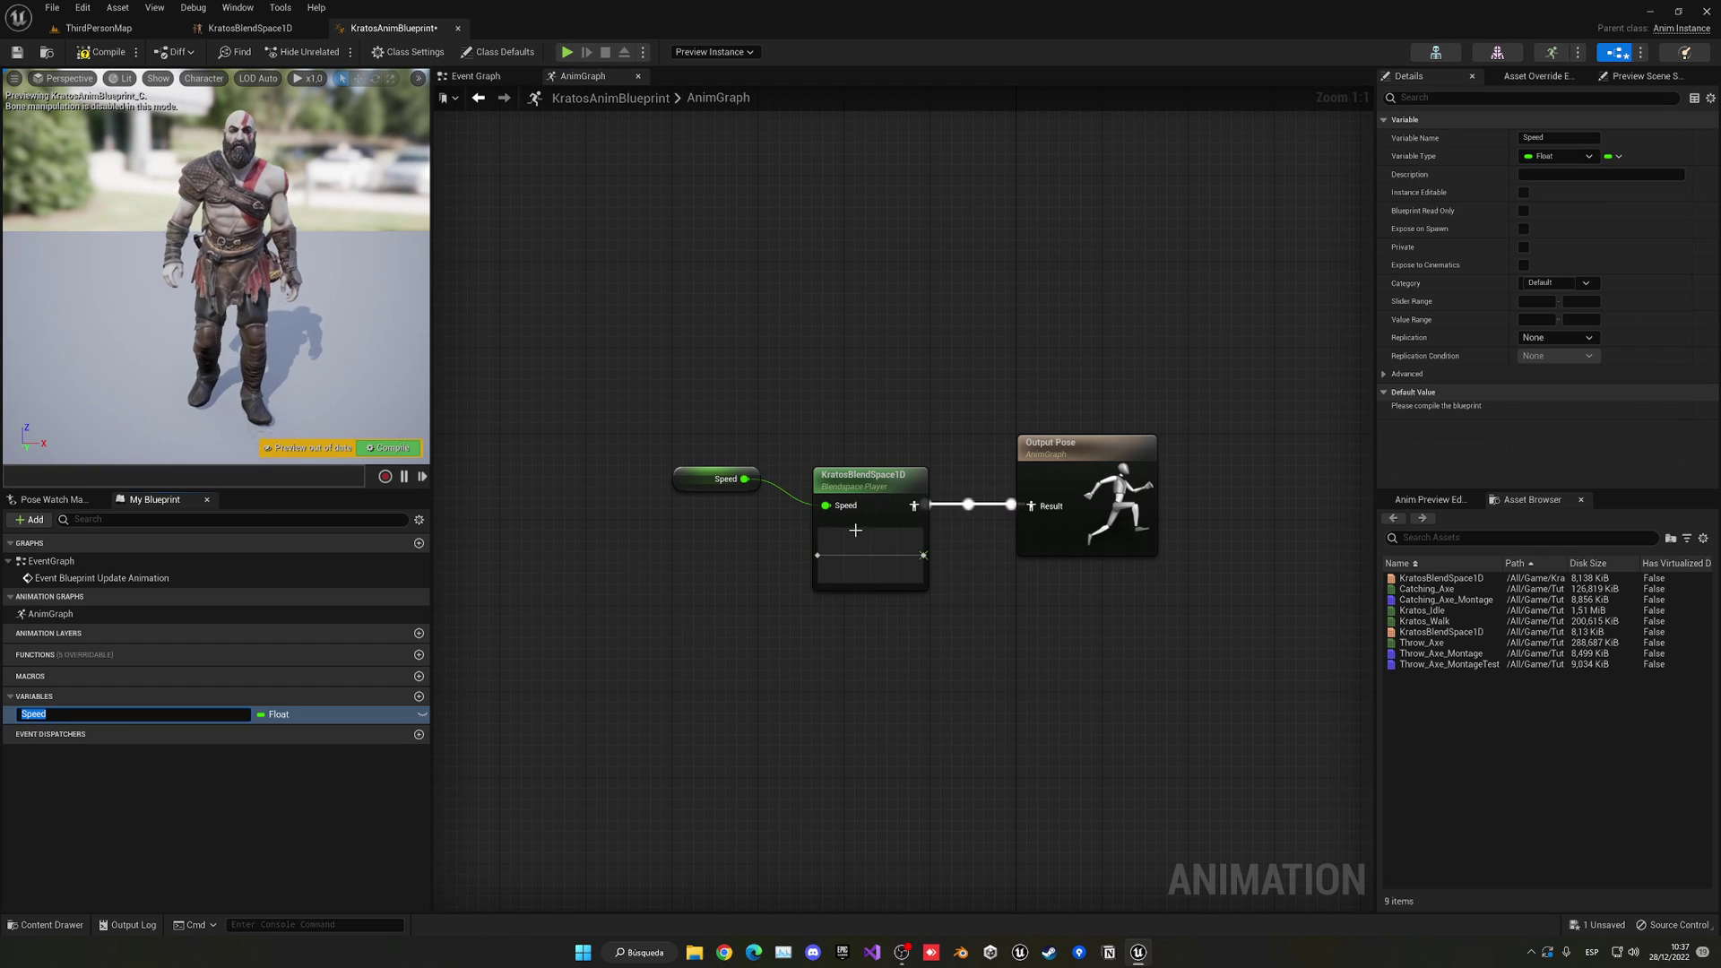
left_click_drag(717, 479, 739, 506)
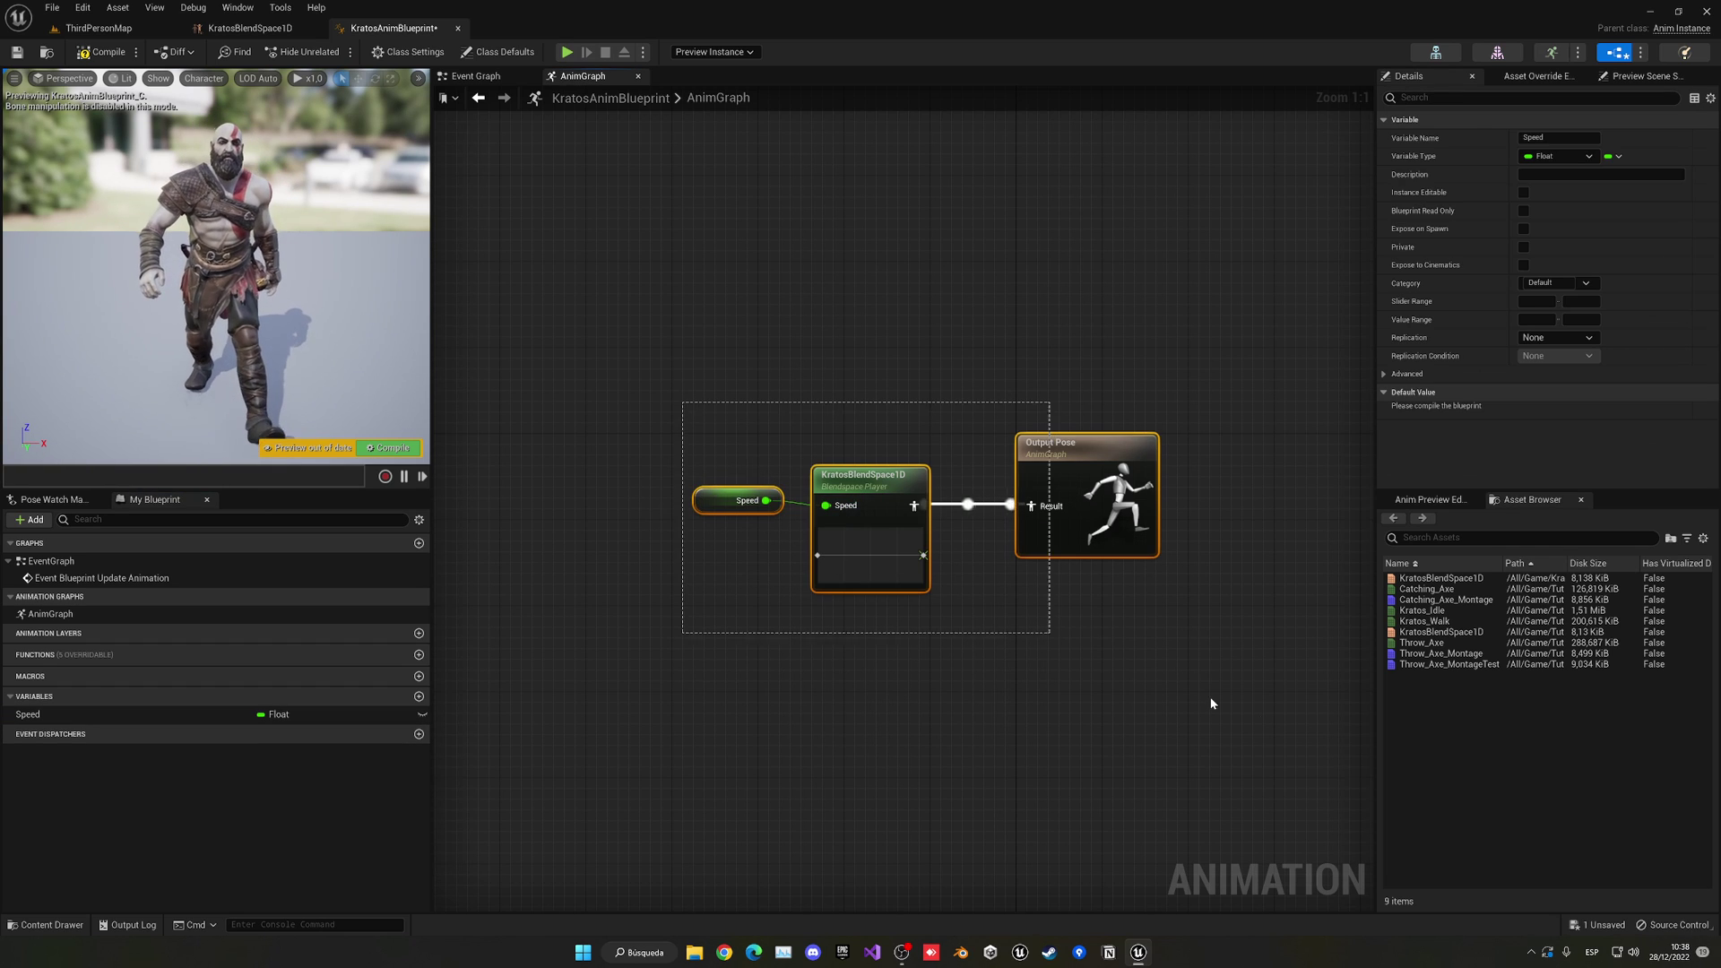
left_click(1094, 696)
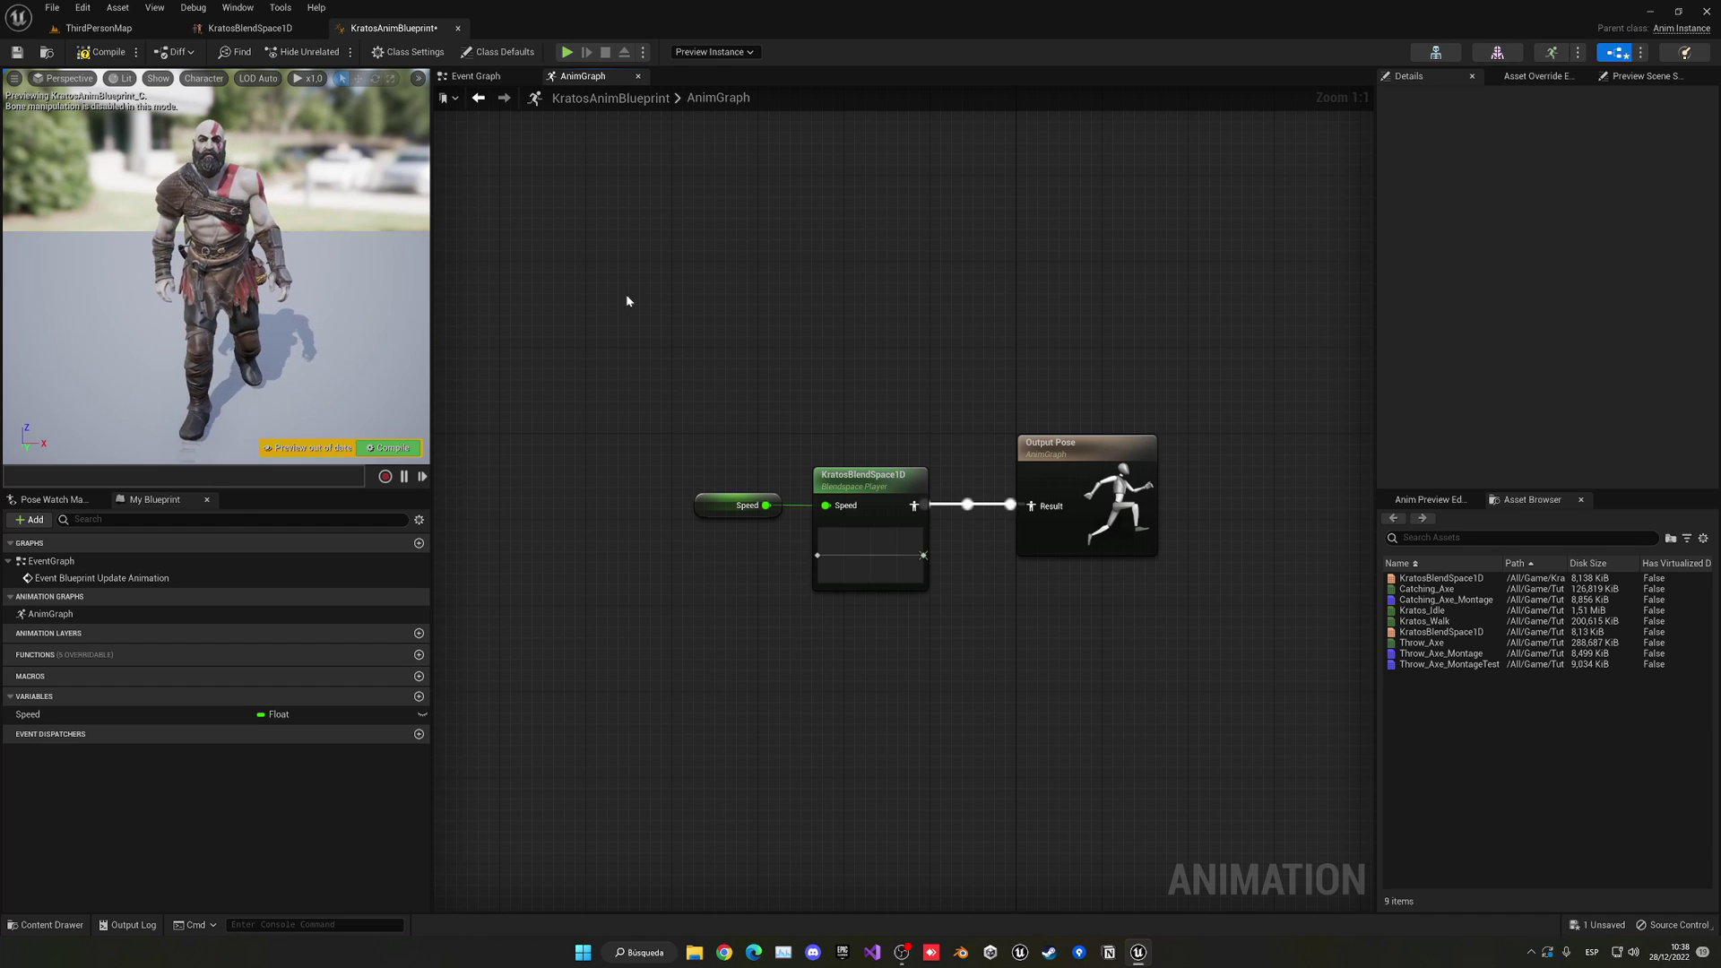
left_click(479, 95)
right_click_drag(674, 238, 868, 409)
- Wire Event Blueprint Initialize Animation and Try Get Pawn Owner into Cast To BP_ThirdPersonCharacter
right_click(686, 303)
type("initi")
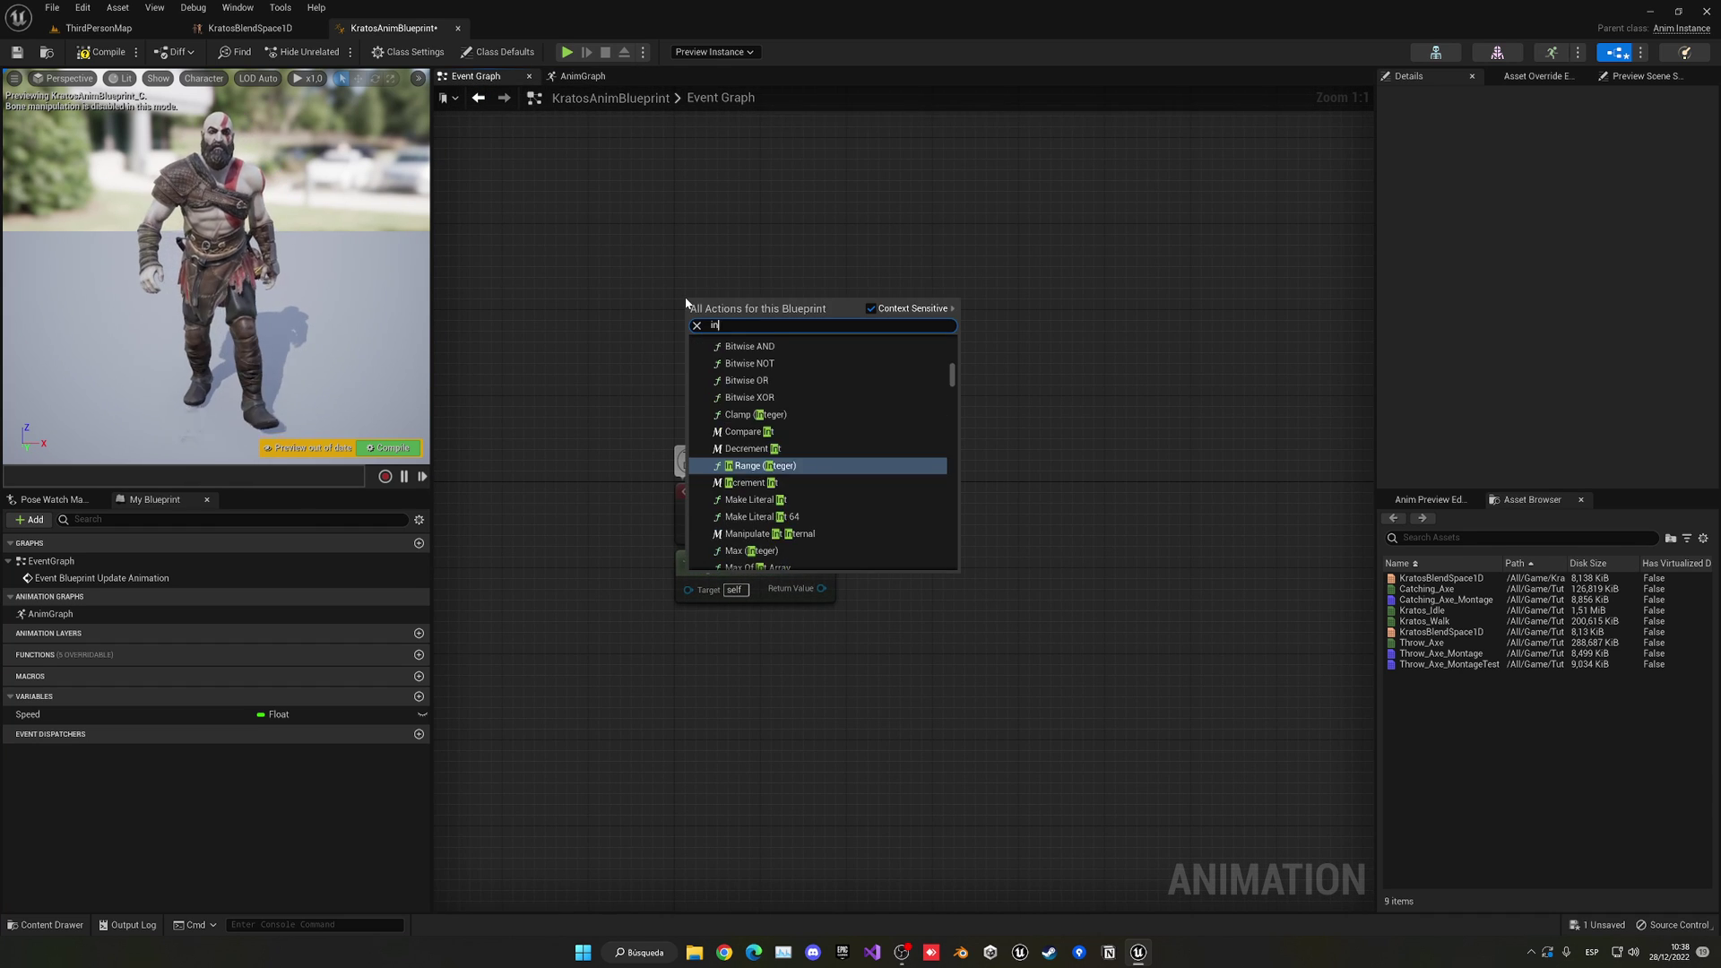
left_click(748, 355)
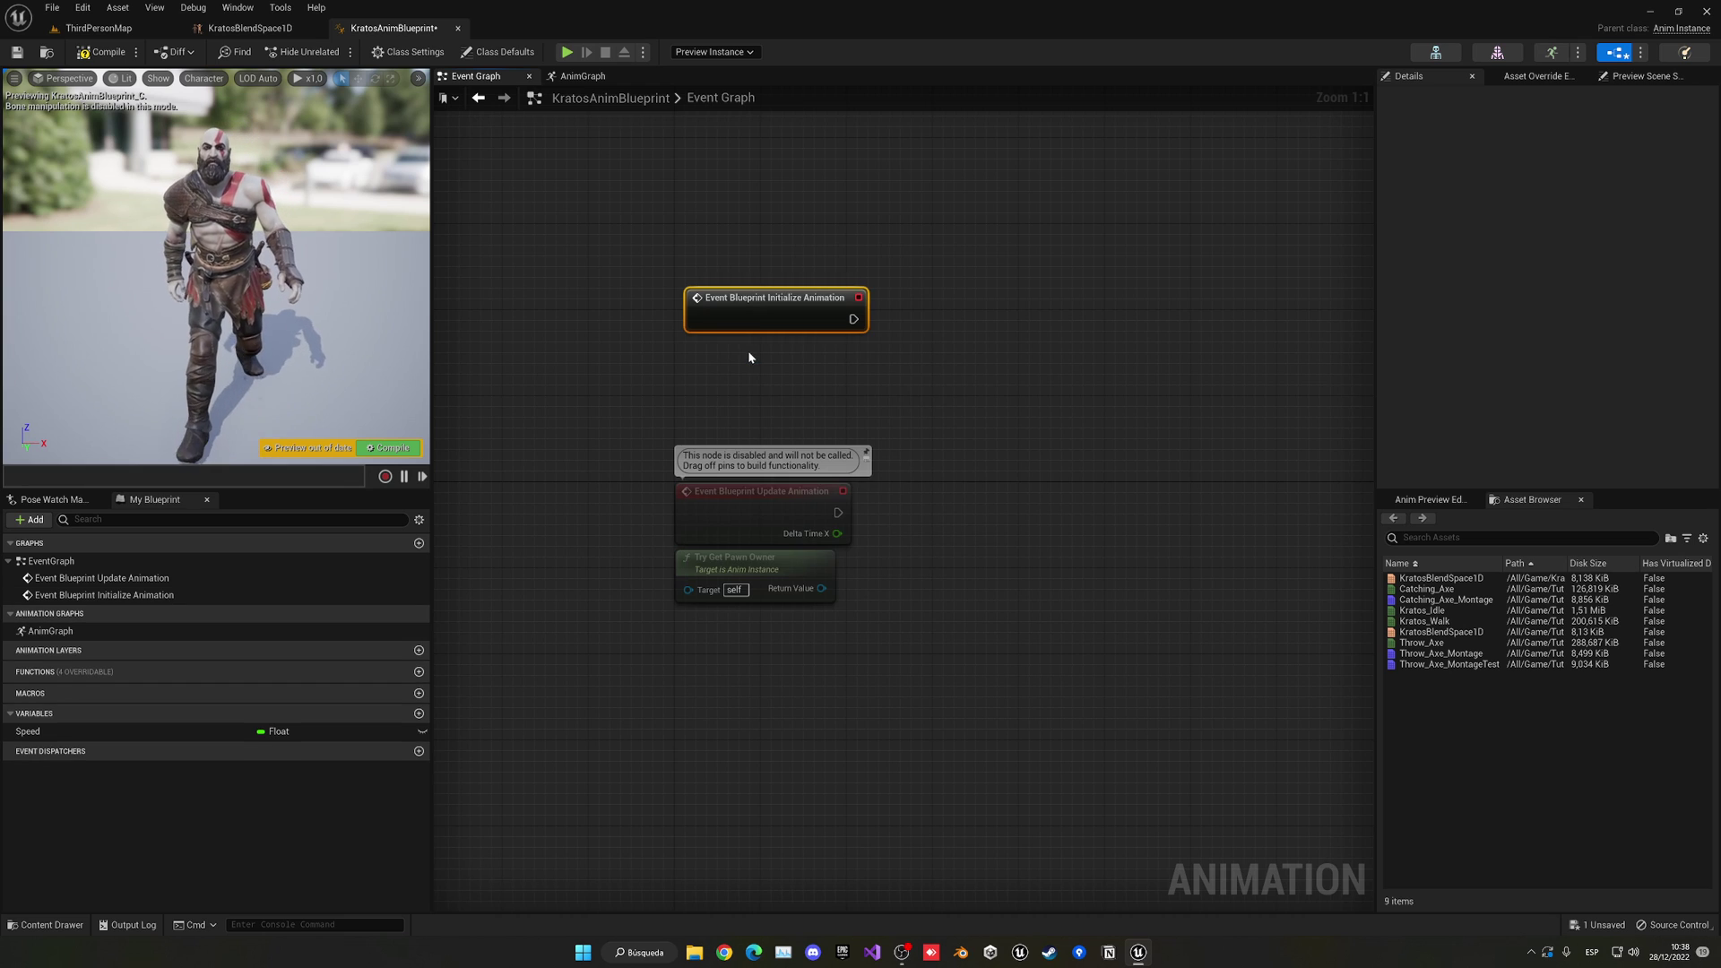
right_click_drag(850, 348, 708, 352)
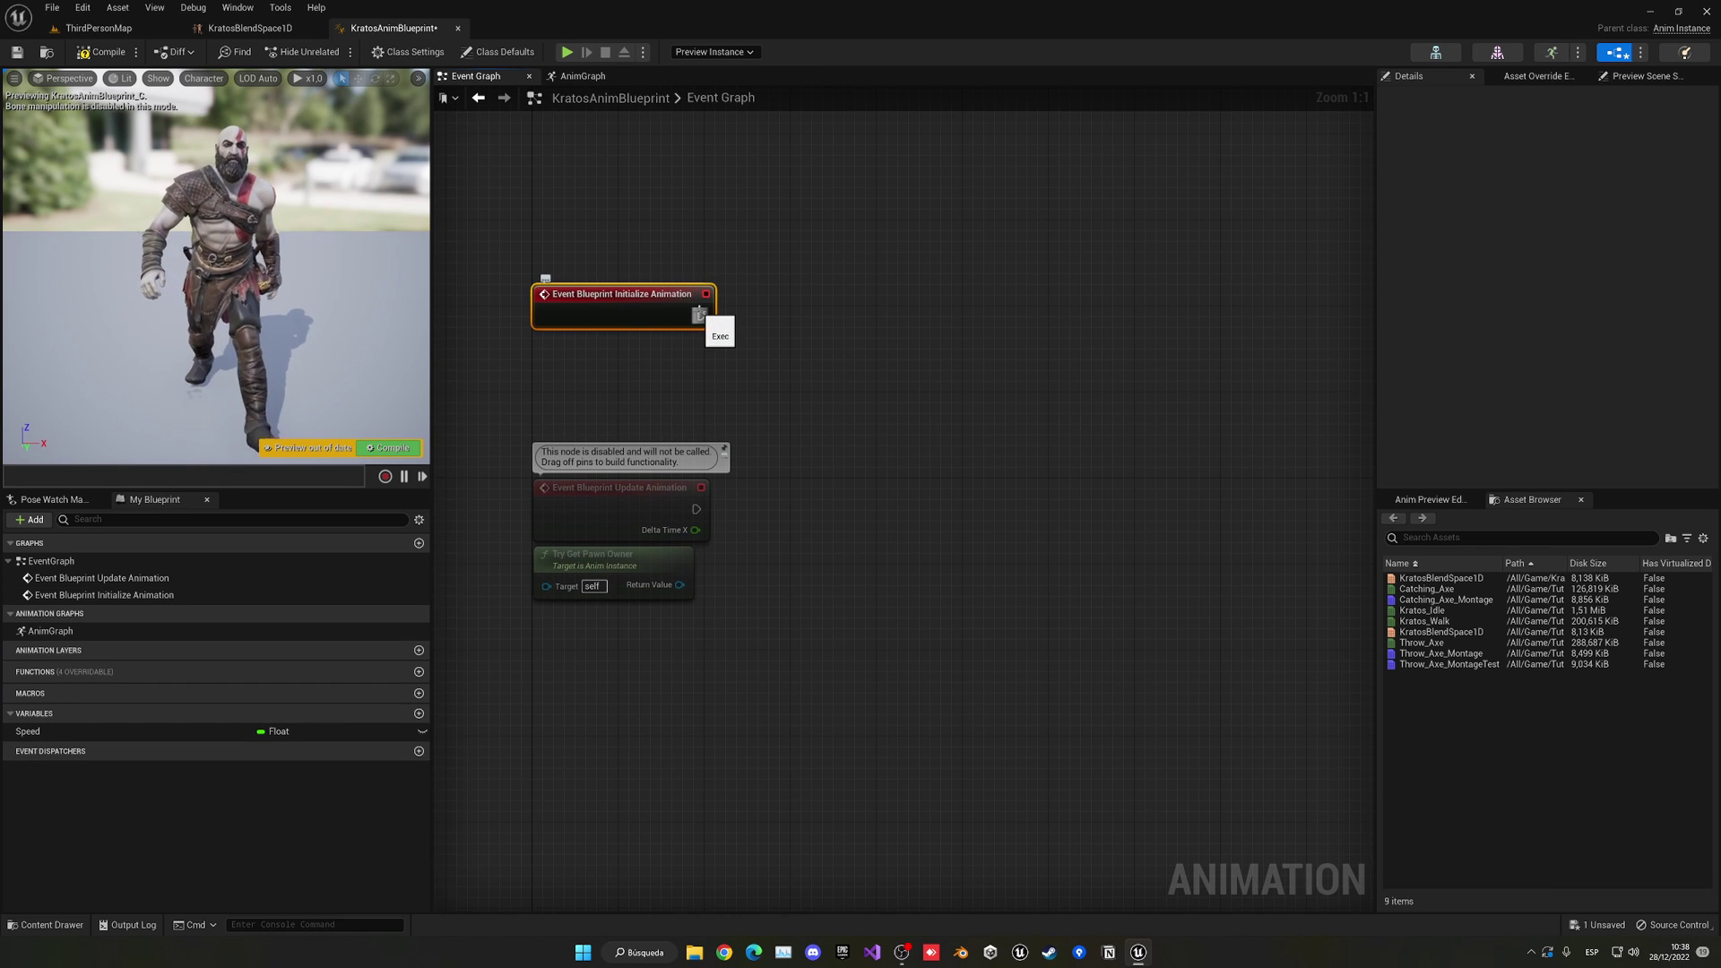
left_click_drag(594, 555, 752, 338)
type("cast to")
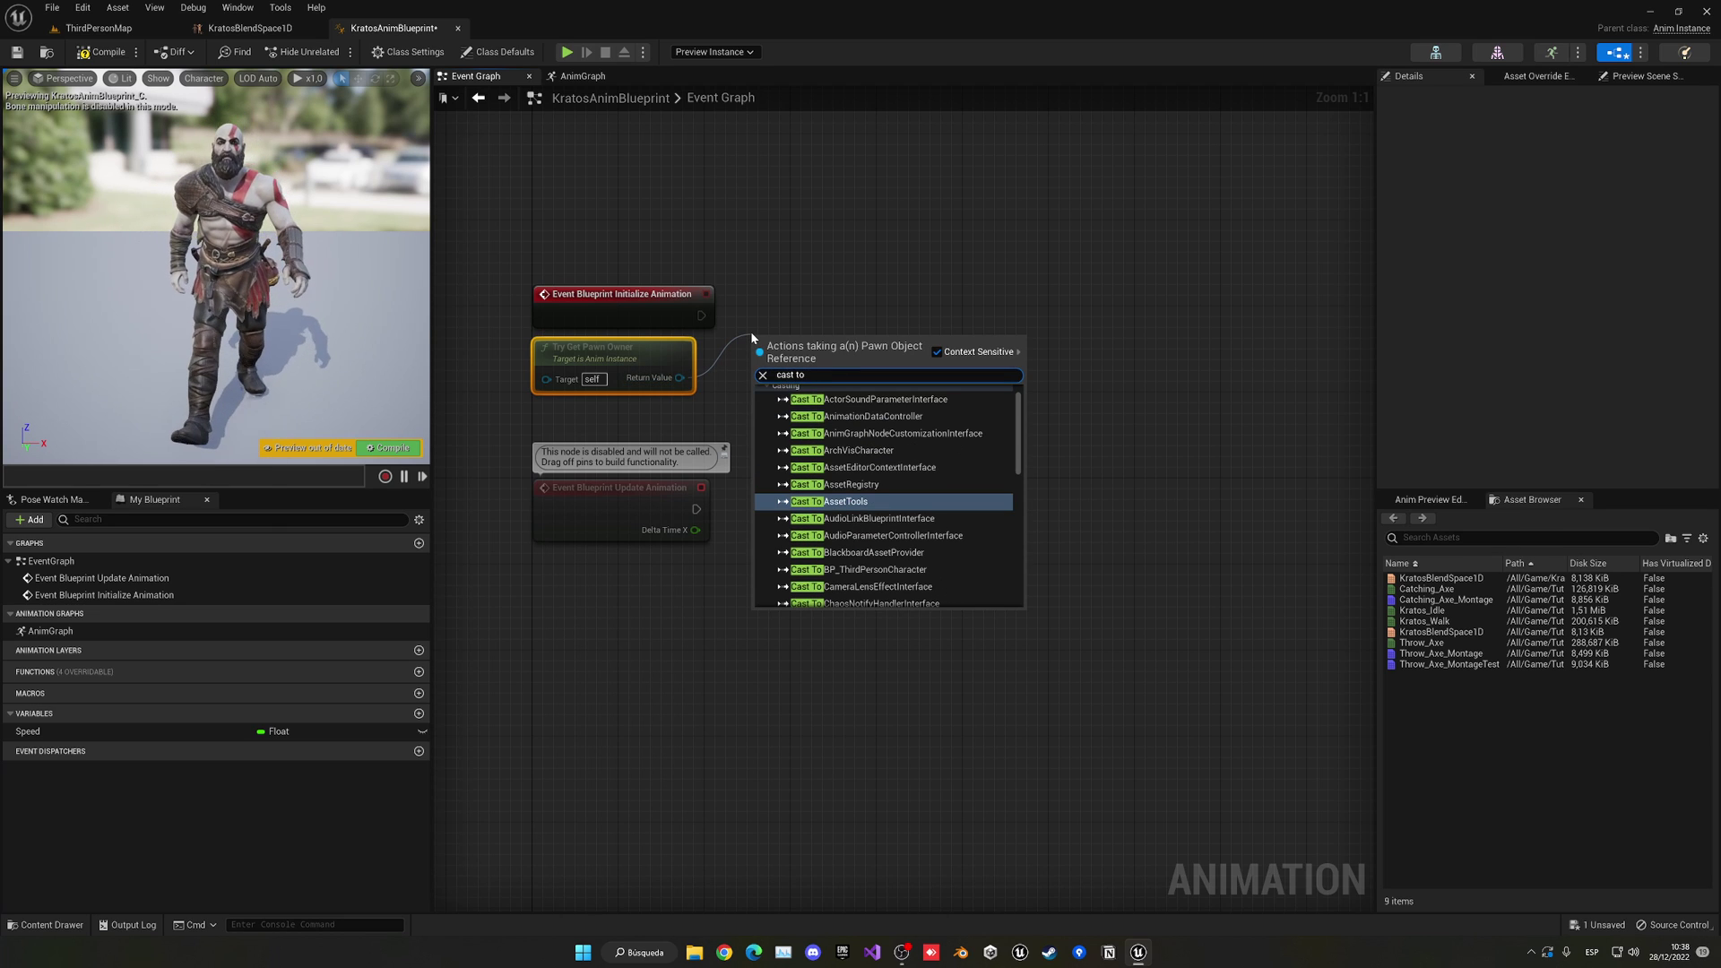
type(" bp_th")
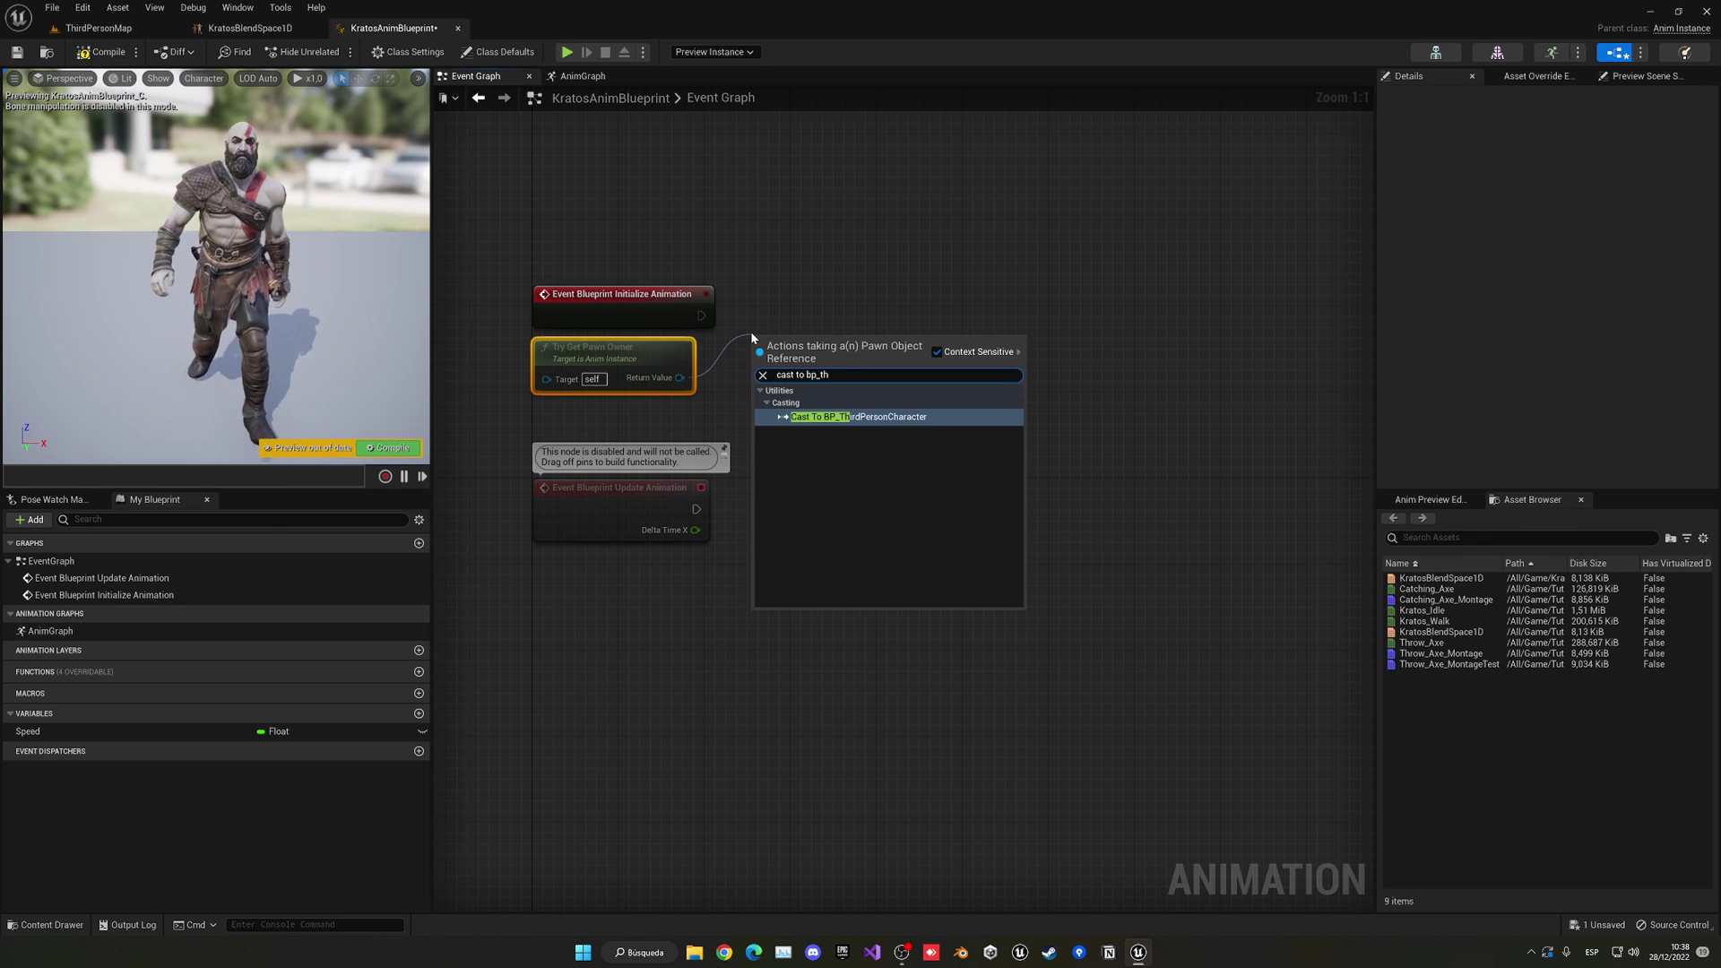
key("Return")
left_click_drag(701, 316, 834, 295)
right_click_drag(927, 357, 789, 362)
- Promote the cast output to a new variable named Character and arrange the SET node
right_click(789, 362)
left_click(809, 388)
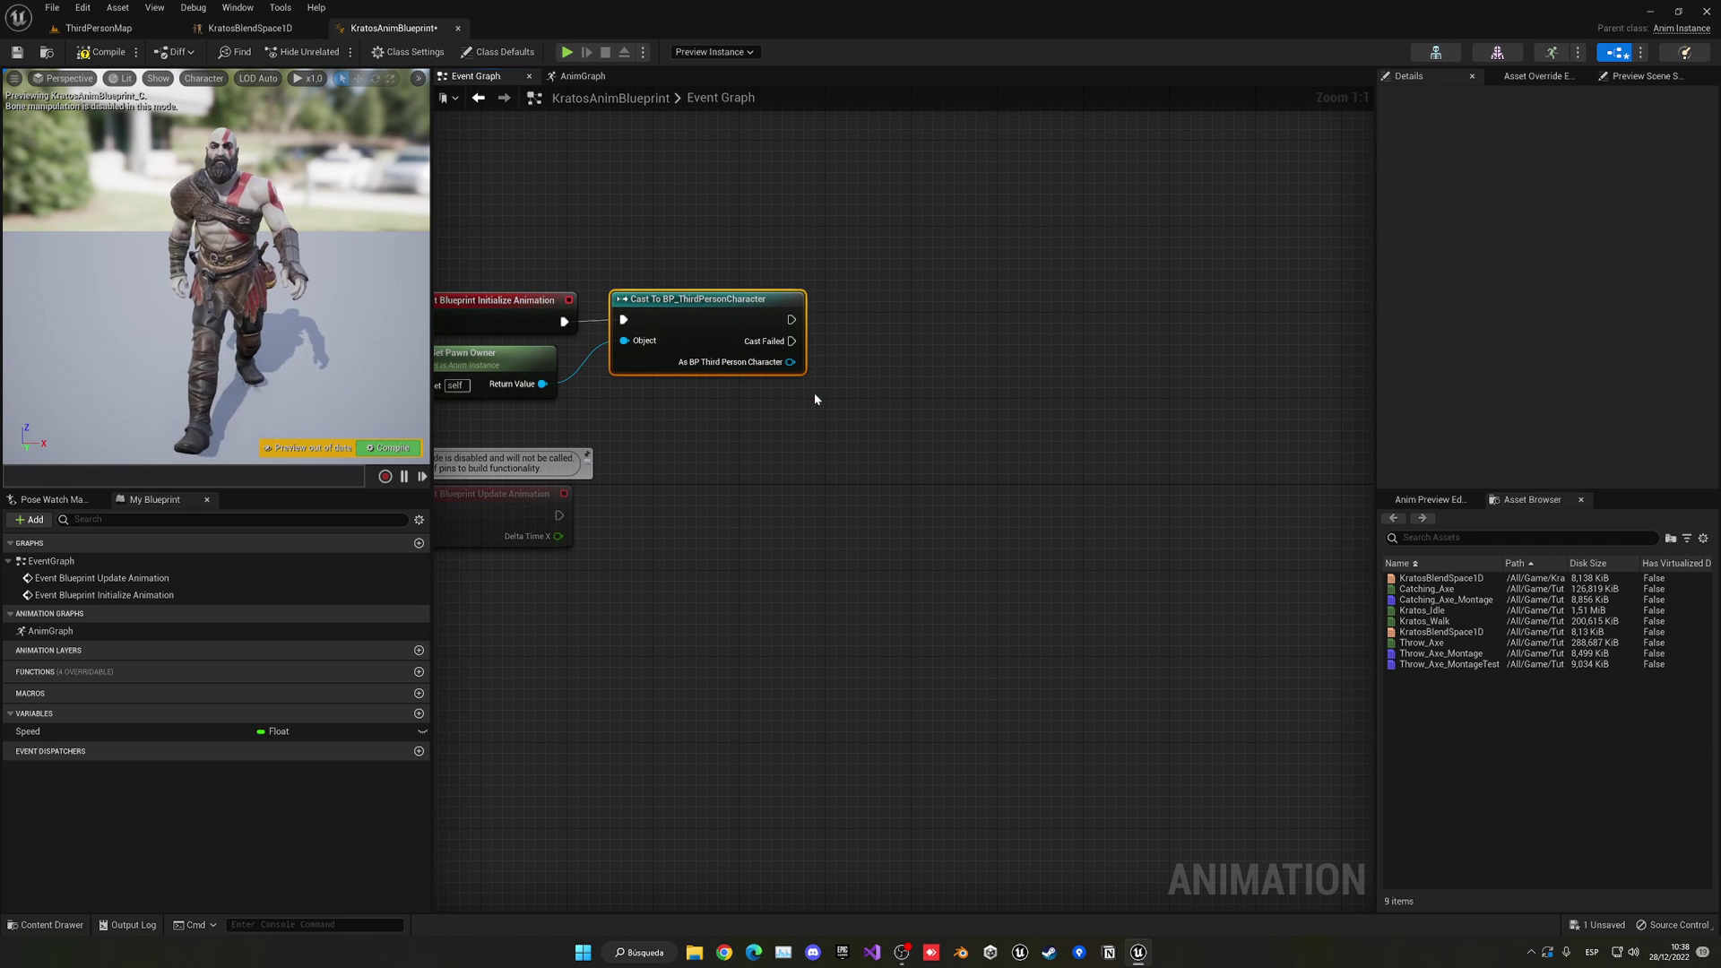
type("Character")
key("Return")
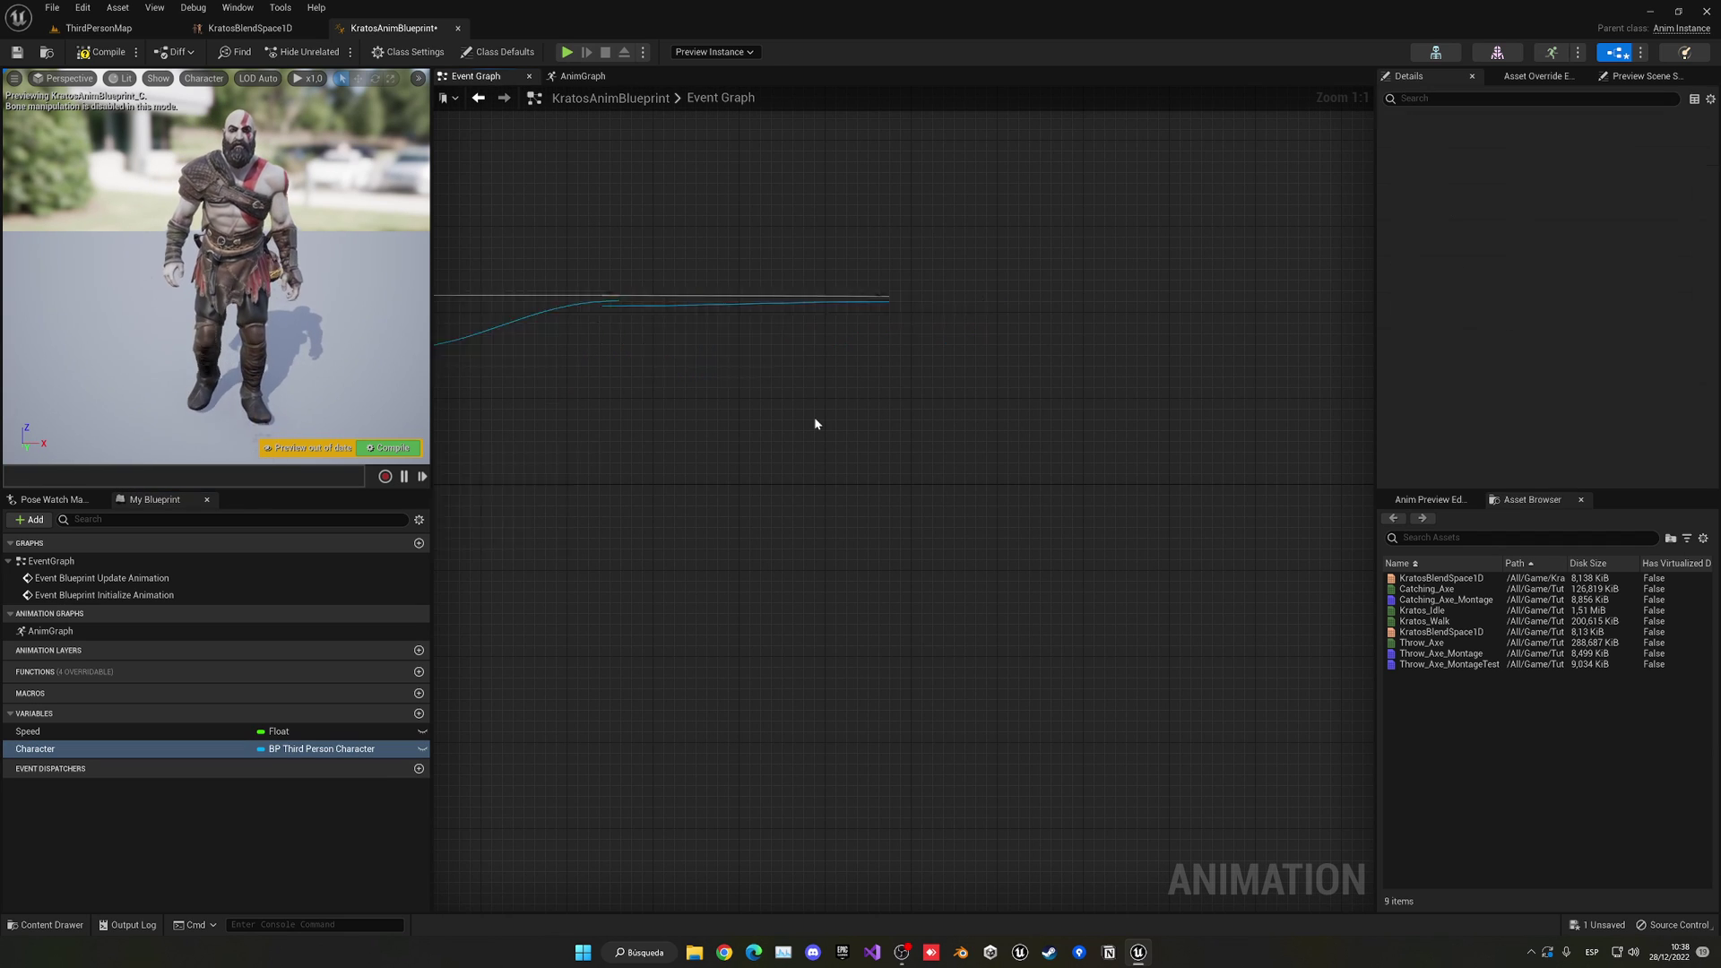
left_click_drag(919, 314, 886, 335)
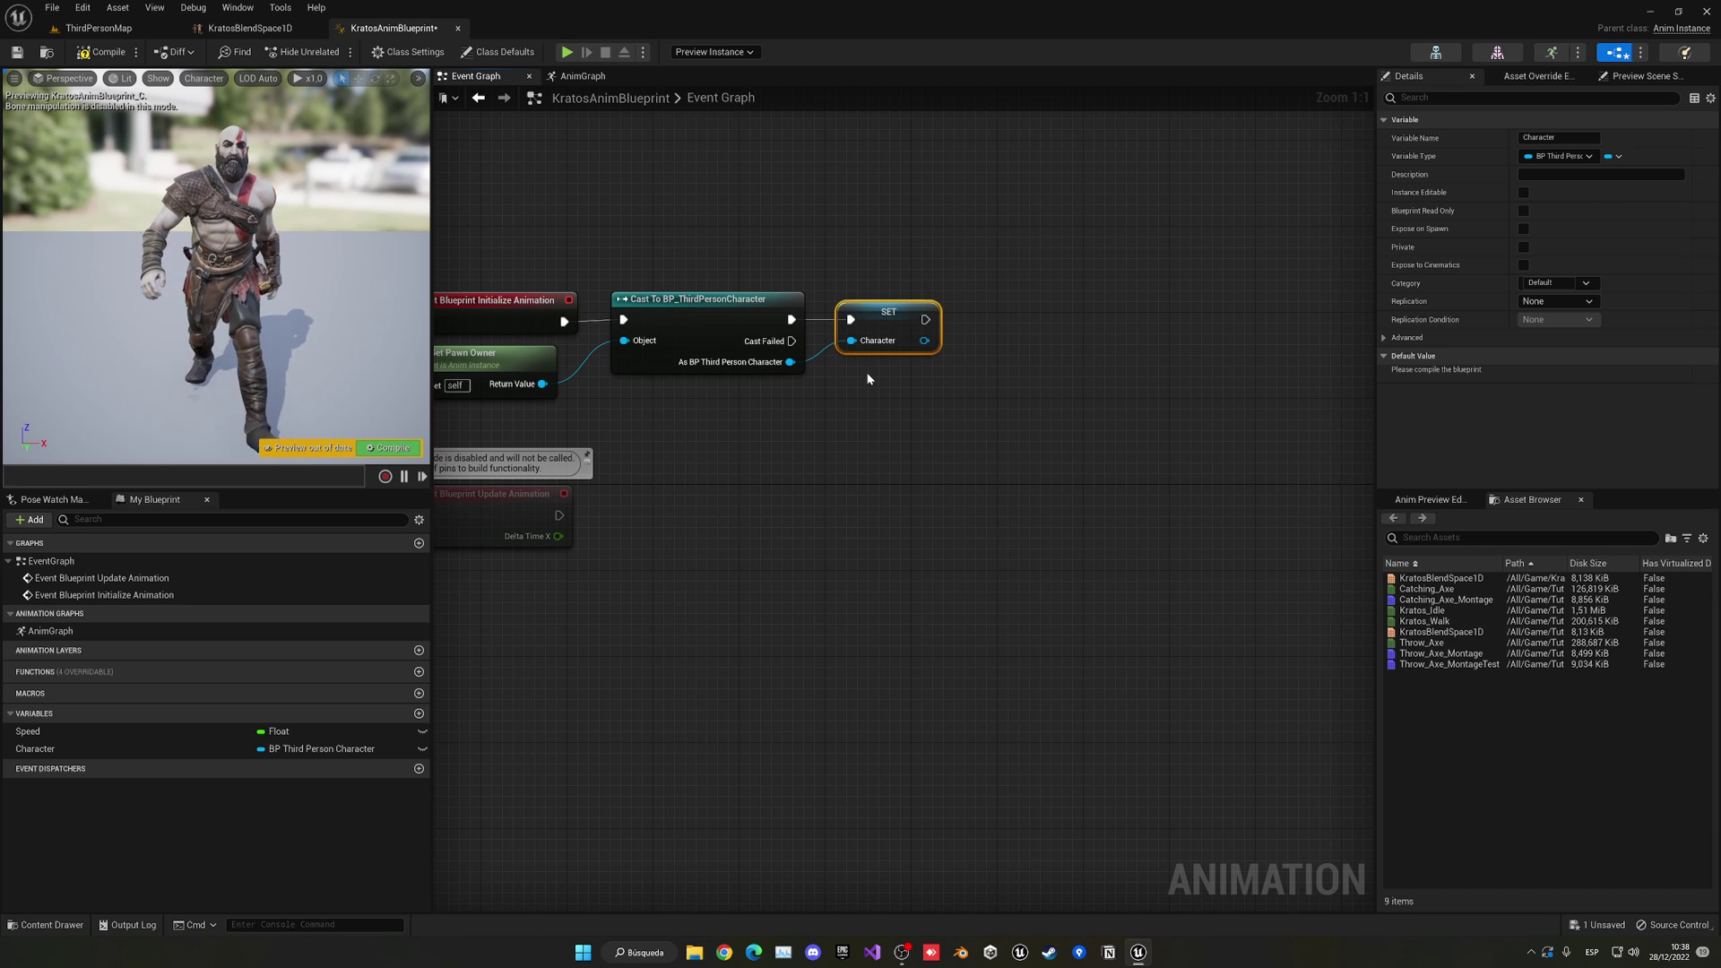
right_click_drag(853, 392, 975, 363)
left_click(975, 363)
right_click_drag(626, 491, 663, 421)
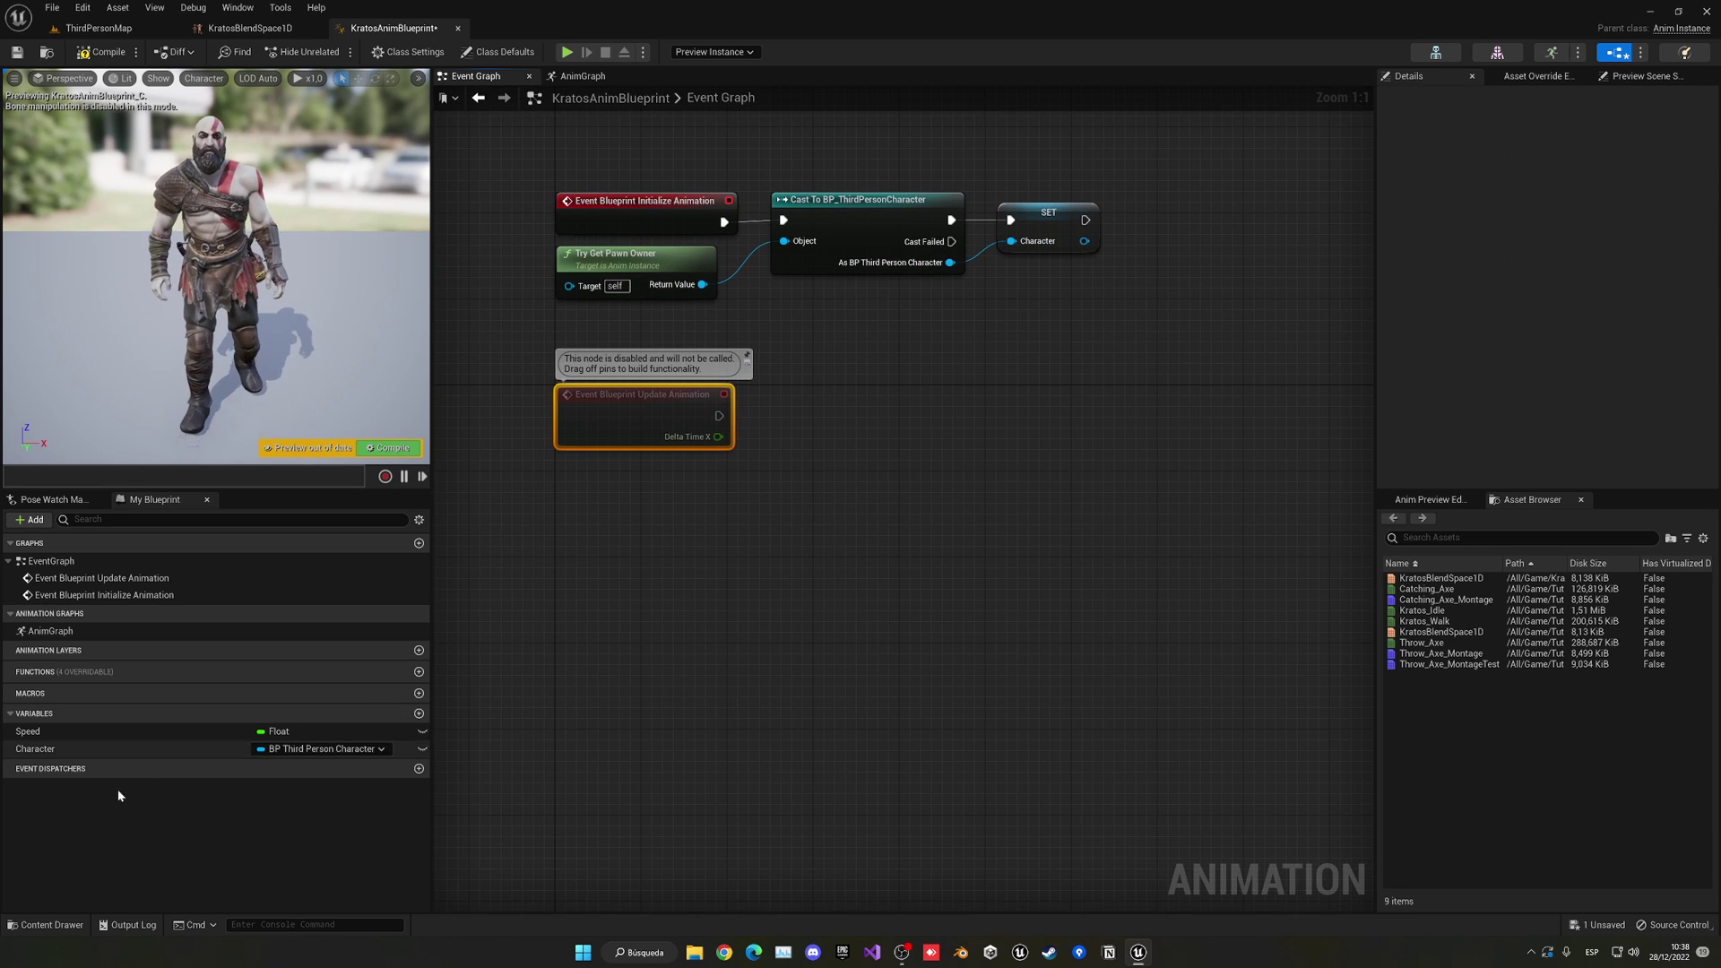
- Add a Get Character node feeding a Get Velocity node under Update Animation
left_click_drag(116, 750, 631, 542)
left_click(619, 487)
type("get vec")
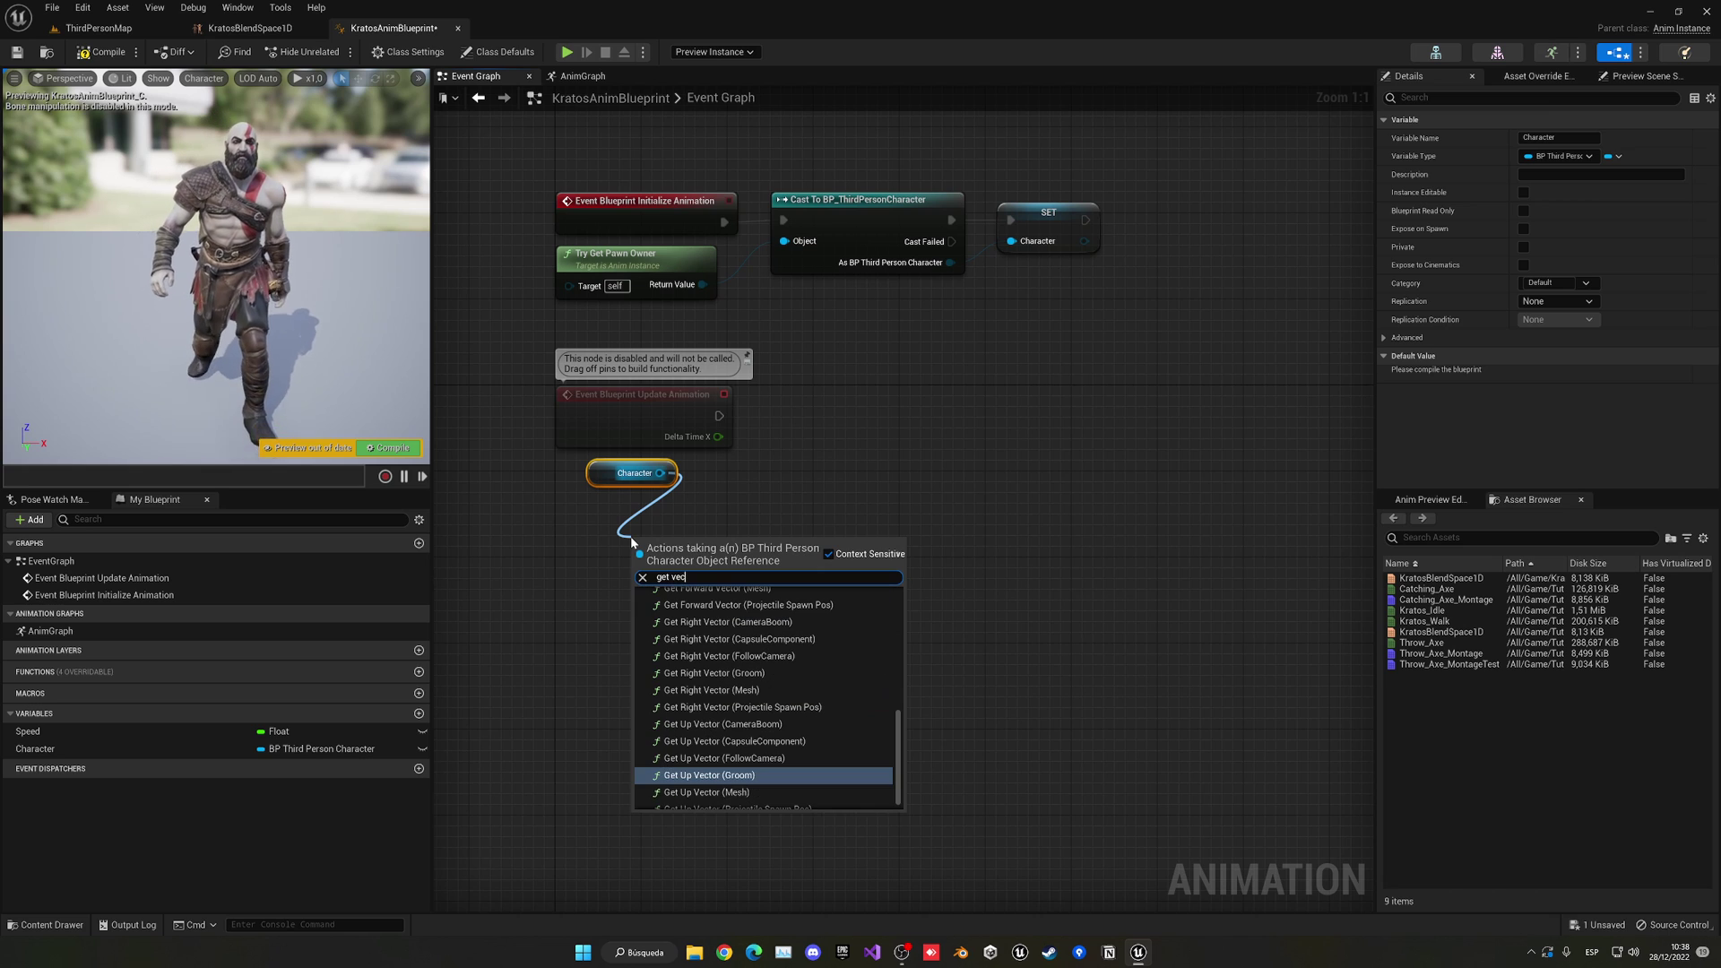
key("BackSpace")
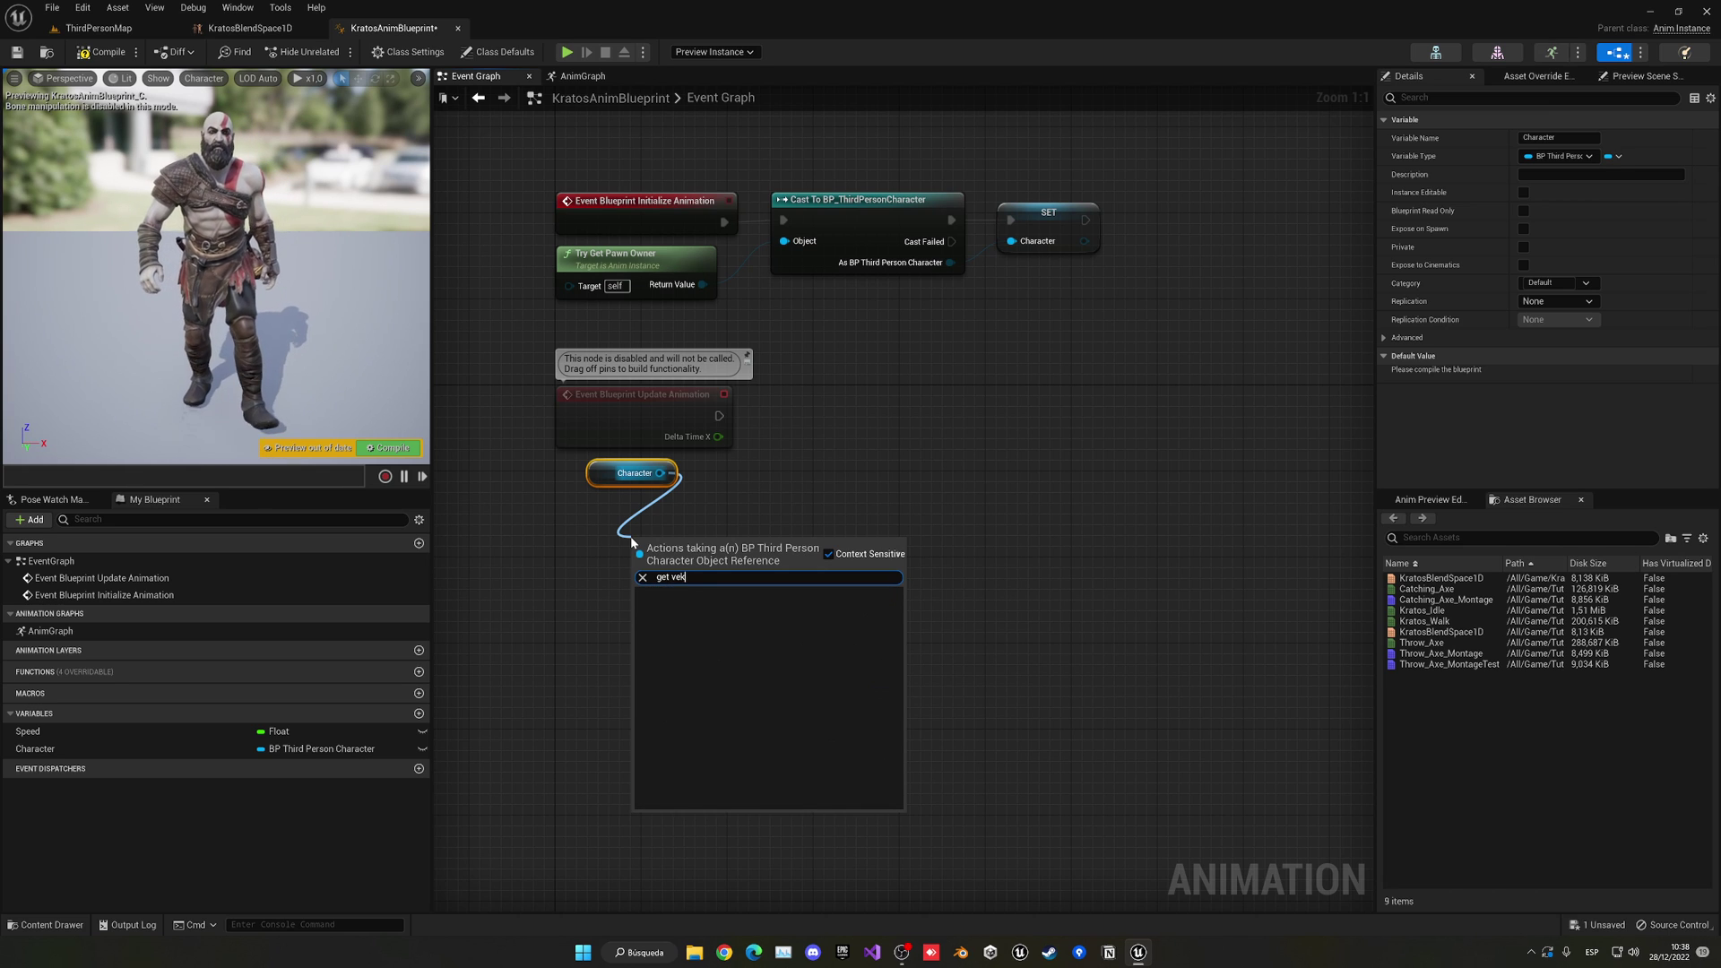
type("loc")
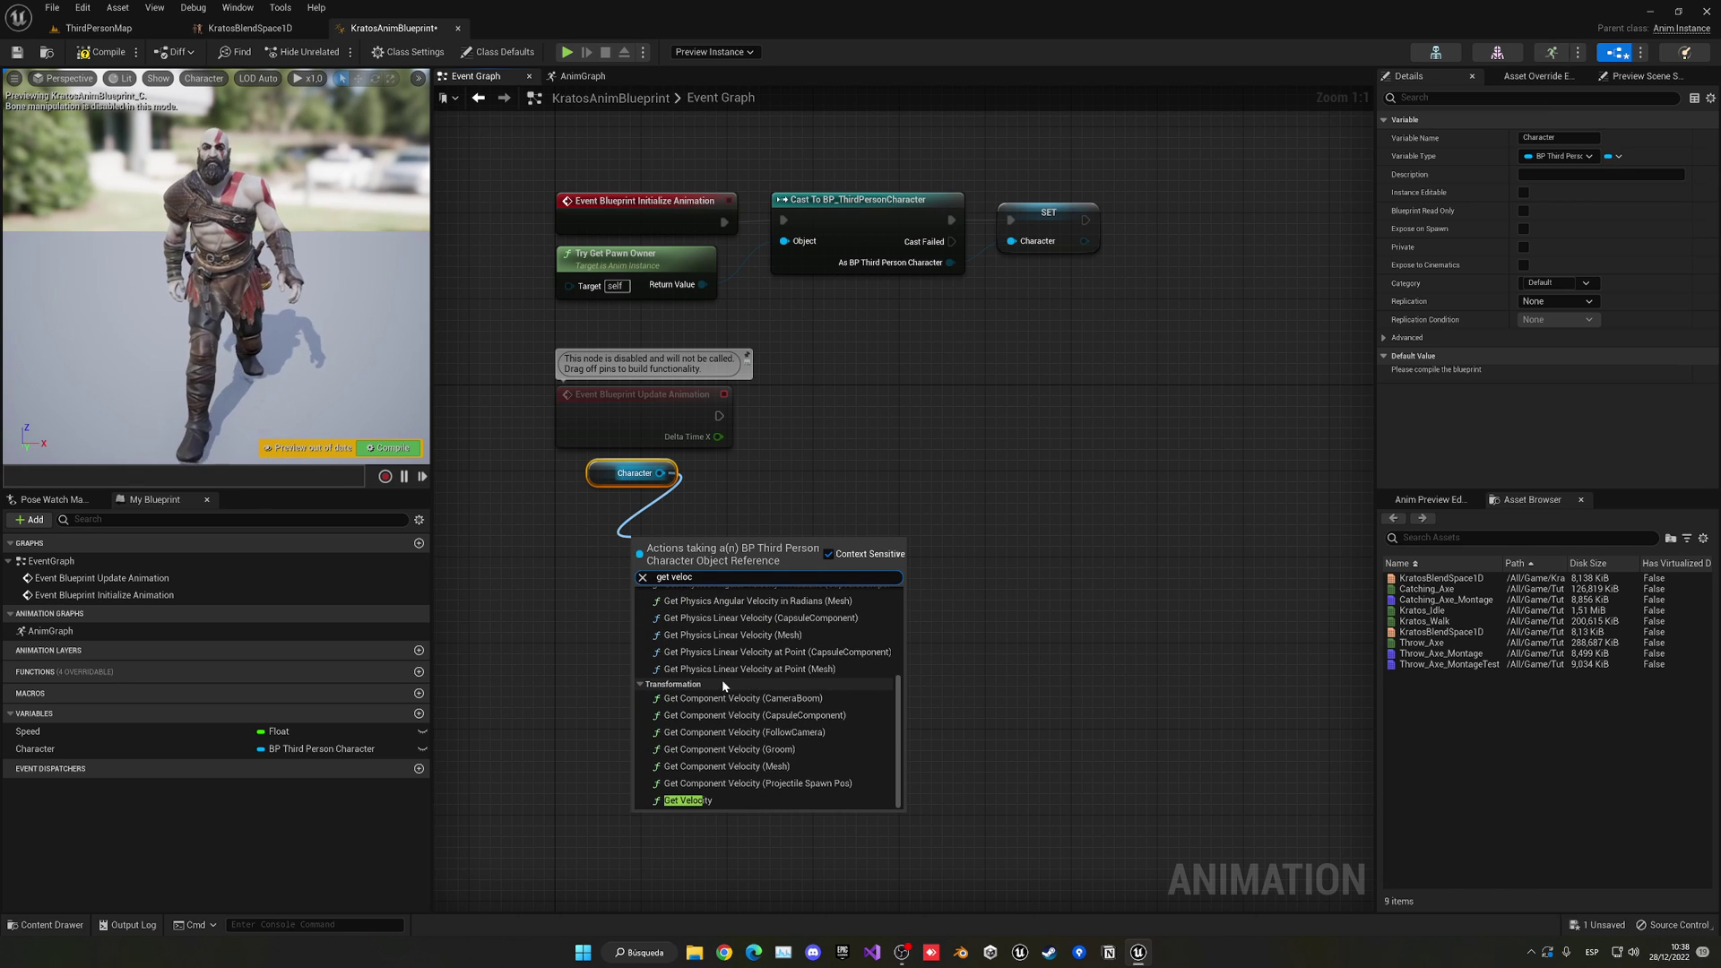
scroll(723, 680, "down", 2)
left_click(702, 795)
left_click_drag(692, 554, 591, 592)
- Add a Vector Length node fed by the character's velocity
type("vector")
key("Down")
key("Down")
key("Down")
key("Down")
key("Down")
key("Down")
key("Down")
key("Down")
key("Down")
key("Down")
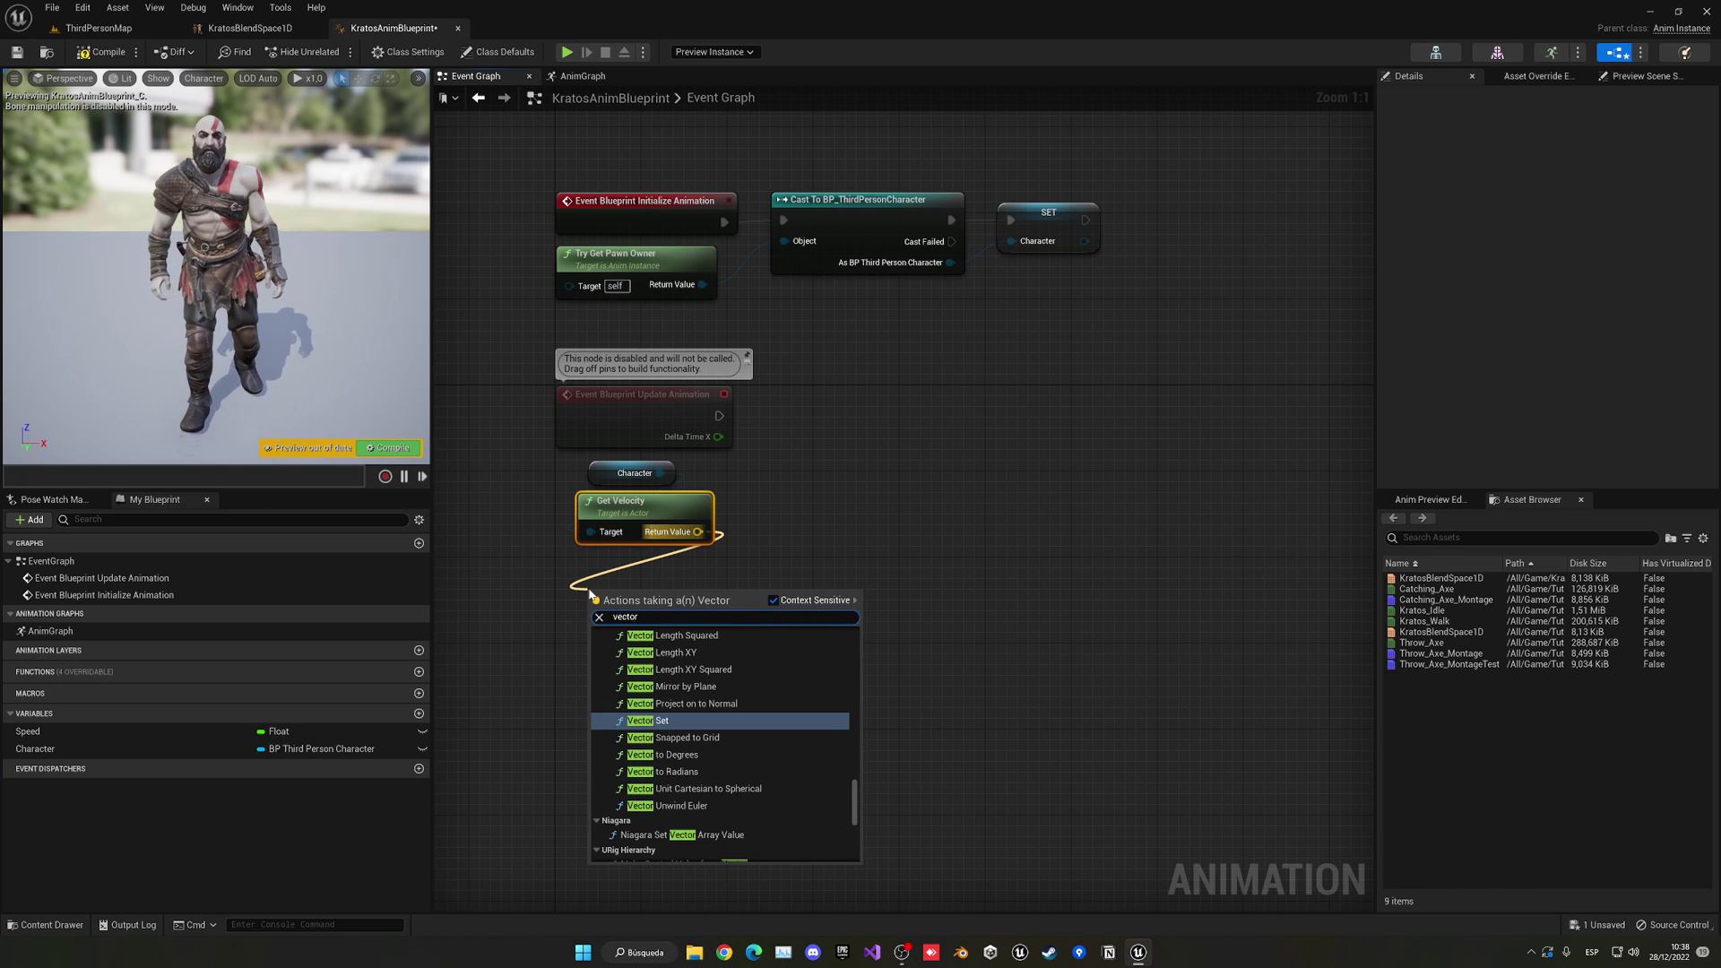
type("le")
left_click(655, 788)
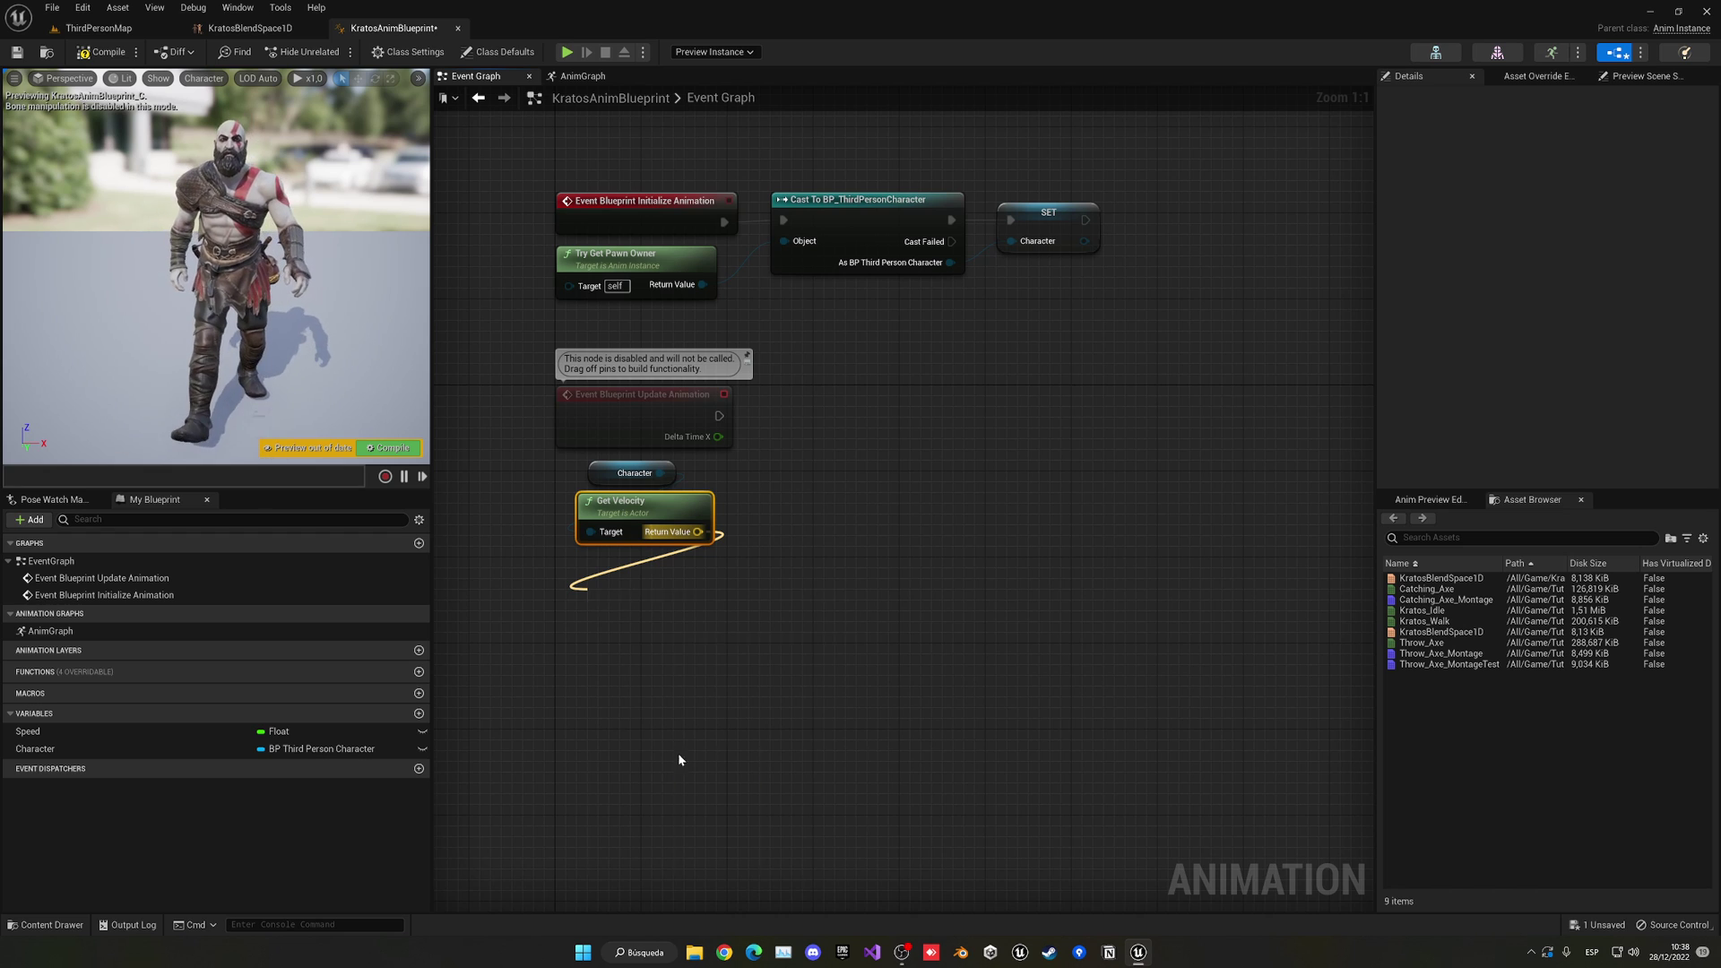
left_click_drag(663, 597, 664, 571)
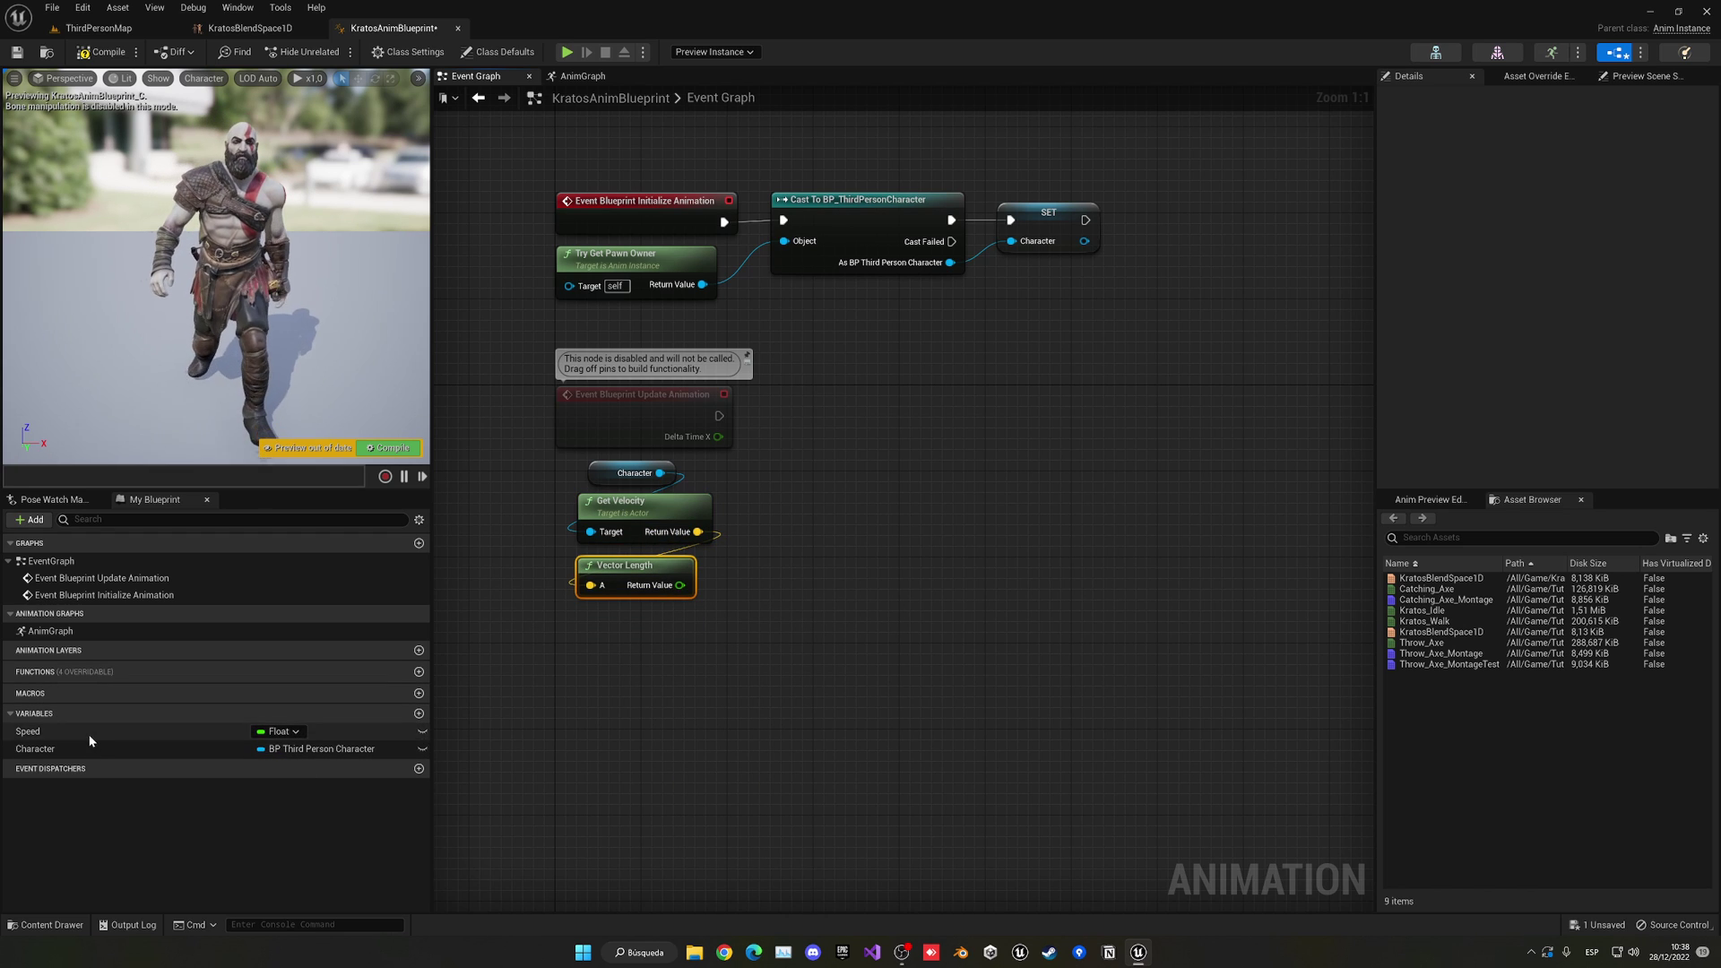
- Set Speed from the Vector Length on Update Animation, then compile and save
left_click_drag(90, 733, 832, 456)
left_click(852, 463)
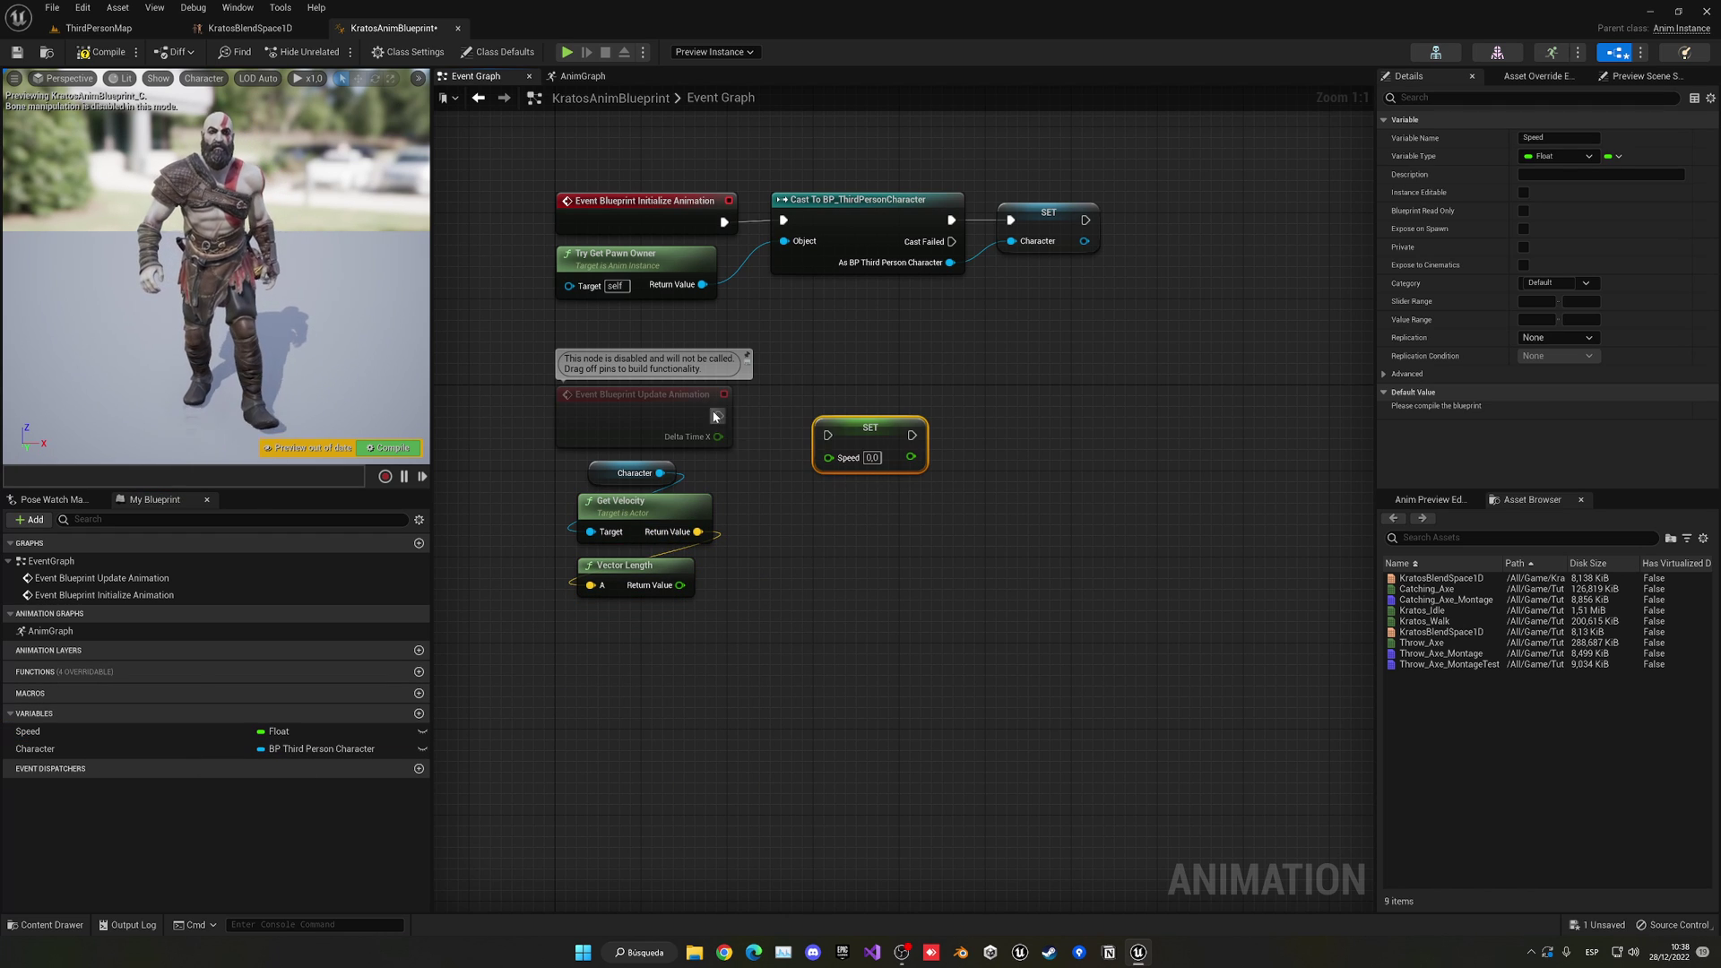
left_click_drag(719, 416, 868, 424)
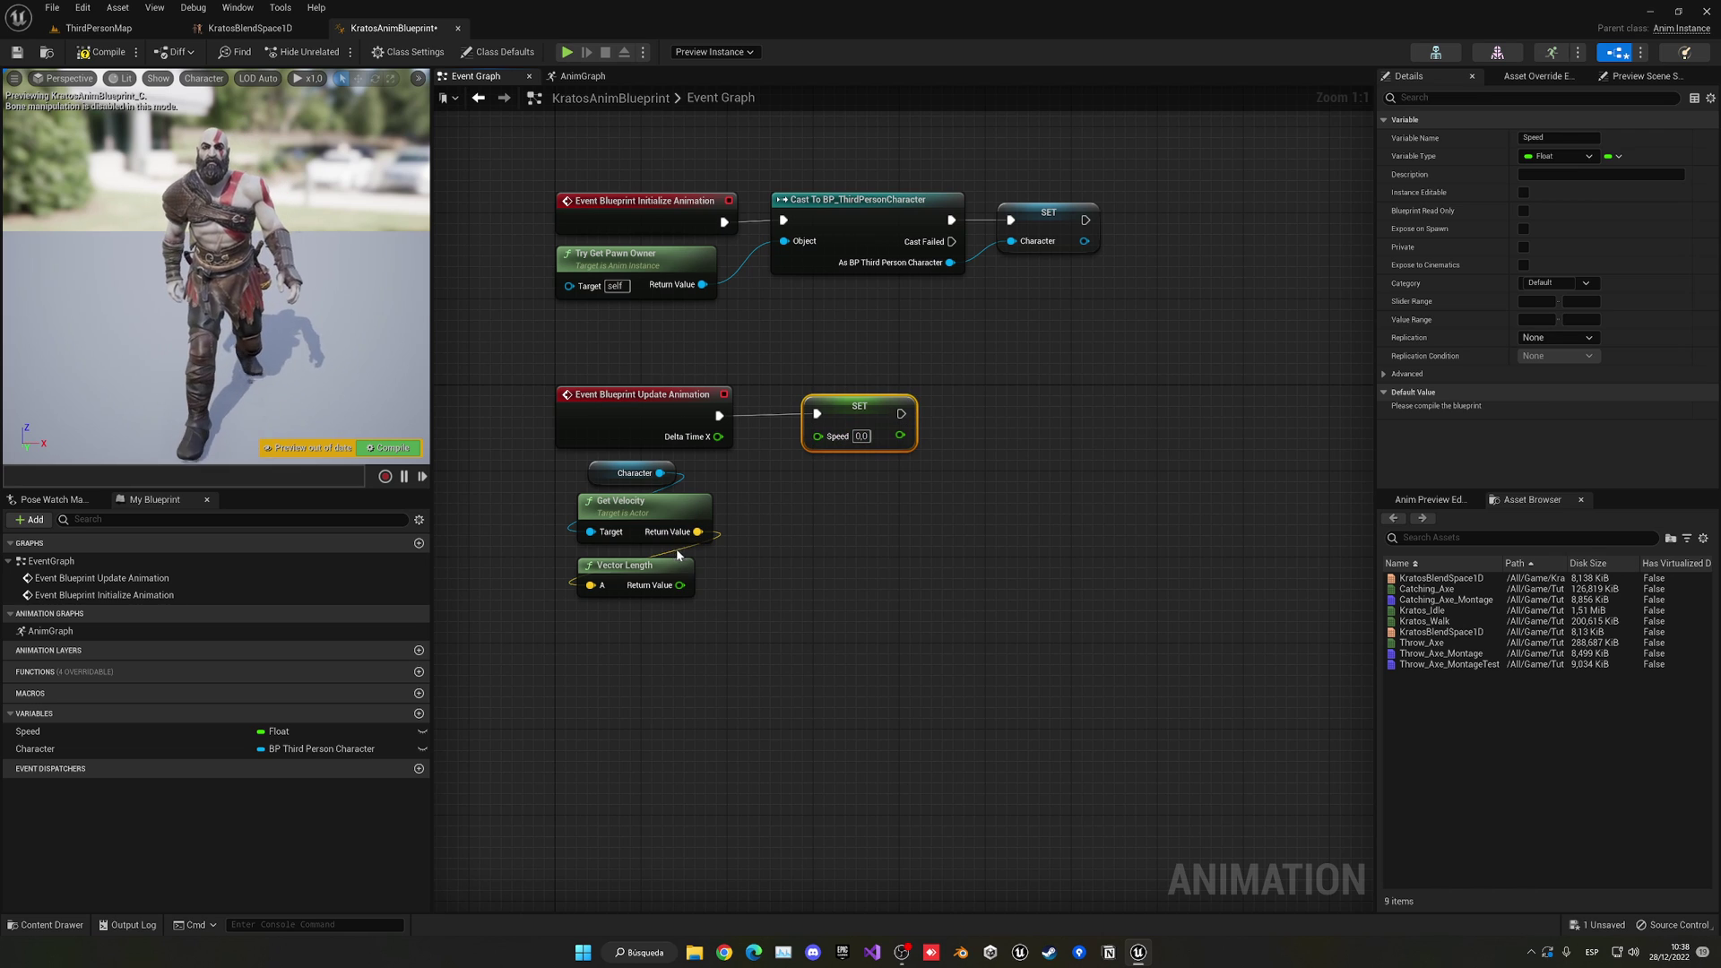
left_click_drag(681, 584, 818, 446)
right_click_drag(831, 509, 818, 563)
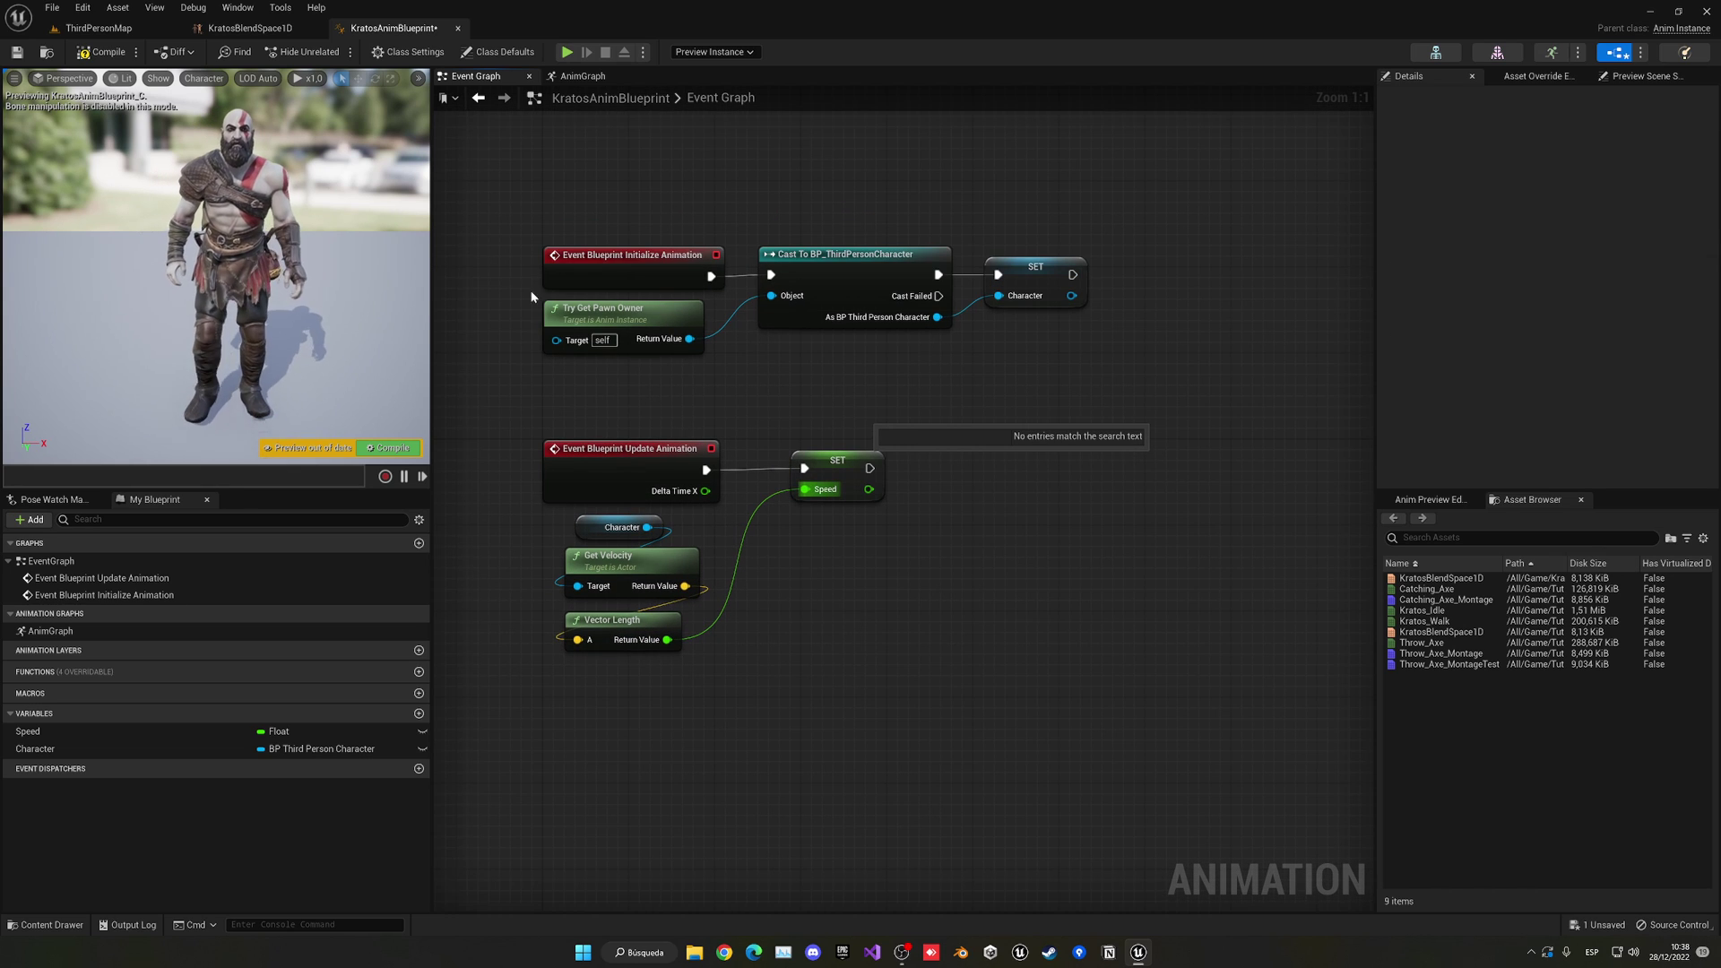
left_click(90, 52)
left_click(16, 52)
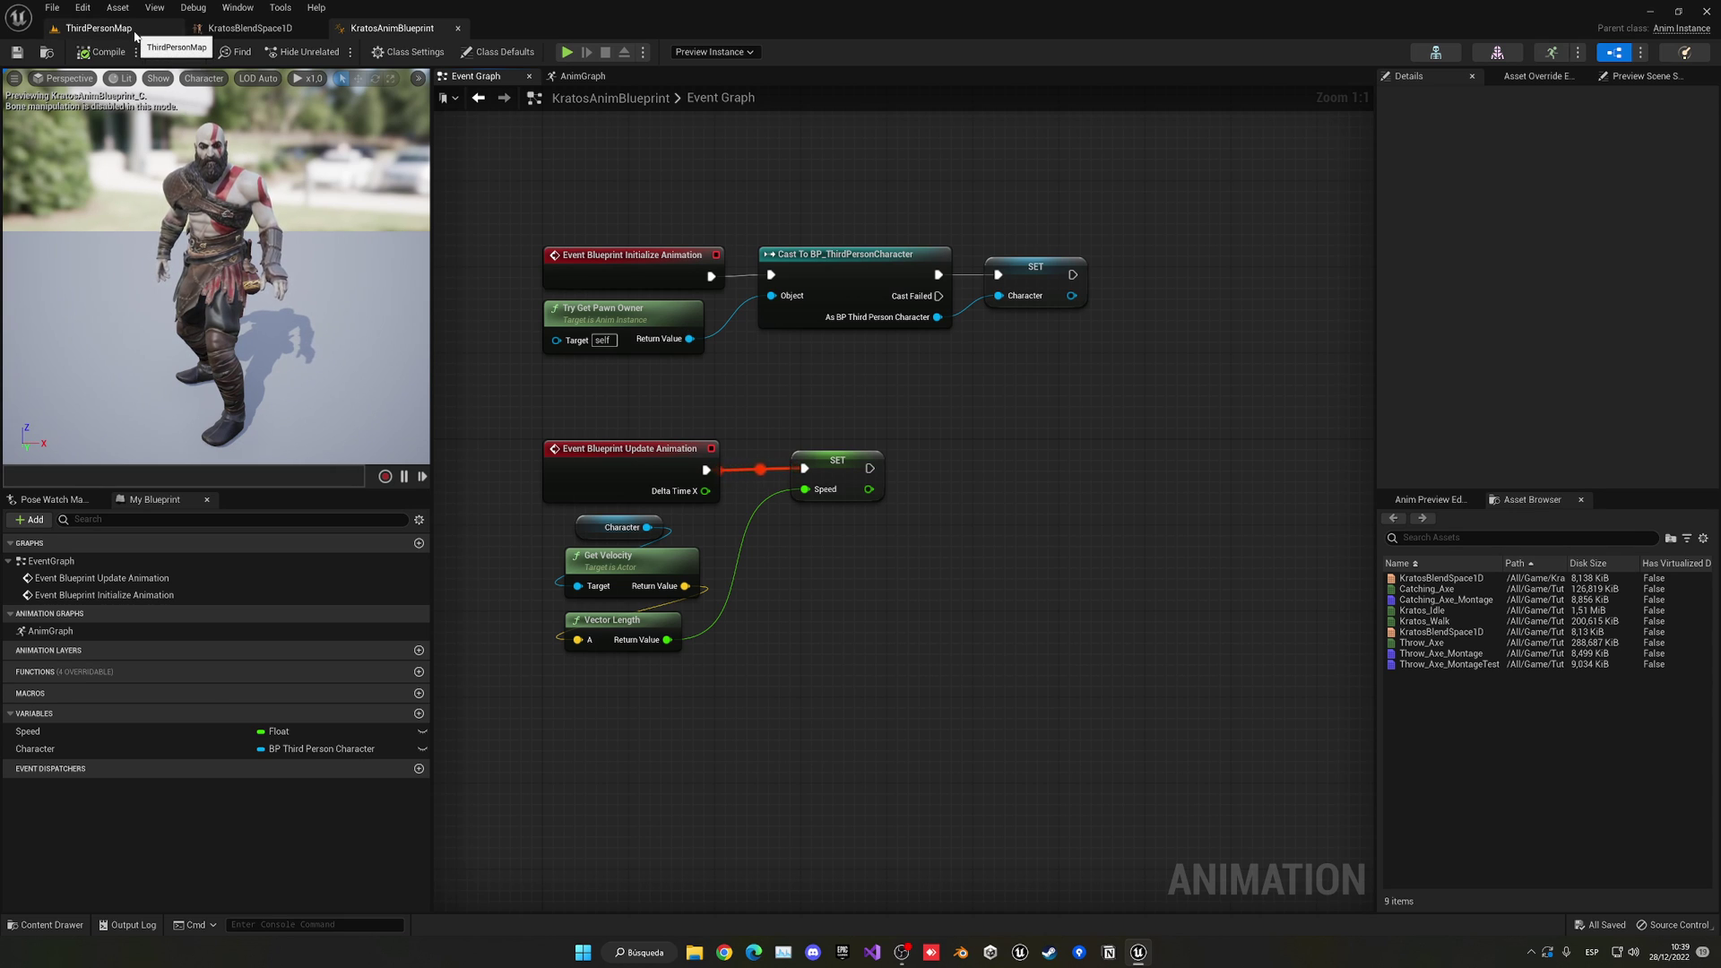
- Open BP_ThirdPersonCharacter from ThirdPerson > Blueprints and show its viewport
left_click(98, 28)
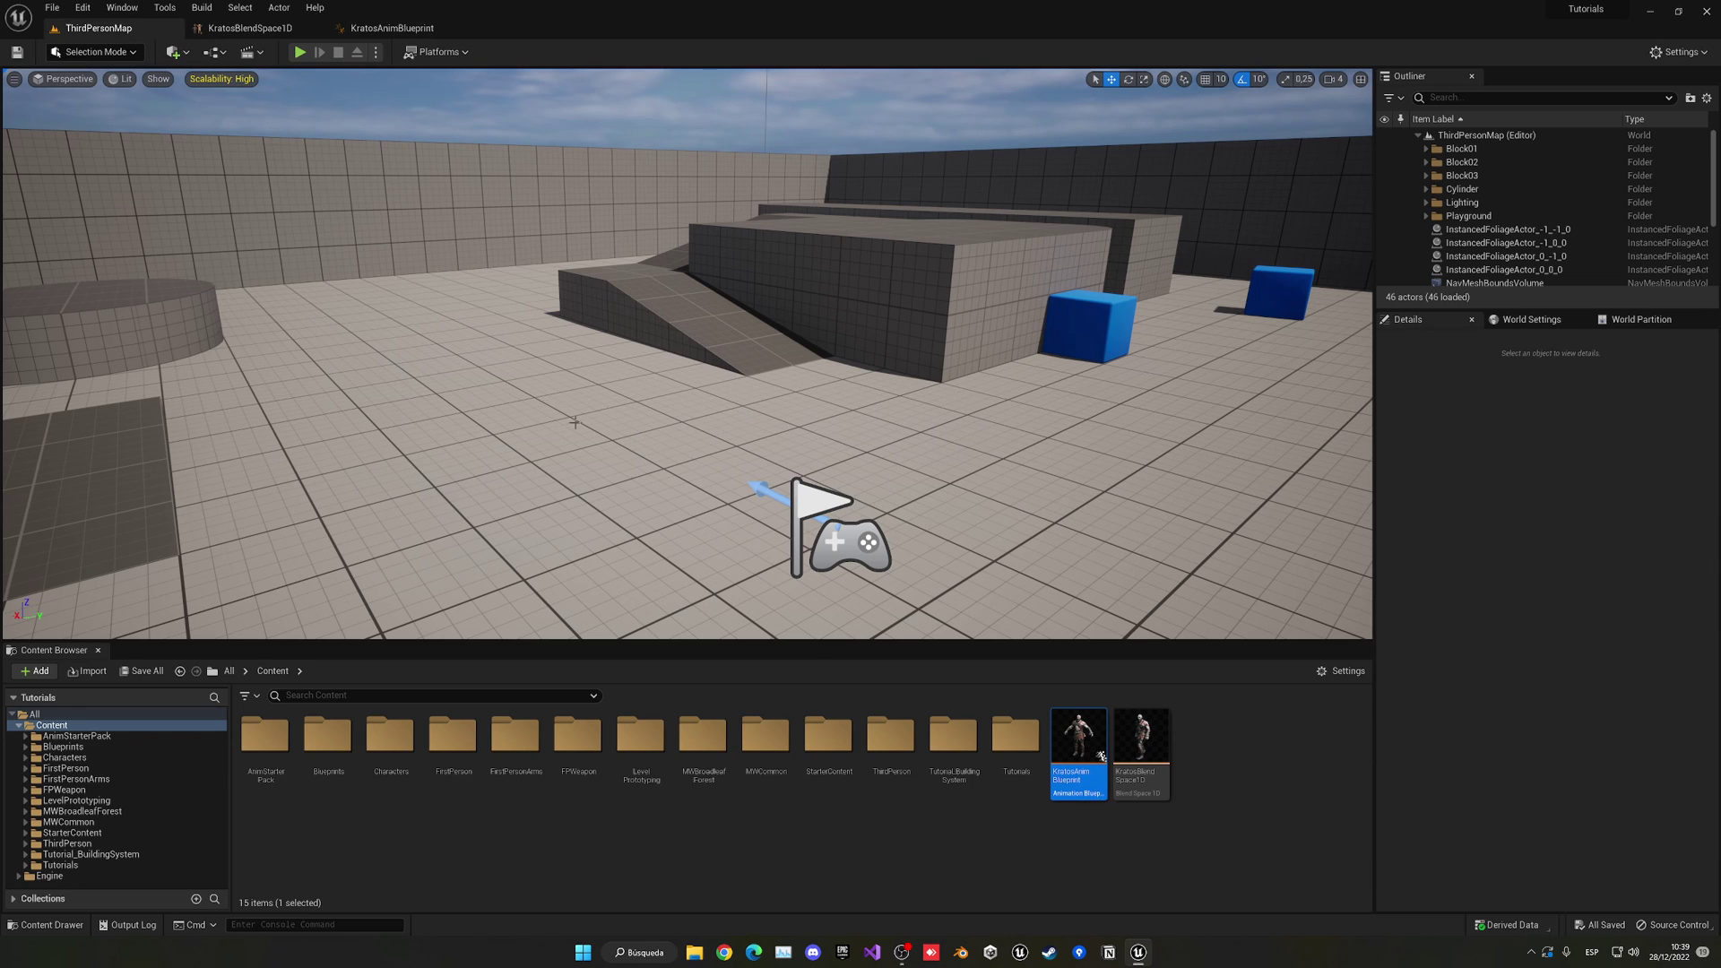
double_click(895, 773)
double_click(277, 761)
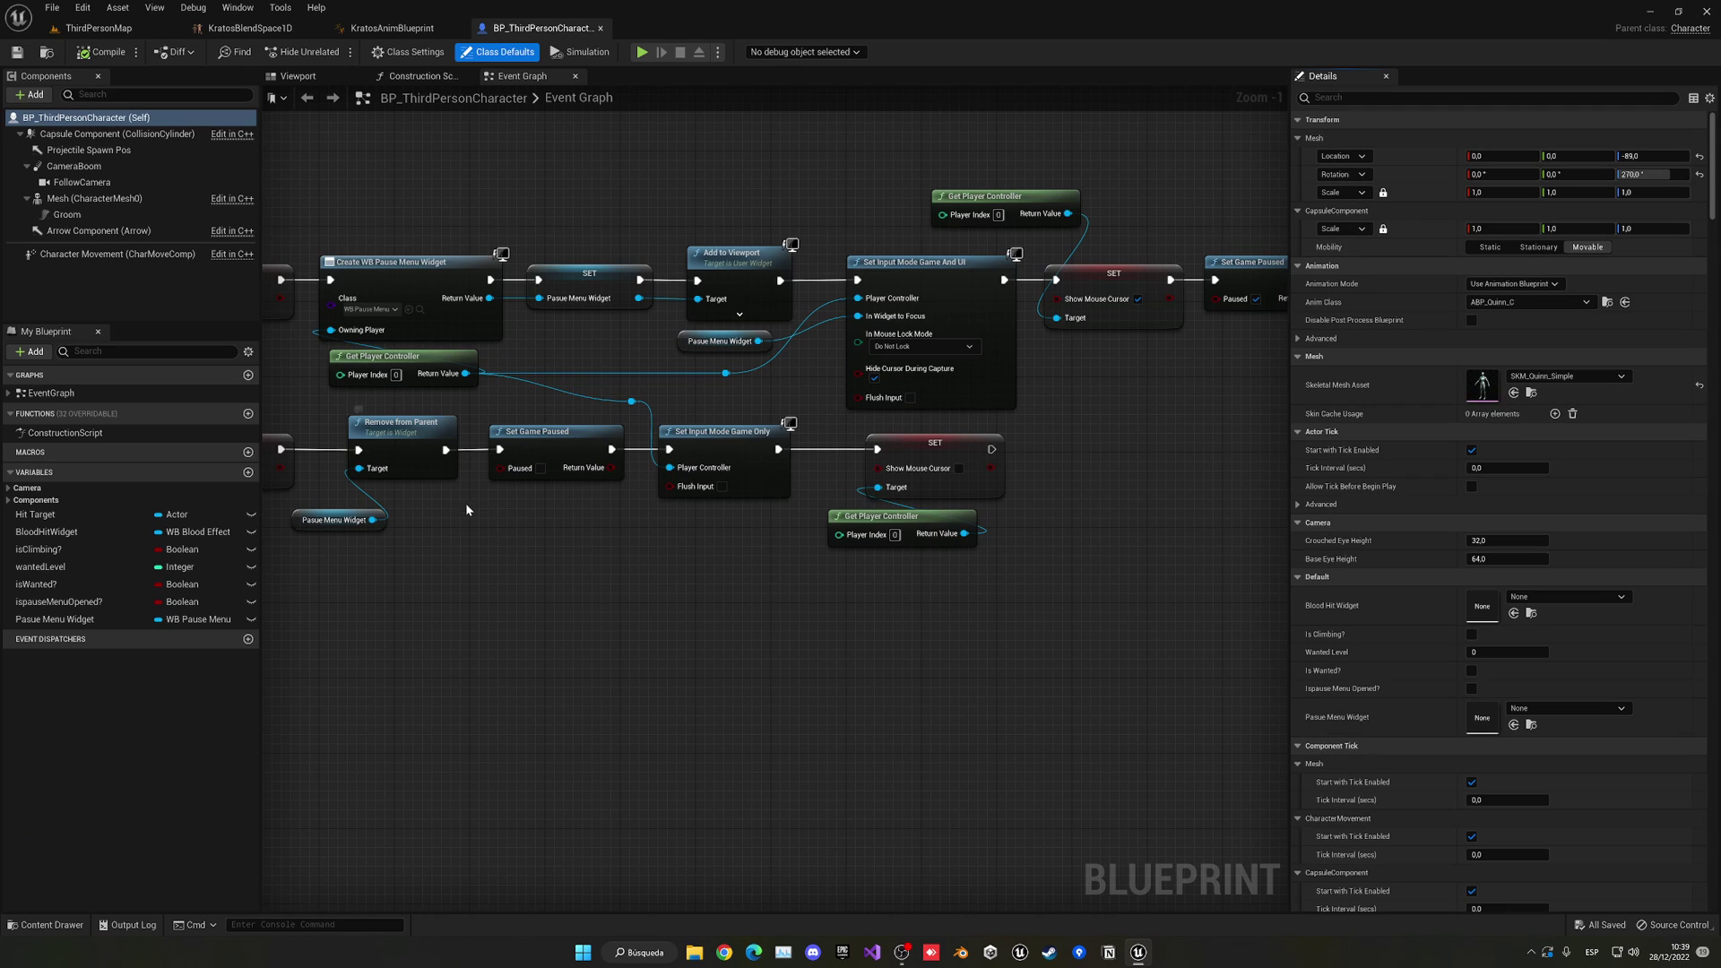
left_click(323, 78)
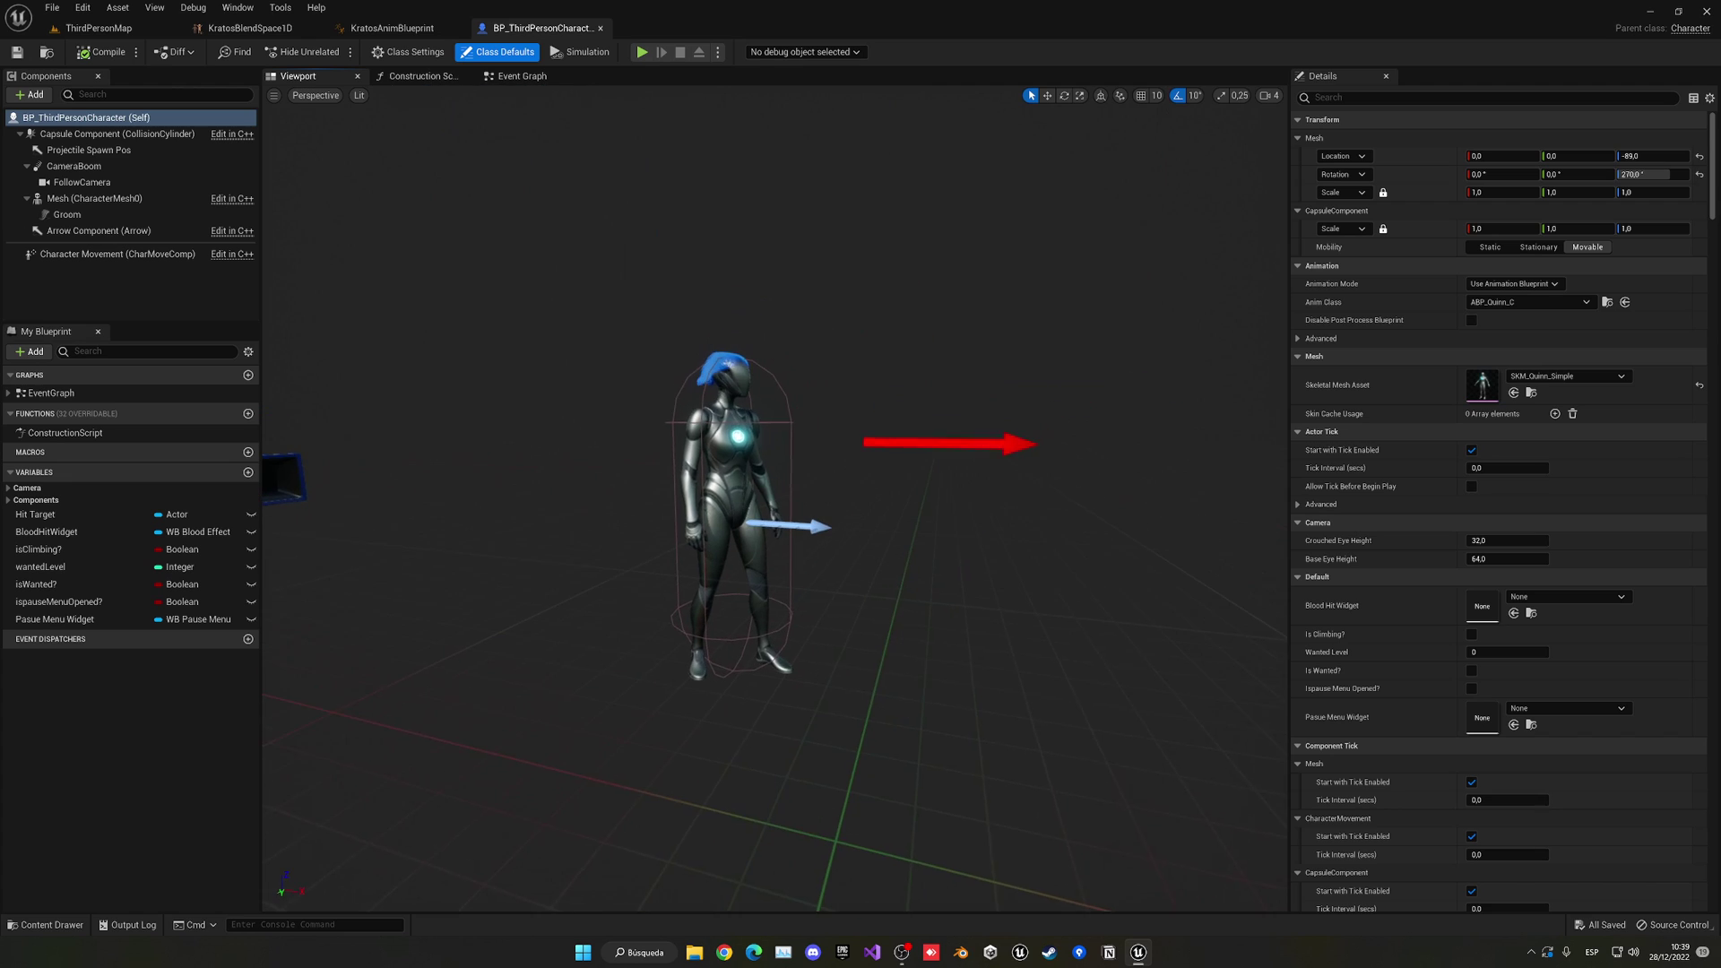
- Set the Mesh component's skeletal mesh to Kratos and scale it to about 0.41
left_click(121, 199)
left_click(1567, 449)
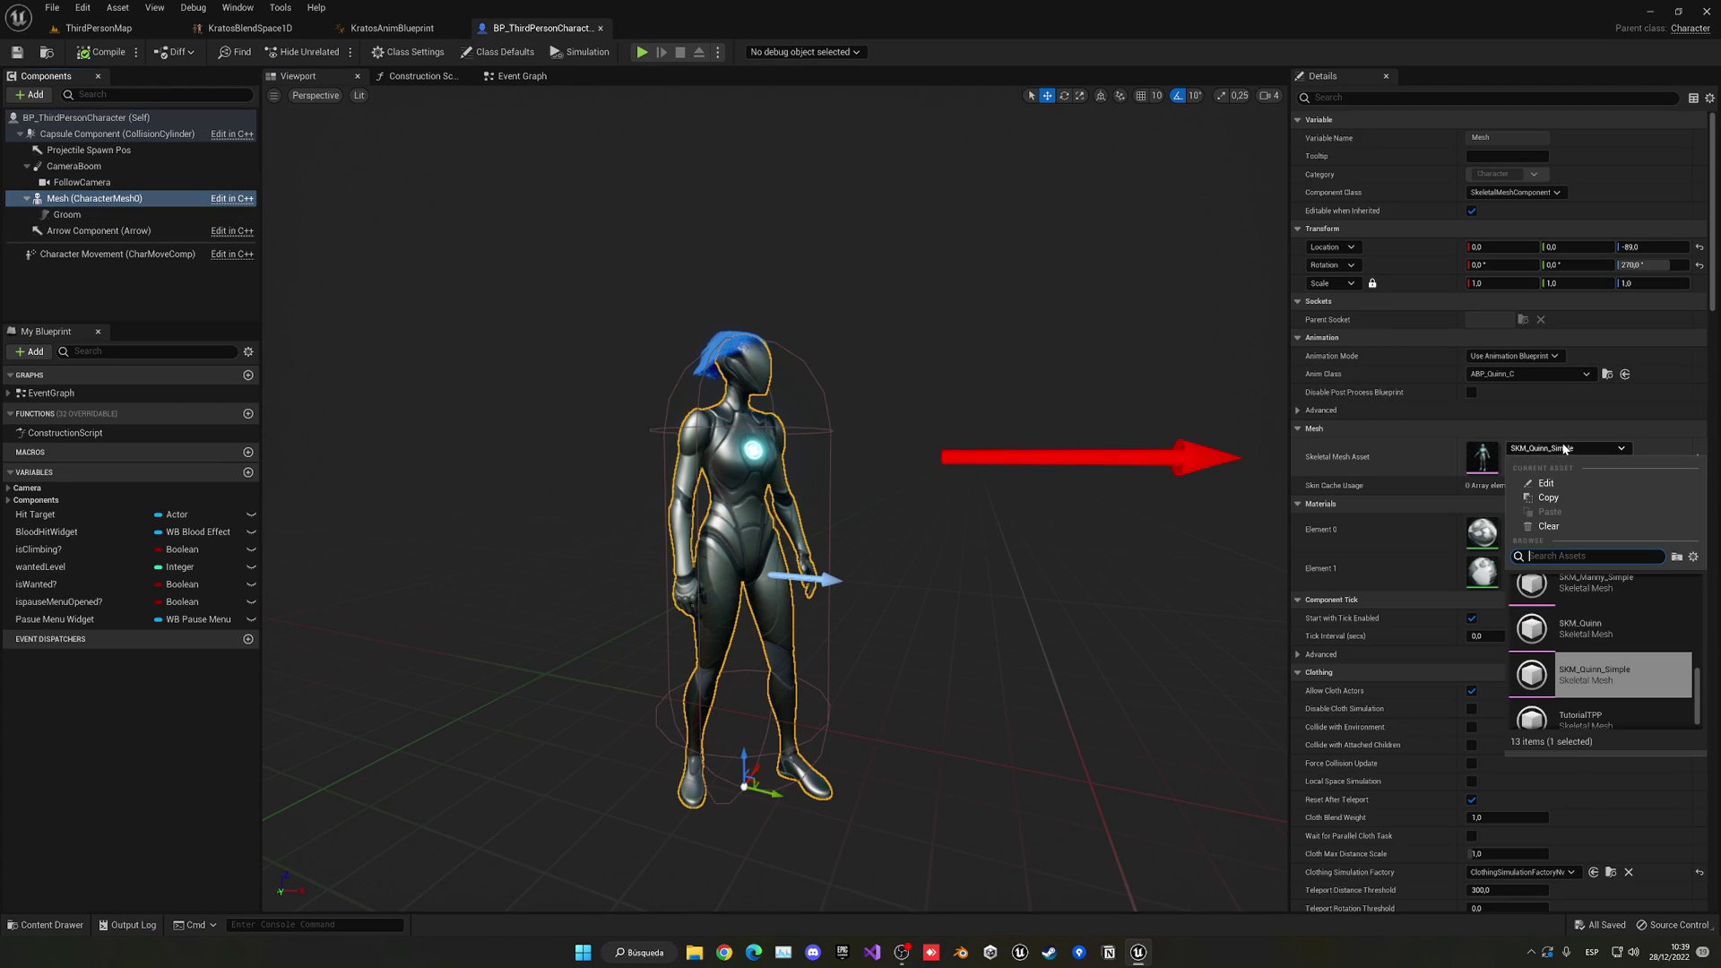
scroll(1603, 632, "up", 4)
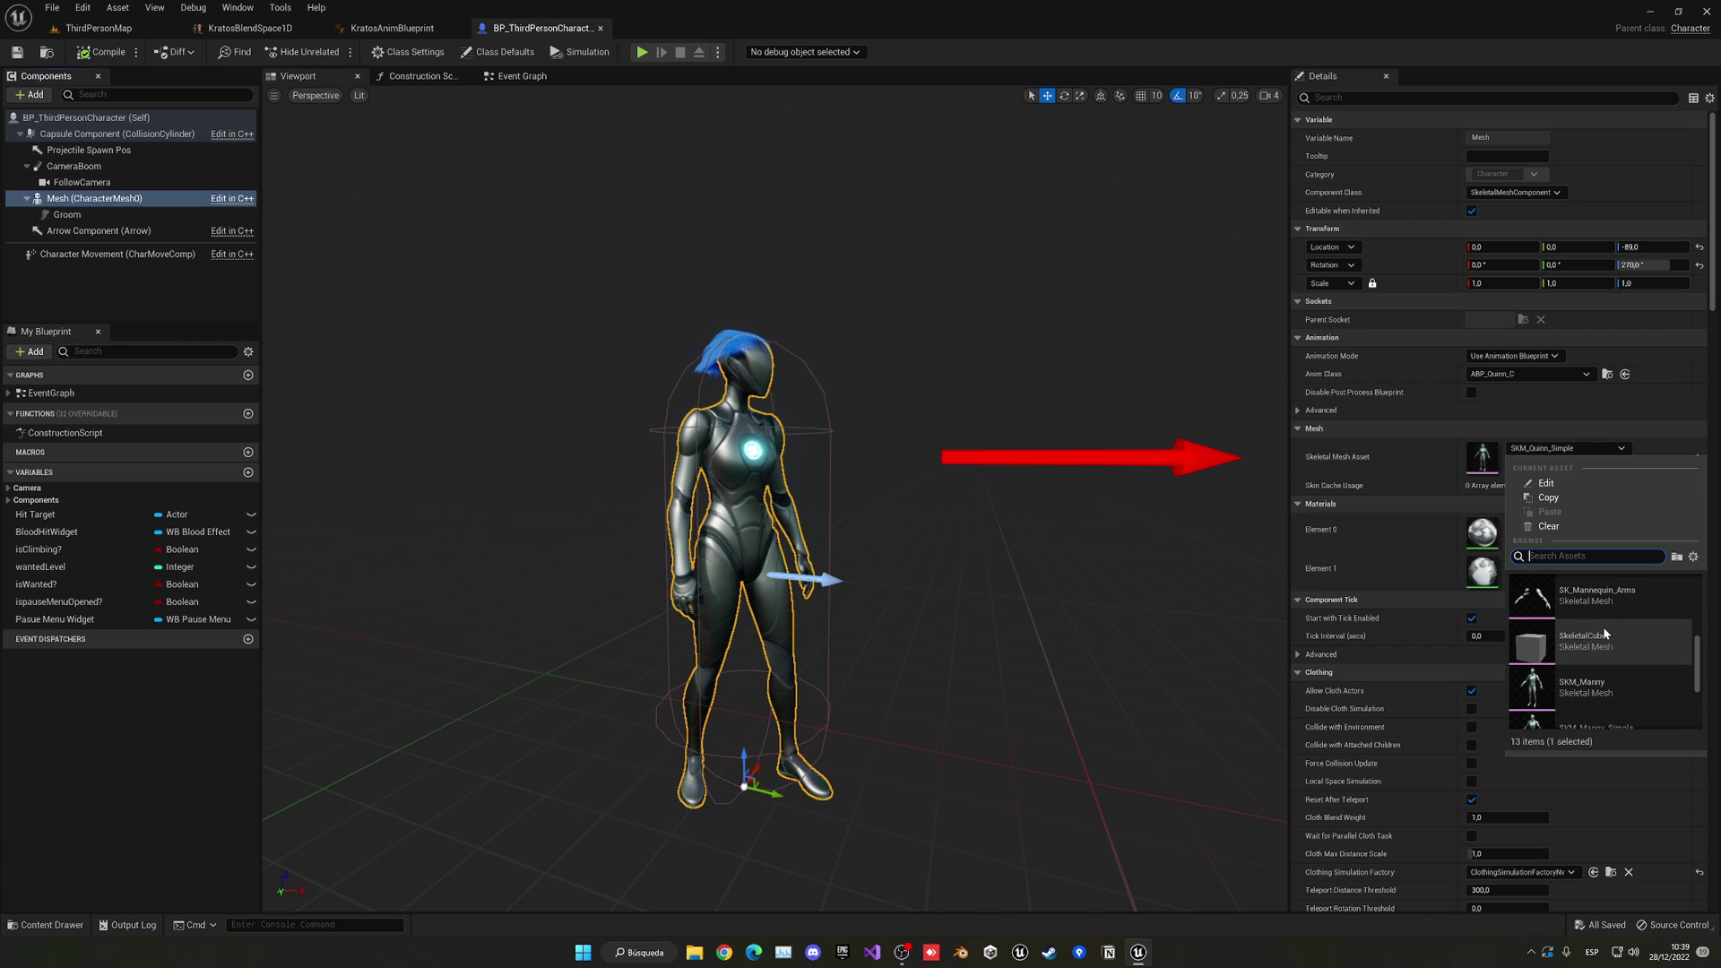
scroll(1603, 626, "up", 2)
left_click(1587, 619)
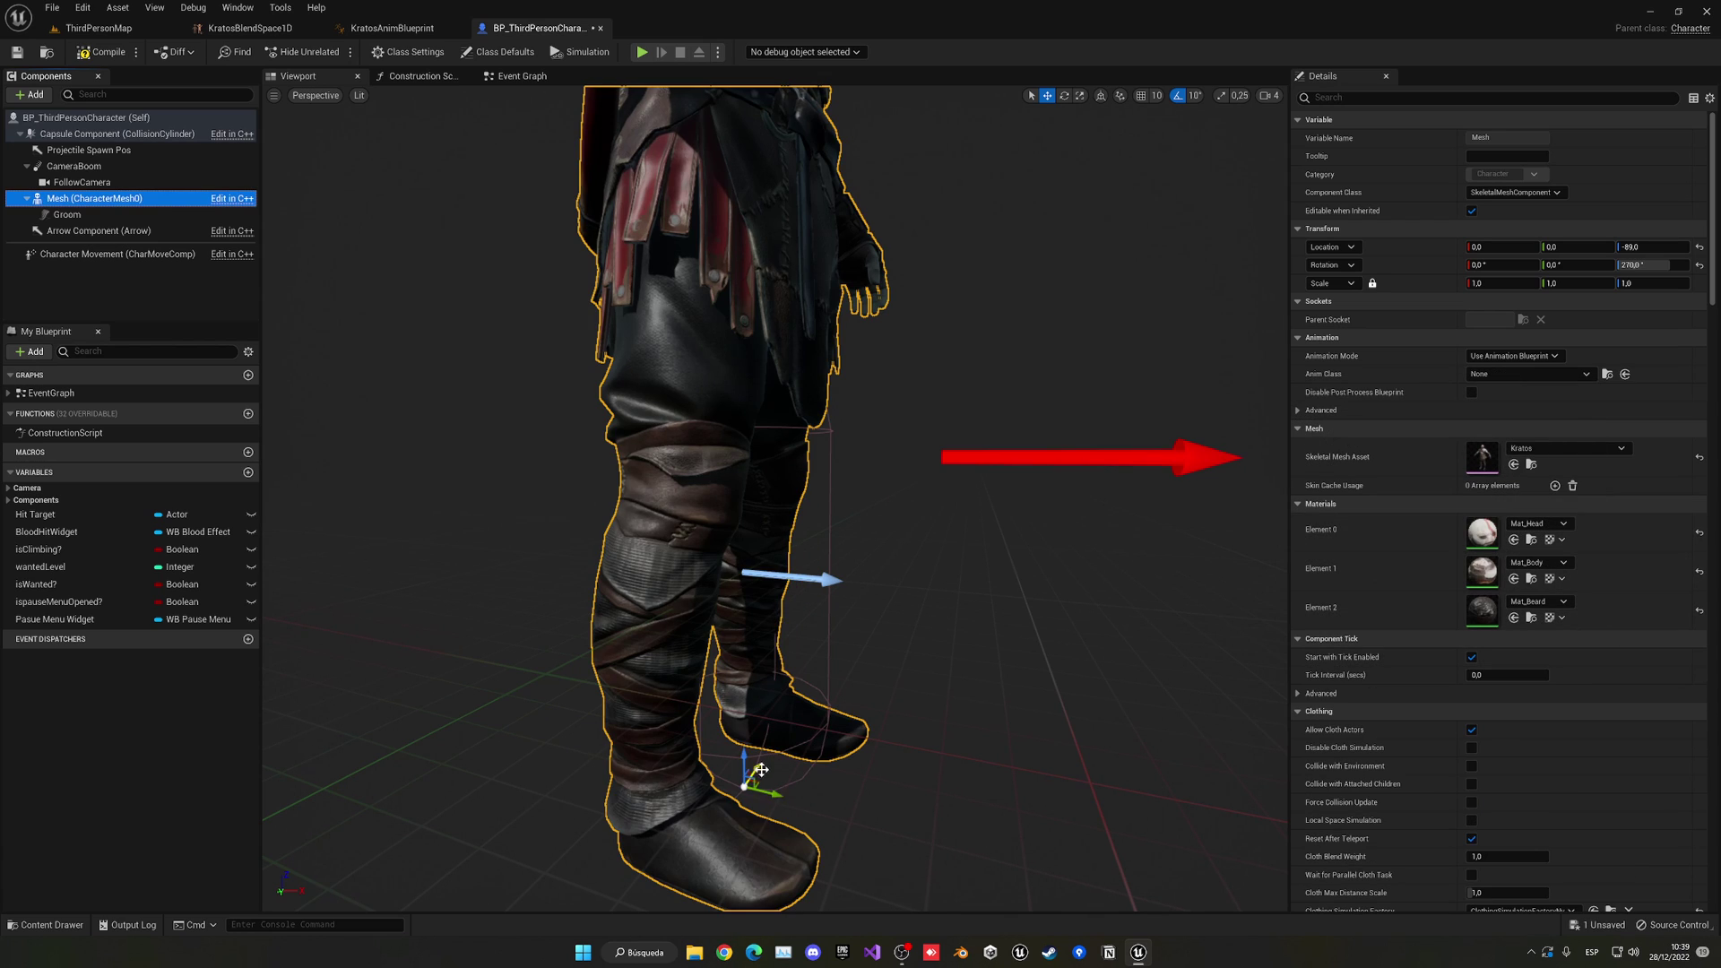
key("r")
mouse_move(761, 770)
left_mouse_down()
mouse_move(746, 794)
mouse_move(758, 771)
left_mouse_up()
key("w")
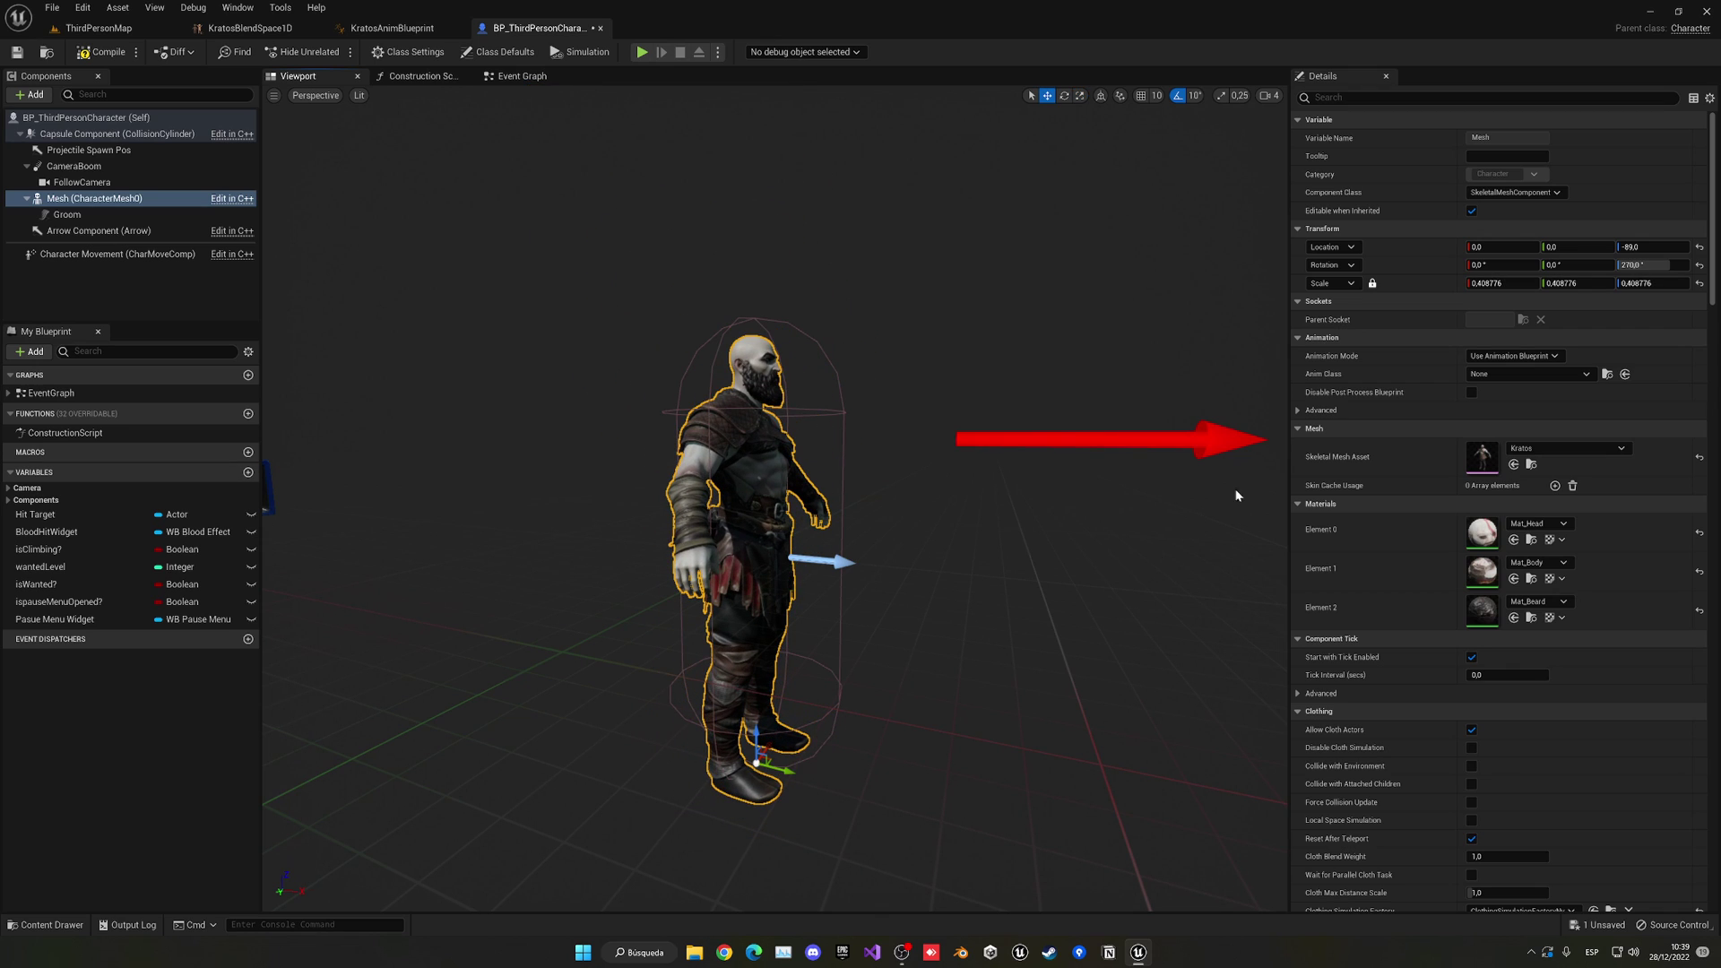
- Assign KratosAnimBlueprint as the Mesh's Anim Class
left_click(1524, 375)
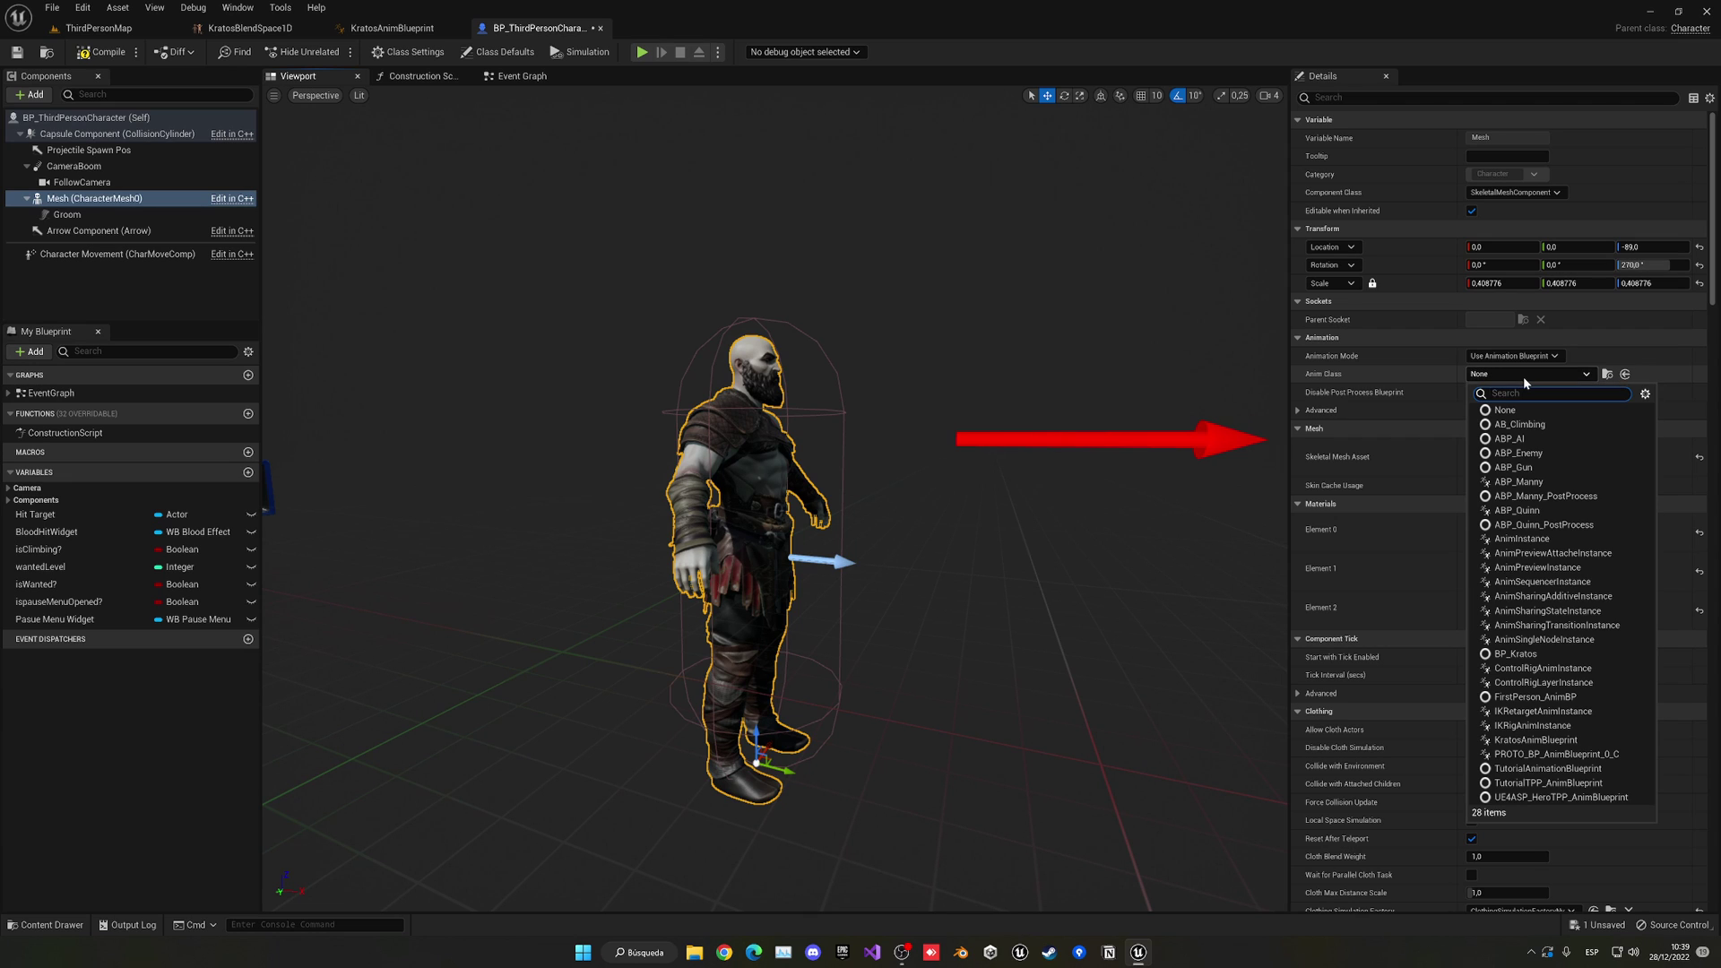
left_click(1387, 506)
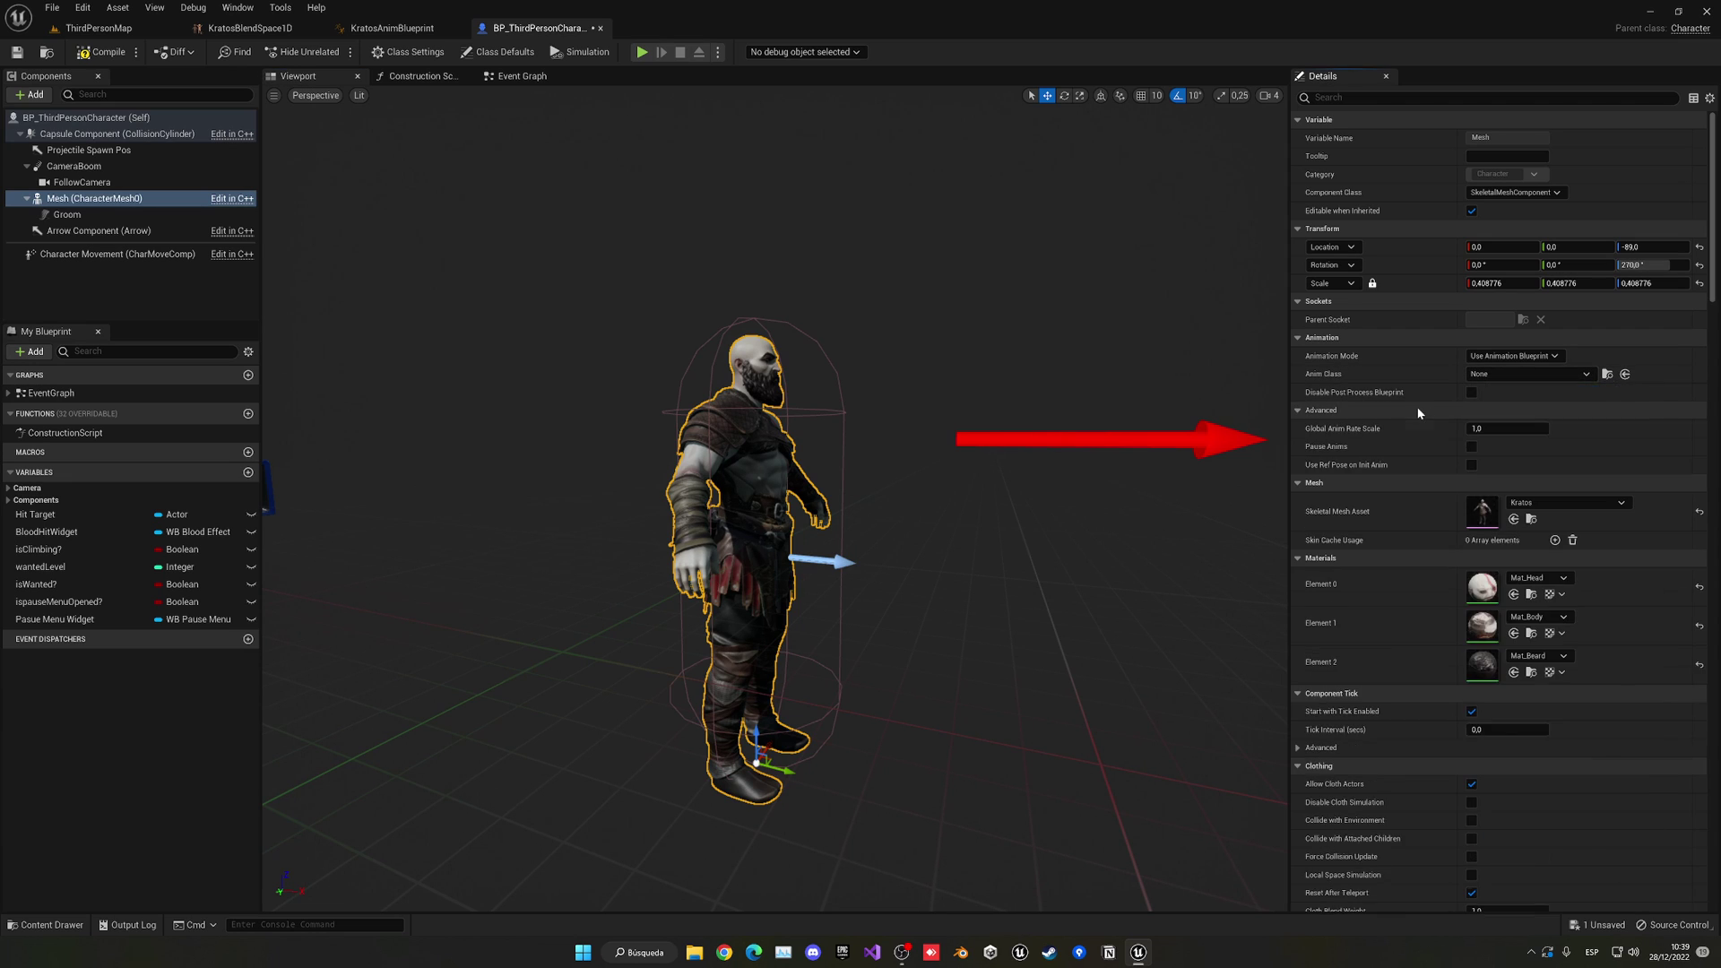
key("ctrl+space")
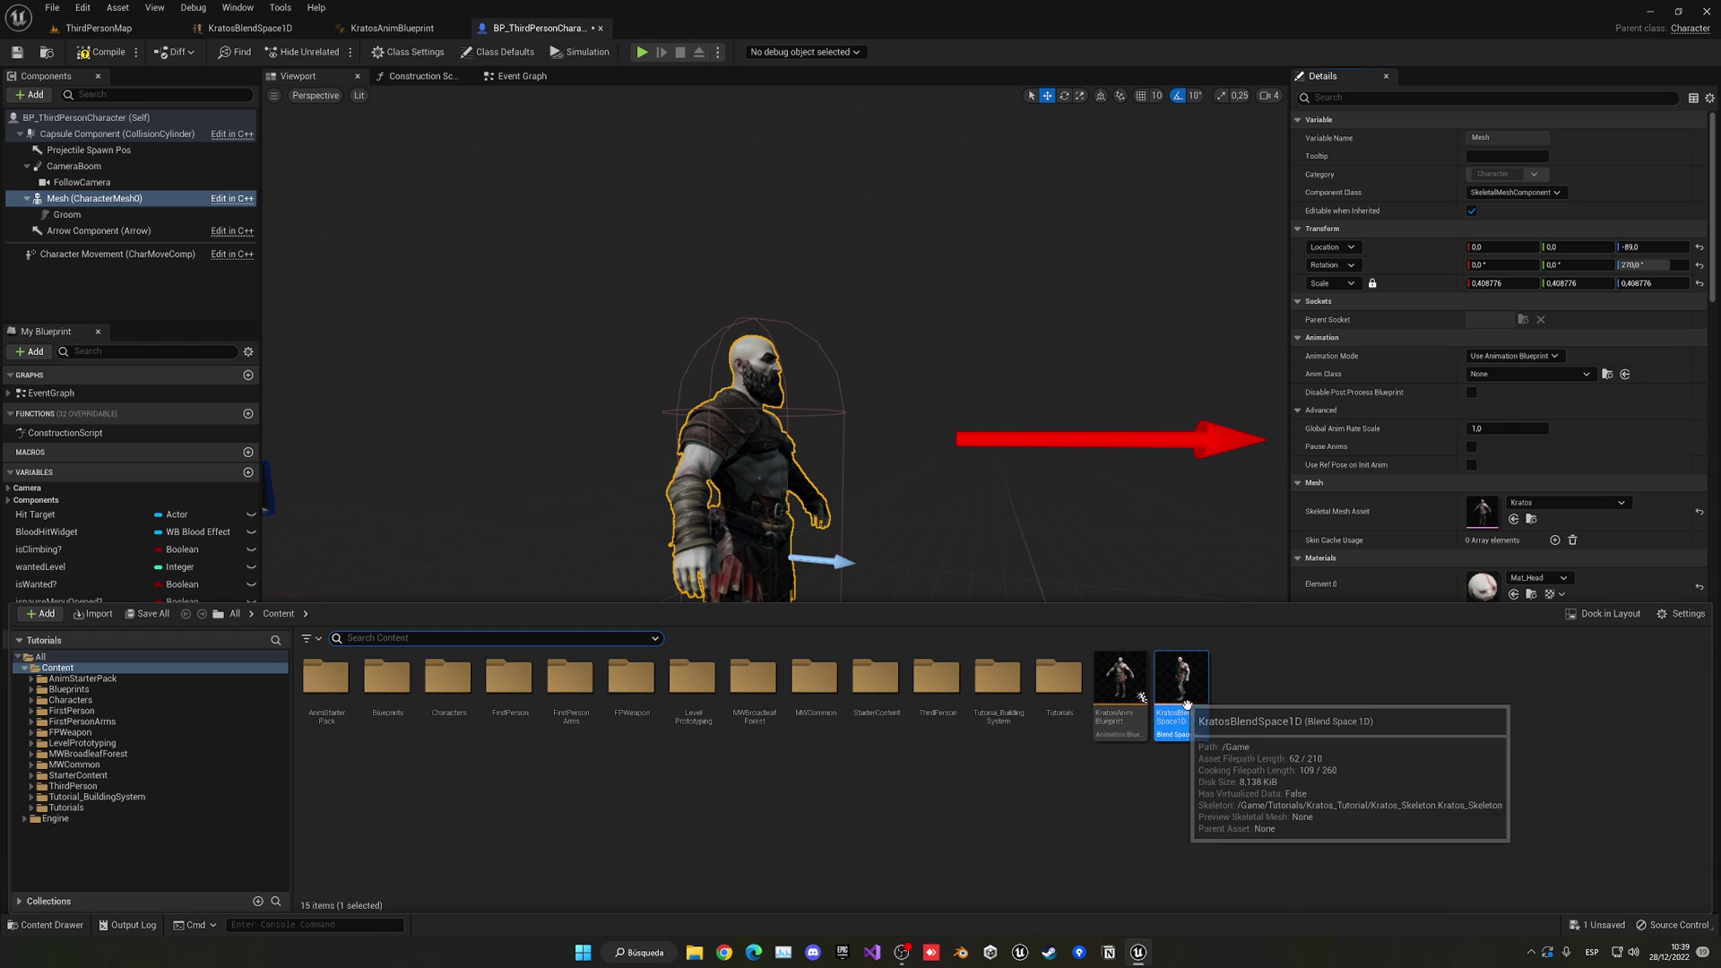
left_click_drag(1121, 681, 1504, 374)
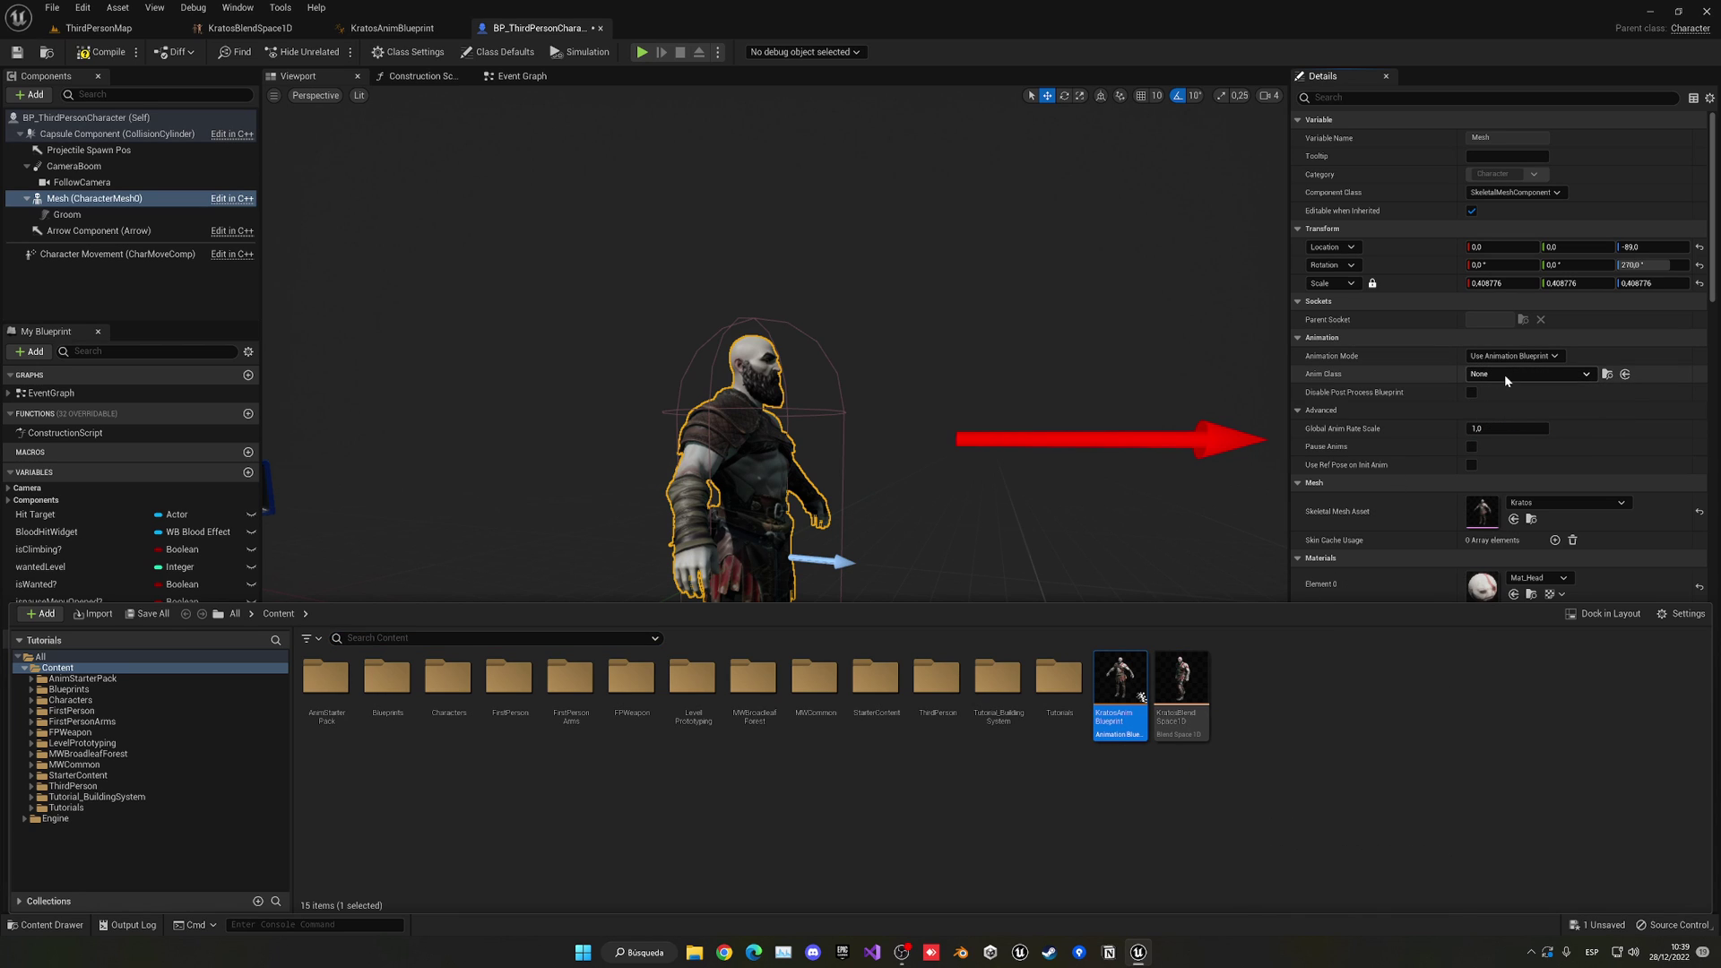
left_click(1631, 374)
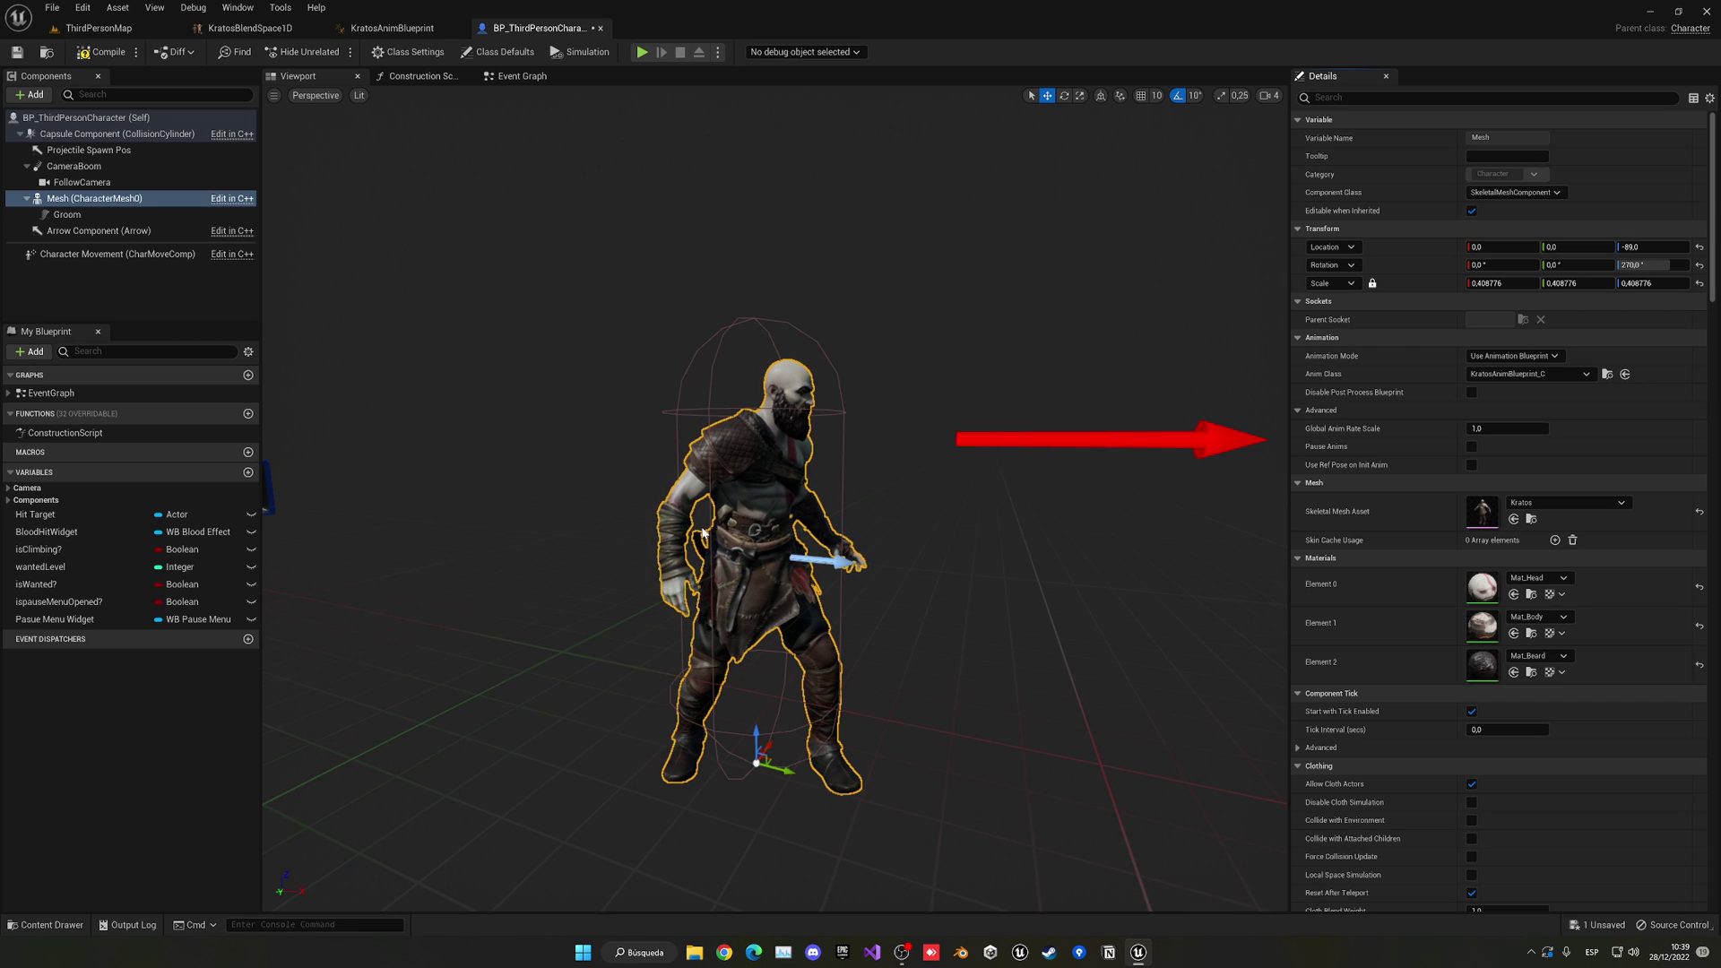
- Compile the character blueprint and start a play test of ThirdPersonMap
left_click(103, 54)
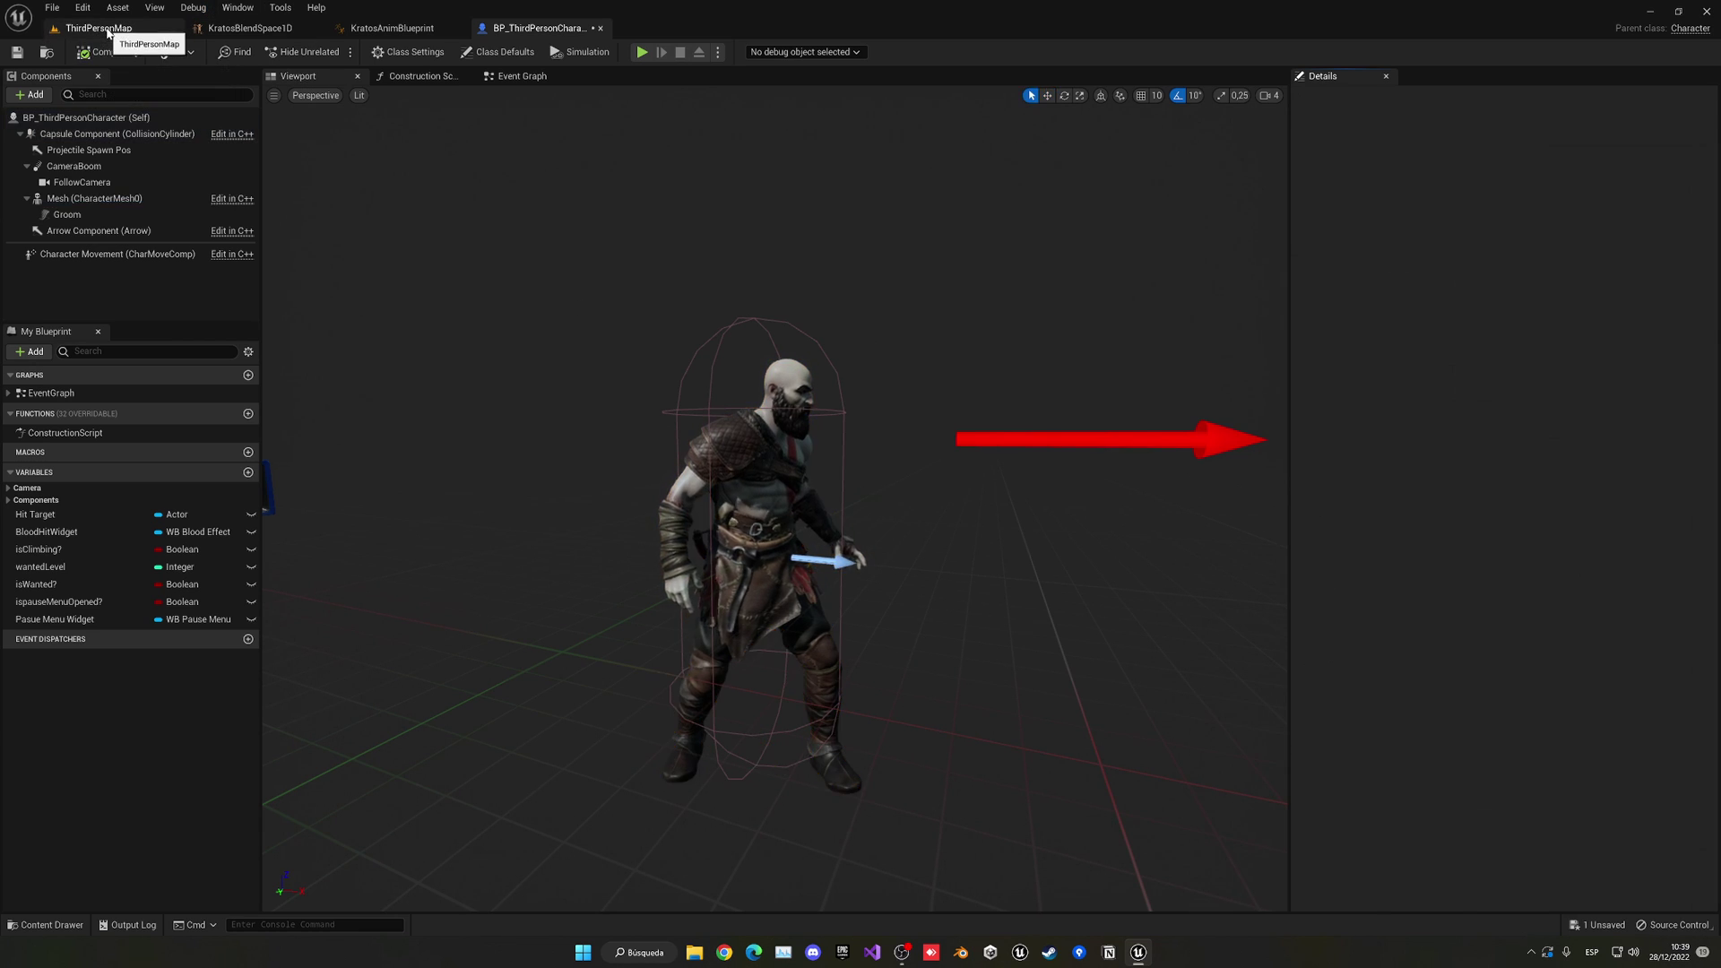
left_click(99, 28)
left_click(298, 52)
- Walk Kratos across the level, end the play test, and return to BP_ThirdPersonCharacter
key("w")
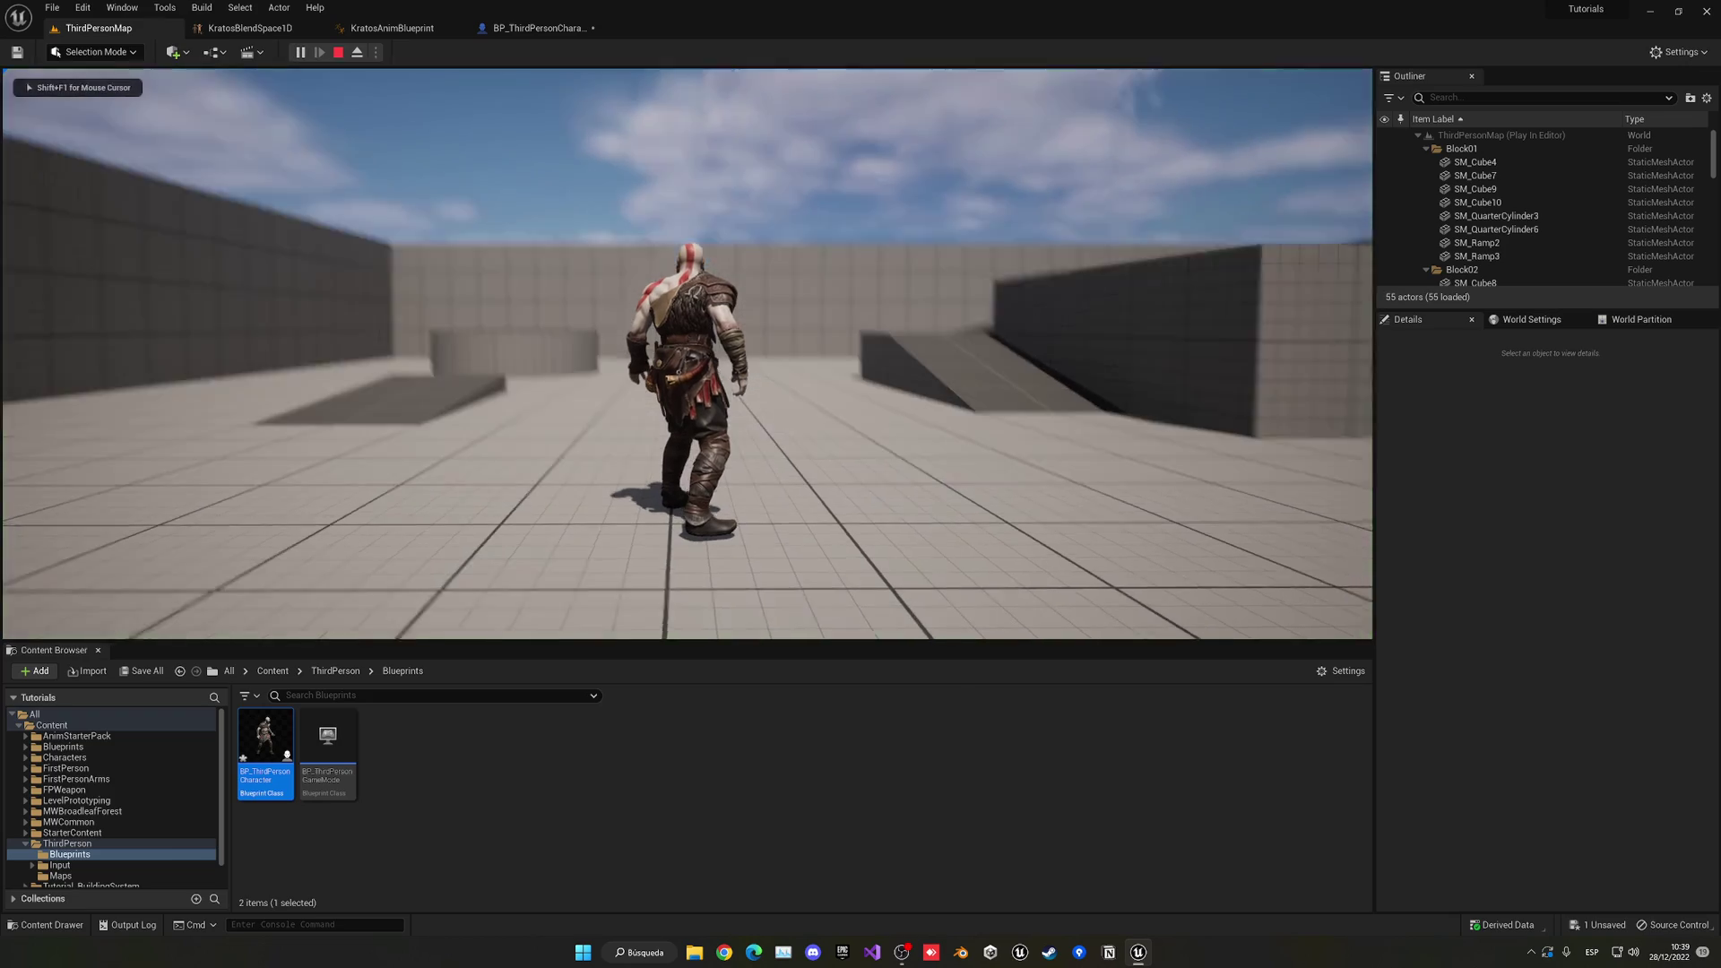
key("w")
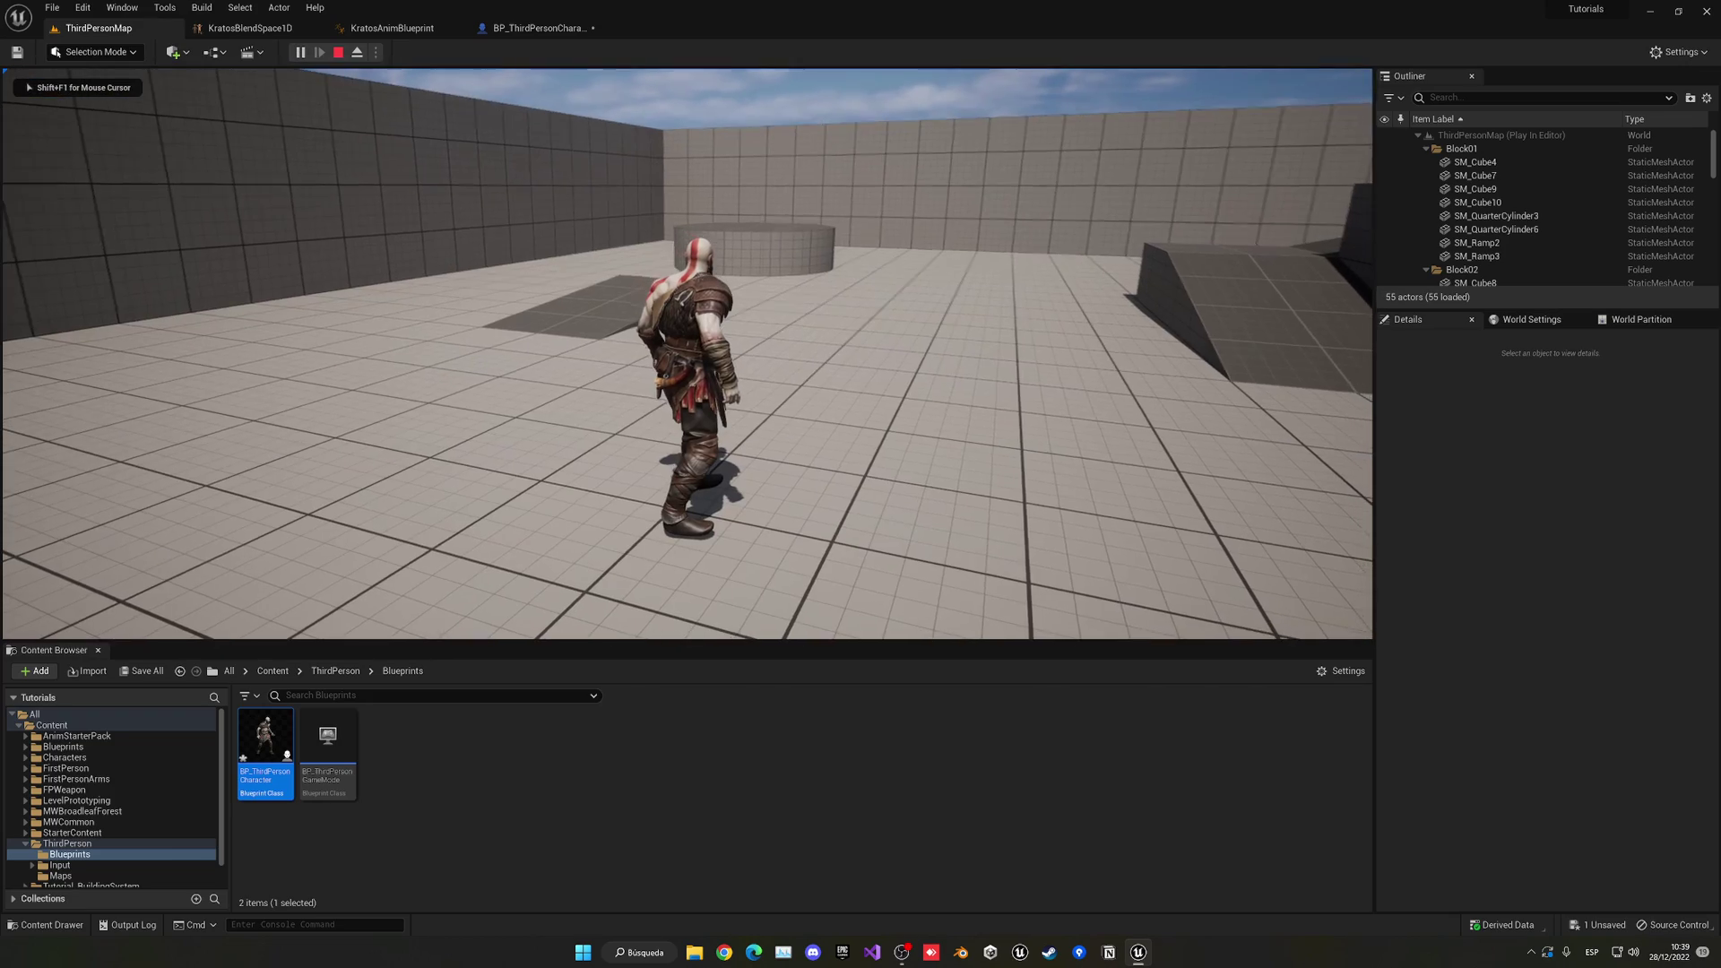
key("w")
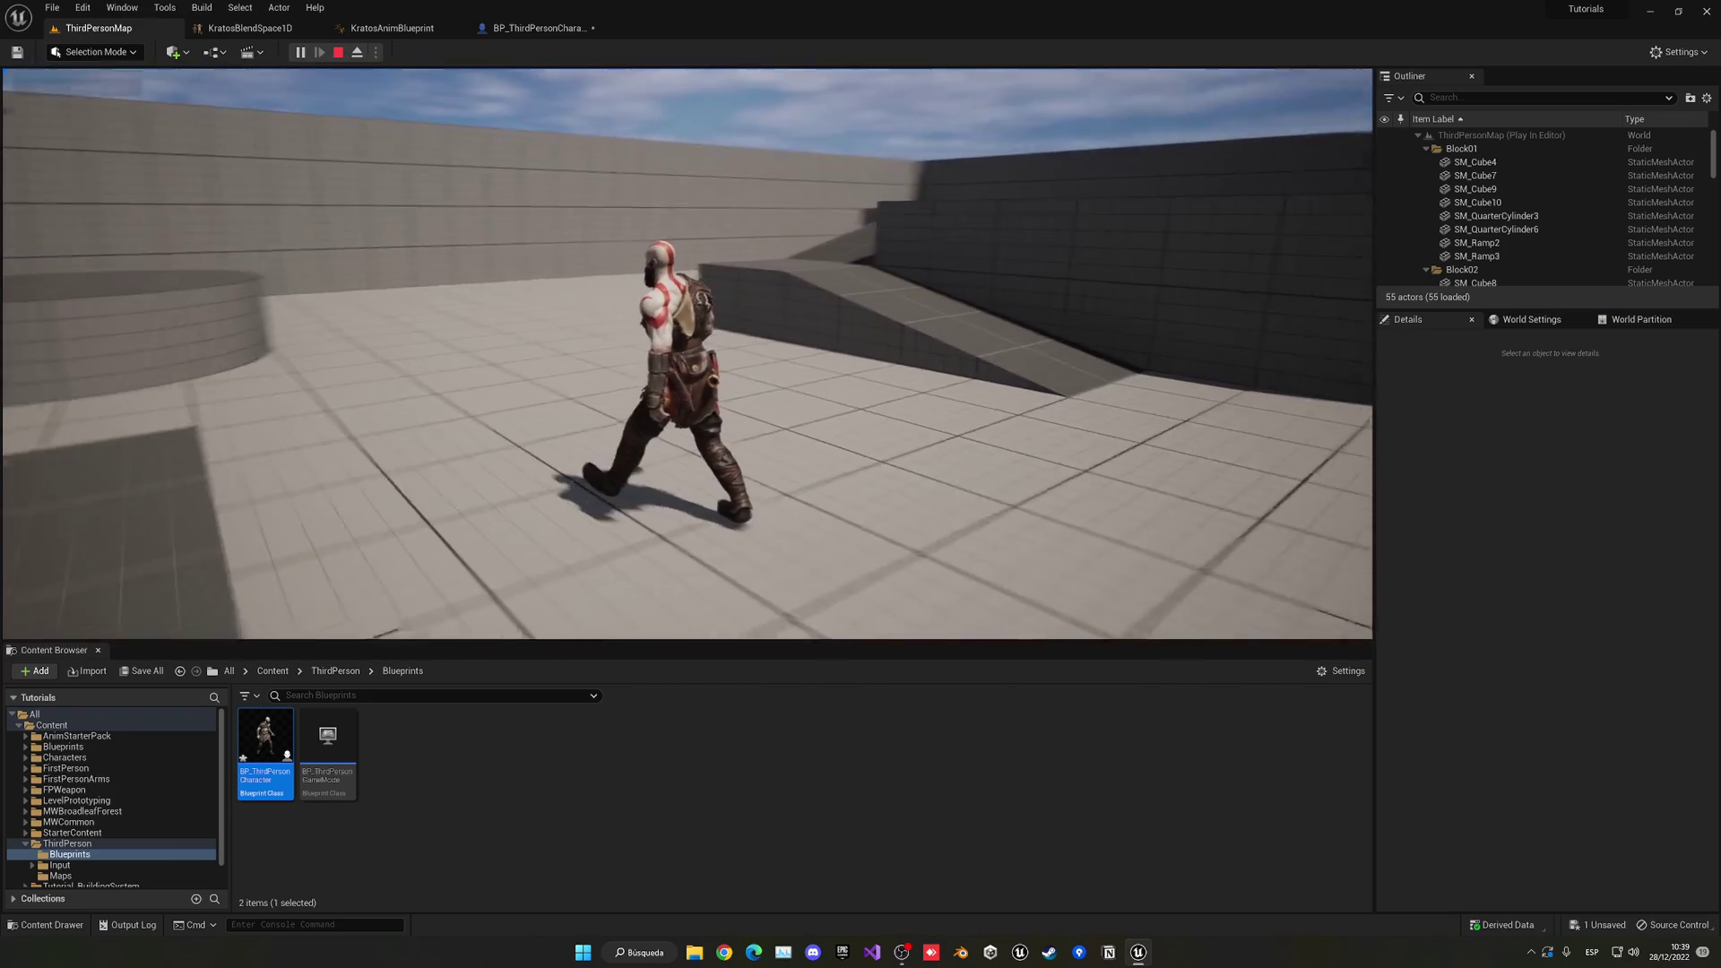
key("w")
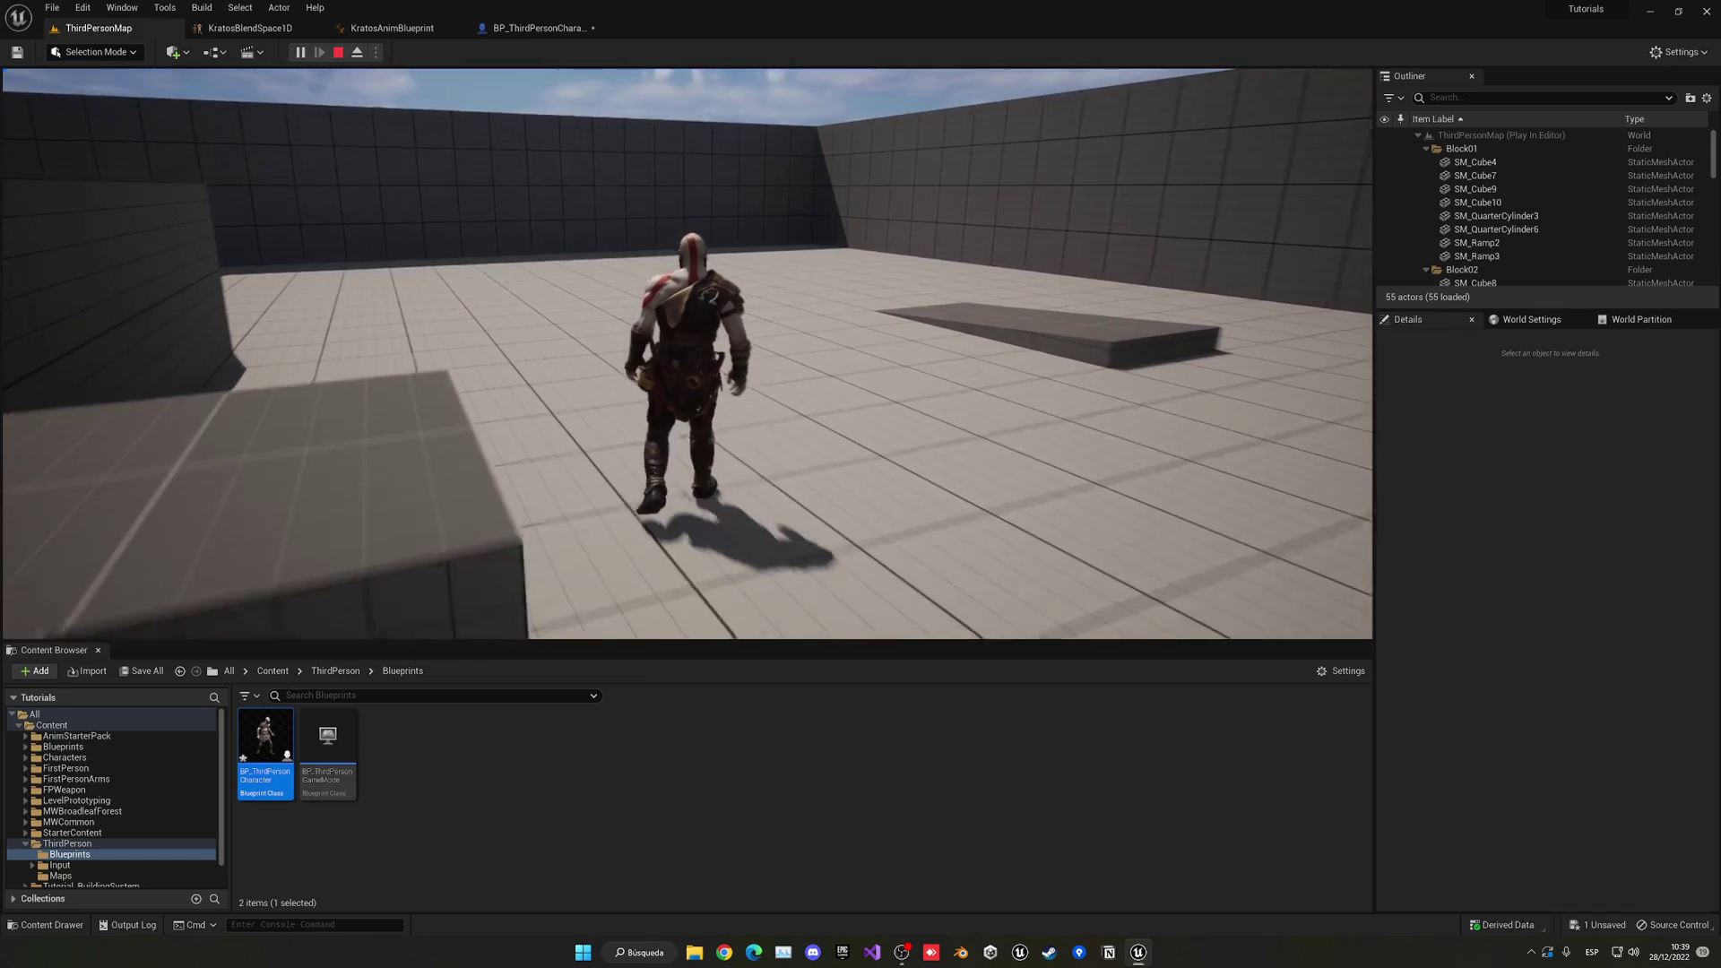
key("w")
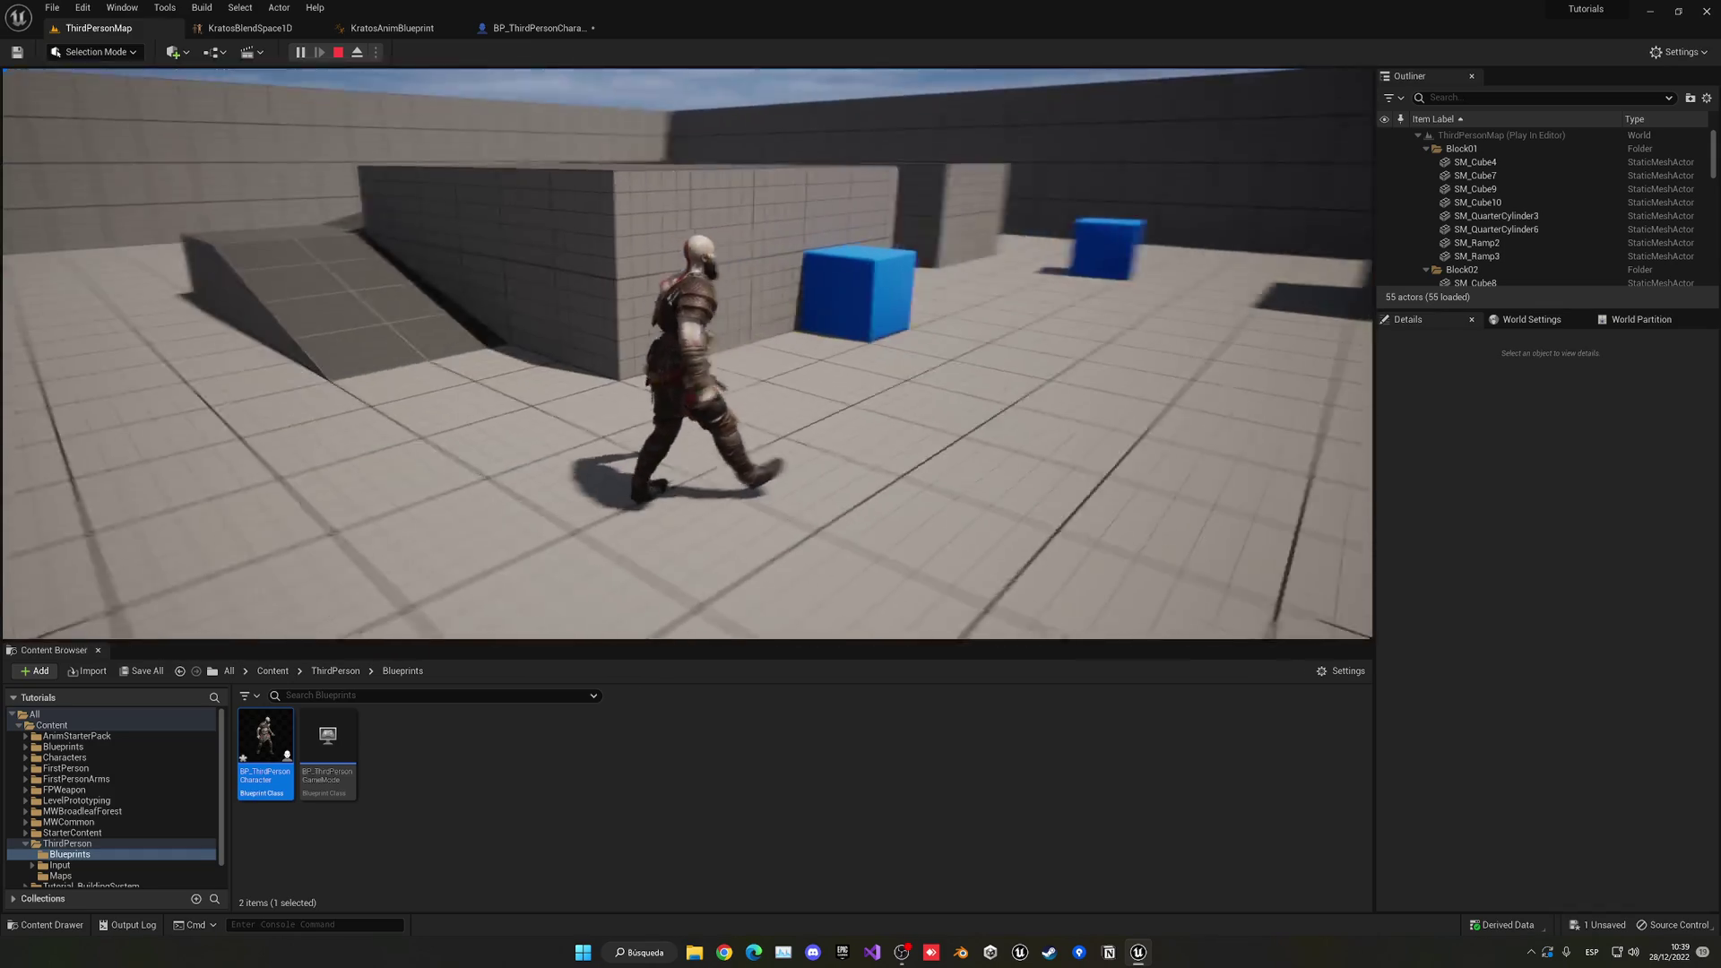
key("Escape")
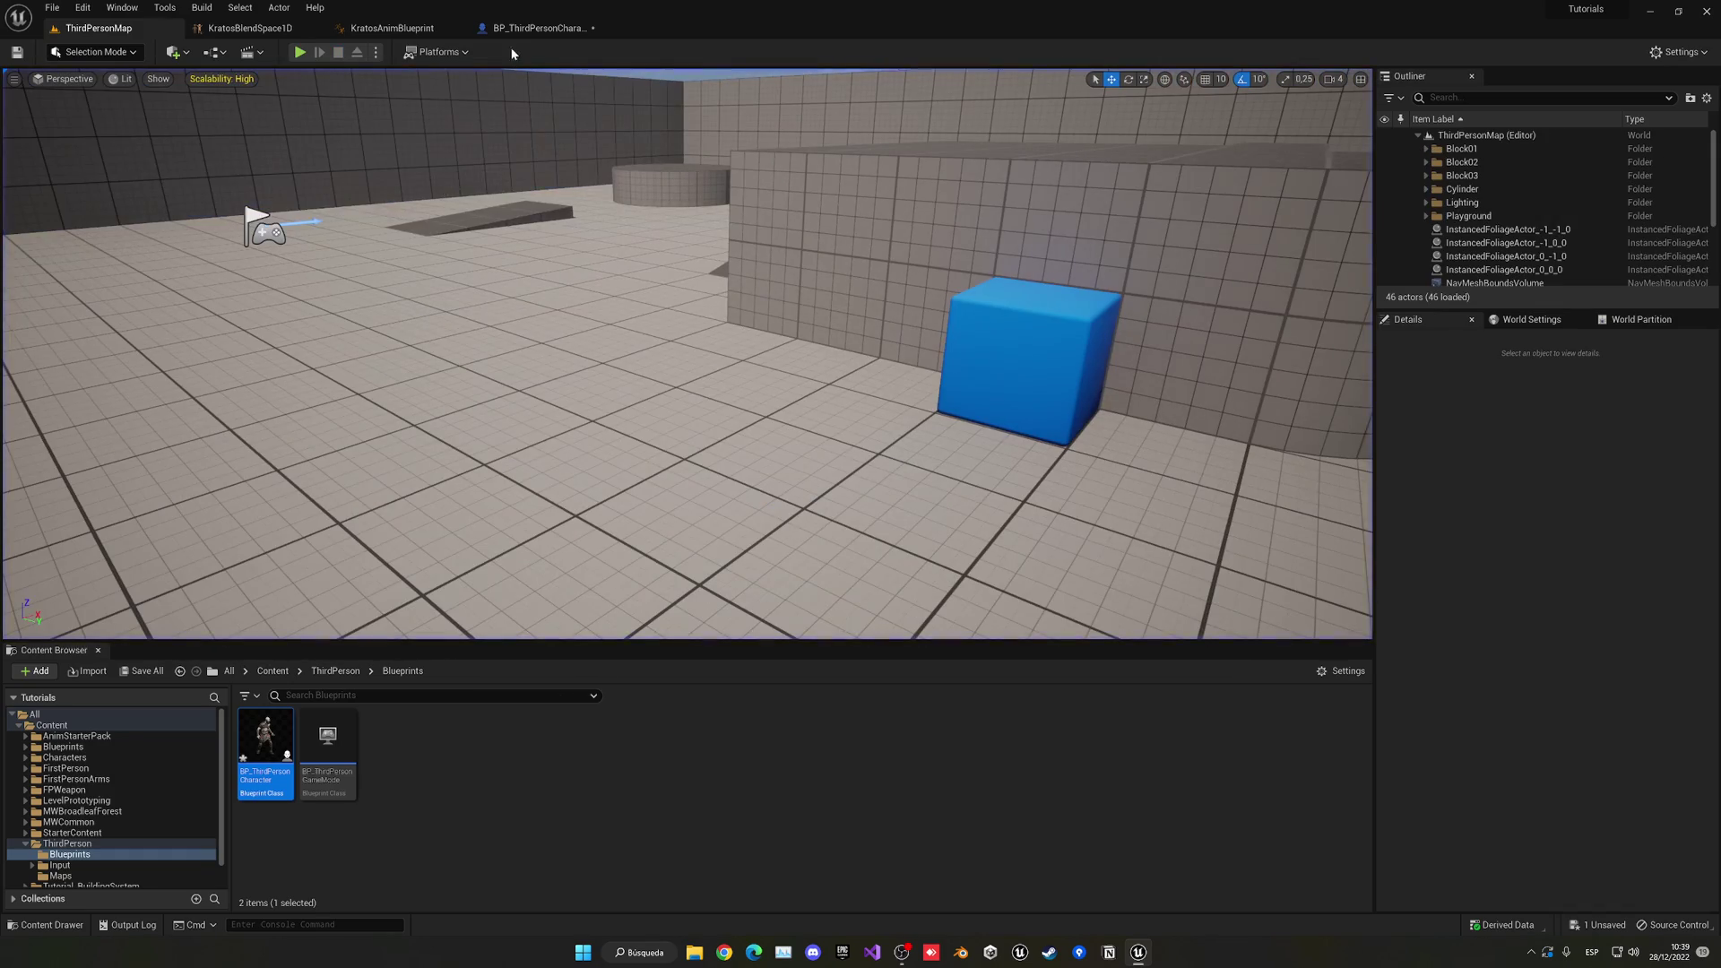
left_click(534, 27)
- Check the Character Movement component's Max Walk Speed in BP_ThirdPersonCharacter
left_click(110, 255)
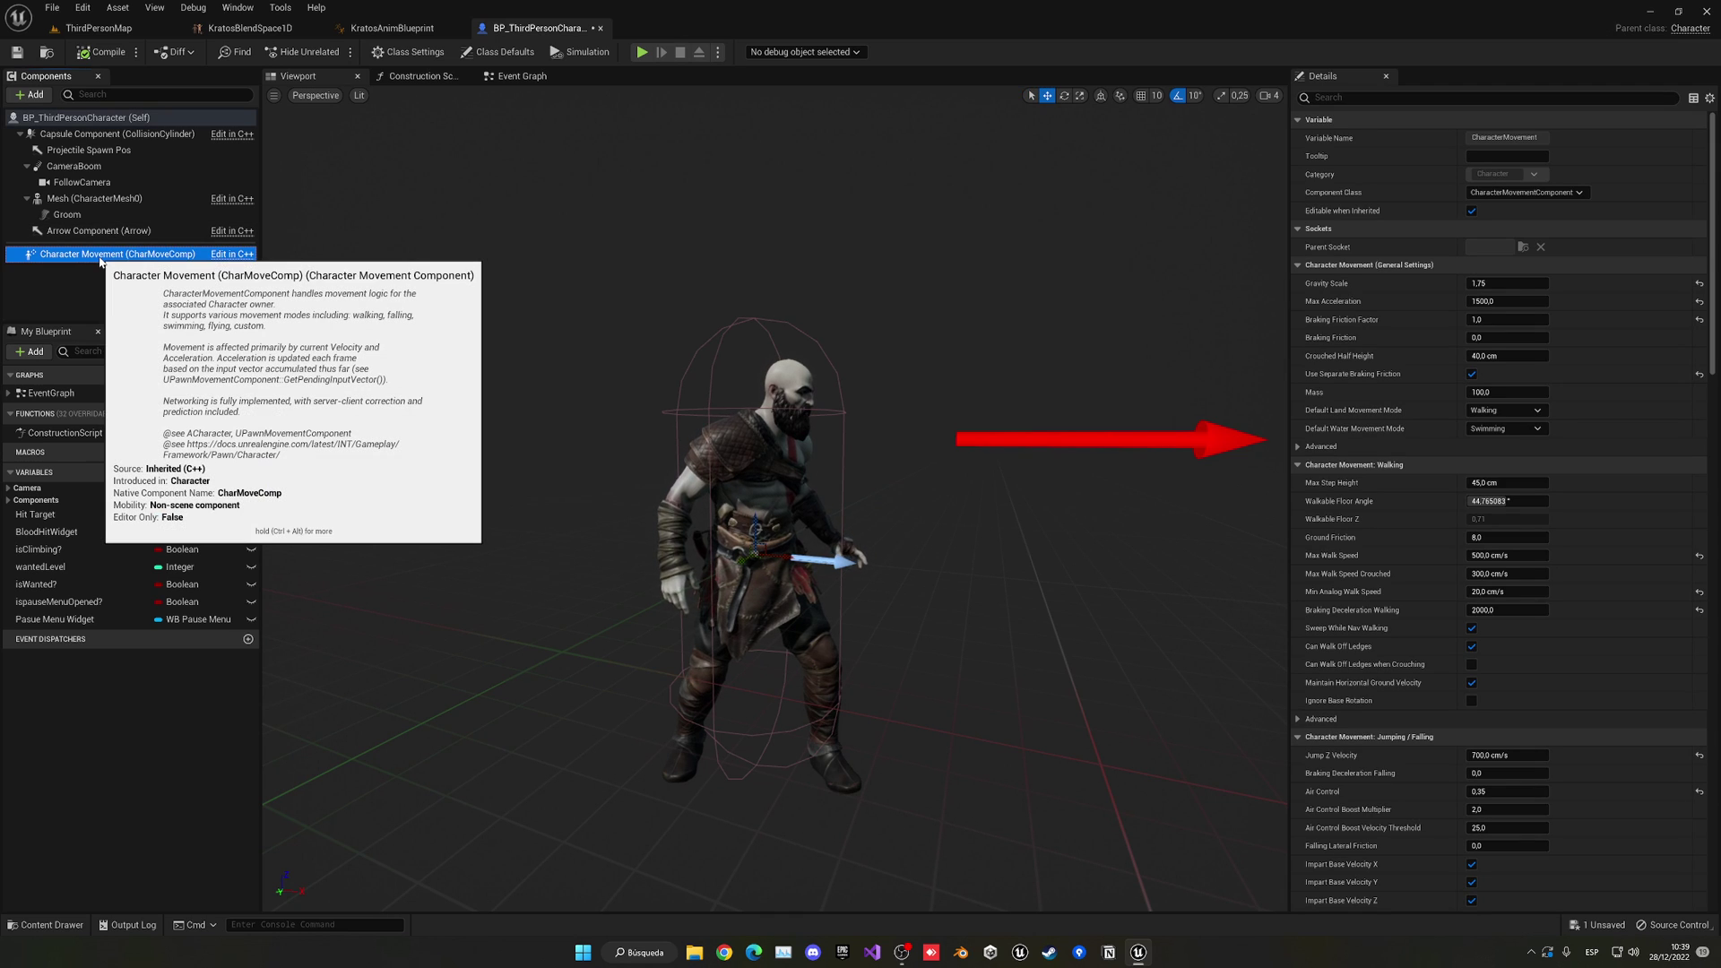
mouse_move(1375, 376)
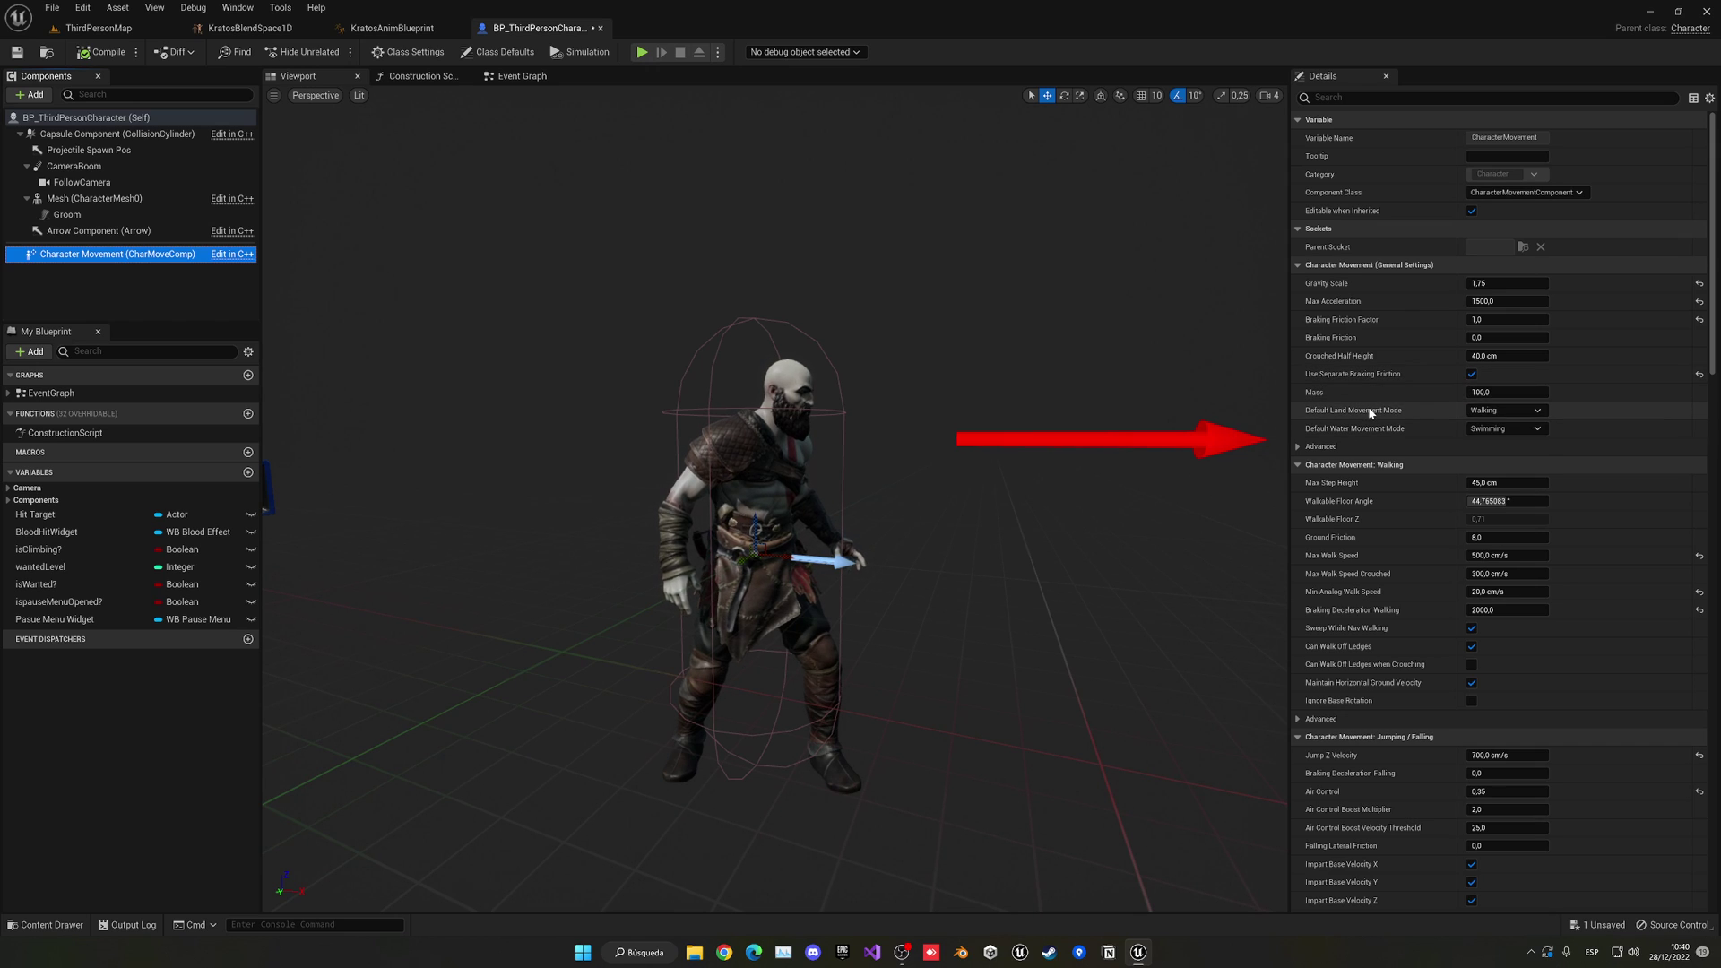
mouse_move(1368, 414)
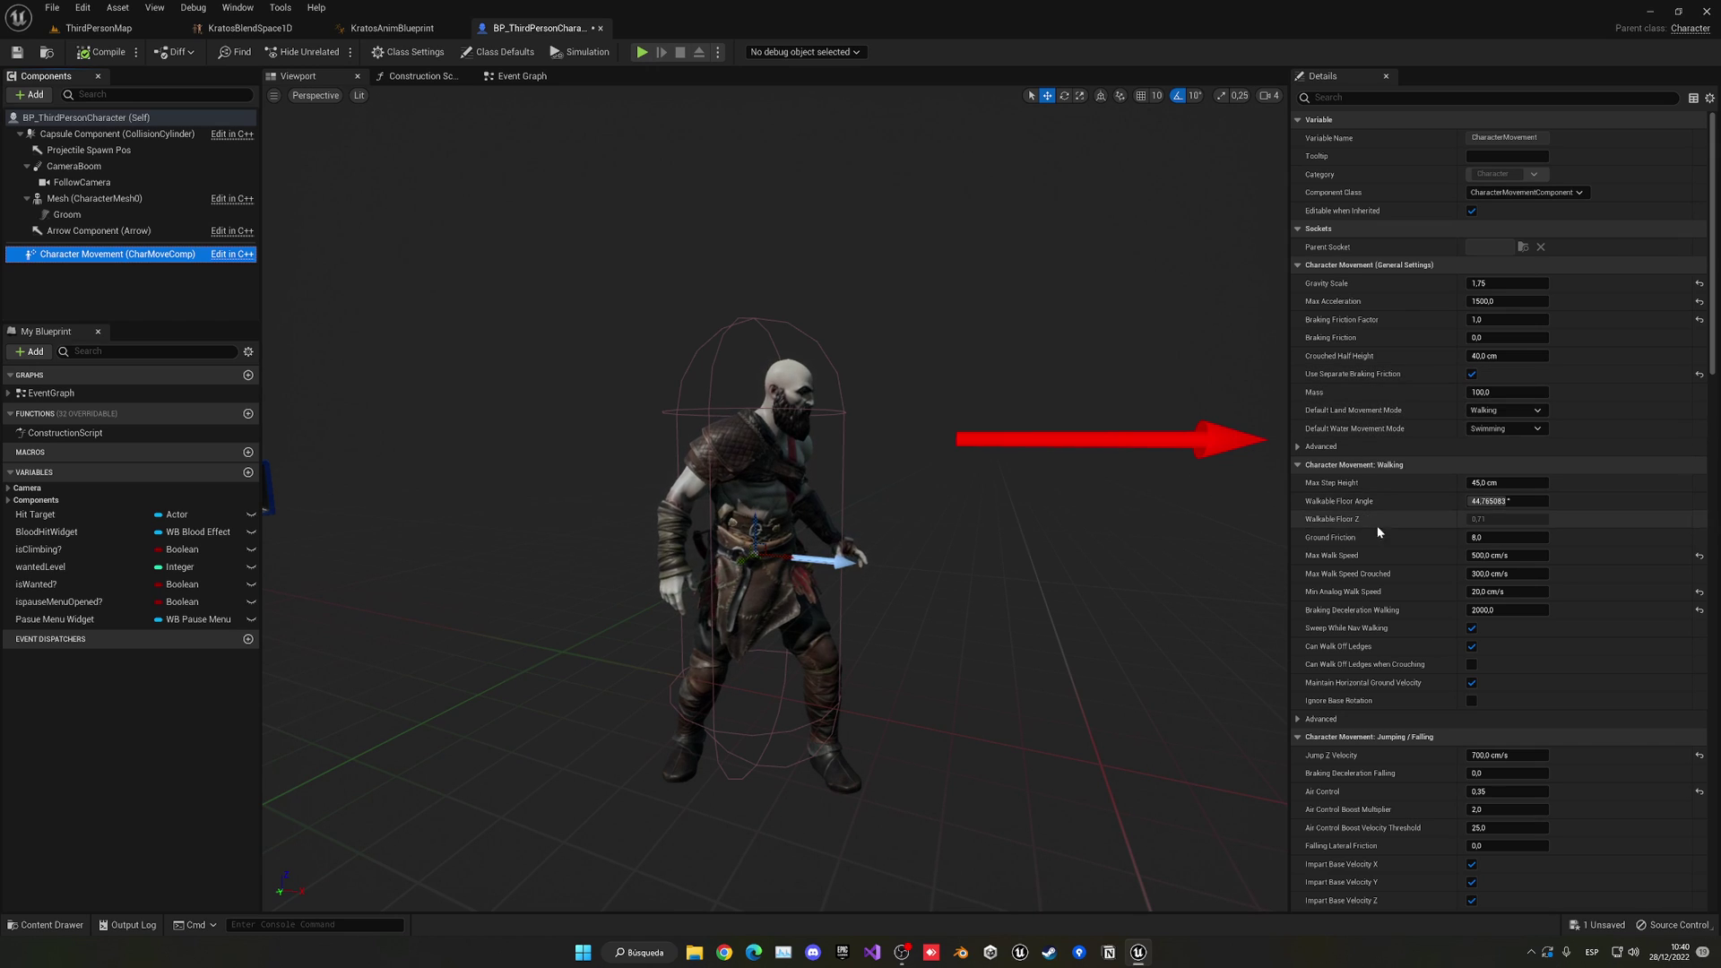
left_click(1481, 555)
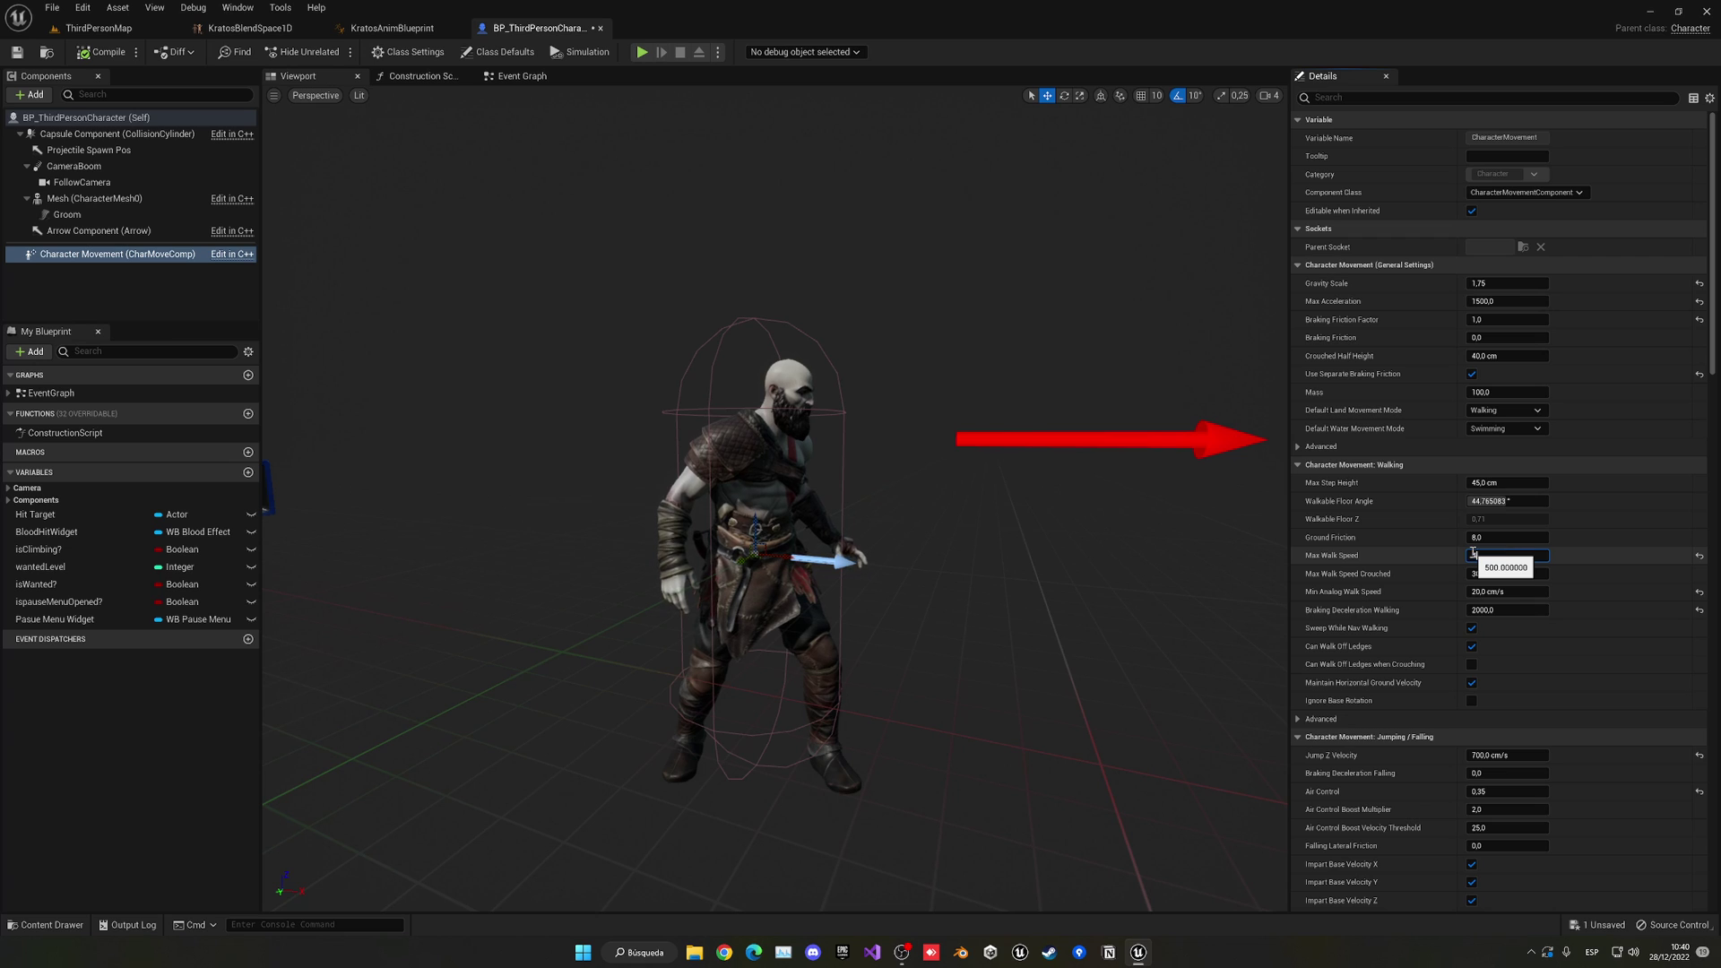
- Compile the character blueprint and move KratosBlendSpace1D's walk sample to Speed 250
left_click(109, 52)
left_click(251, 28)
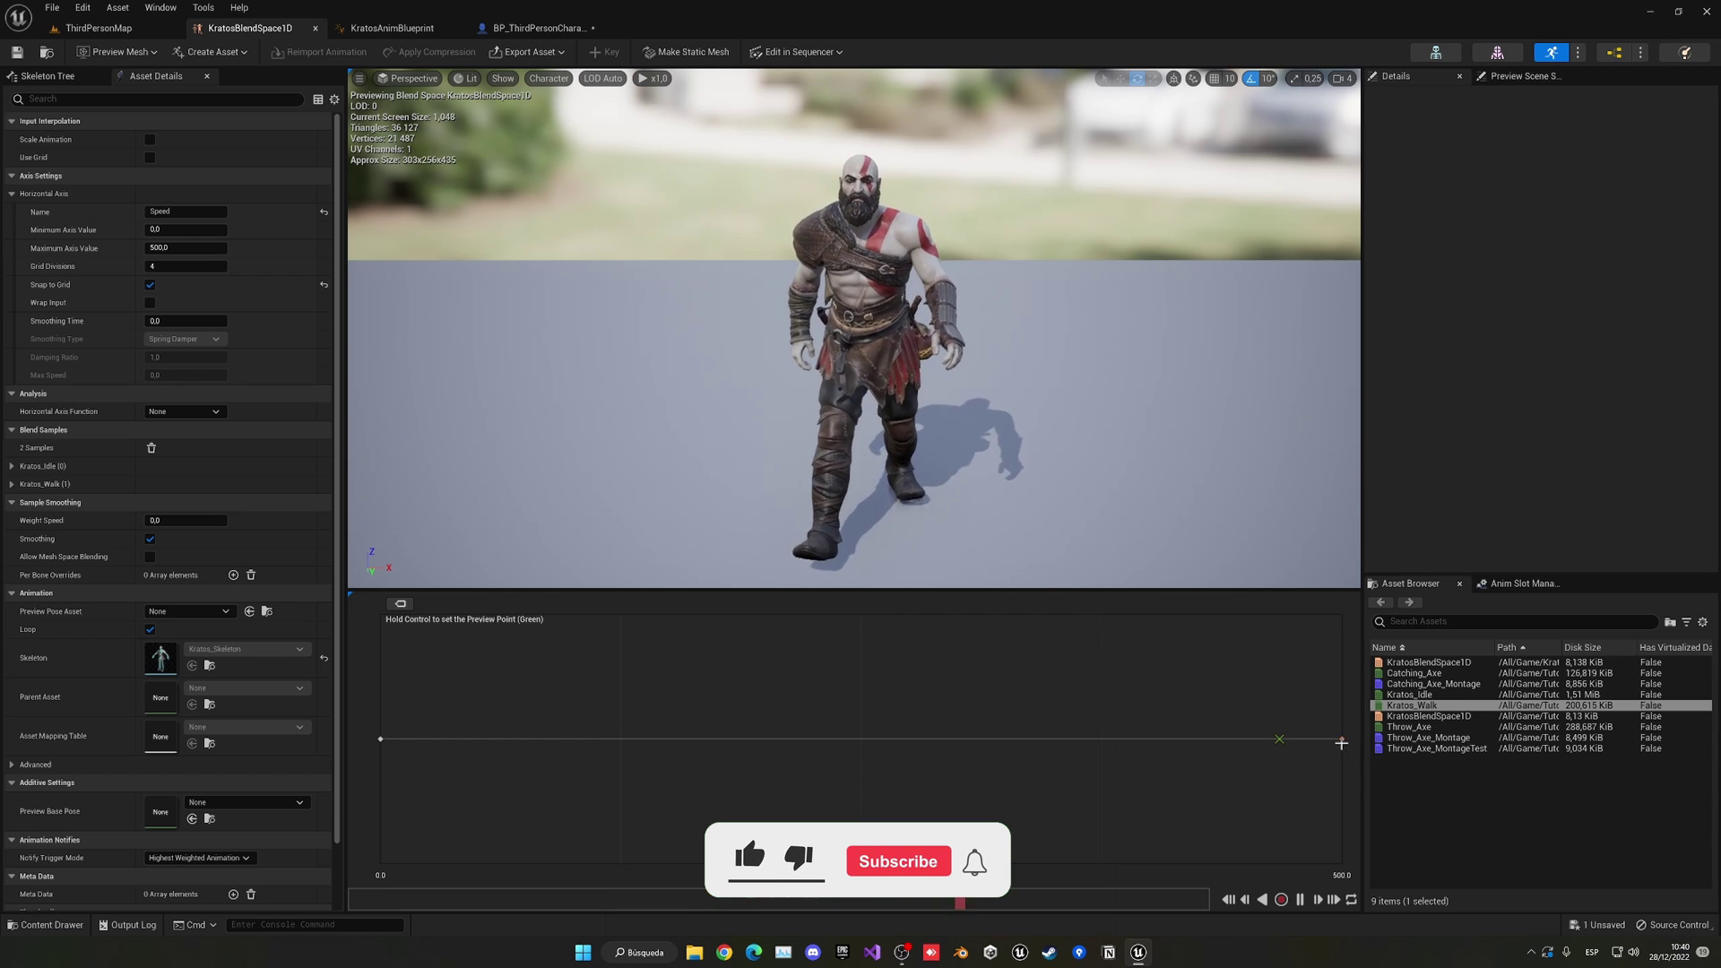
left_click_drag(1341, 743, 861, 739)
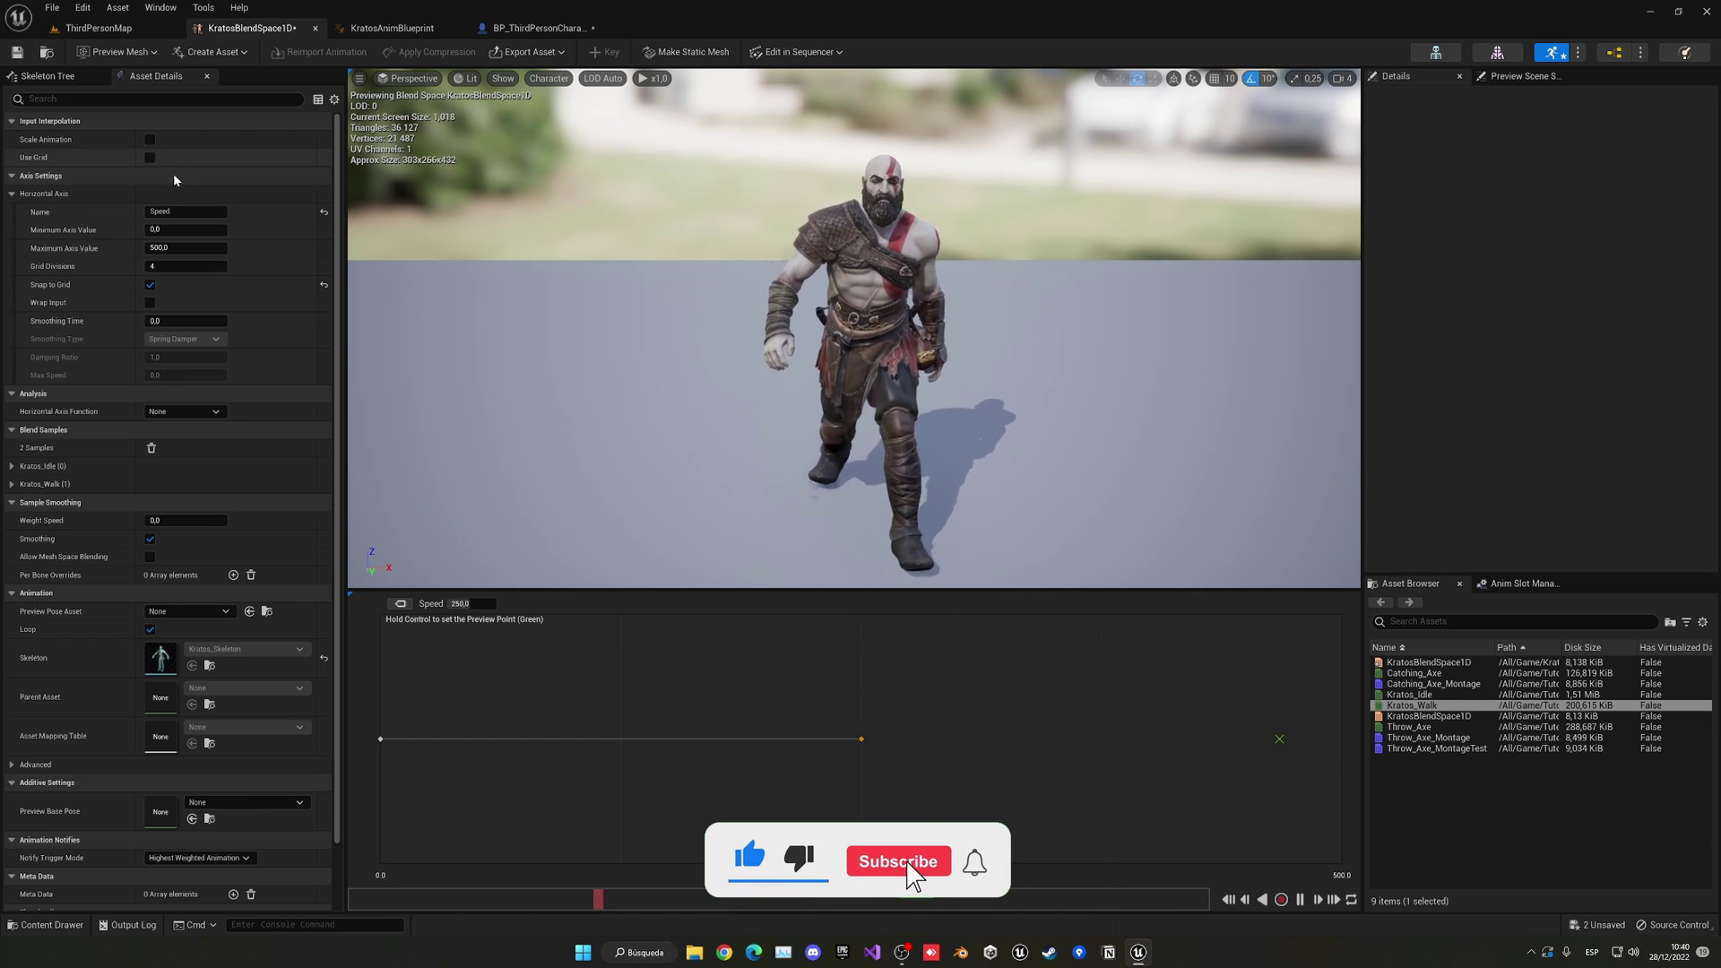
- Set KratosBlendSpace1D's Maximum Axis Value to 375 and Grid Divisions to 3, then save
left_click(175, 249)
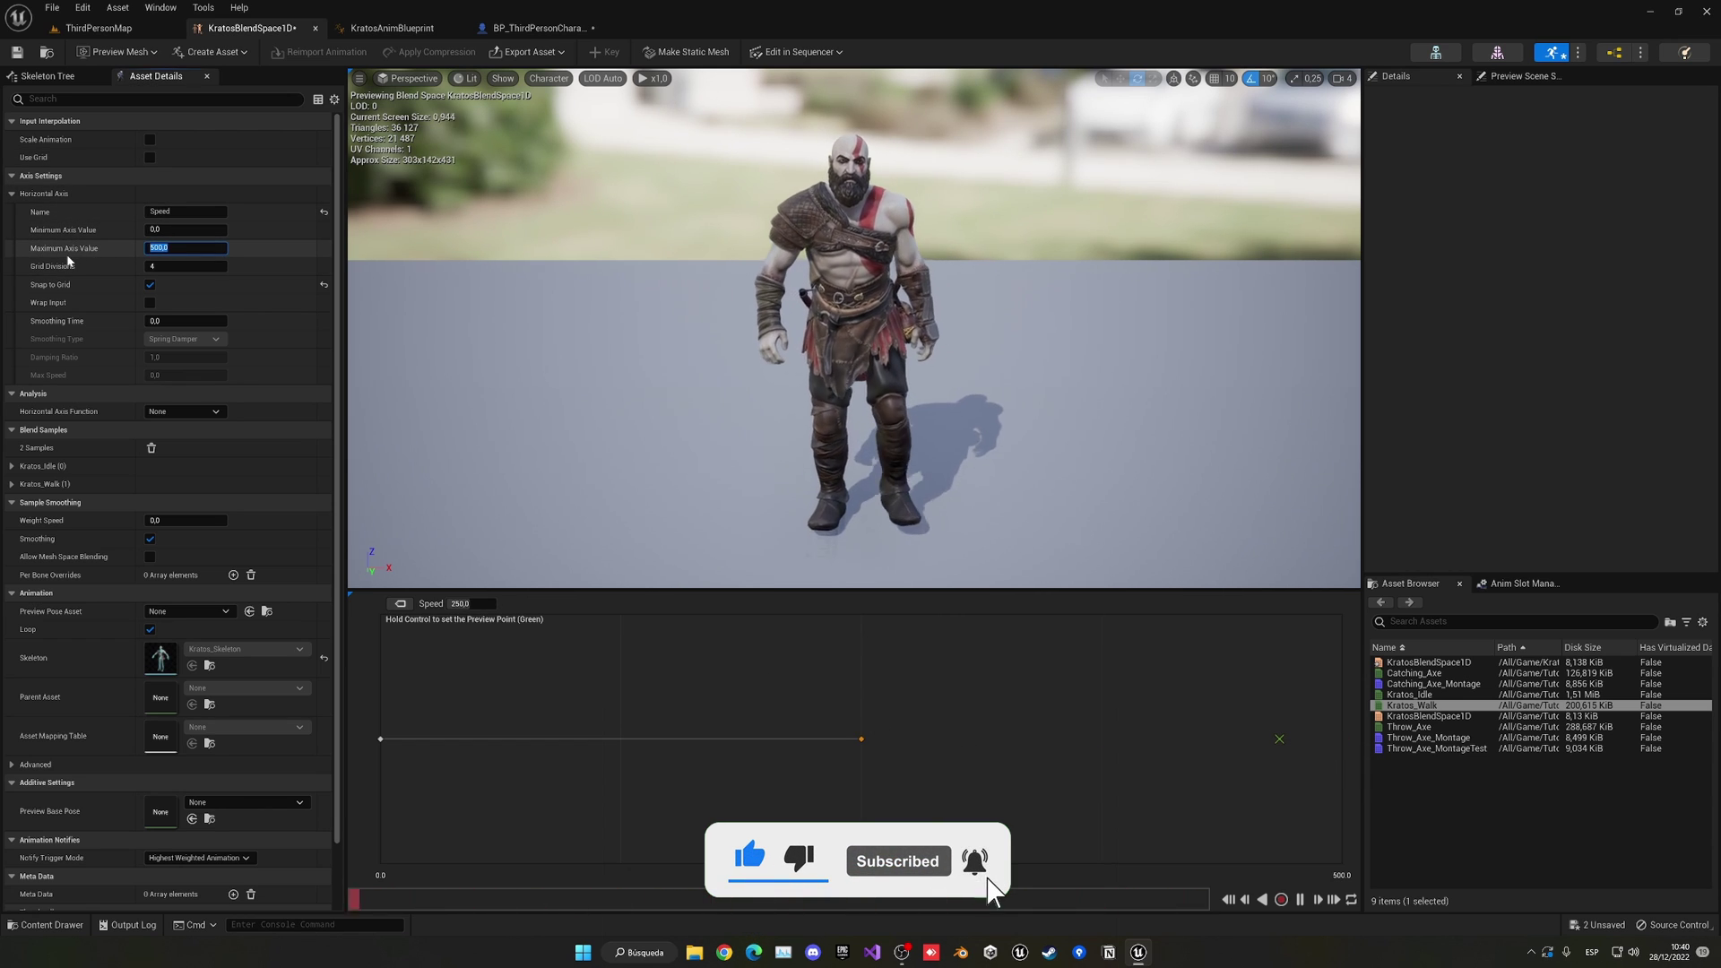
type("40")
key("BackSpace")
key("BackSpace")
type("375")
key("Tab")
type("3")
key("Return")
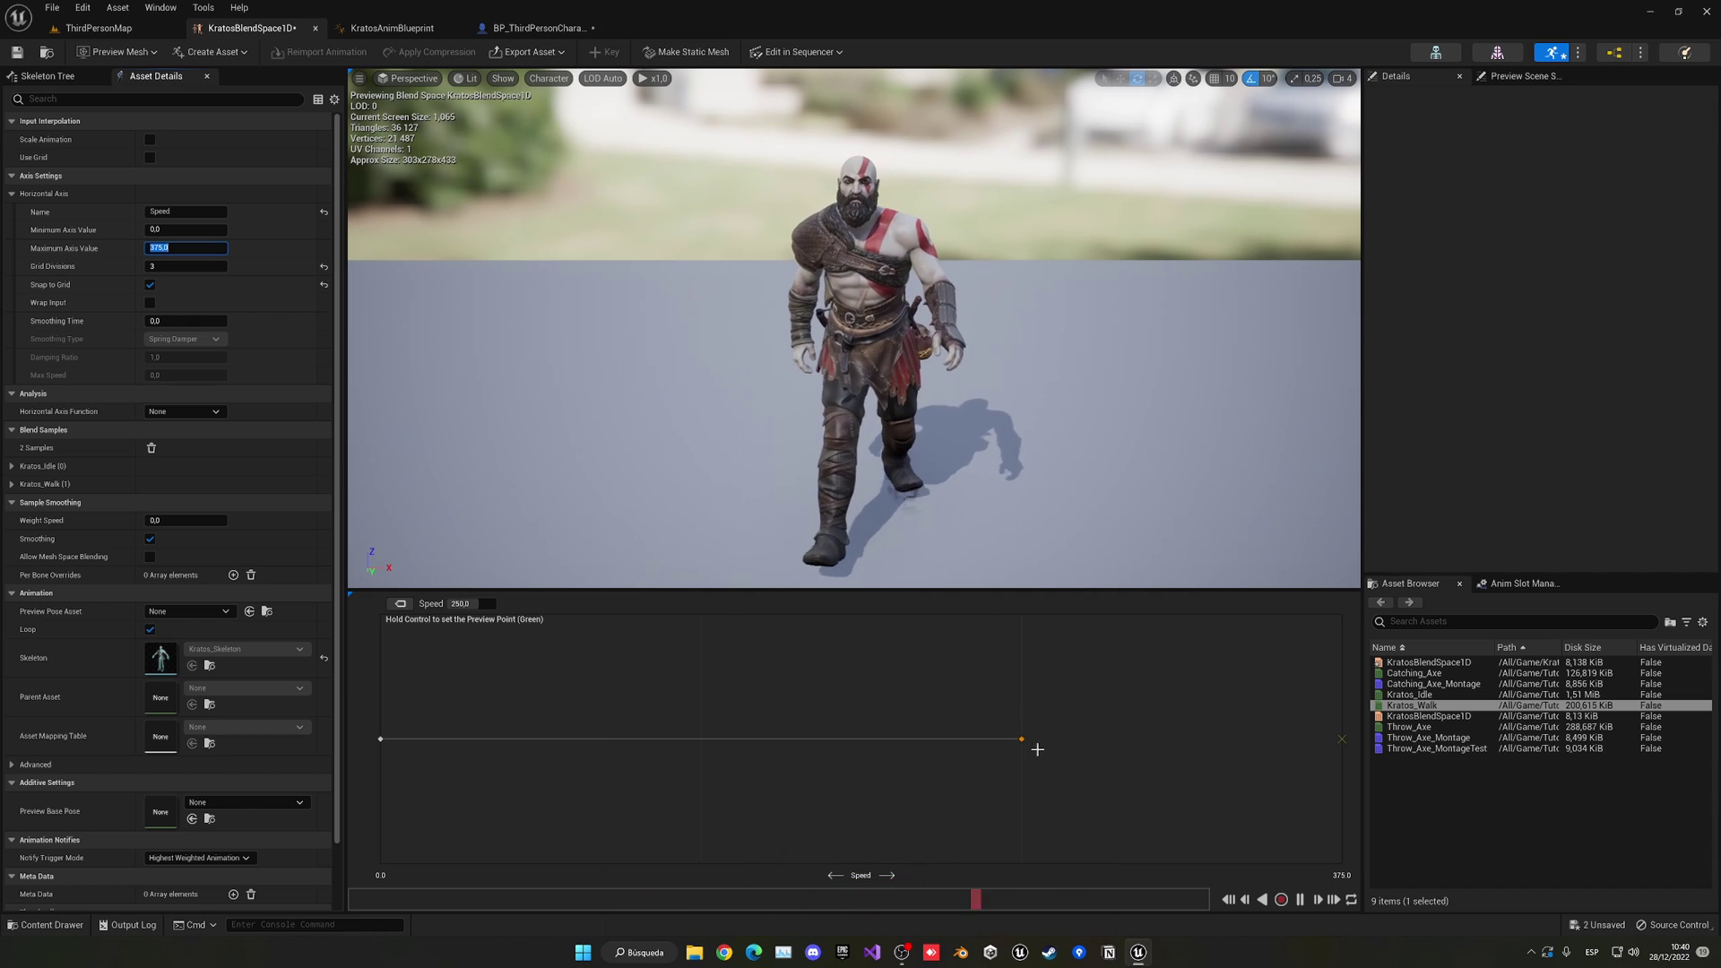
key("ctrl+s")
- Play-test ThirdPersonMap, walking Kratos forward, left and back to check the animation
left_click(97, 27)
left_click(299, 53)
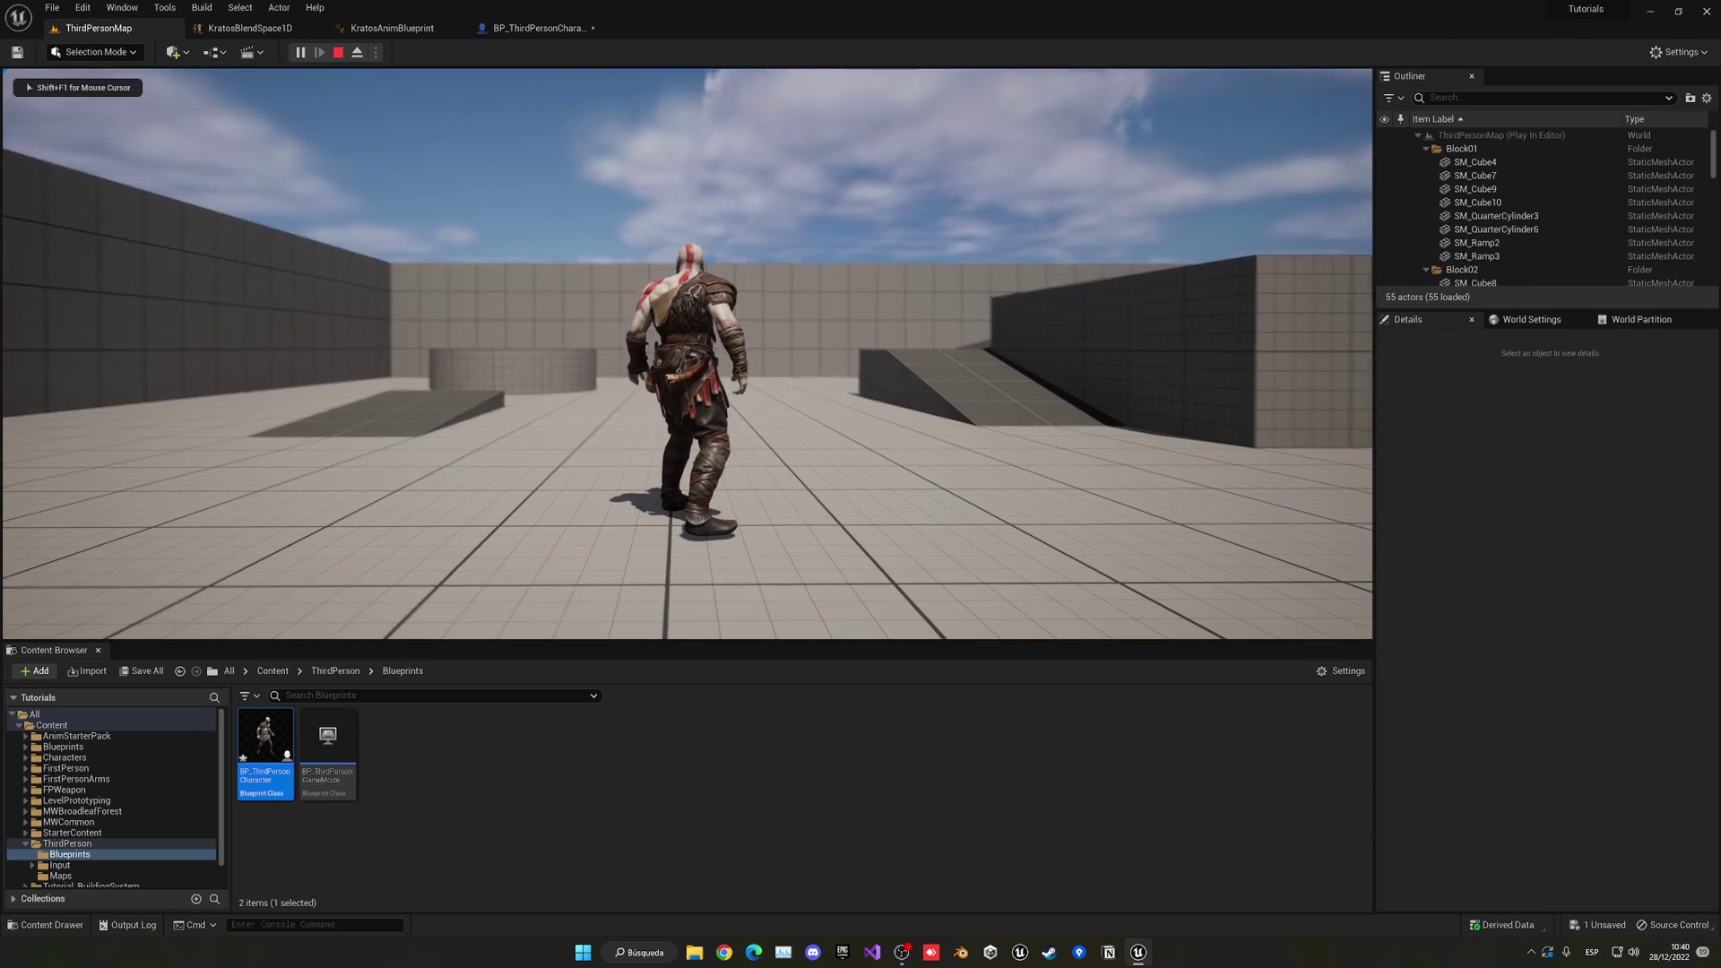
key("w")
key("w")
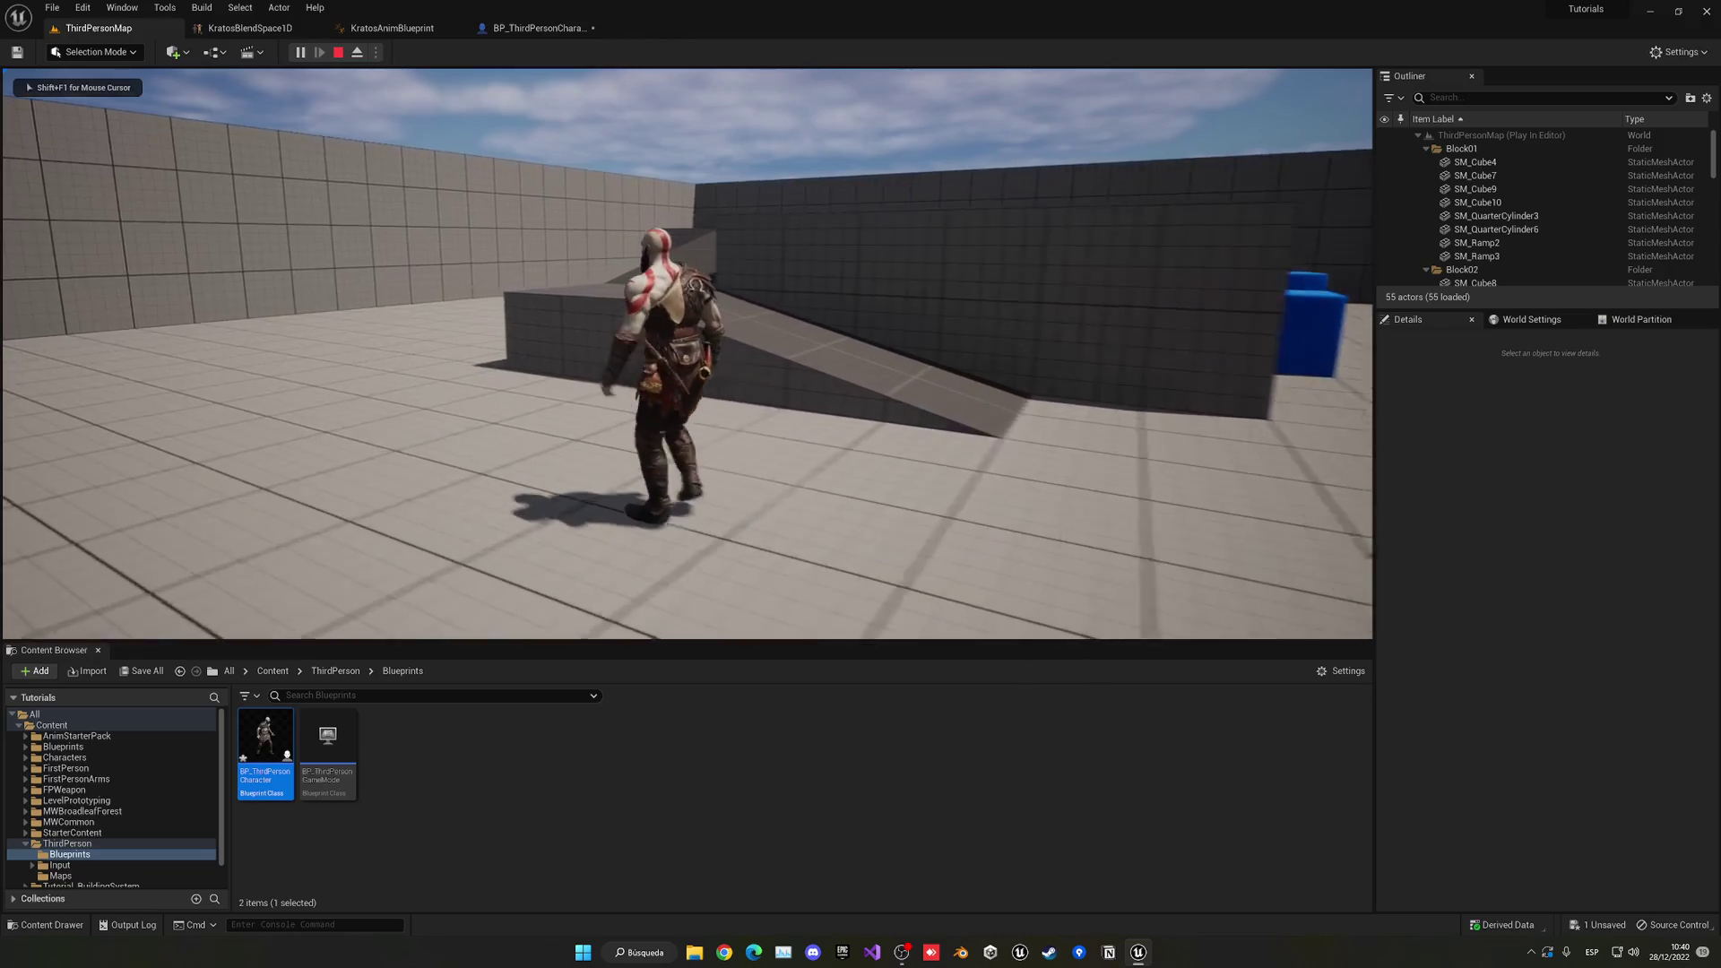
key("a")
key("s")
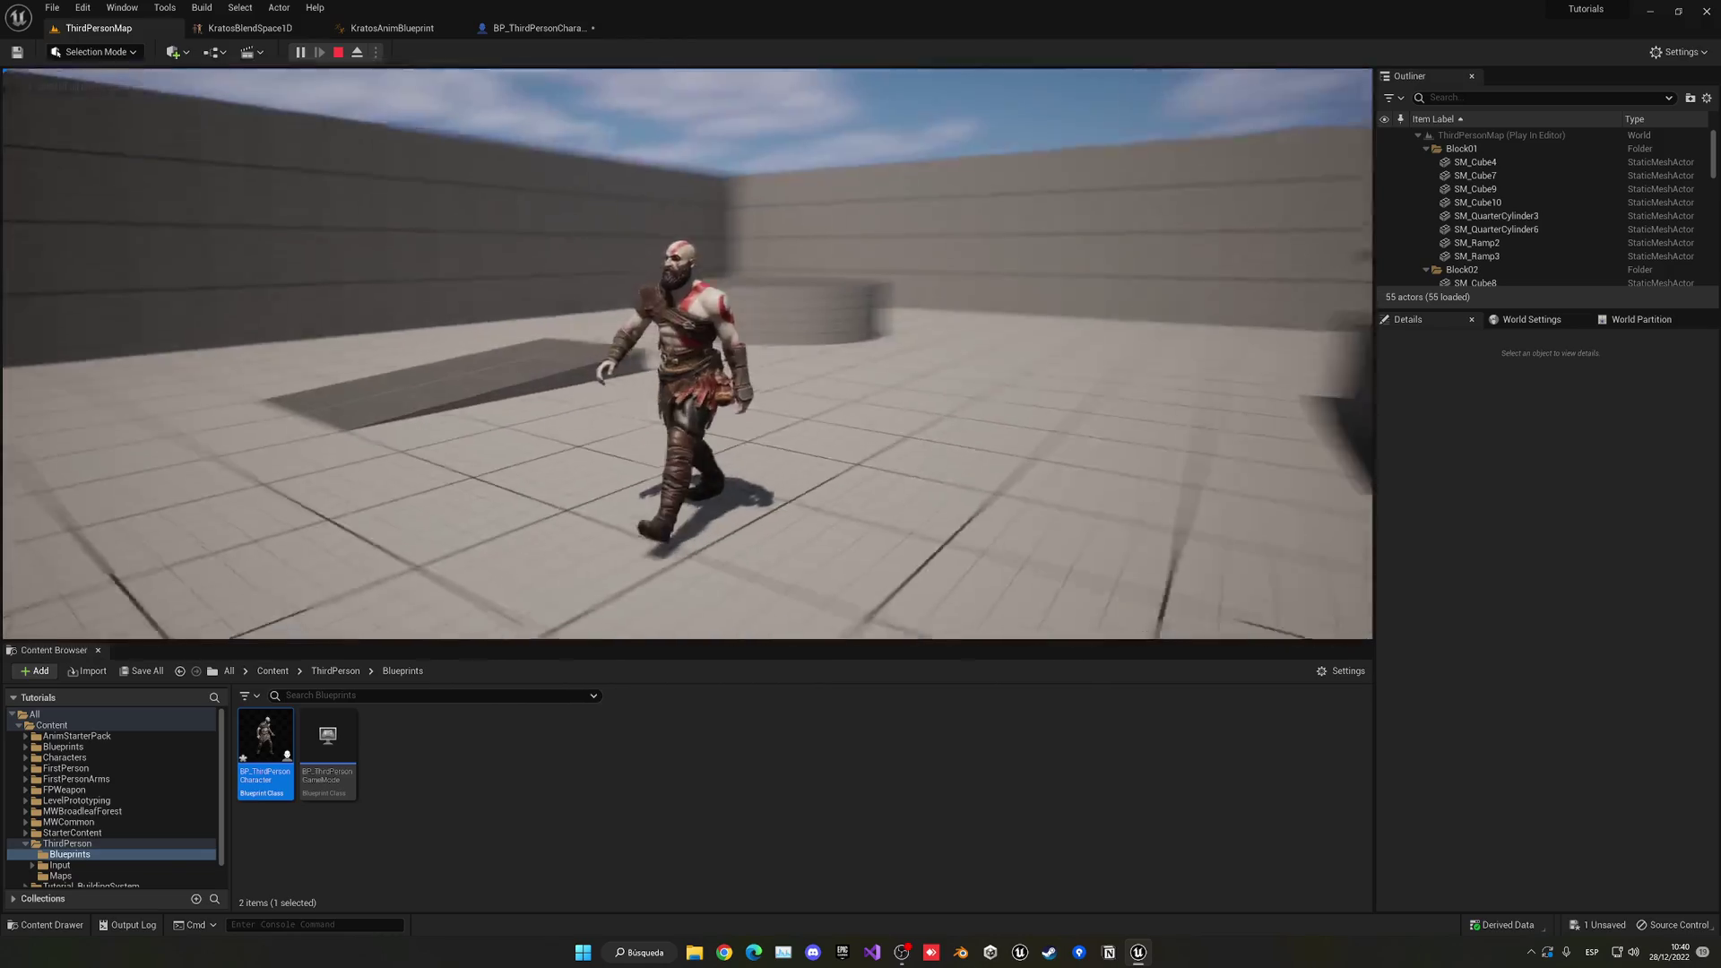
key("w")
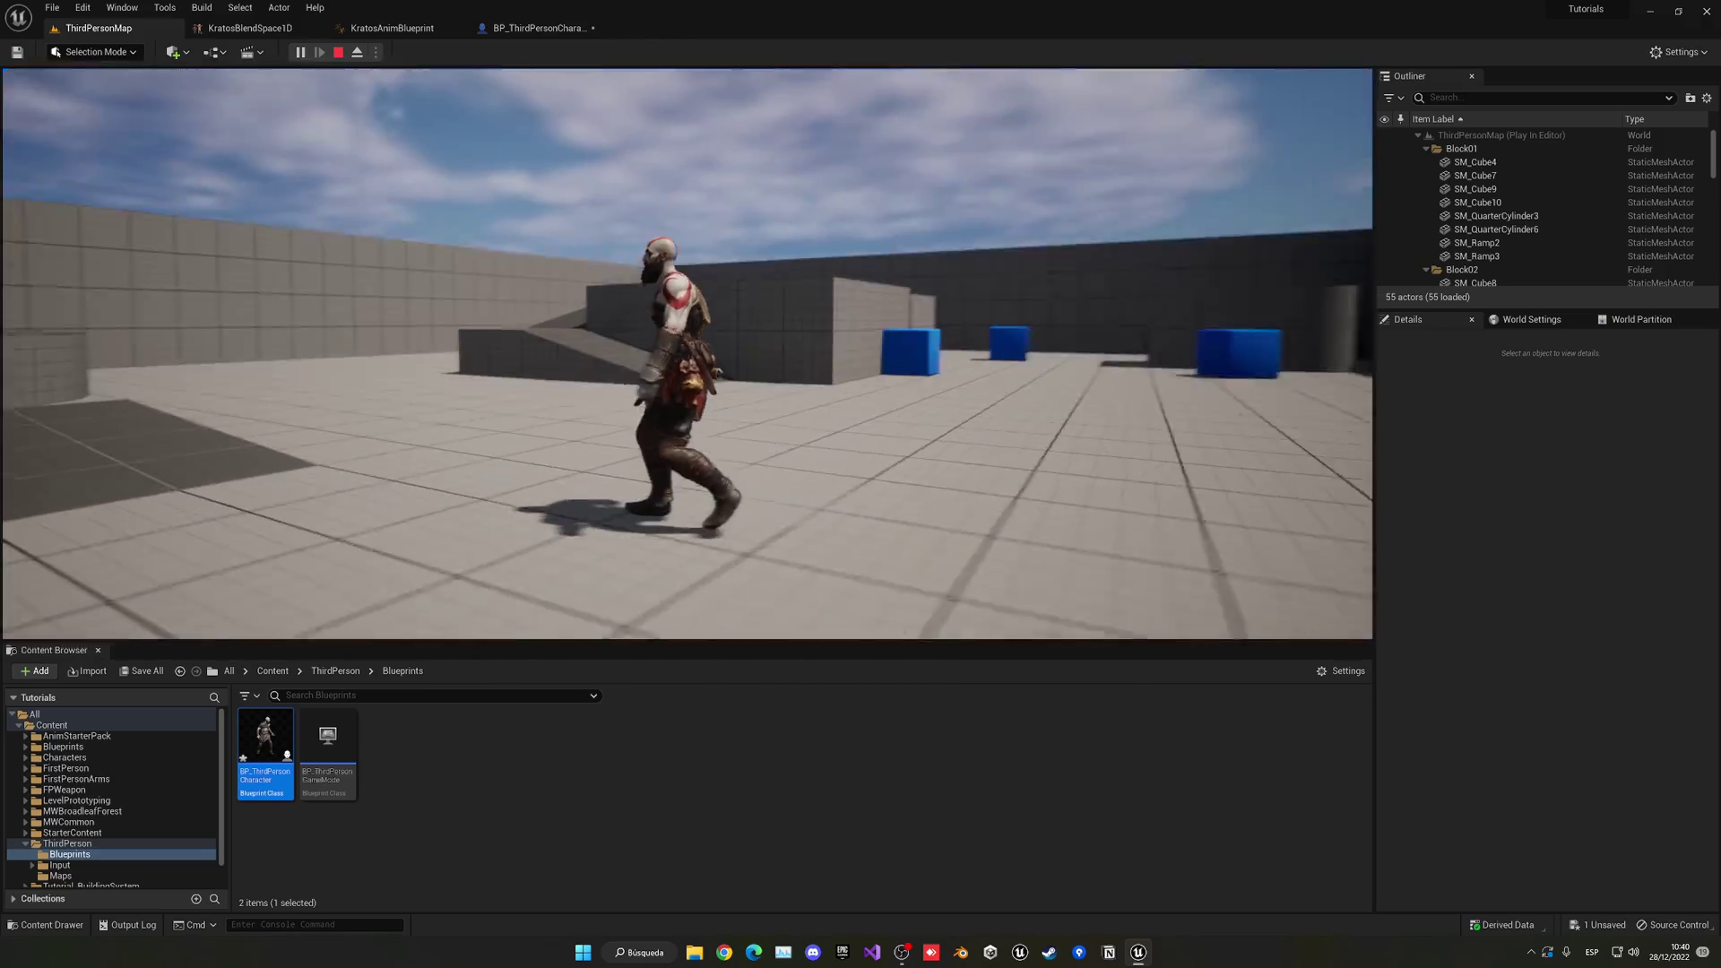
key("Escape")
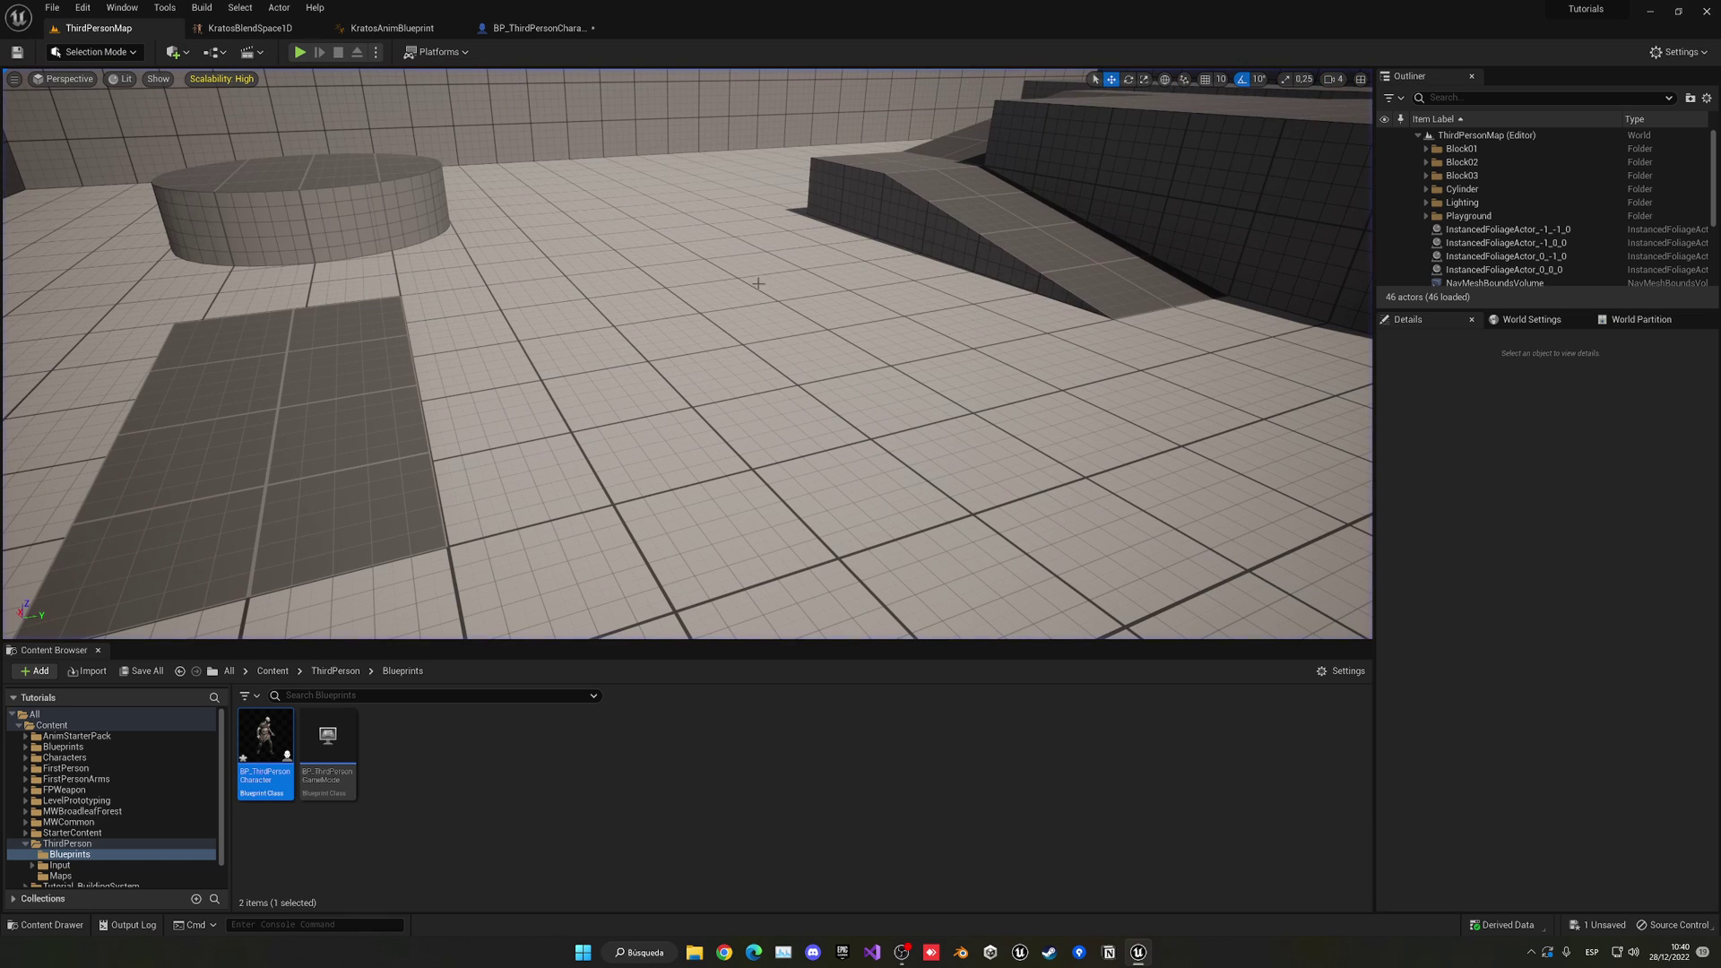
- Add a Slot 'DefaultSlot' node in KratosAnimBlueprint's AnimGraph after shifting Speed and blend space left
left_click(392, 28)
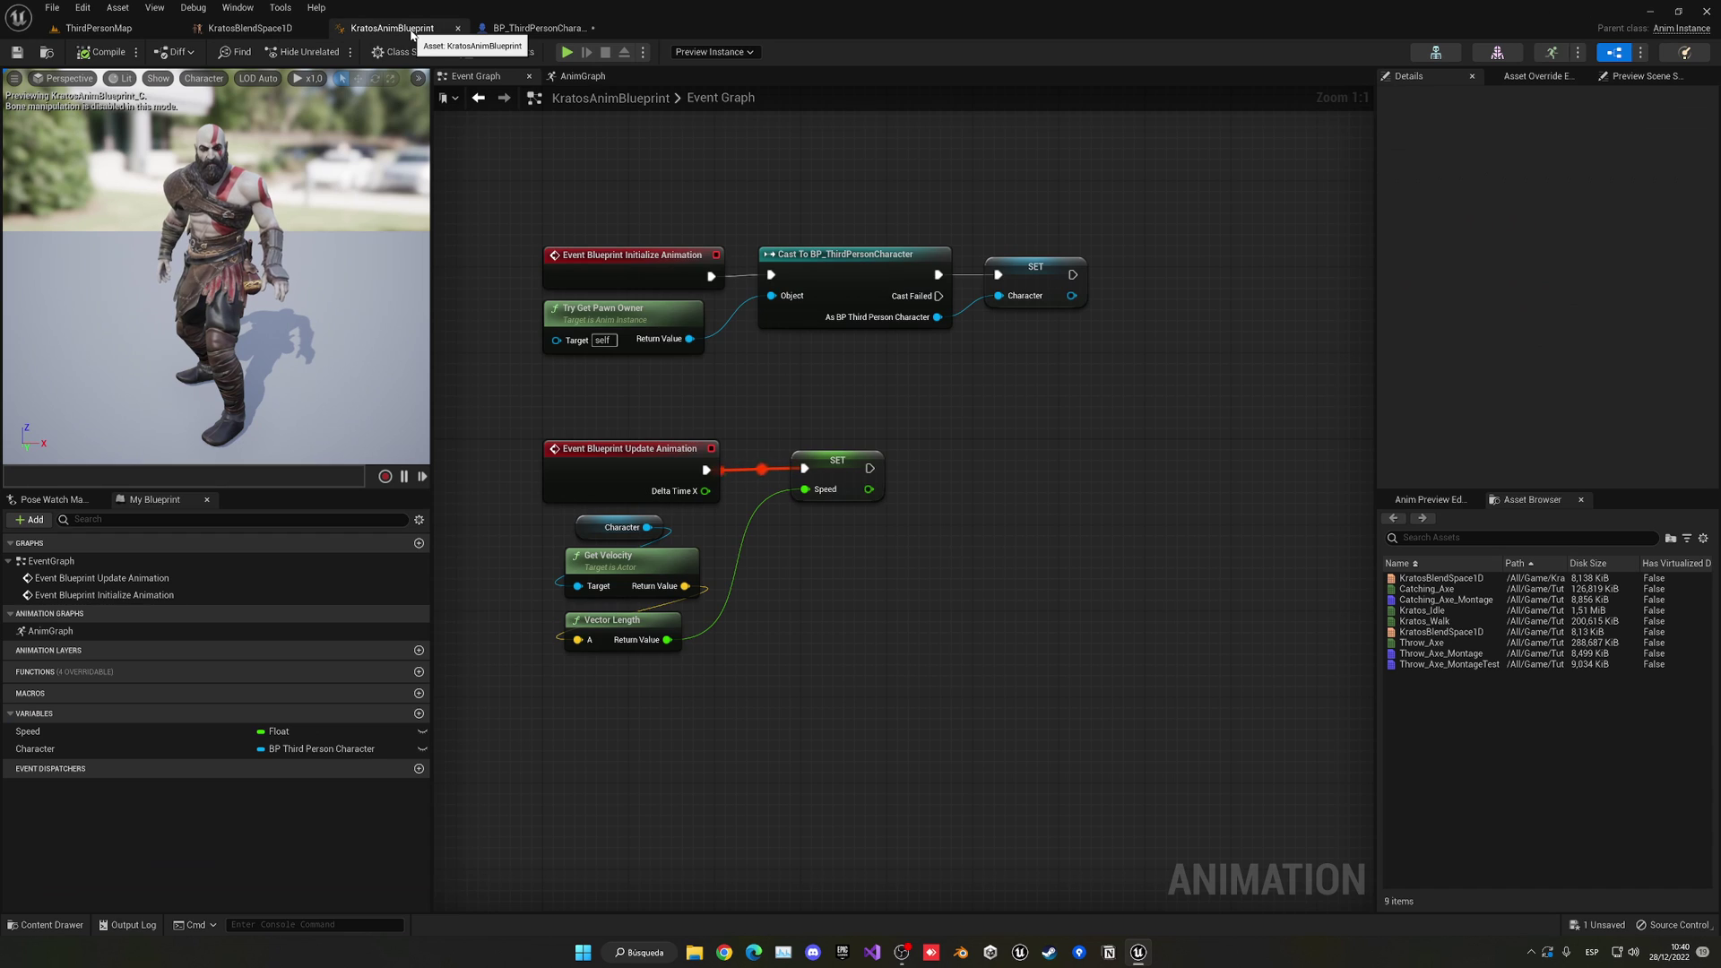
left_click(583, 77)
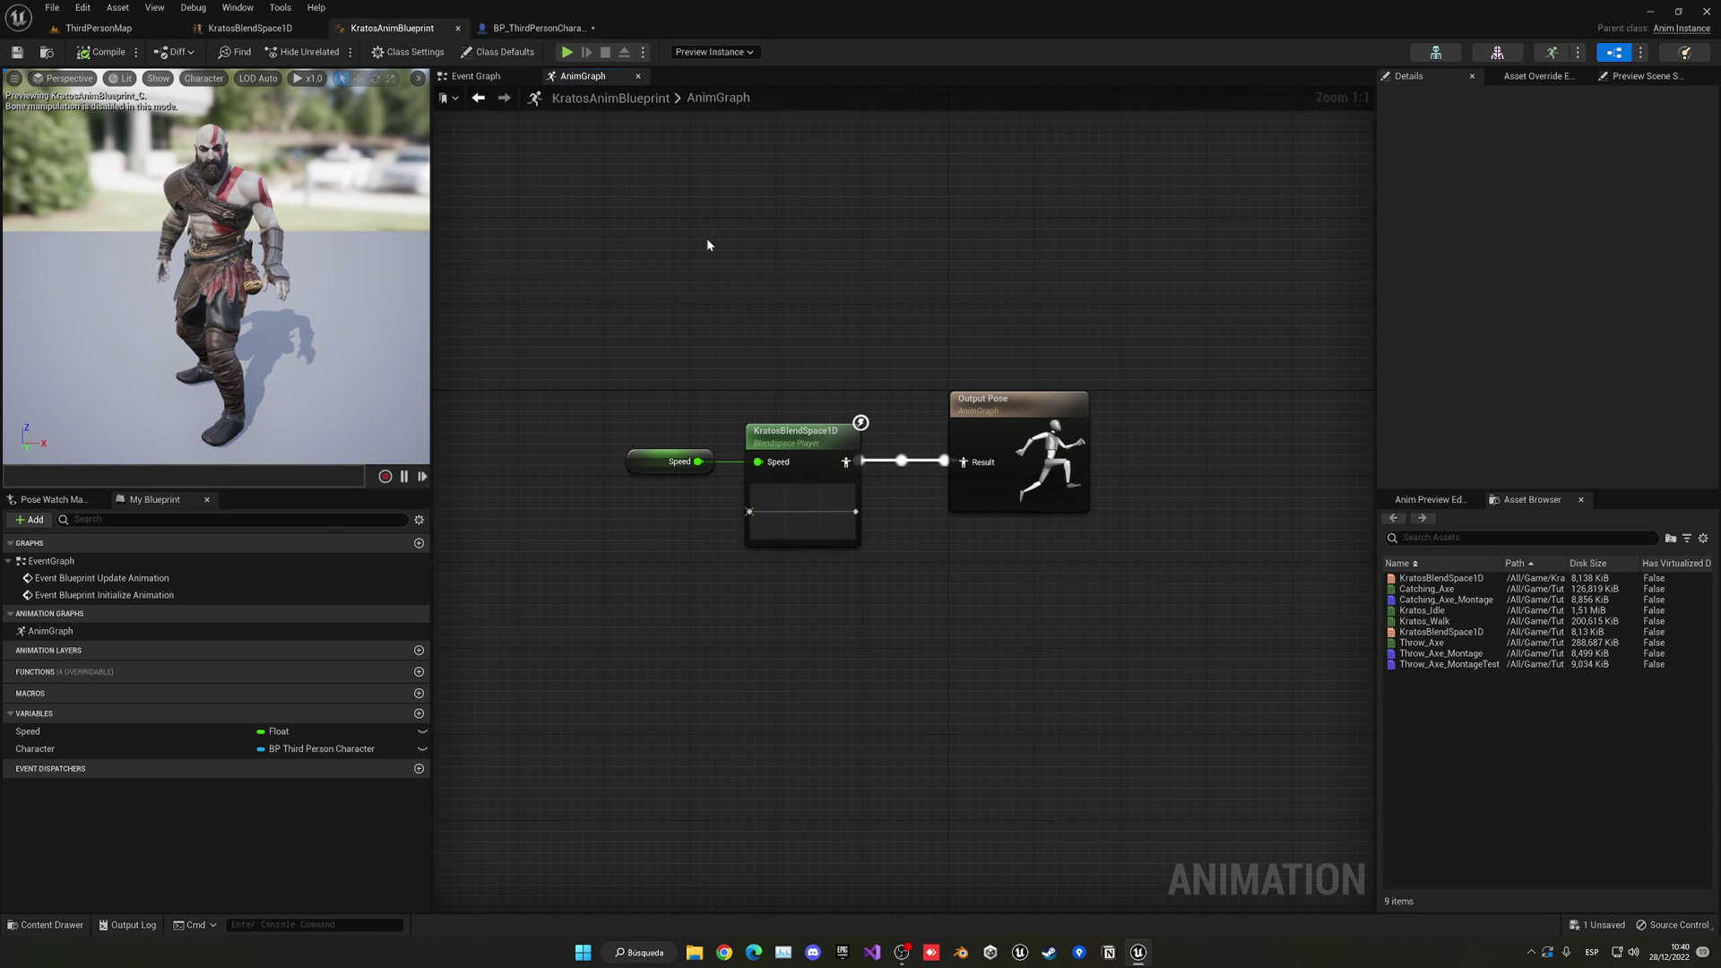
left_click_drag(600, 338, 737, 466)
left_click(687, 488)
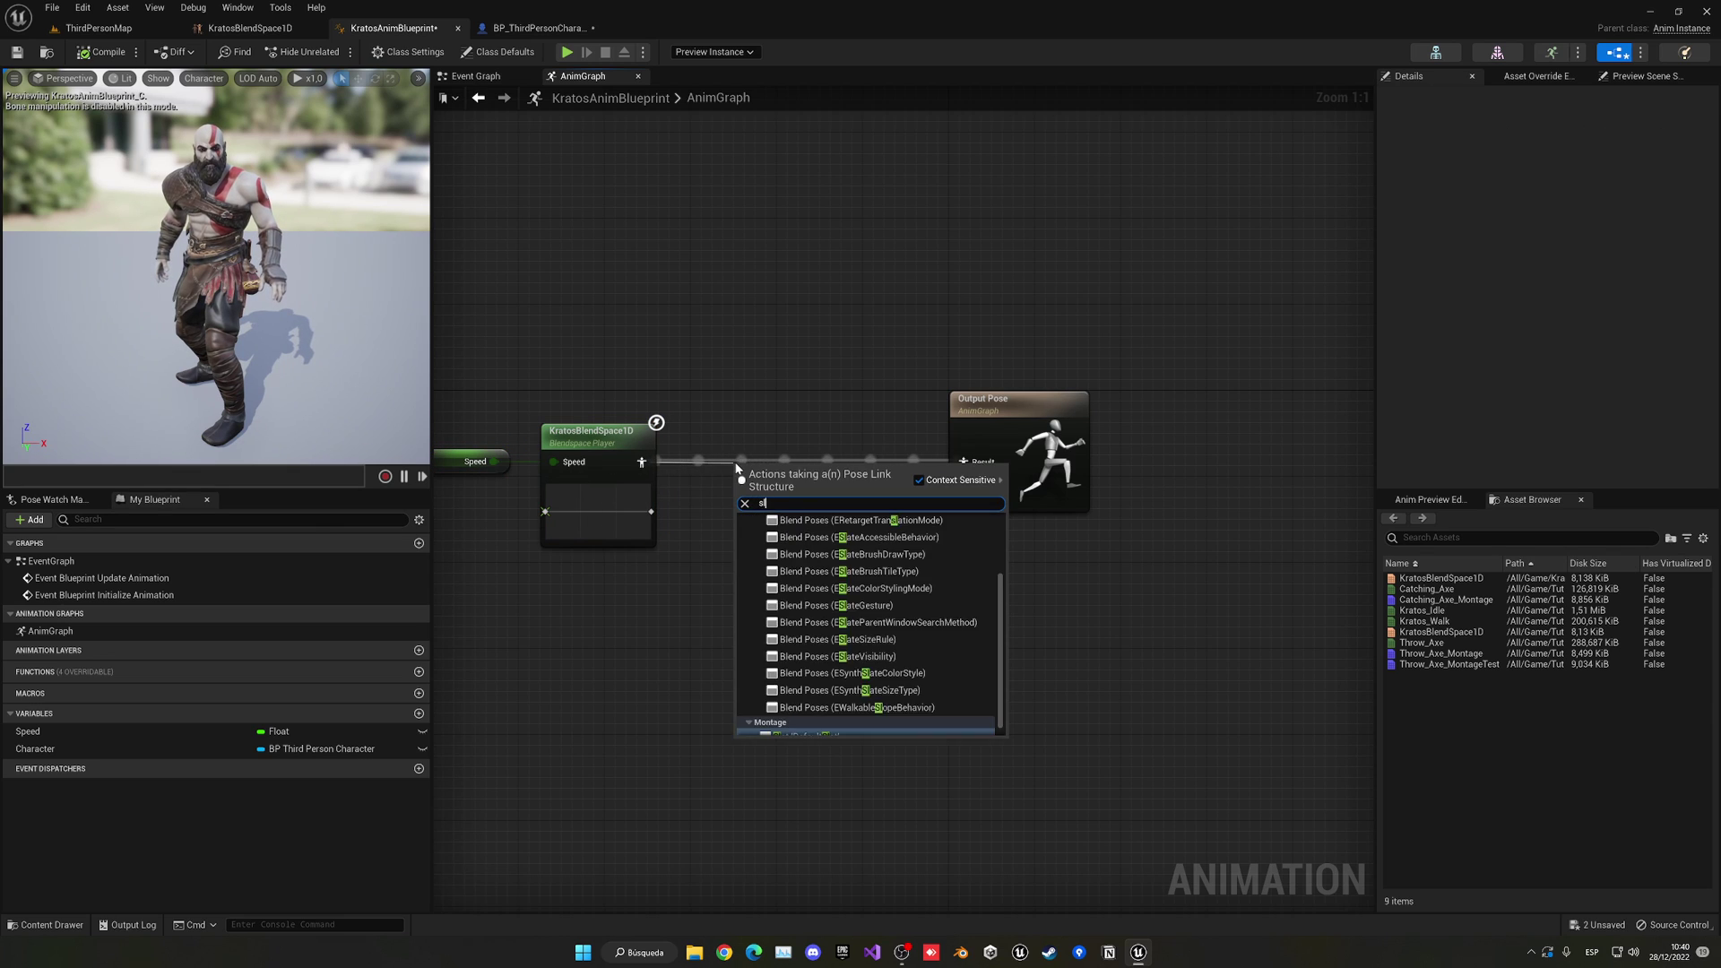
type("slot df")
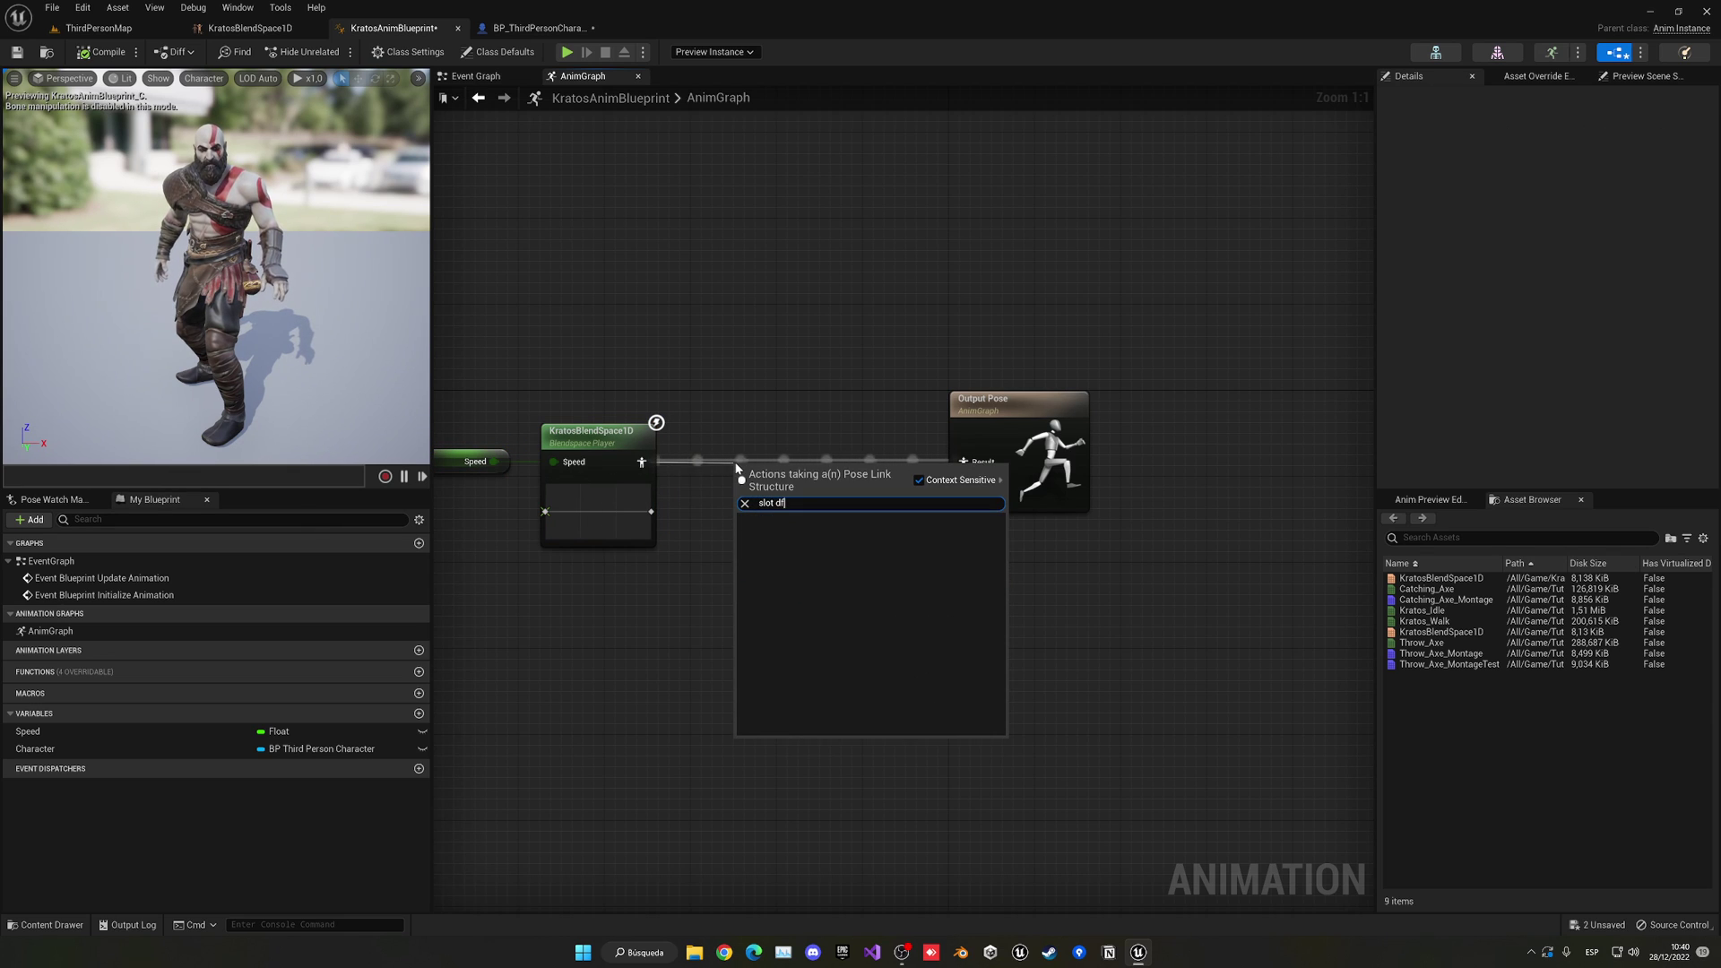
key("Return")
left_click(777, 441)
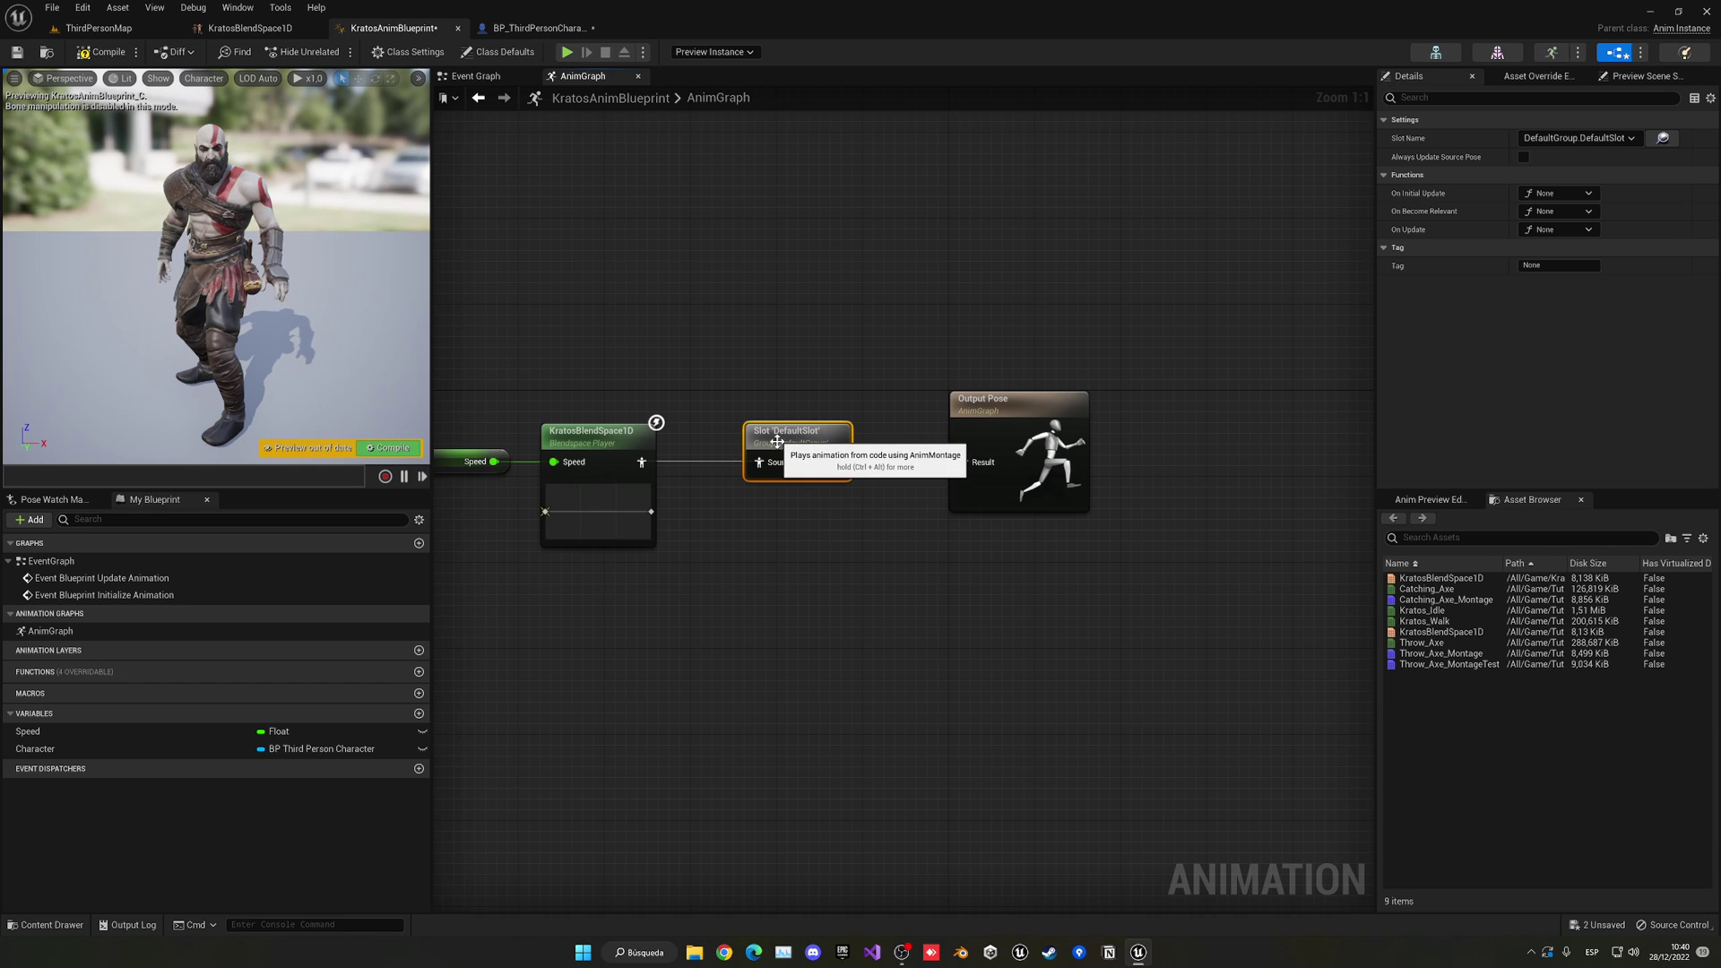
left_click(841, 513)
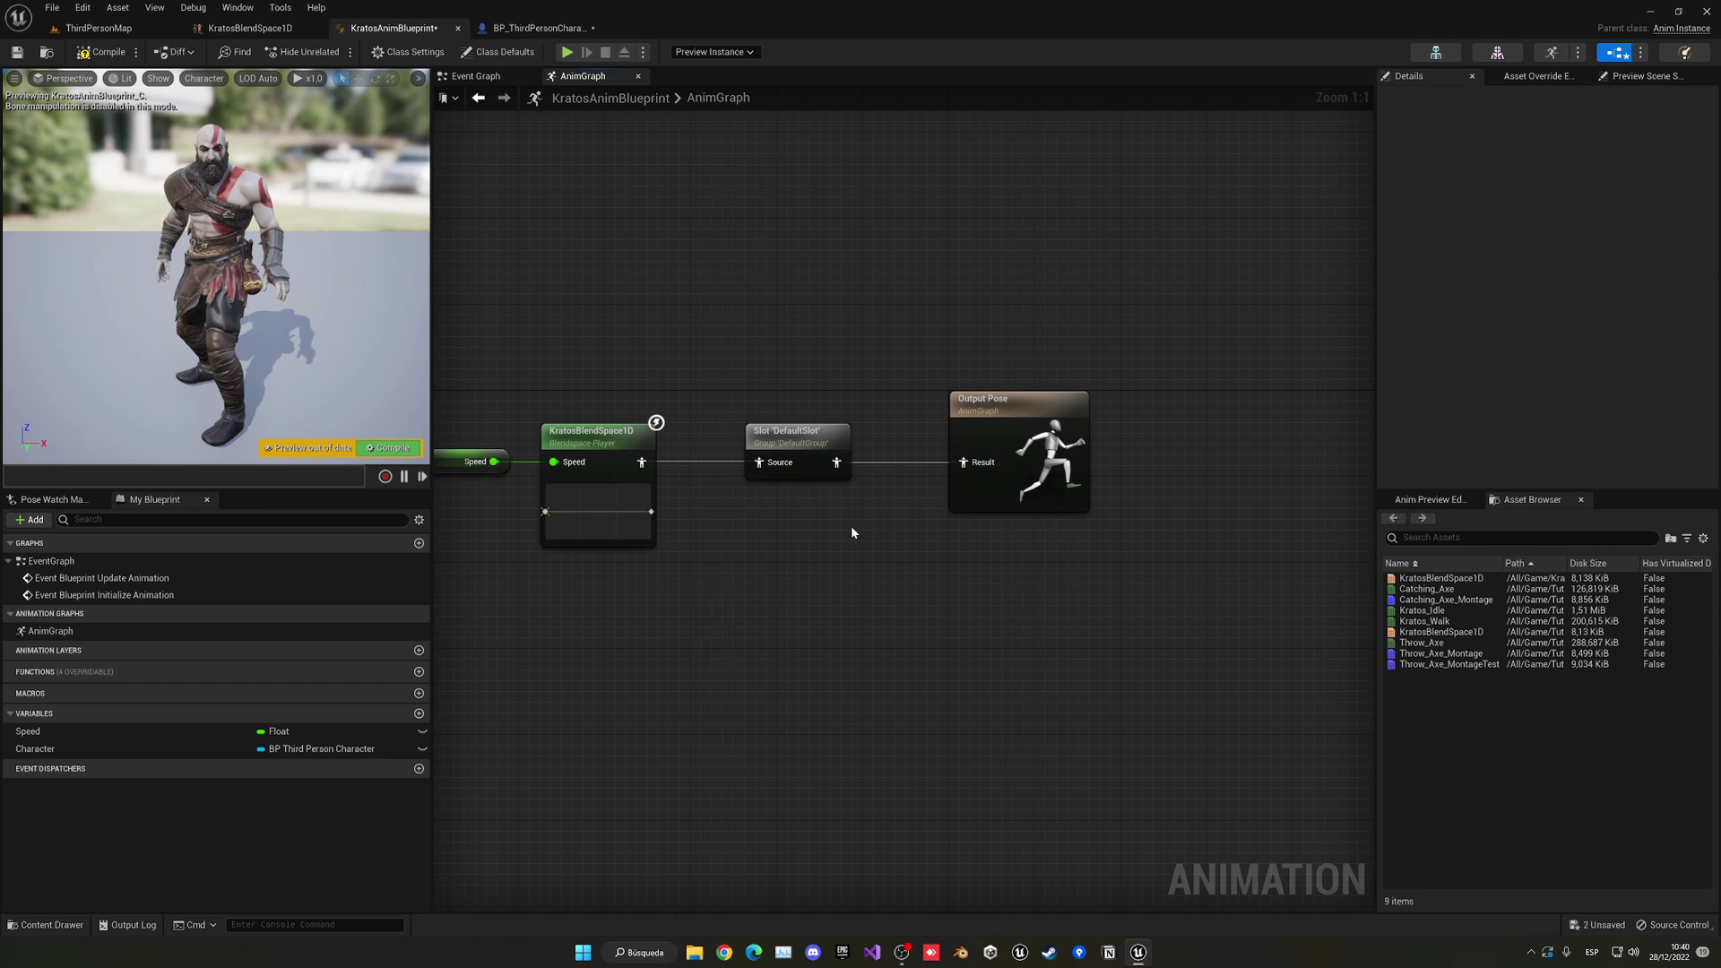
- Position the DefaultSlot node between KratosBlendSpace1D and Output Pose
right_click_drag(851, 528, 986, 522)
left_click(971, 473)
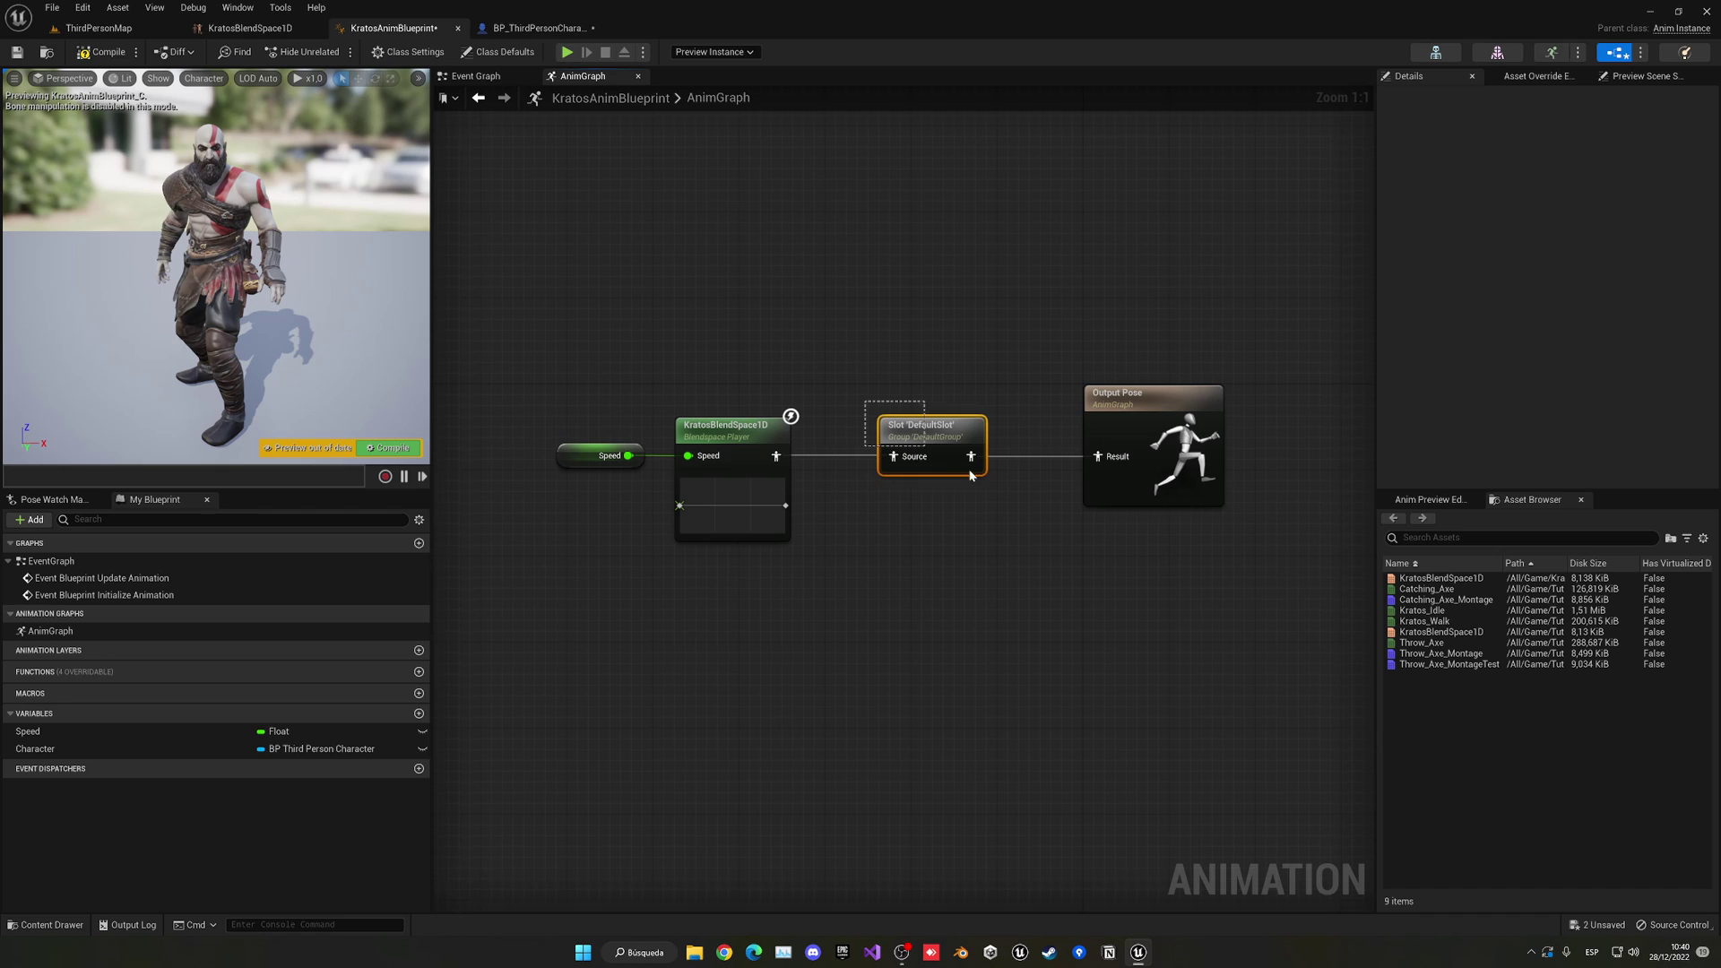
left_click_drag(1015, 503, 1010, 505)
left_click(1010, 506)
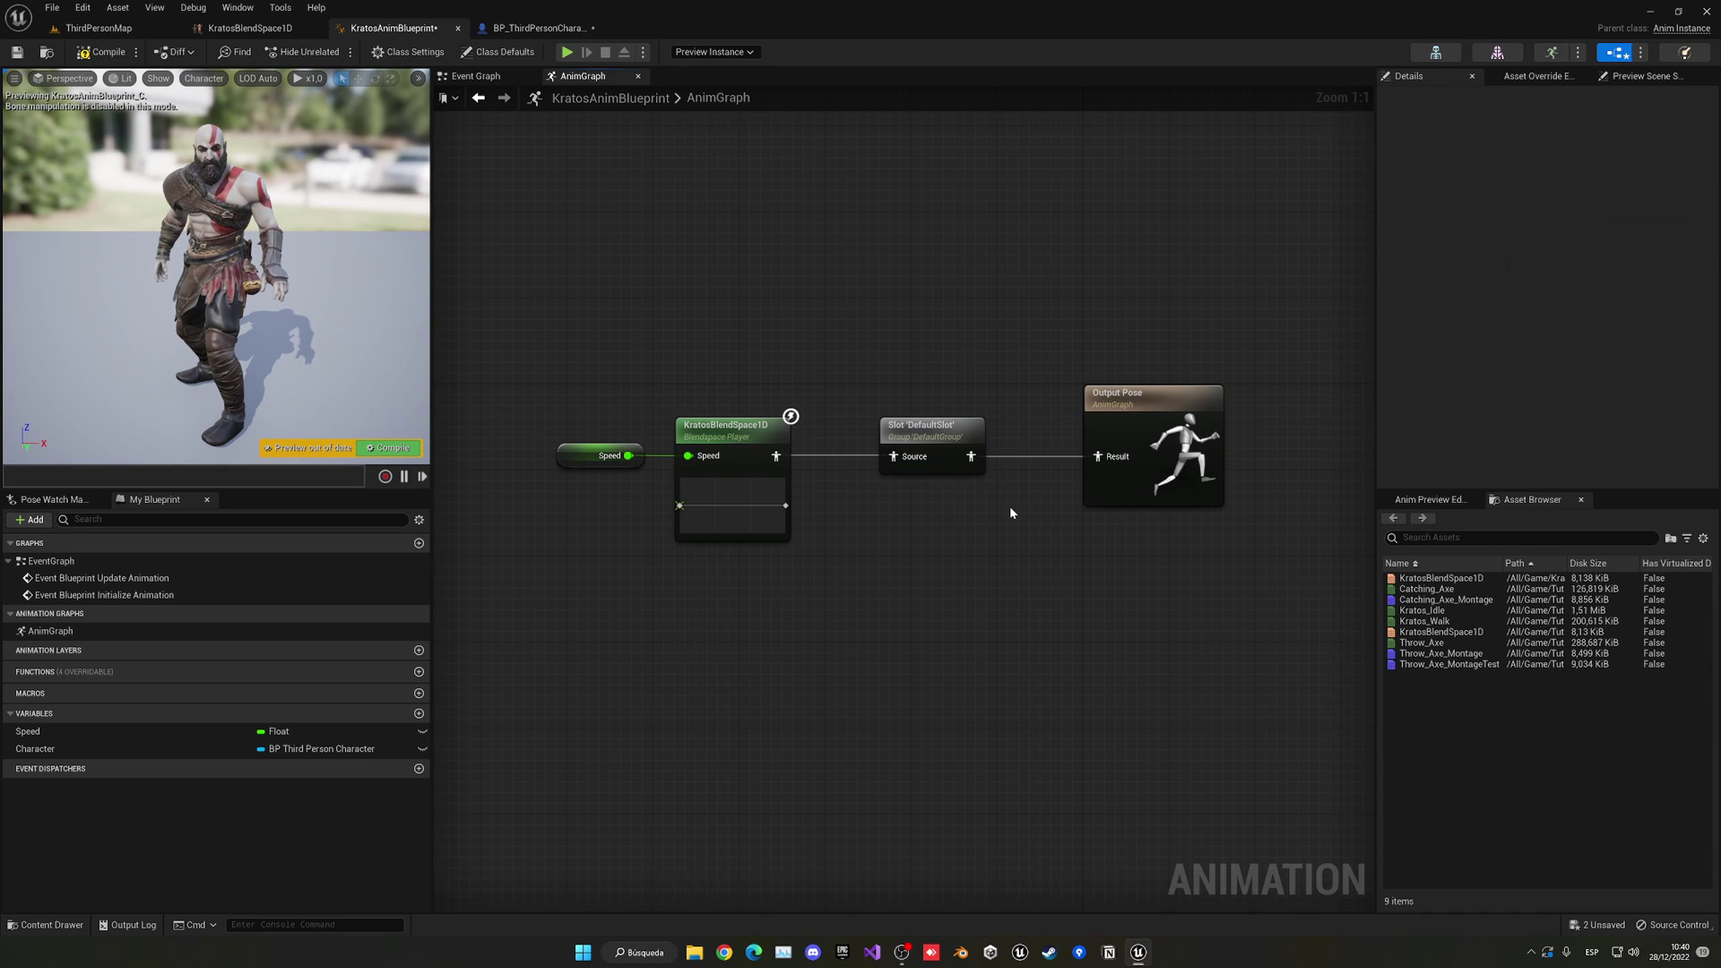
left_click(923, 430)
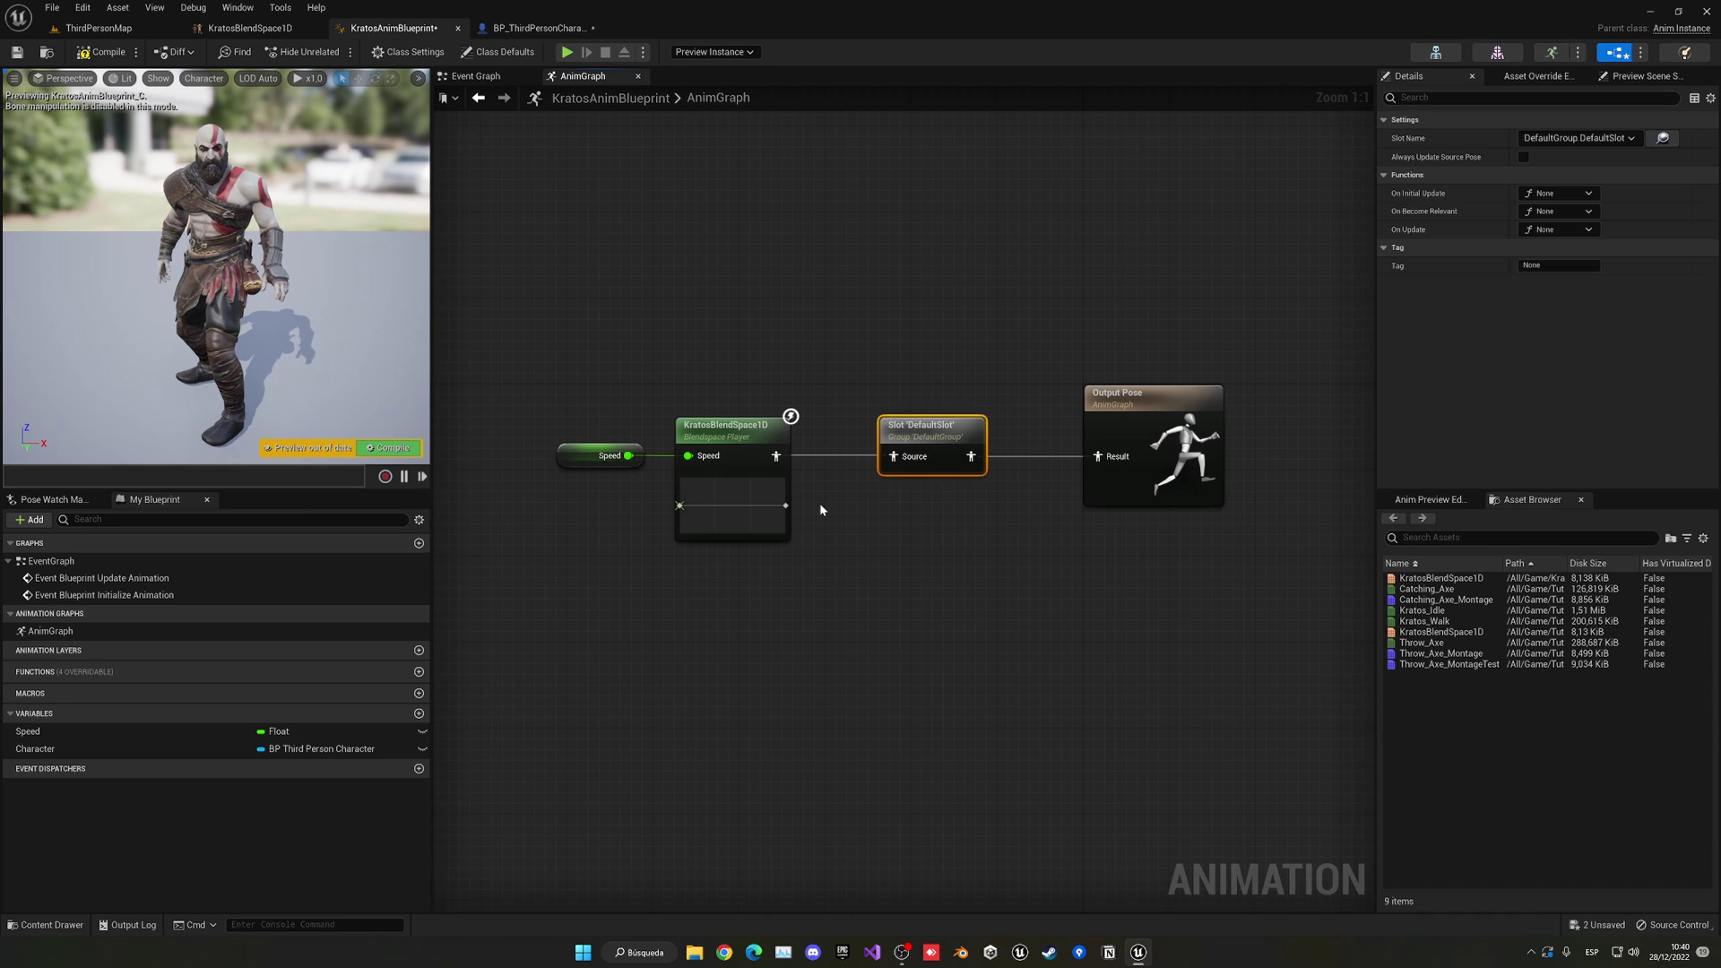
left_click(728, 484)
left_click(851, 617)
left_click_drag(874, 396, 1011, 448)
left_click_drag(587, 364, 861, 604)
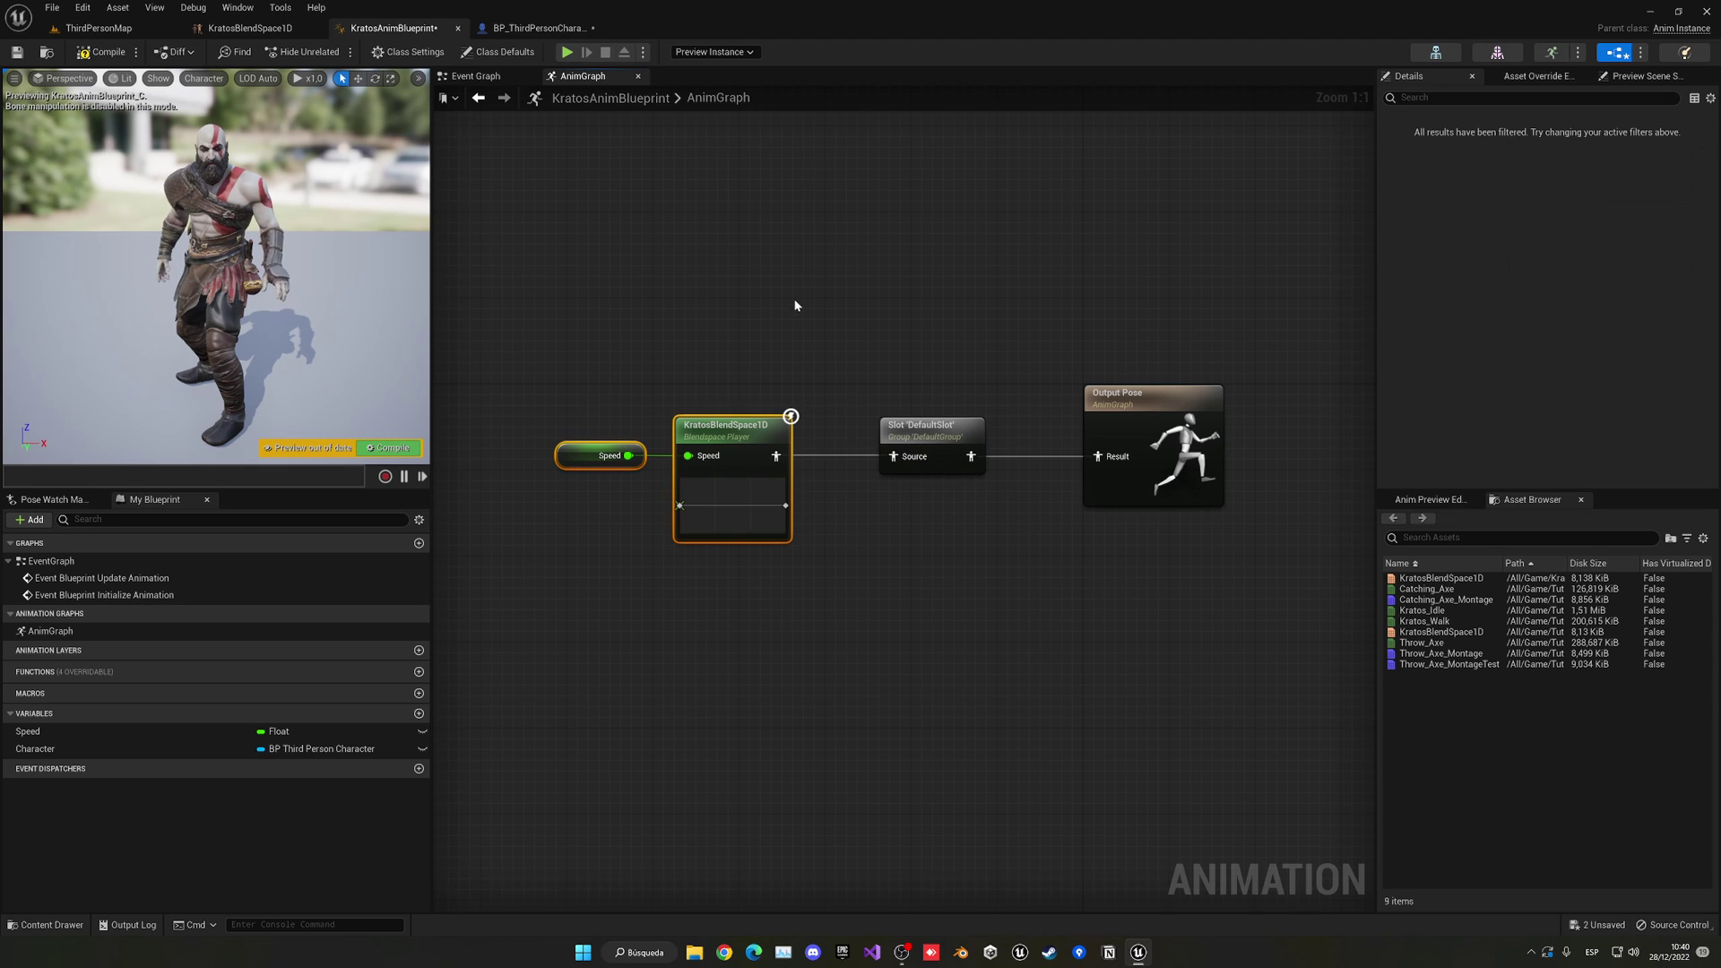
left_click_drag(795, 308, 818, 613)
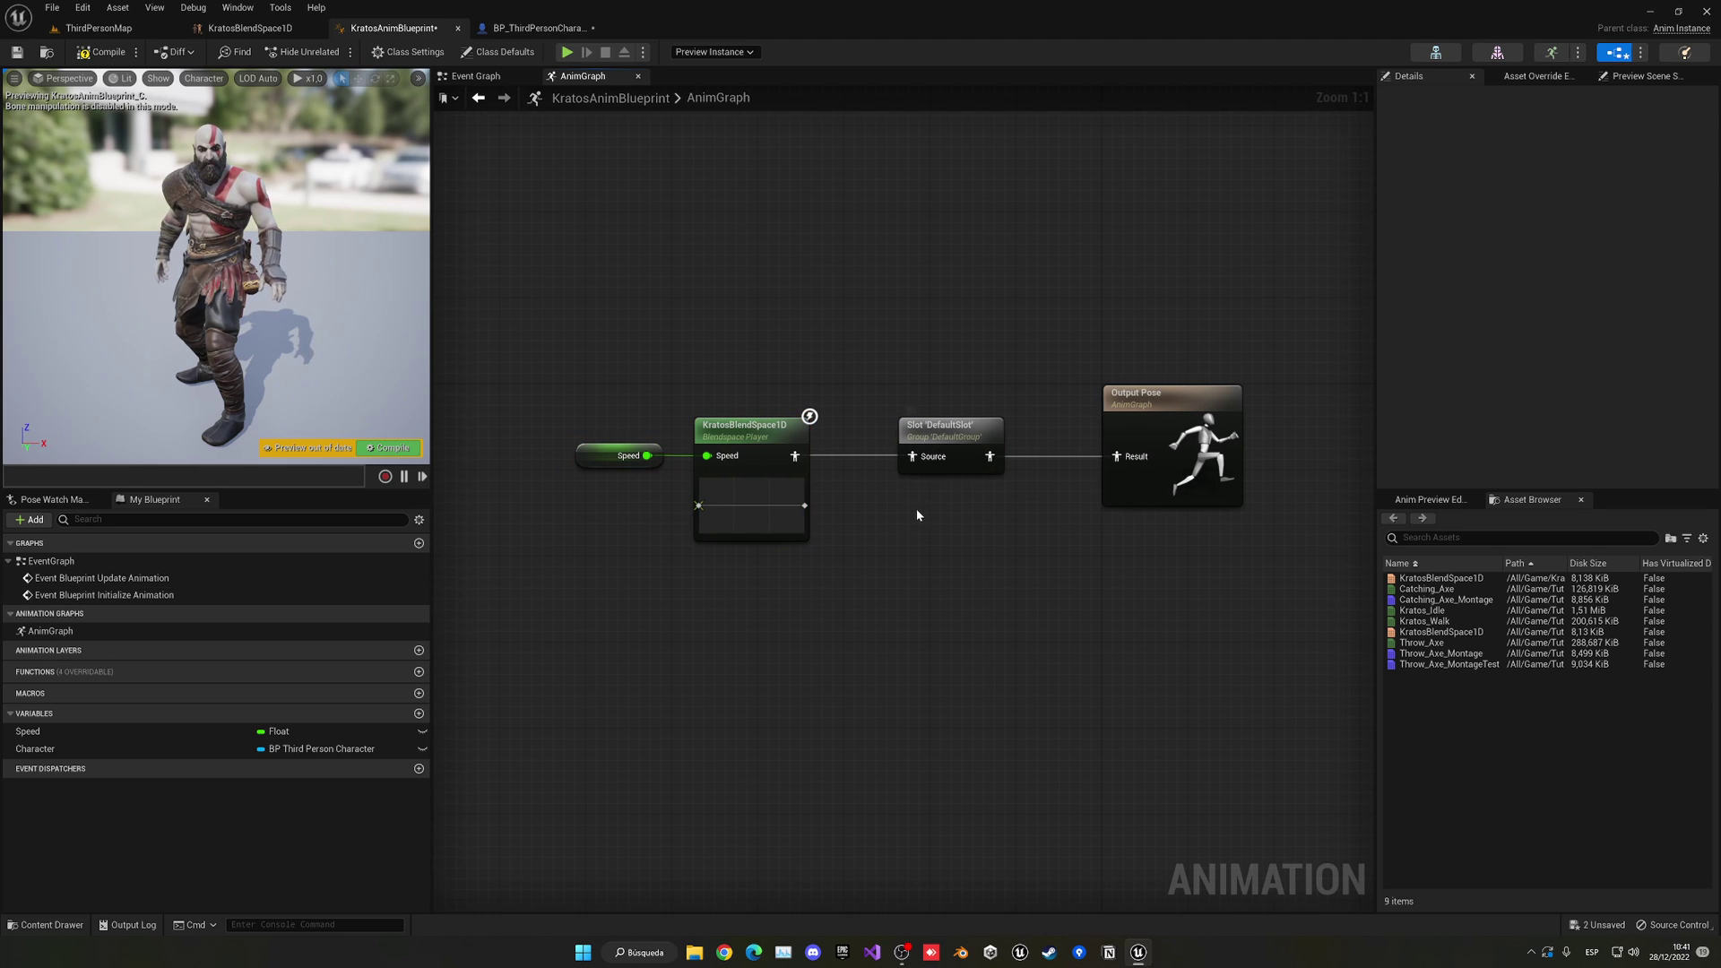
left_click_drag(923, 429, 966, 429)
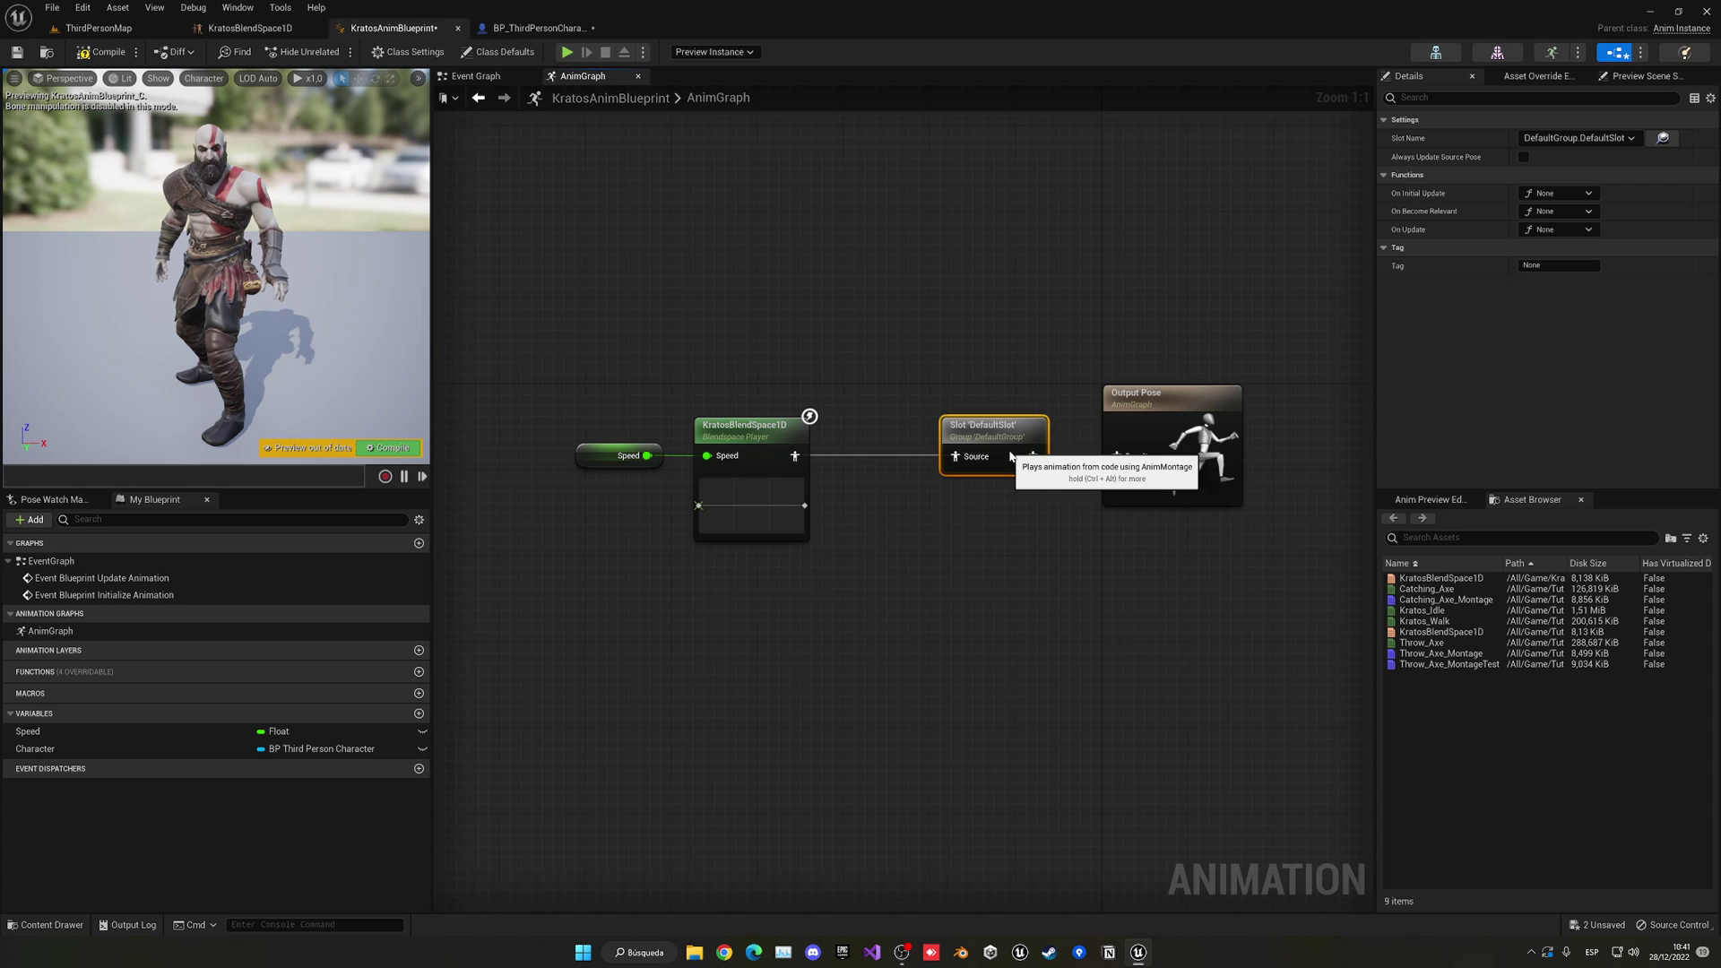
- Align the Speed, blend space and Slot nodes, then compile the anim blueprint with F7
left_click_drag(640, 353, 804, 454)
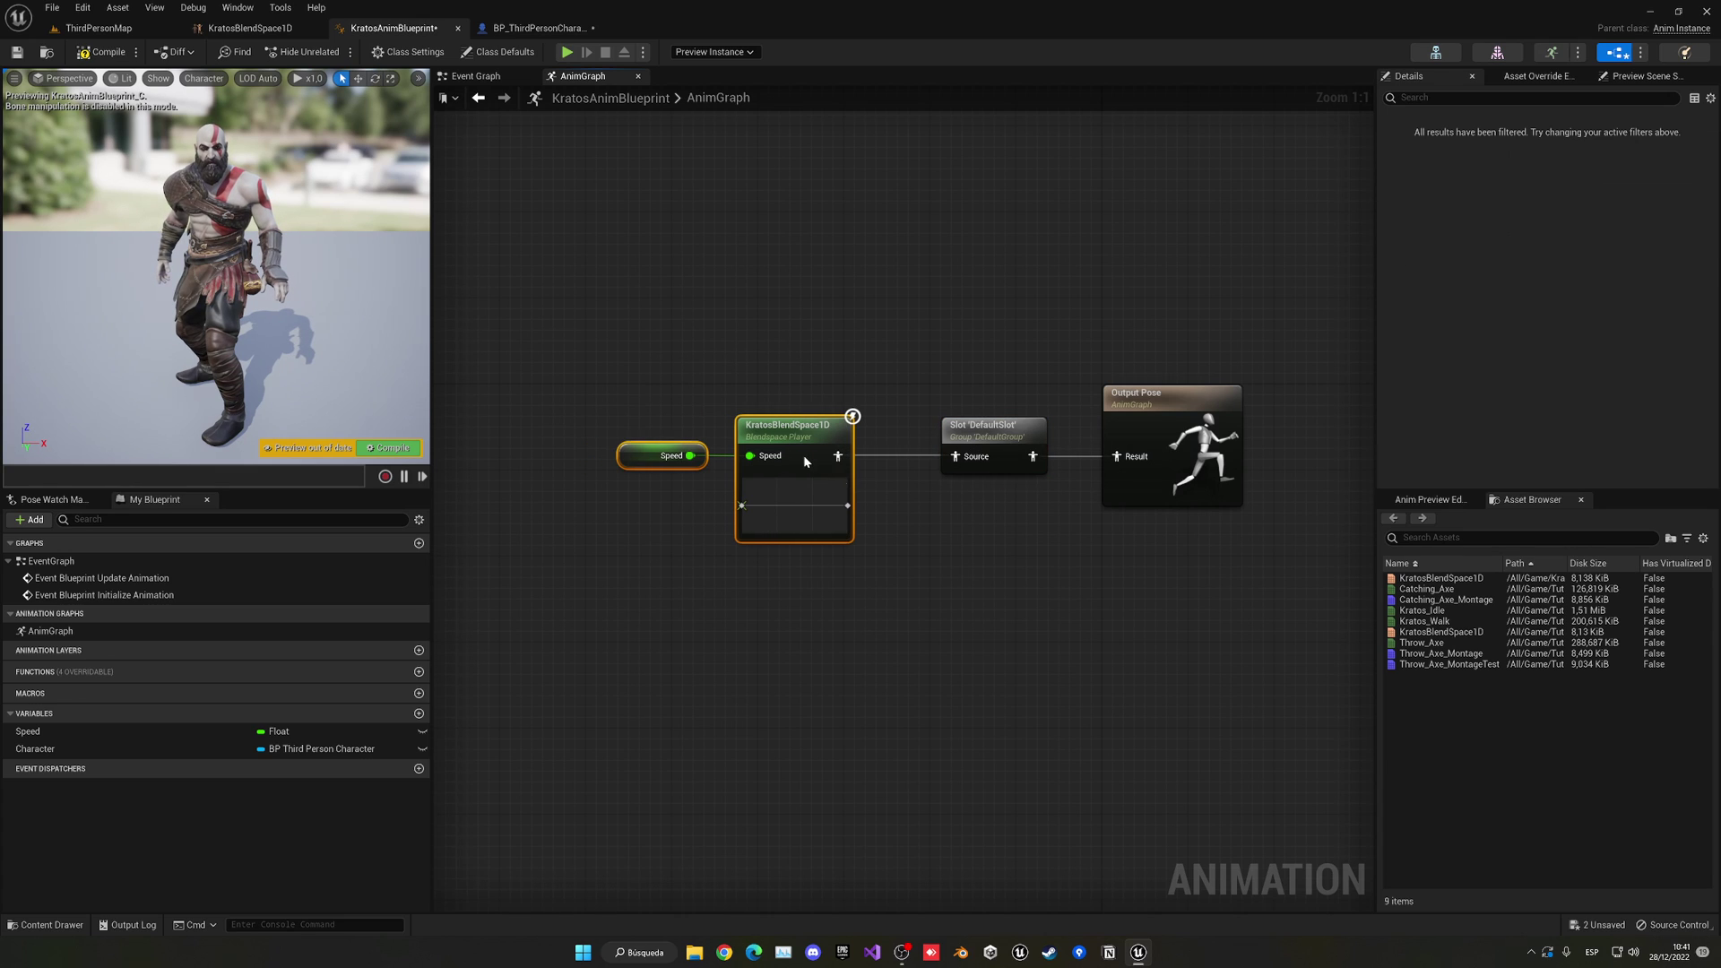
left_click(1002, 448)
left_click_drag(1002, 448, 982, 448)
left_click(984, 513)
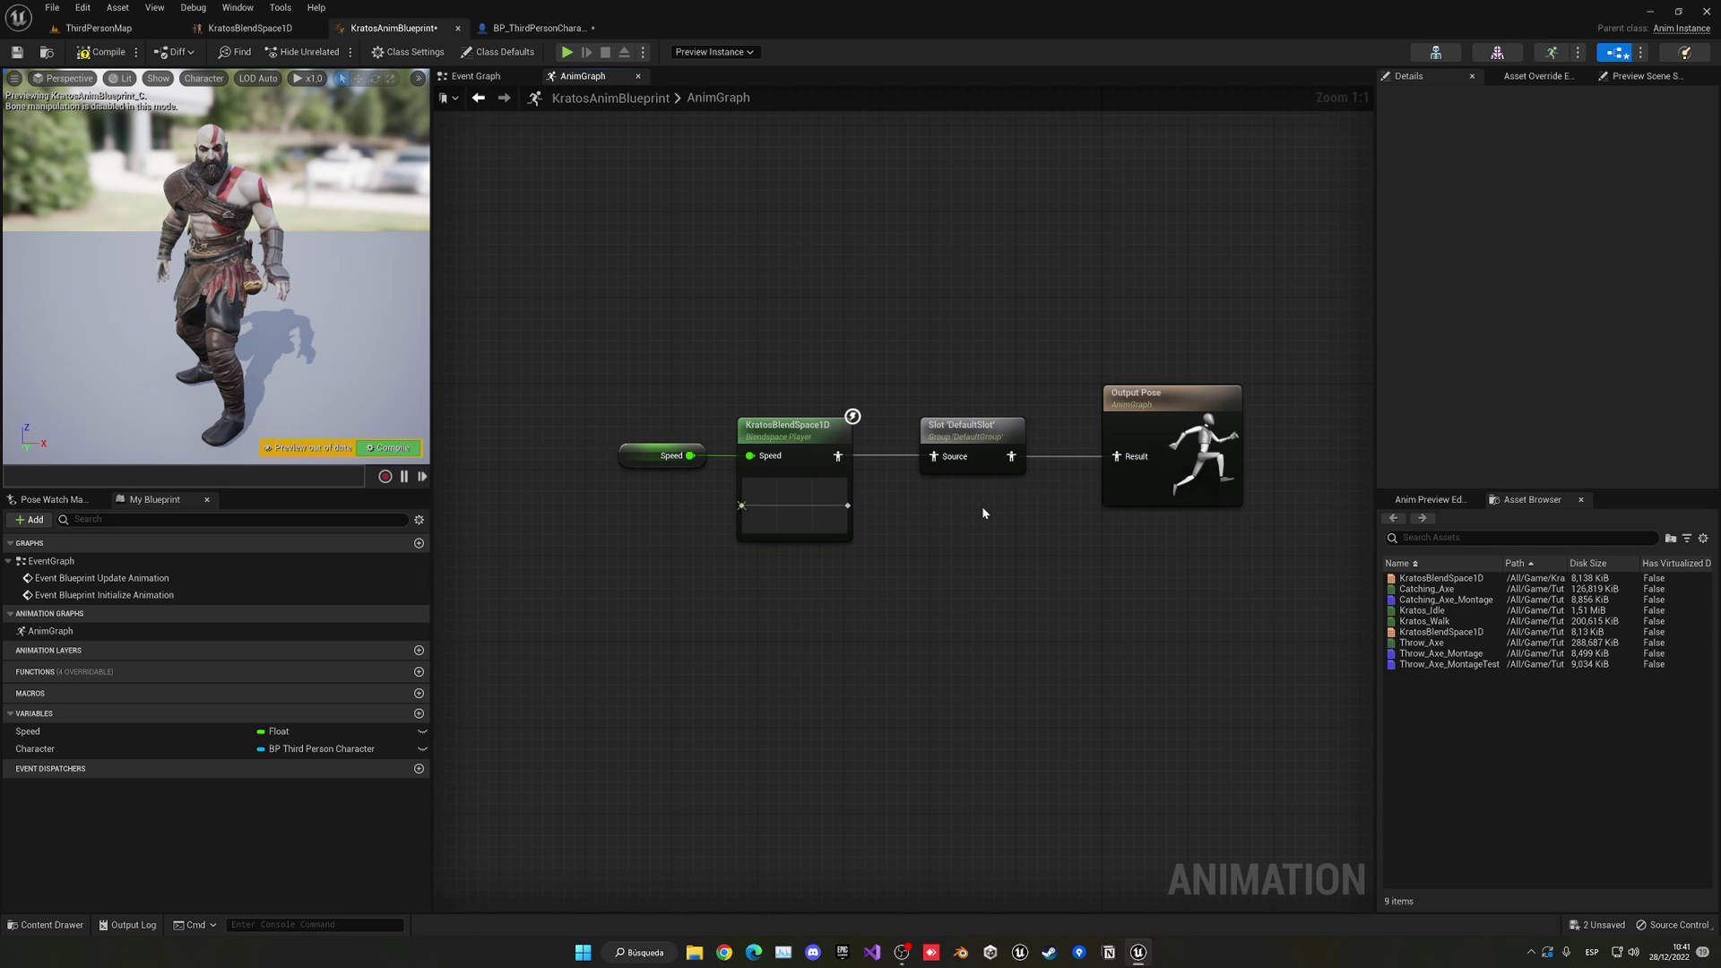
left_click(986, 448)
left_click(995, 572)
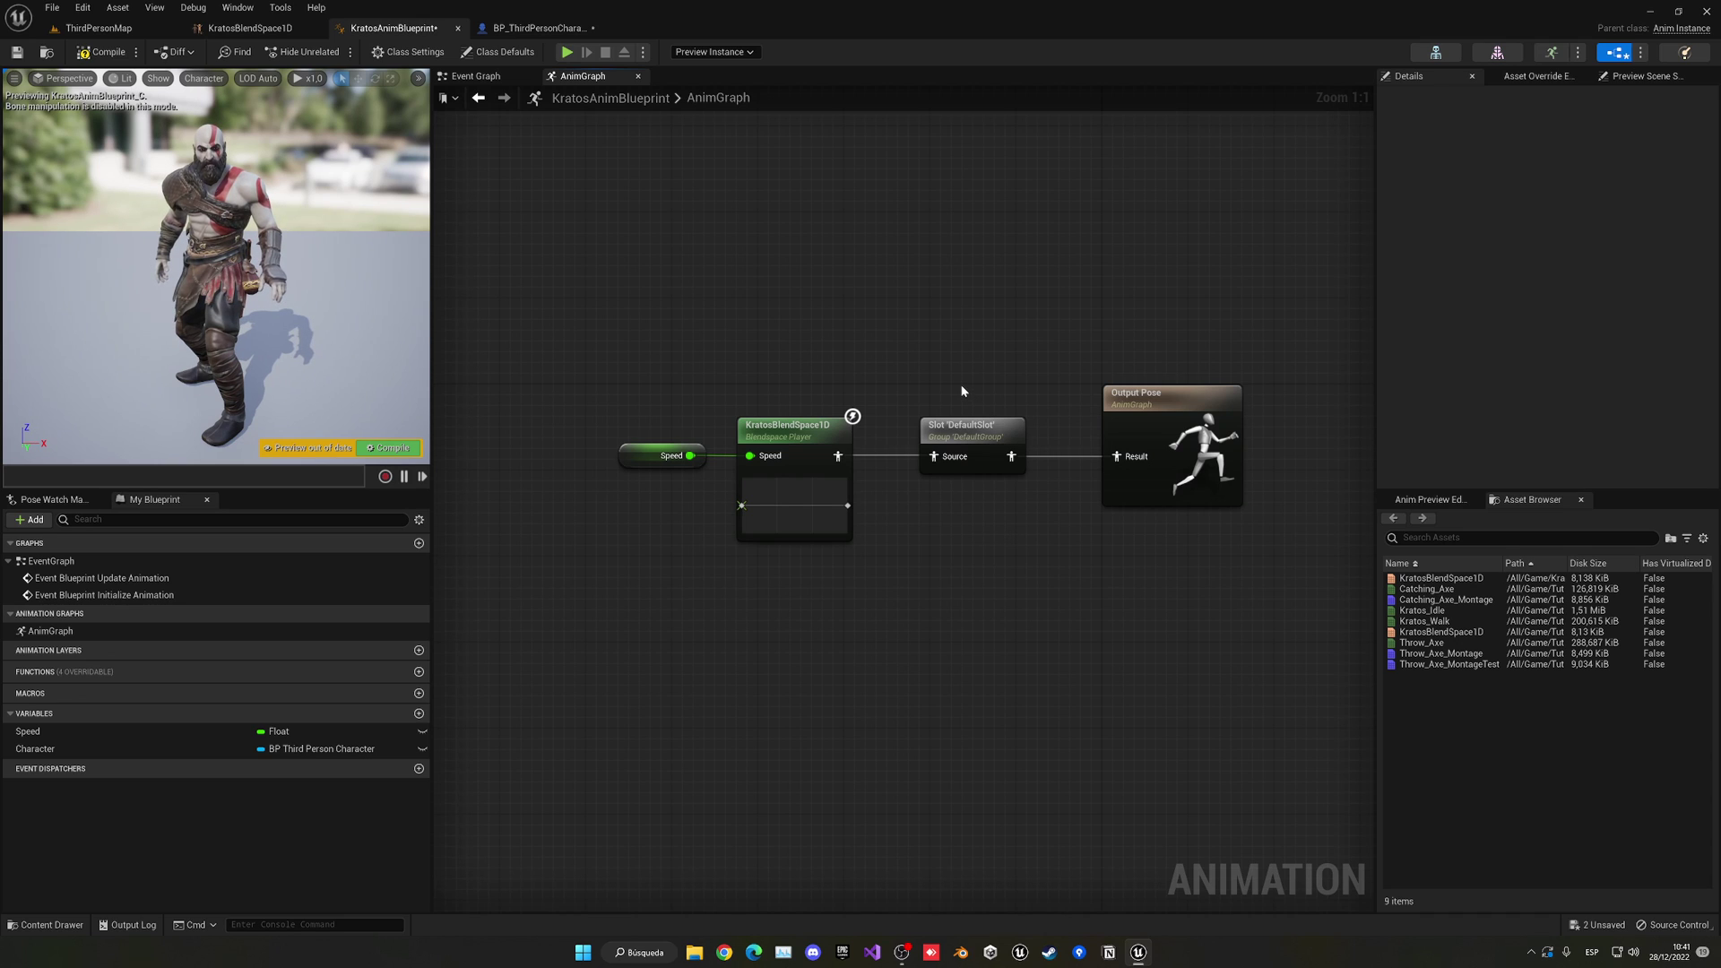
key("F7")
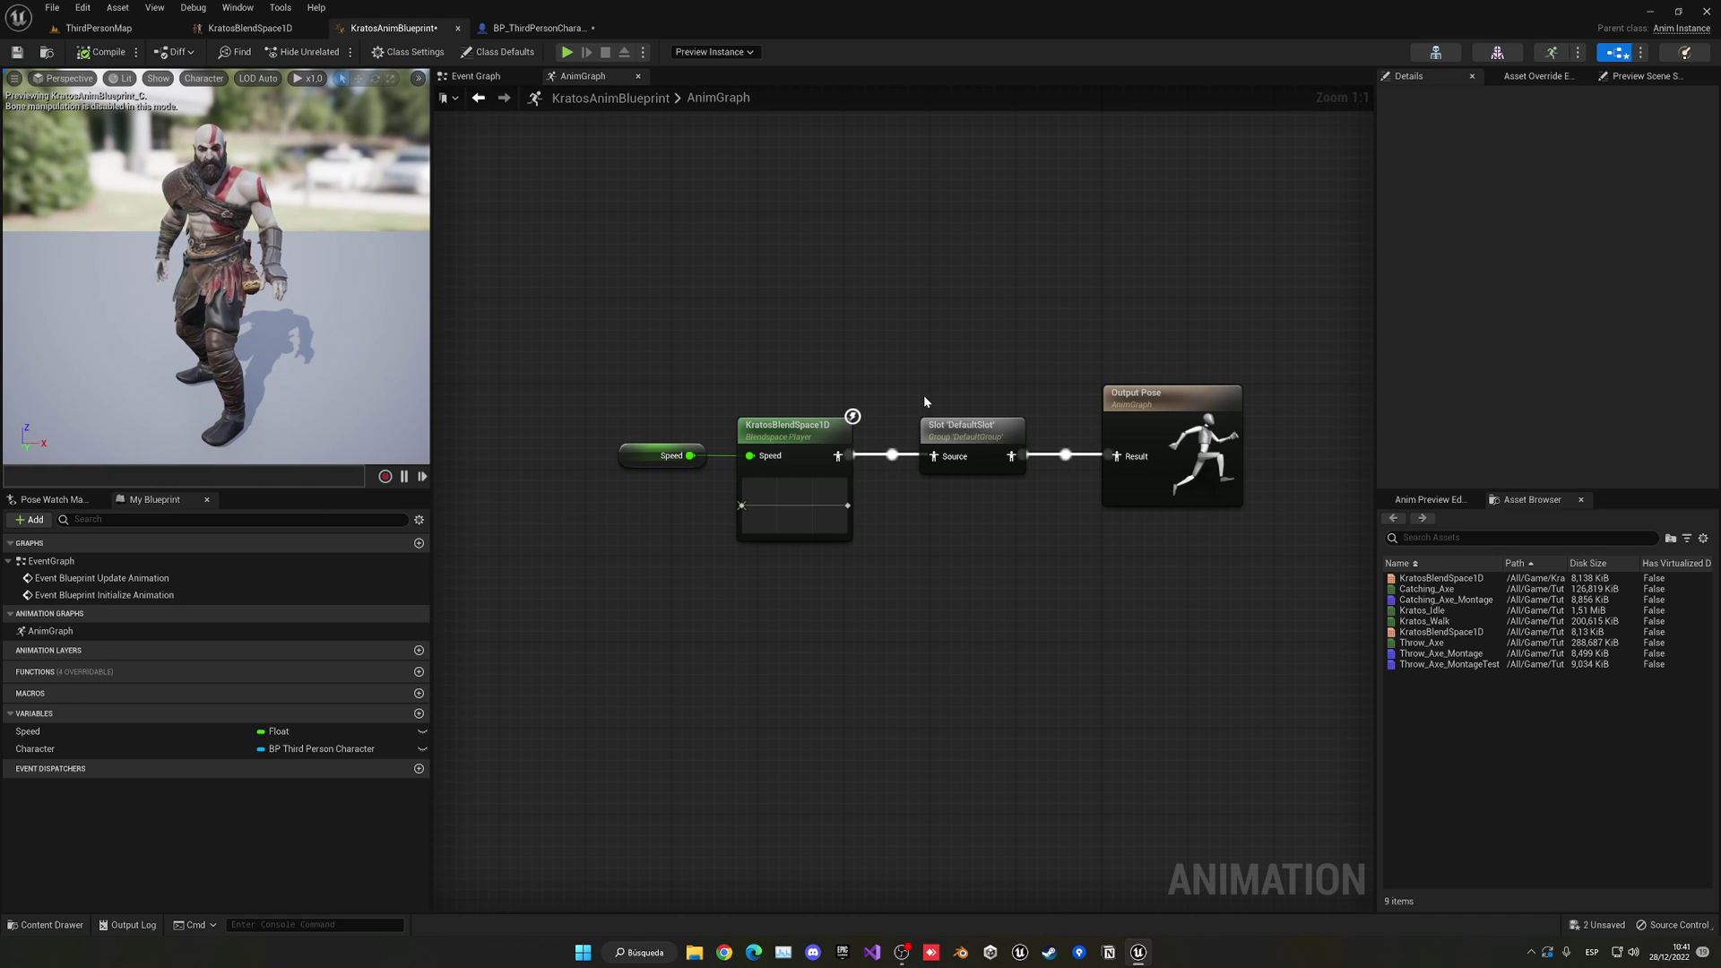
- Add a new State Machine node to the AnimGraph and place it above the blend space
right_click(707, 349)
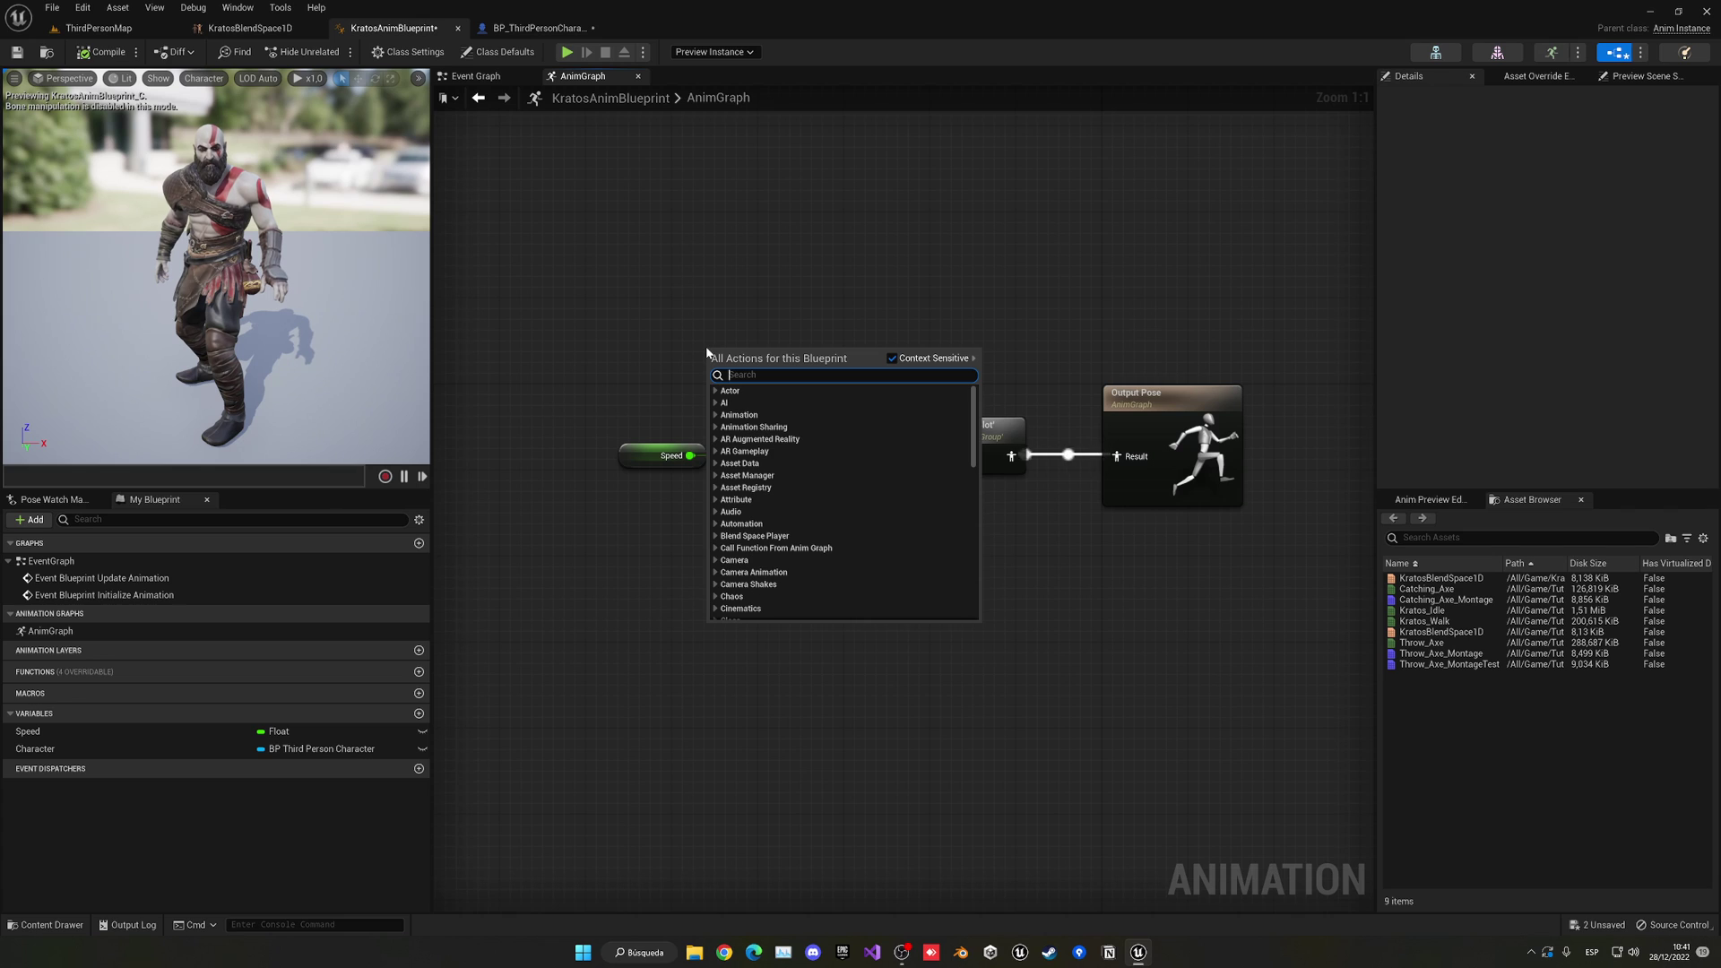
type("caho")
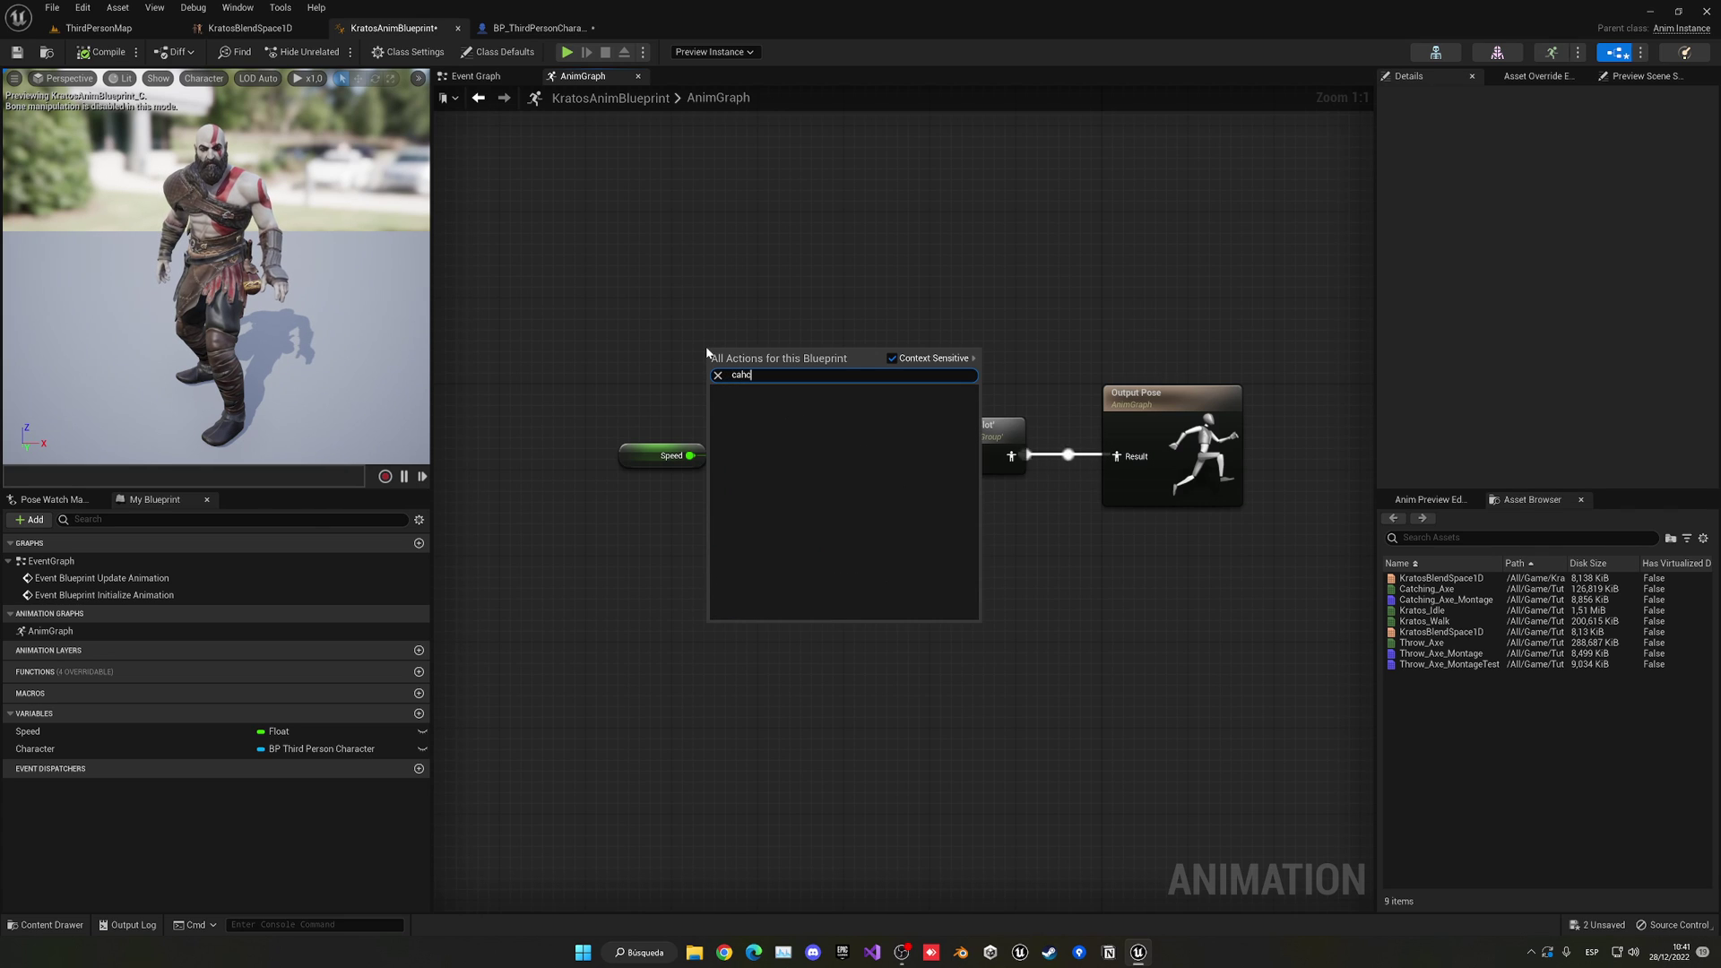
key("BackSpace")
key("BackSpace")
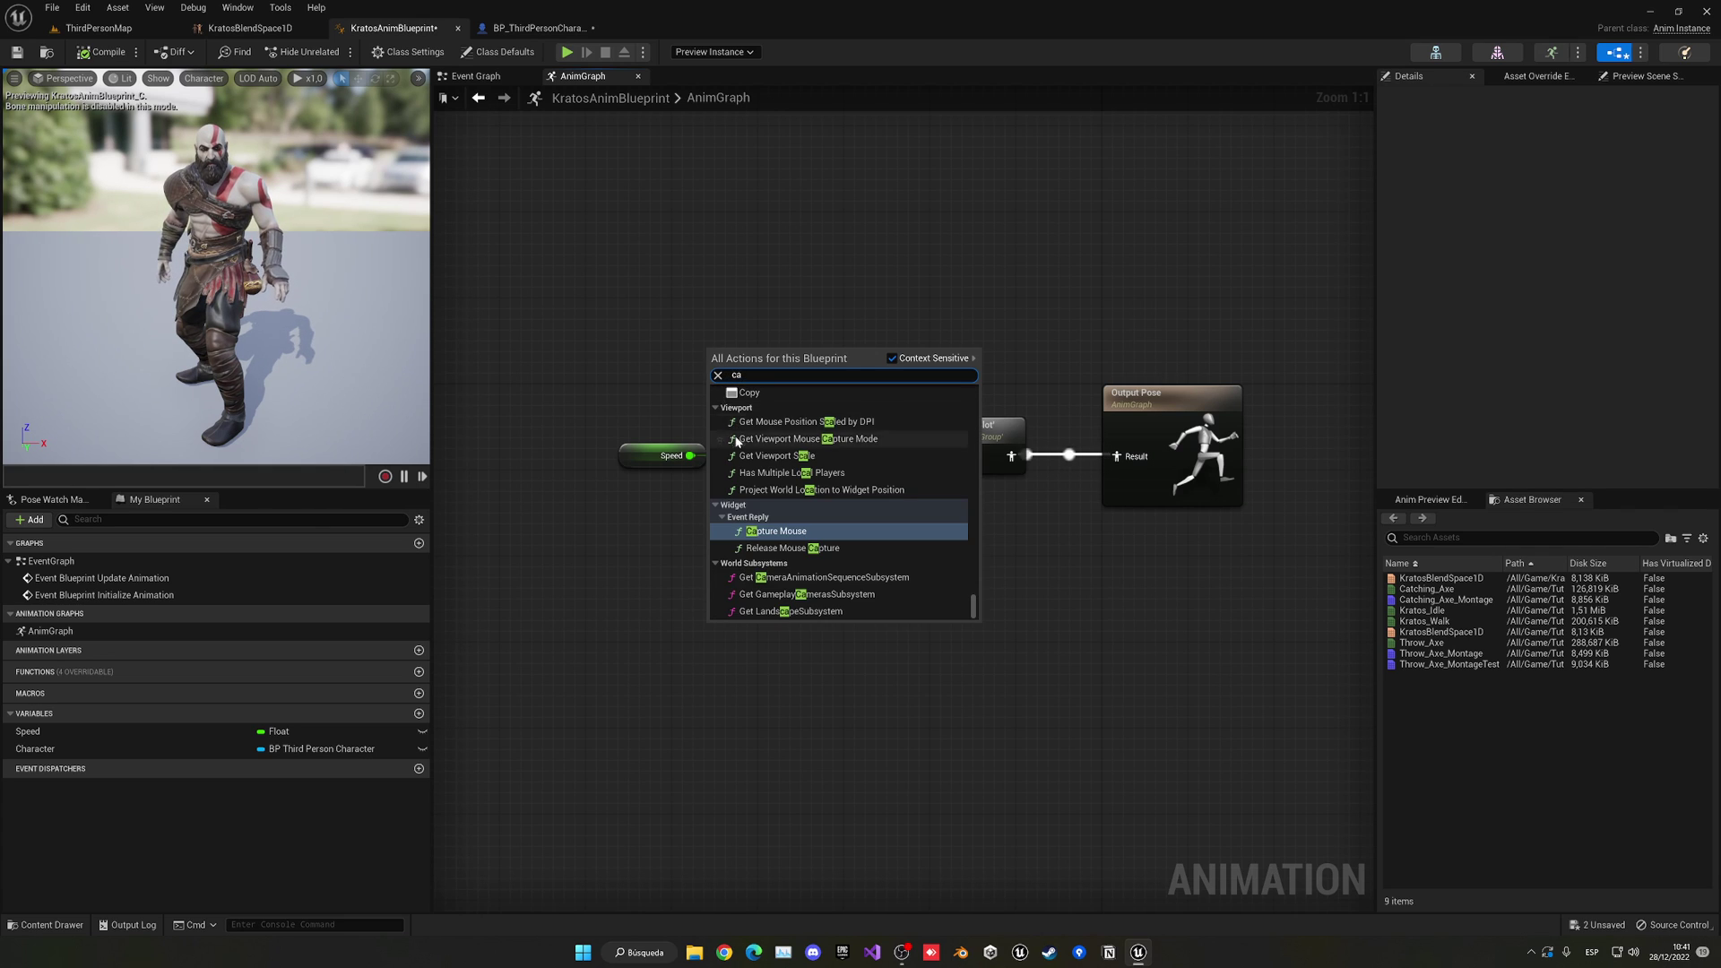
double_click(712, 375)
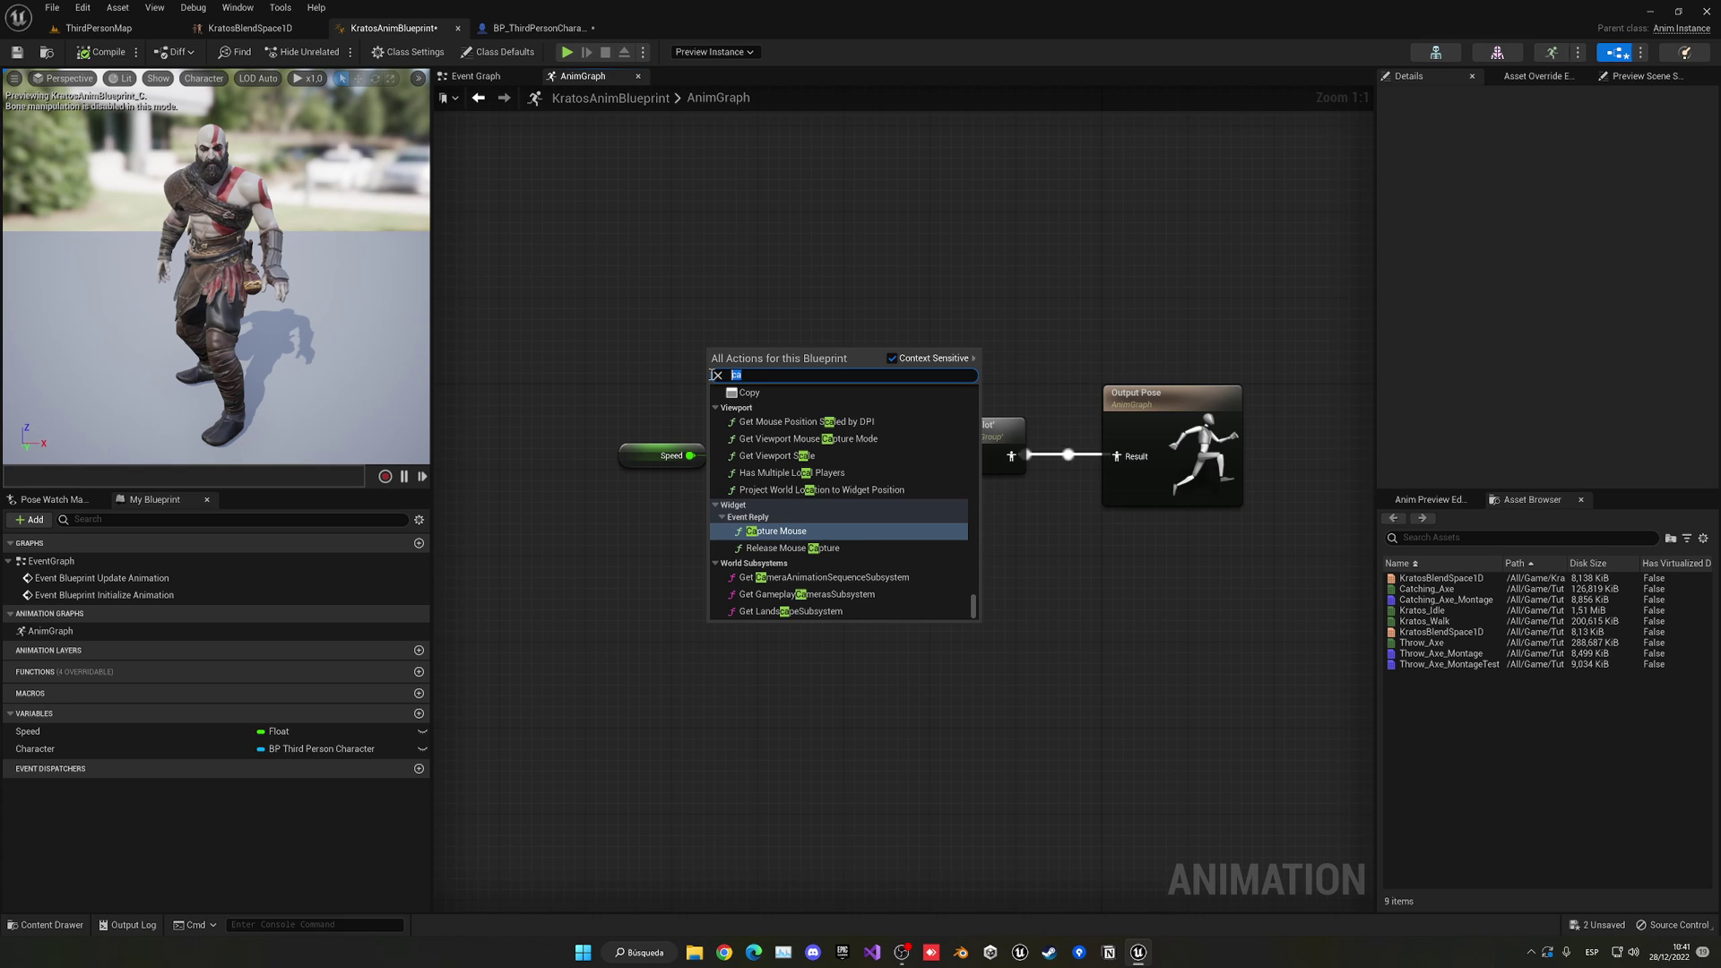
type("state")
scroll(782, 477, "down", 5)
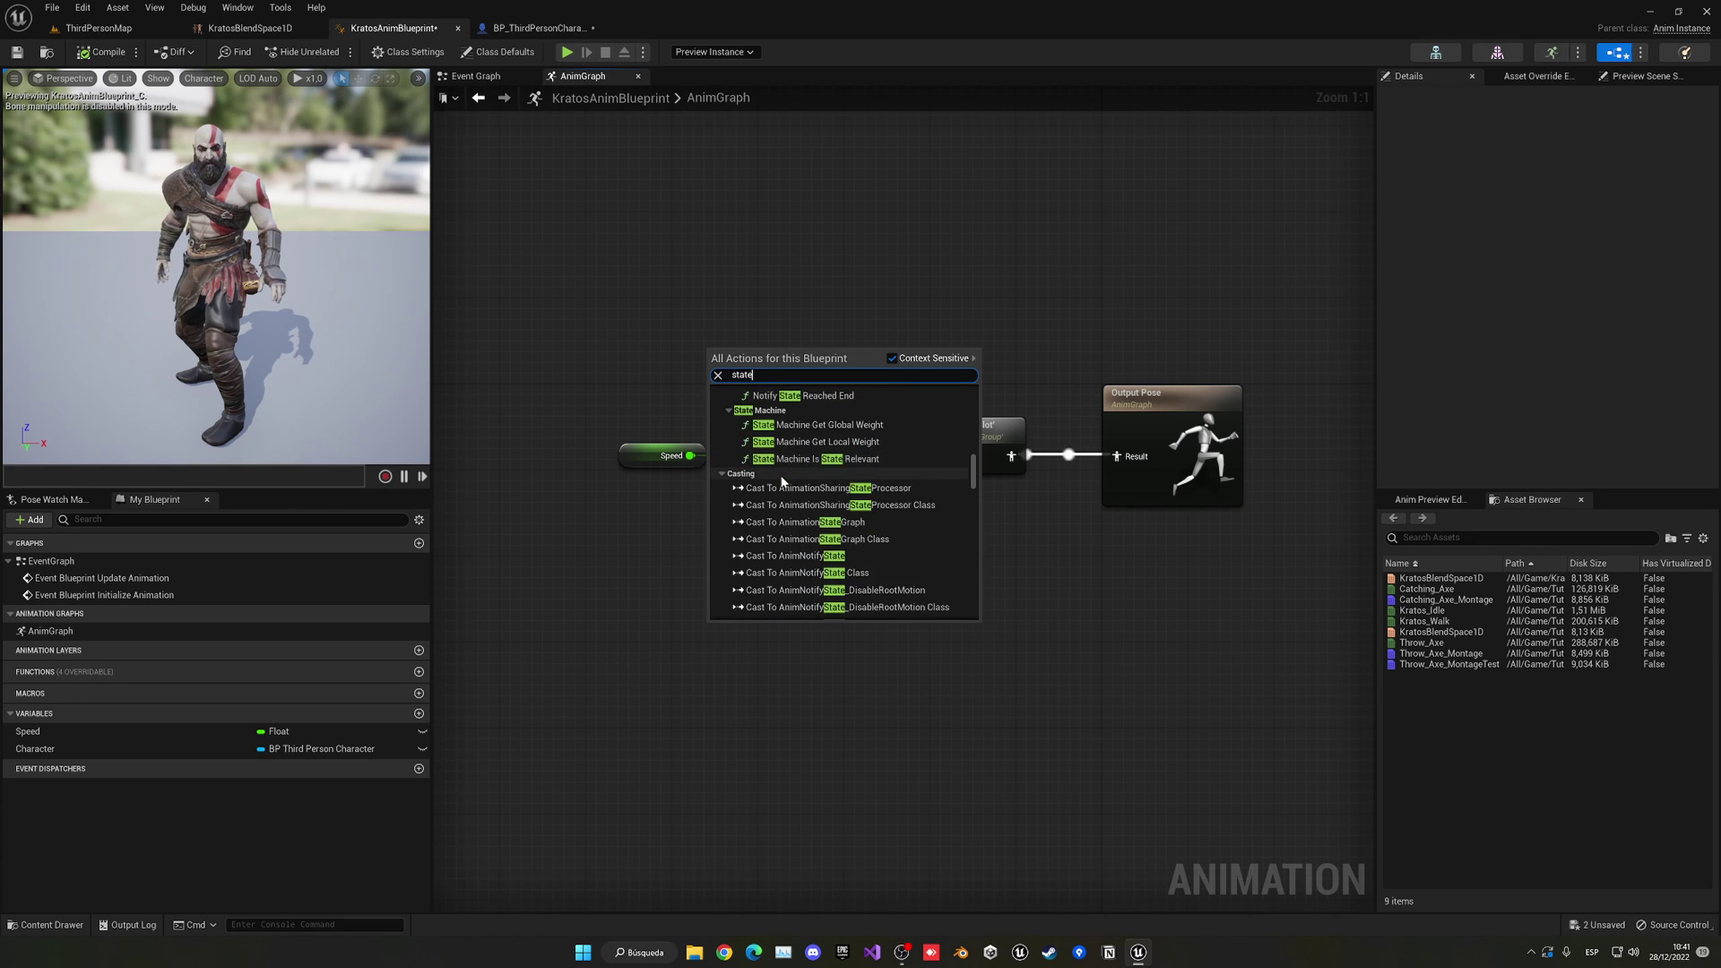
left_click(869, 413)
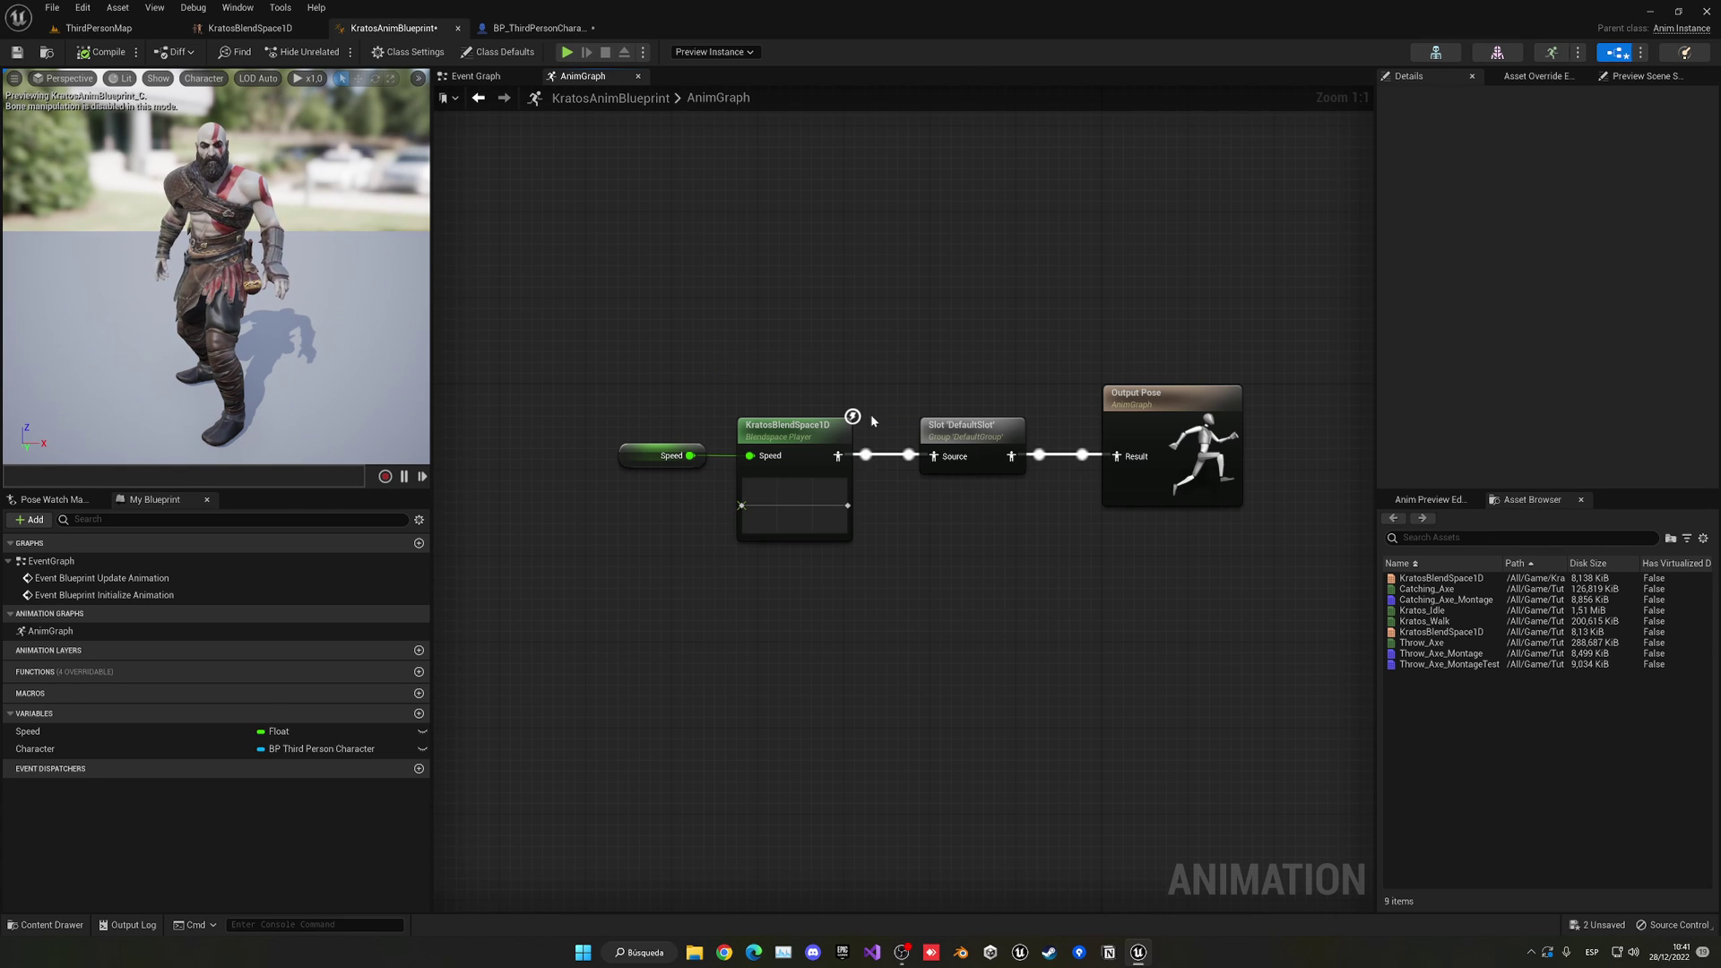
left_click_drag(775, 372, 680, 291)
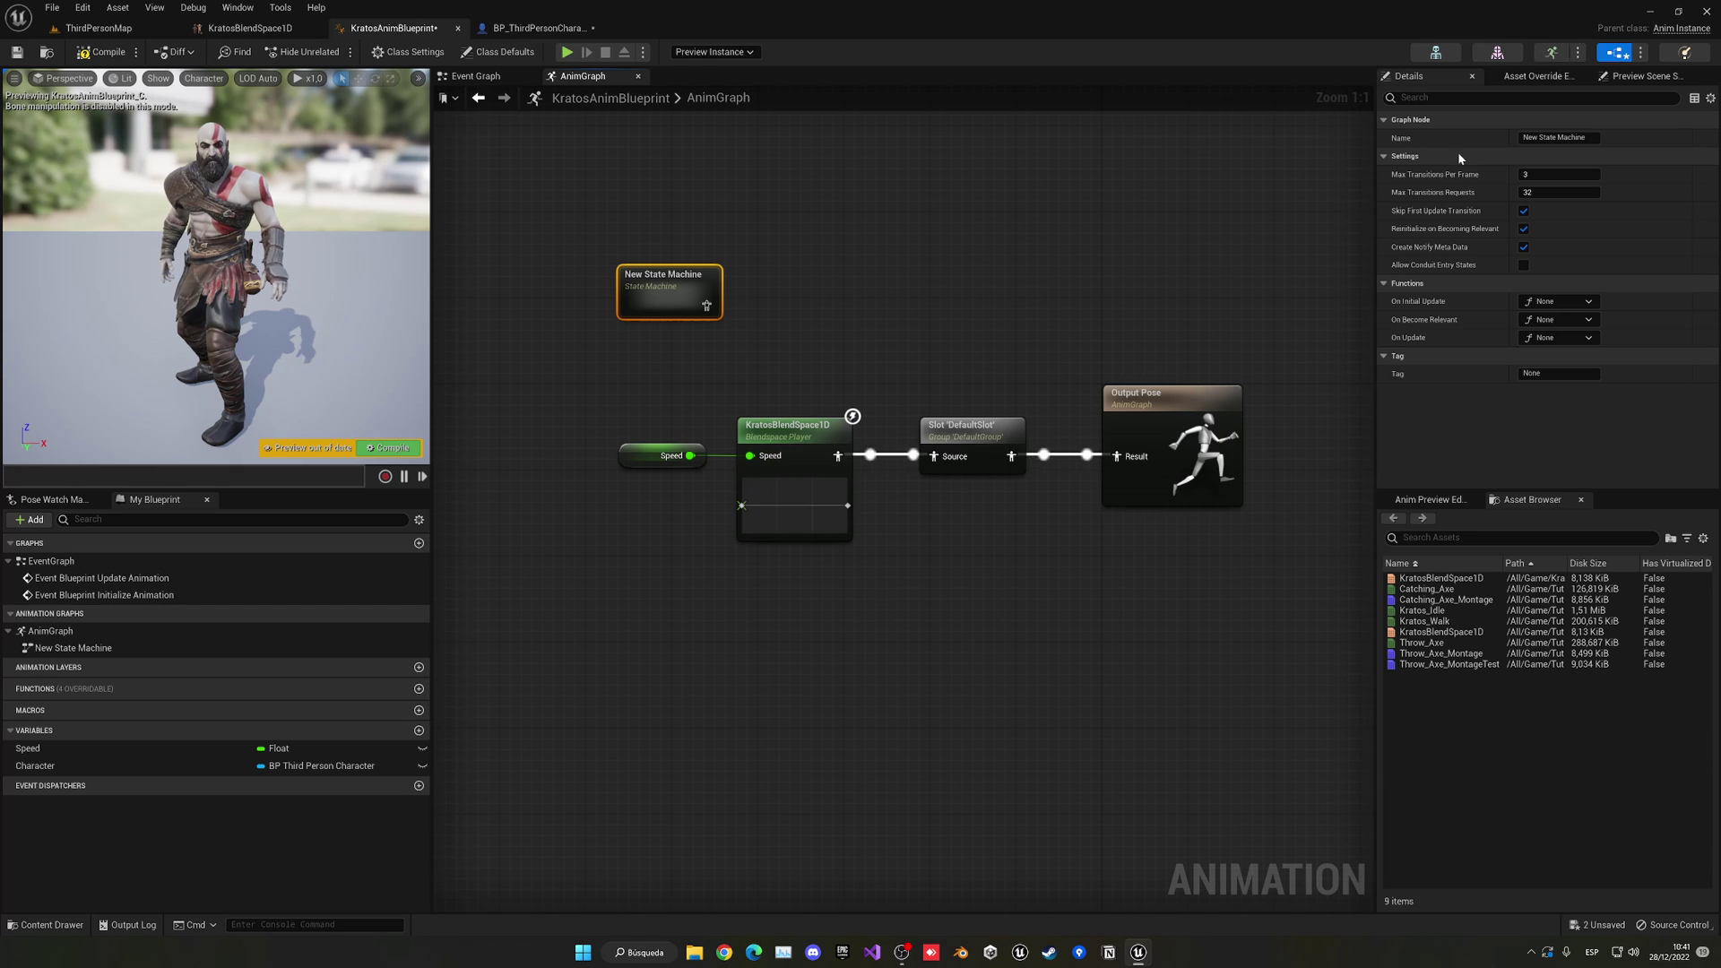
- Rename the state machine to Locomotion and delete the old Speed and KratosBlendSpace1D nodes
double_click(1533, 137)
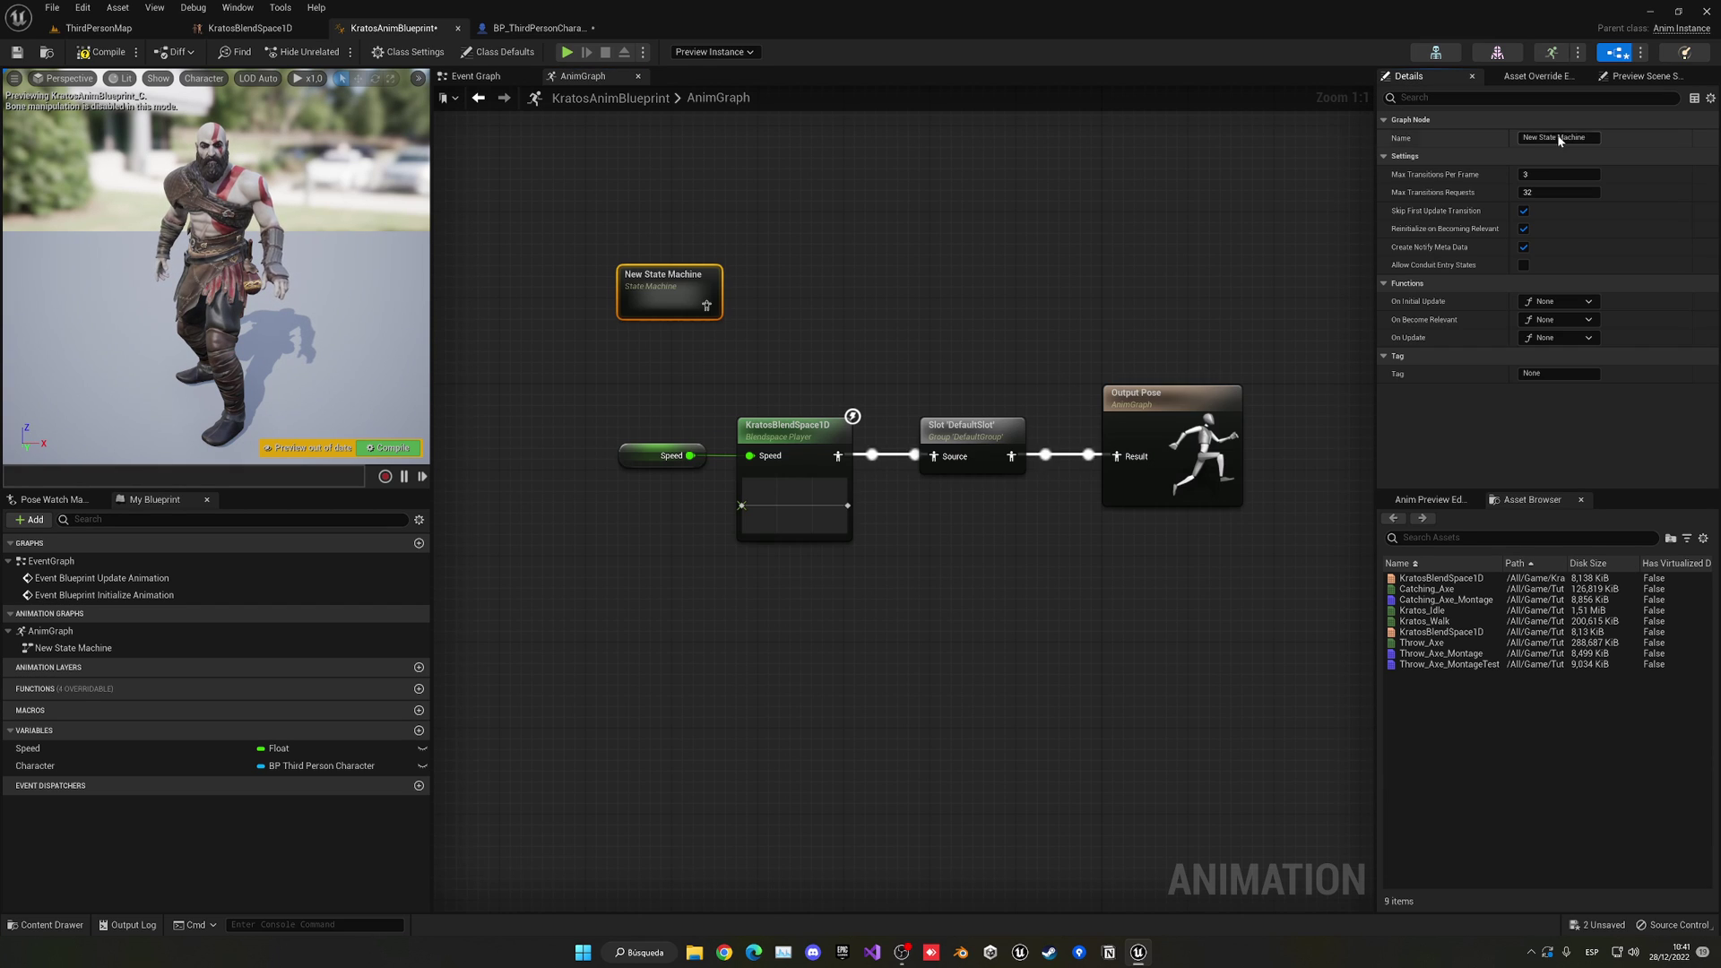
double_click(690, 278)
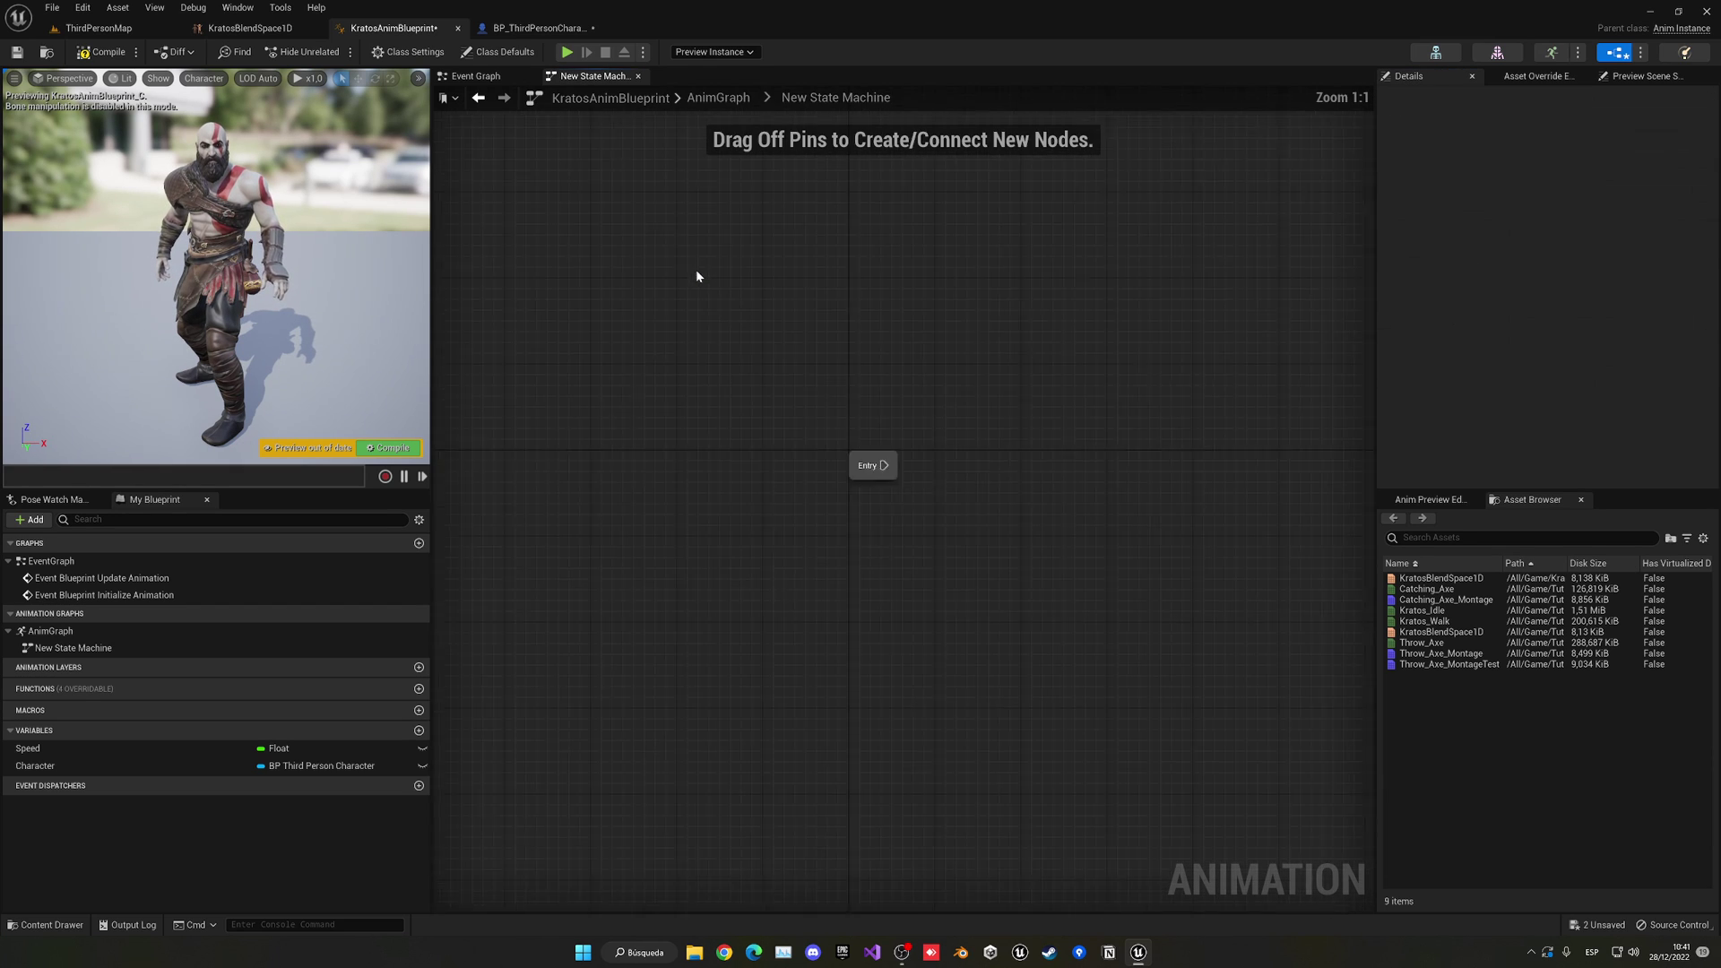
left_click(476, 75)
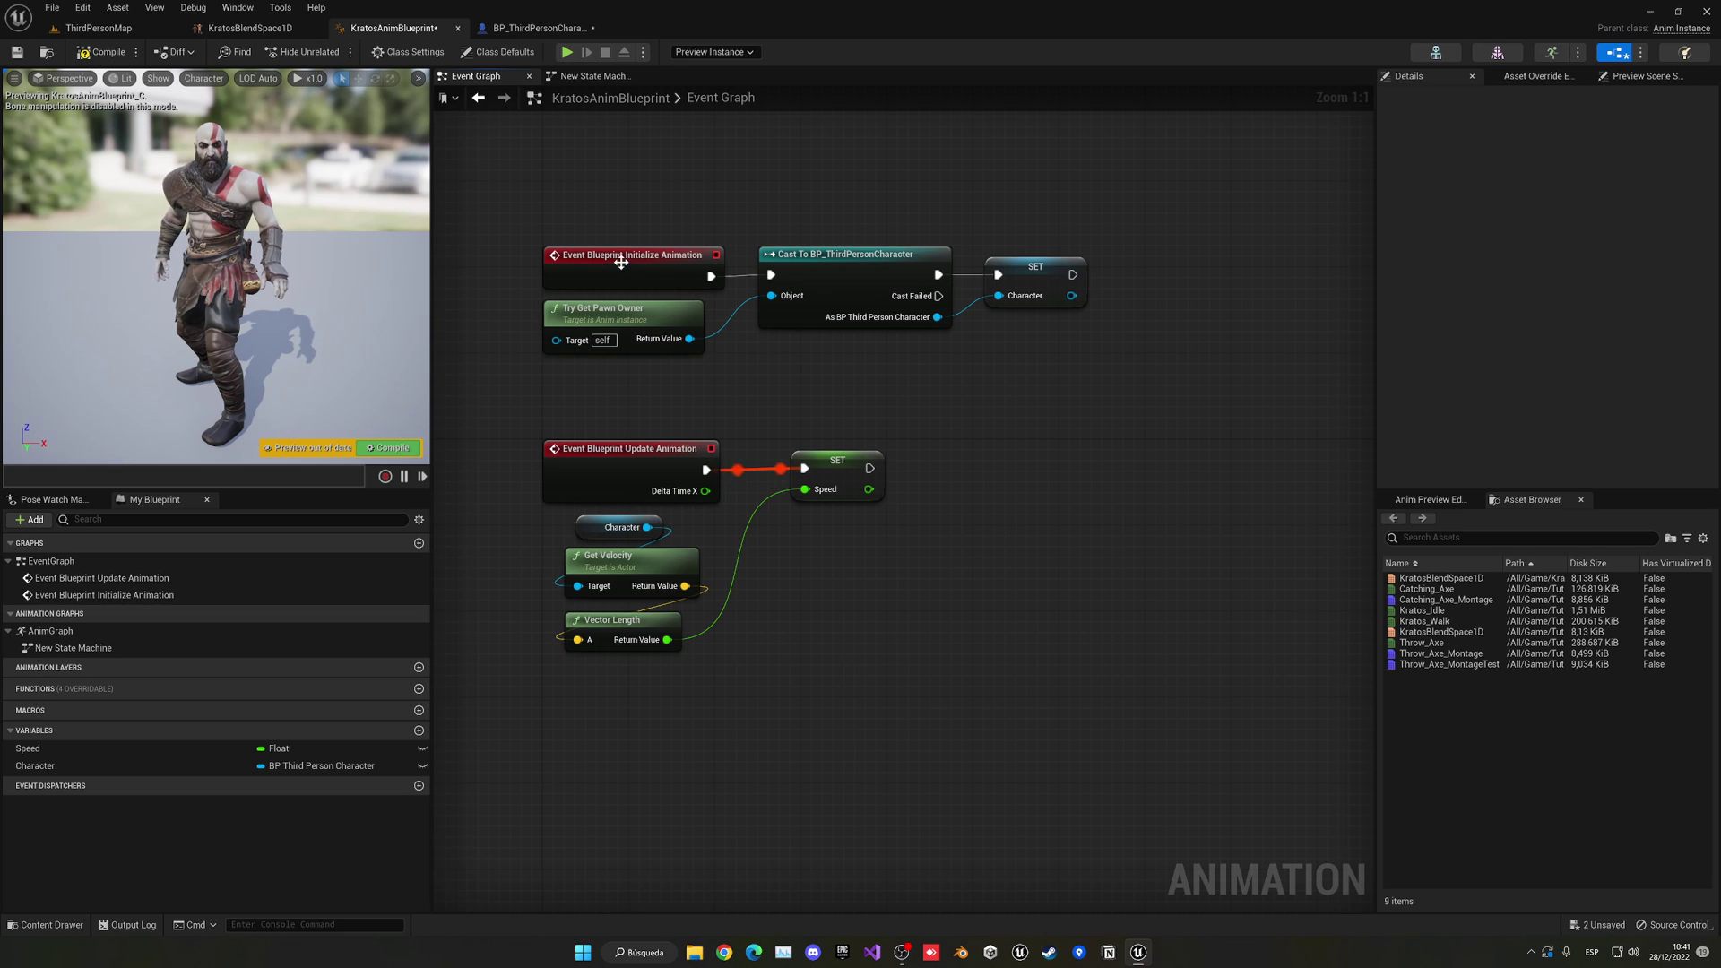
left_click(576, 77)
left_click(721, 97)
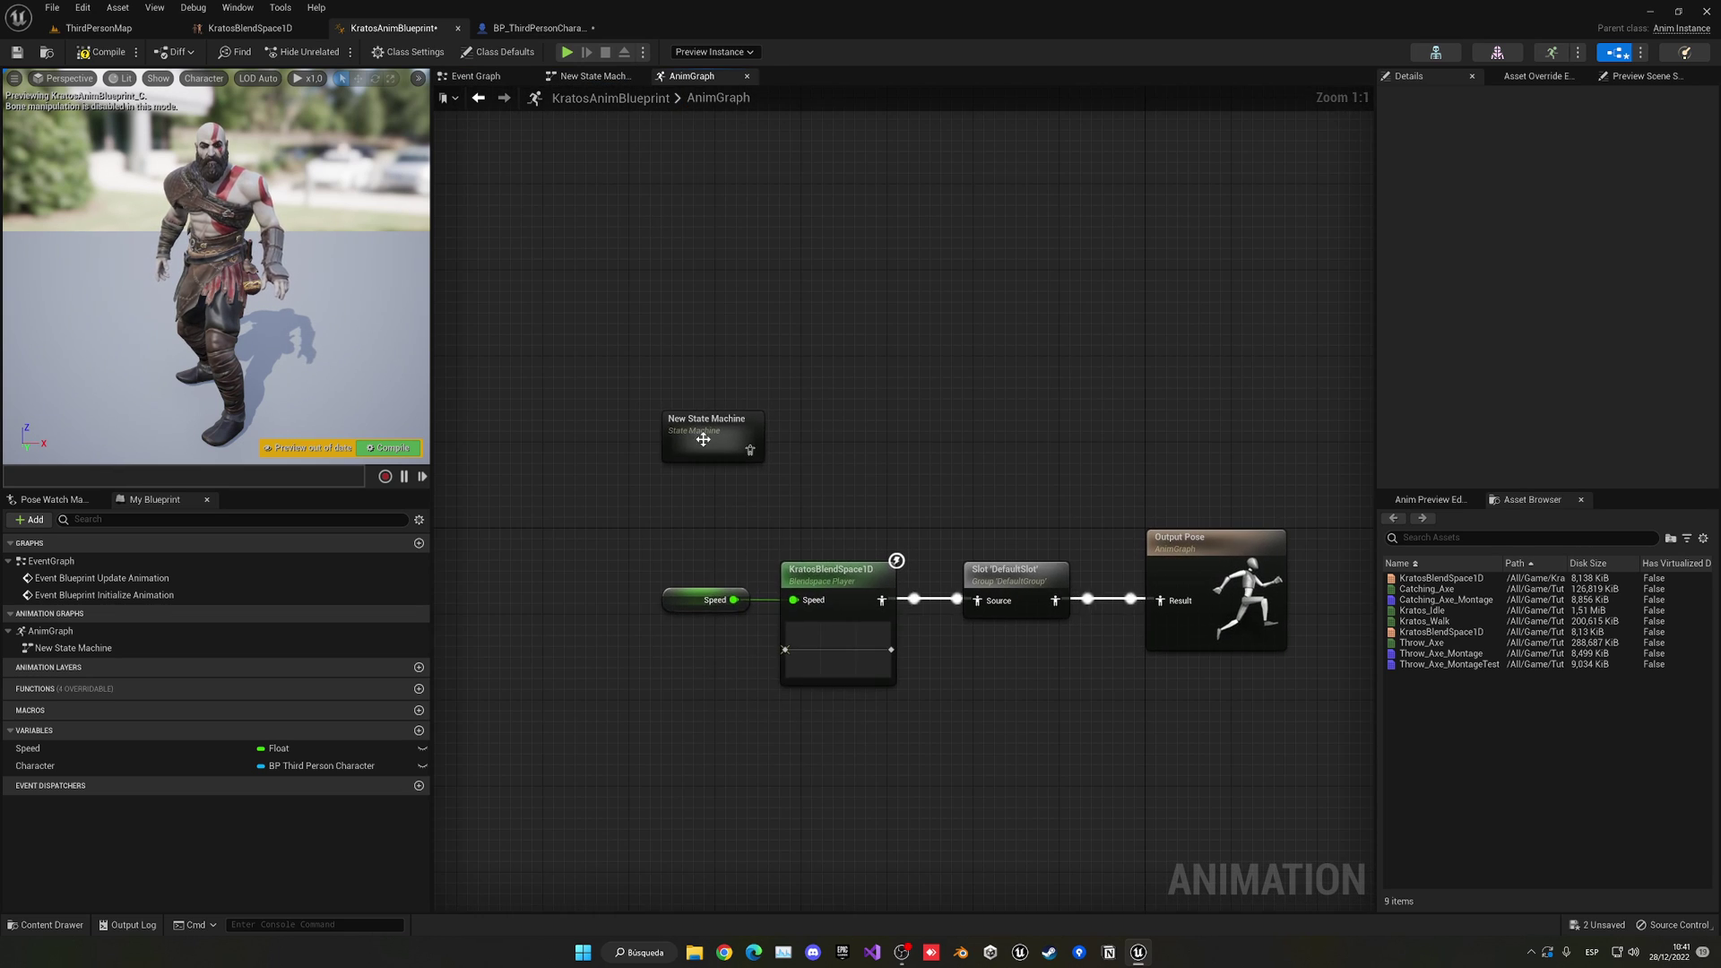
right_click(708, 444)
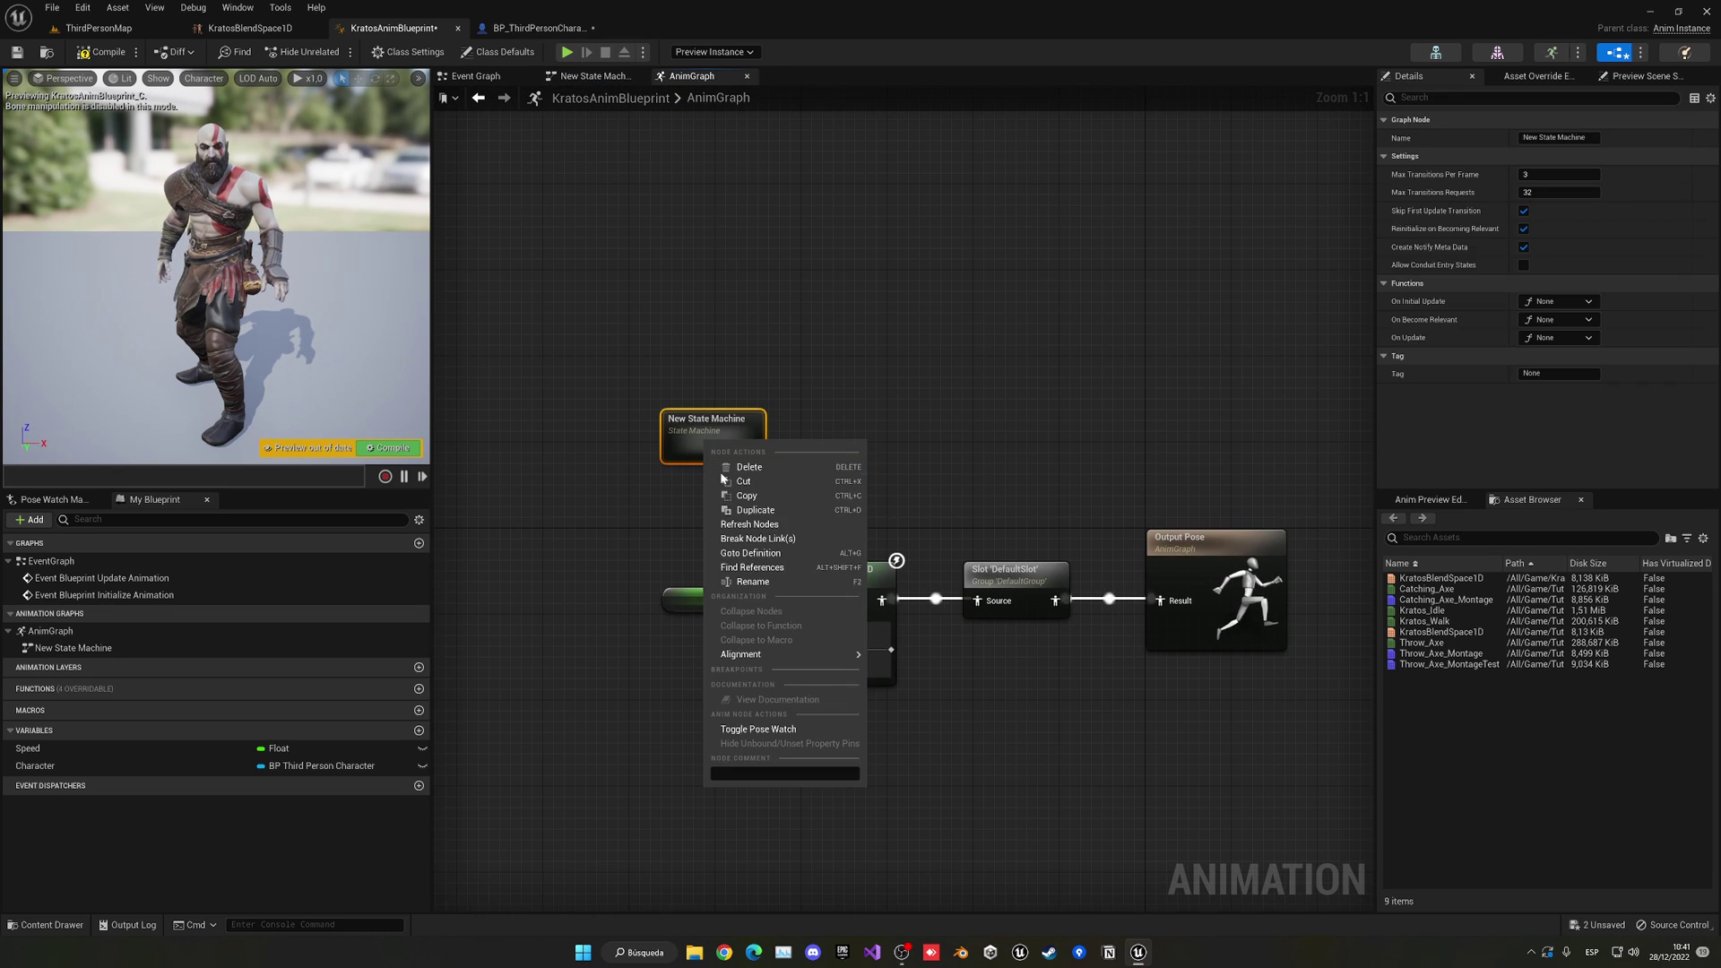
left_click(751, 582)
type("Locomotion")
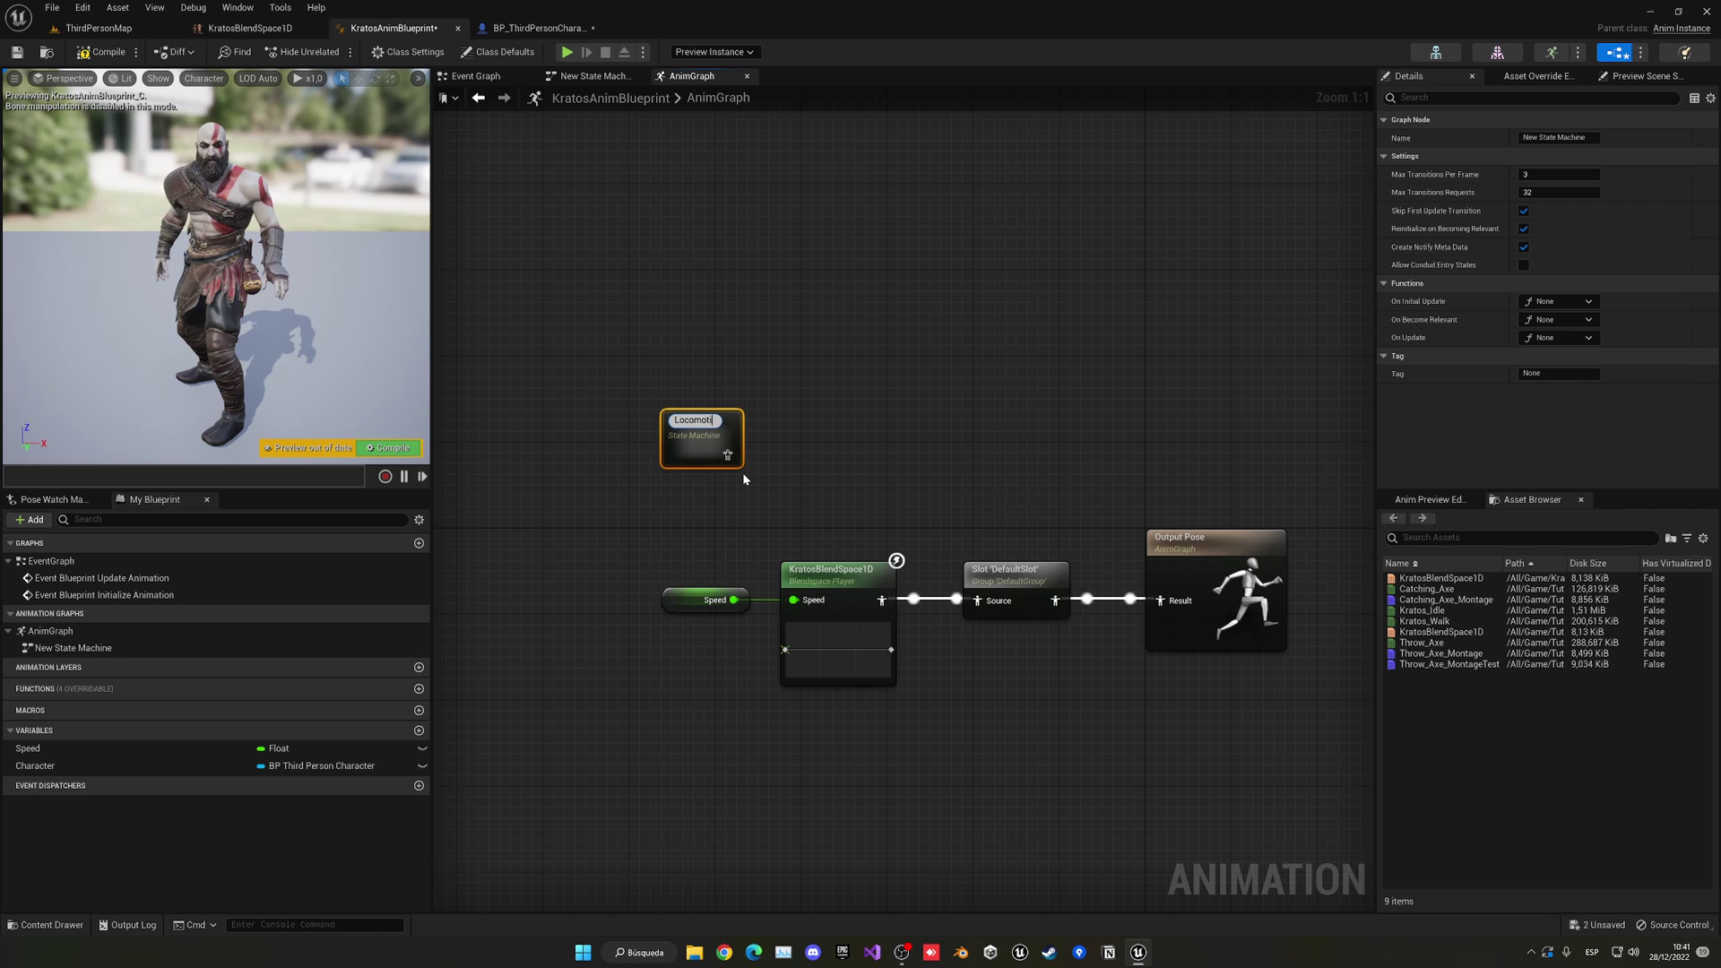
key("Return")
left_click_drag(693, 534, 941, 771)
key("Delete")
- Inside Locomotion, add an 'Idle/ Walk' state wired from Entry
double_click(708, 448)
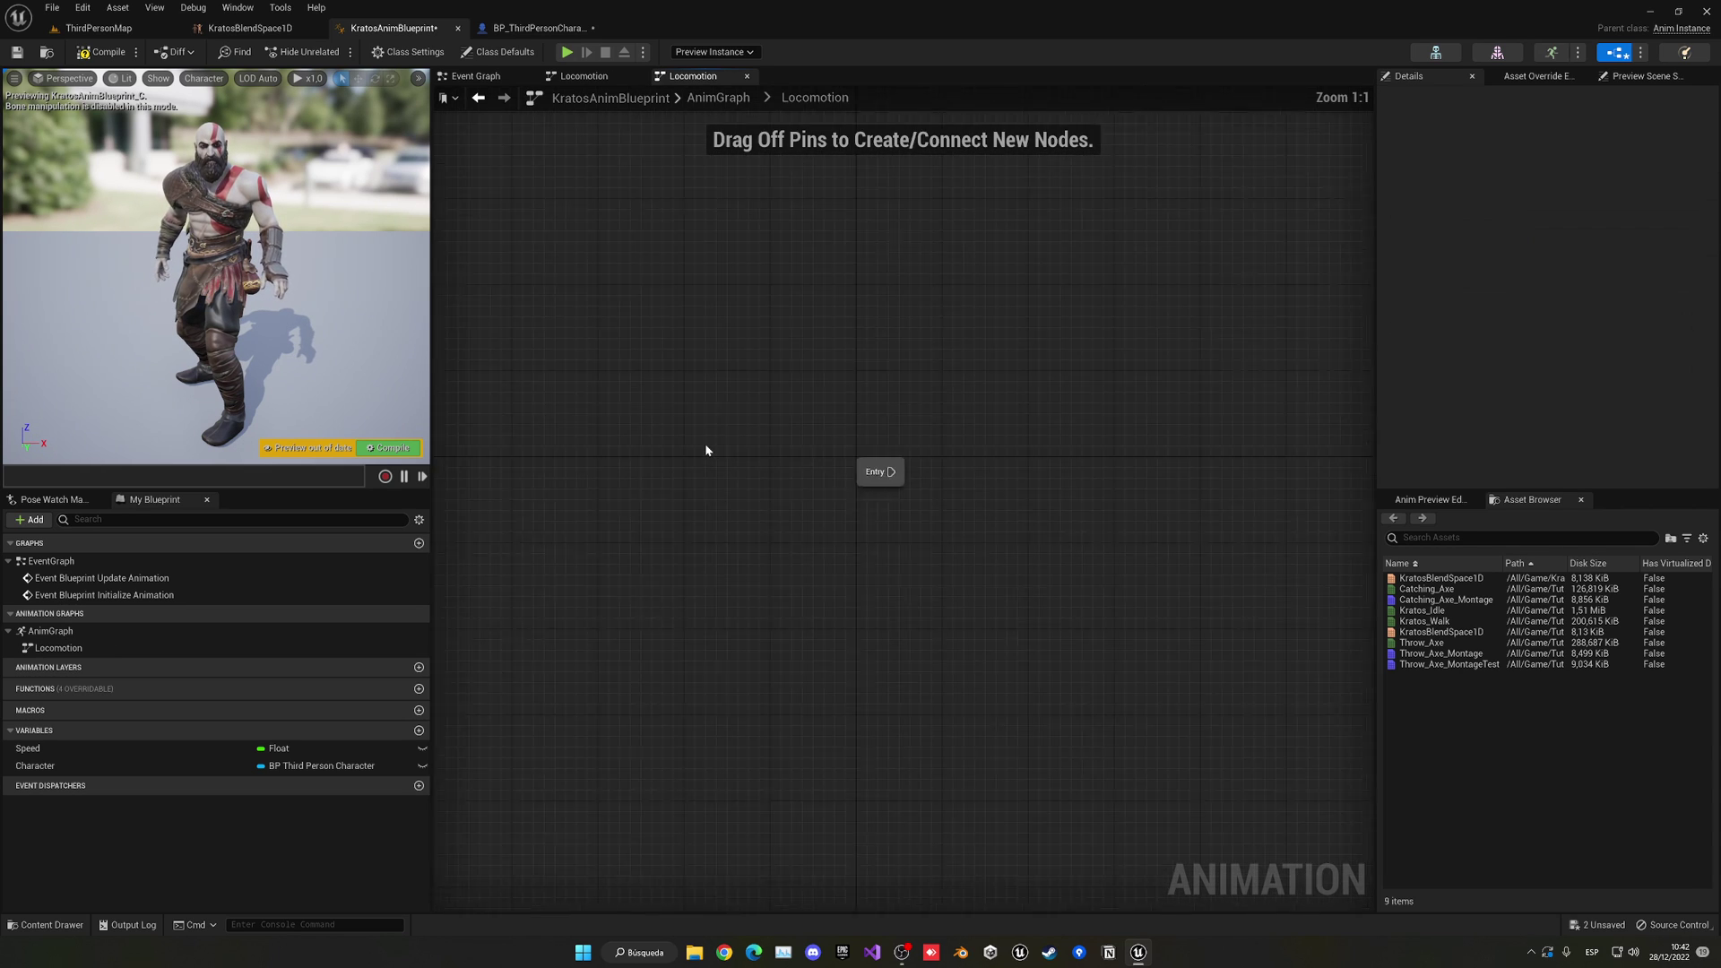
left_click_drag(671, 501, 758, 502)
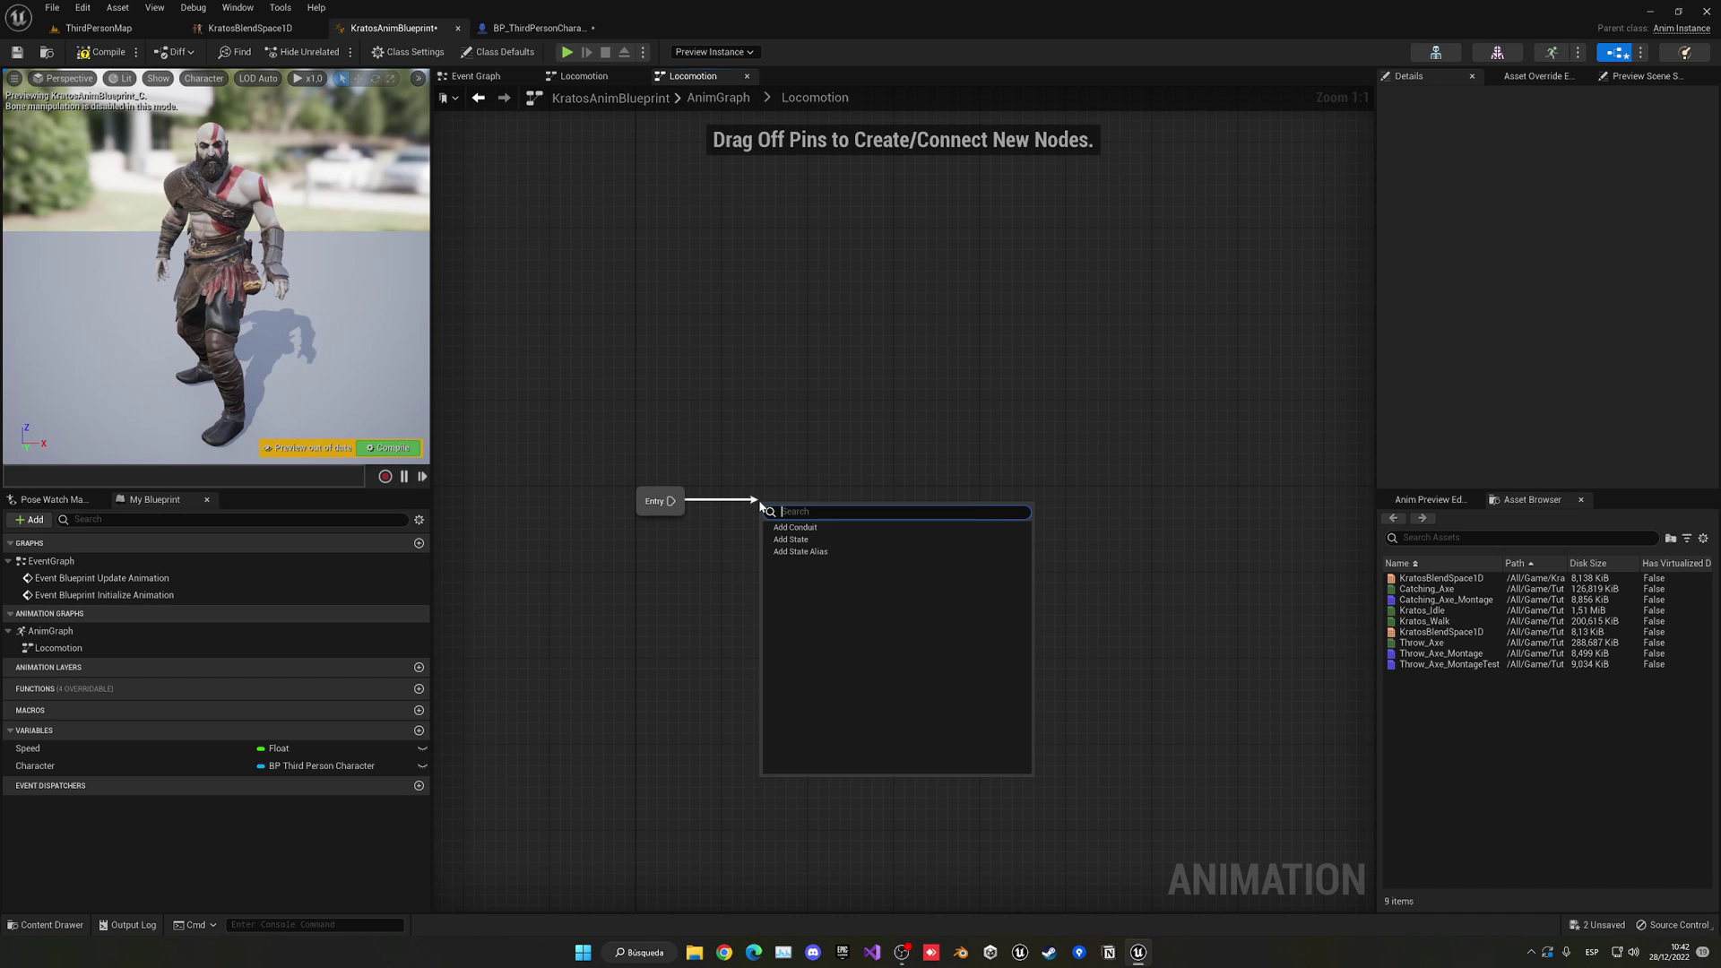
type("state")
key("Return")
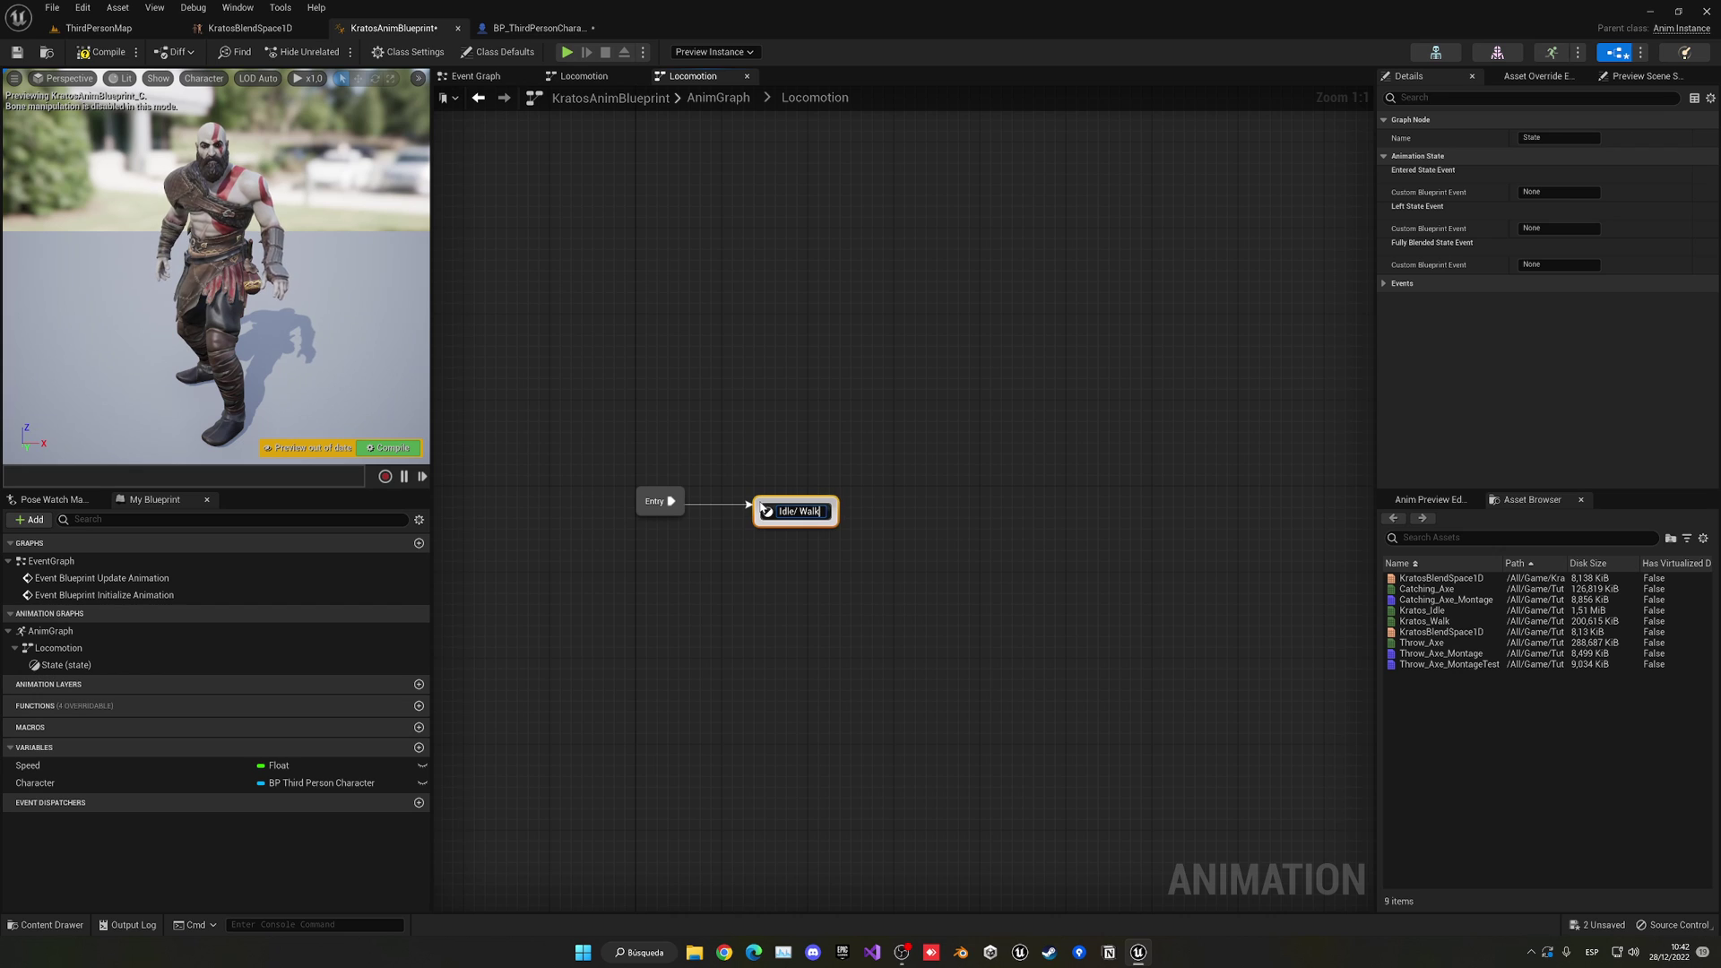
type("Idle/ Walk")
key("Return")
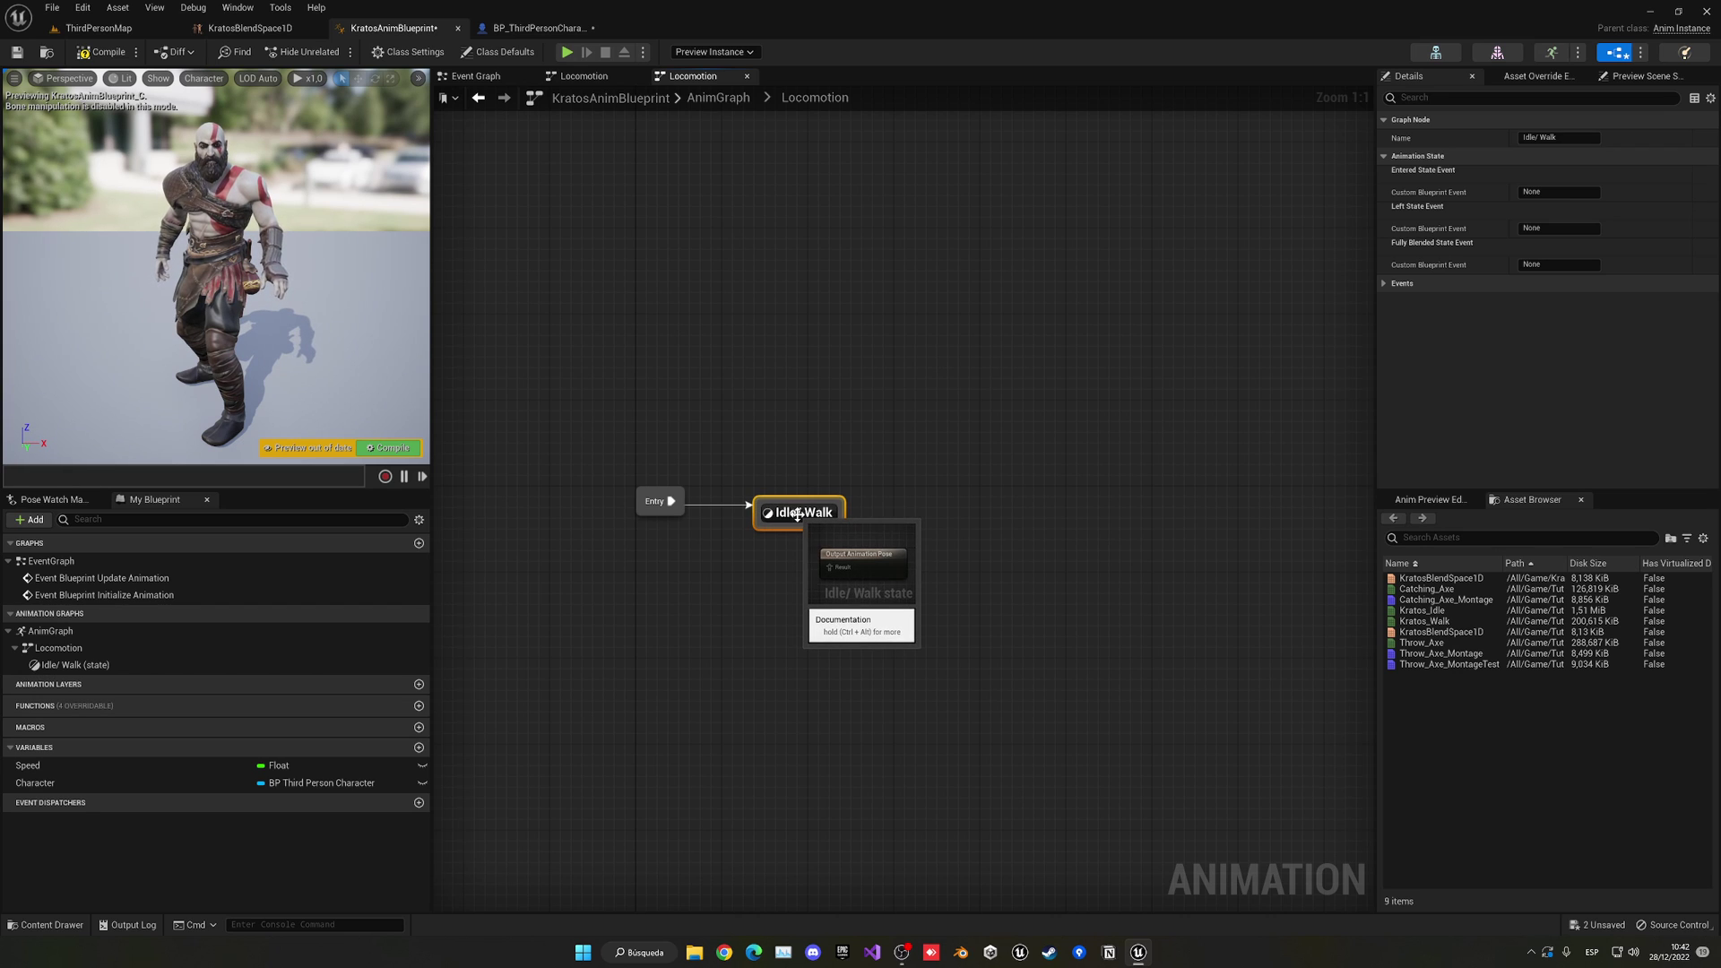
- Paste Speed and KratosBlendSpace1D into Idle/ Walk and wire them to Output Animation Pose
double_click(796, 514)
key("ctrl+v")
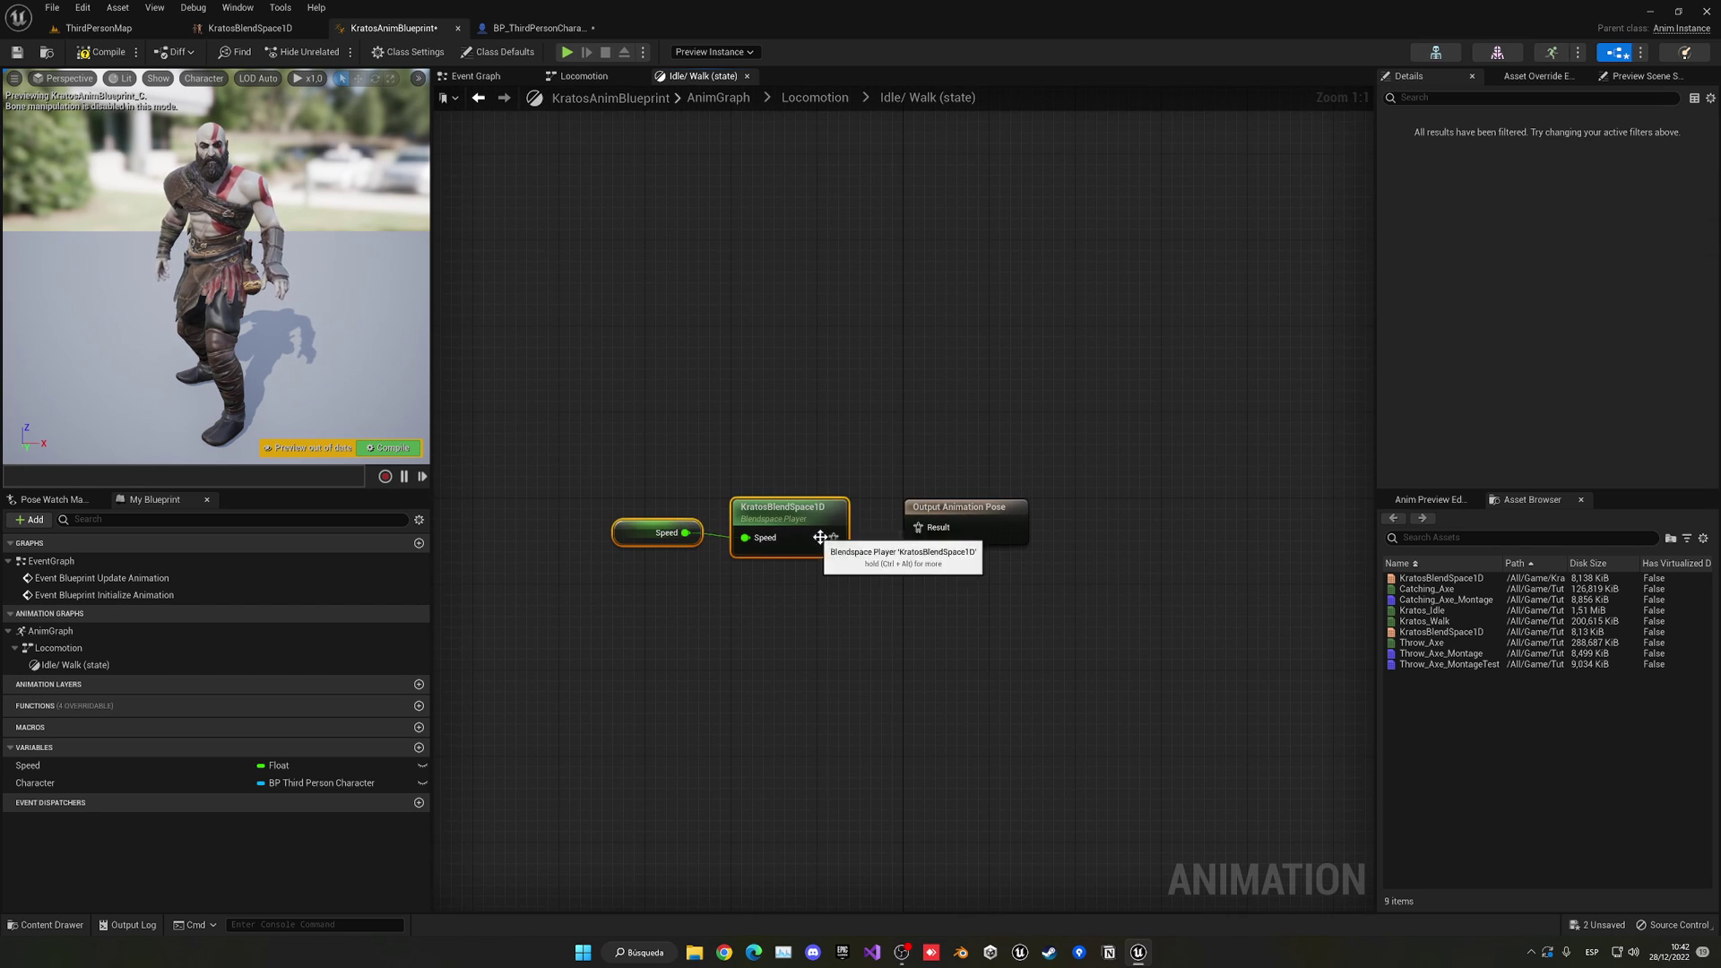
left_click_drag(834, 538, 918, 527)
key("q")
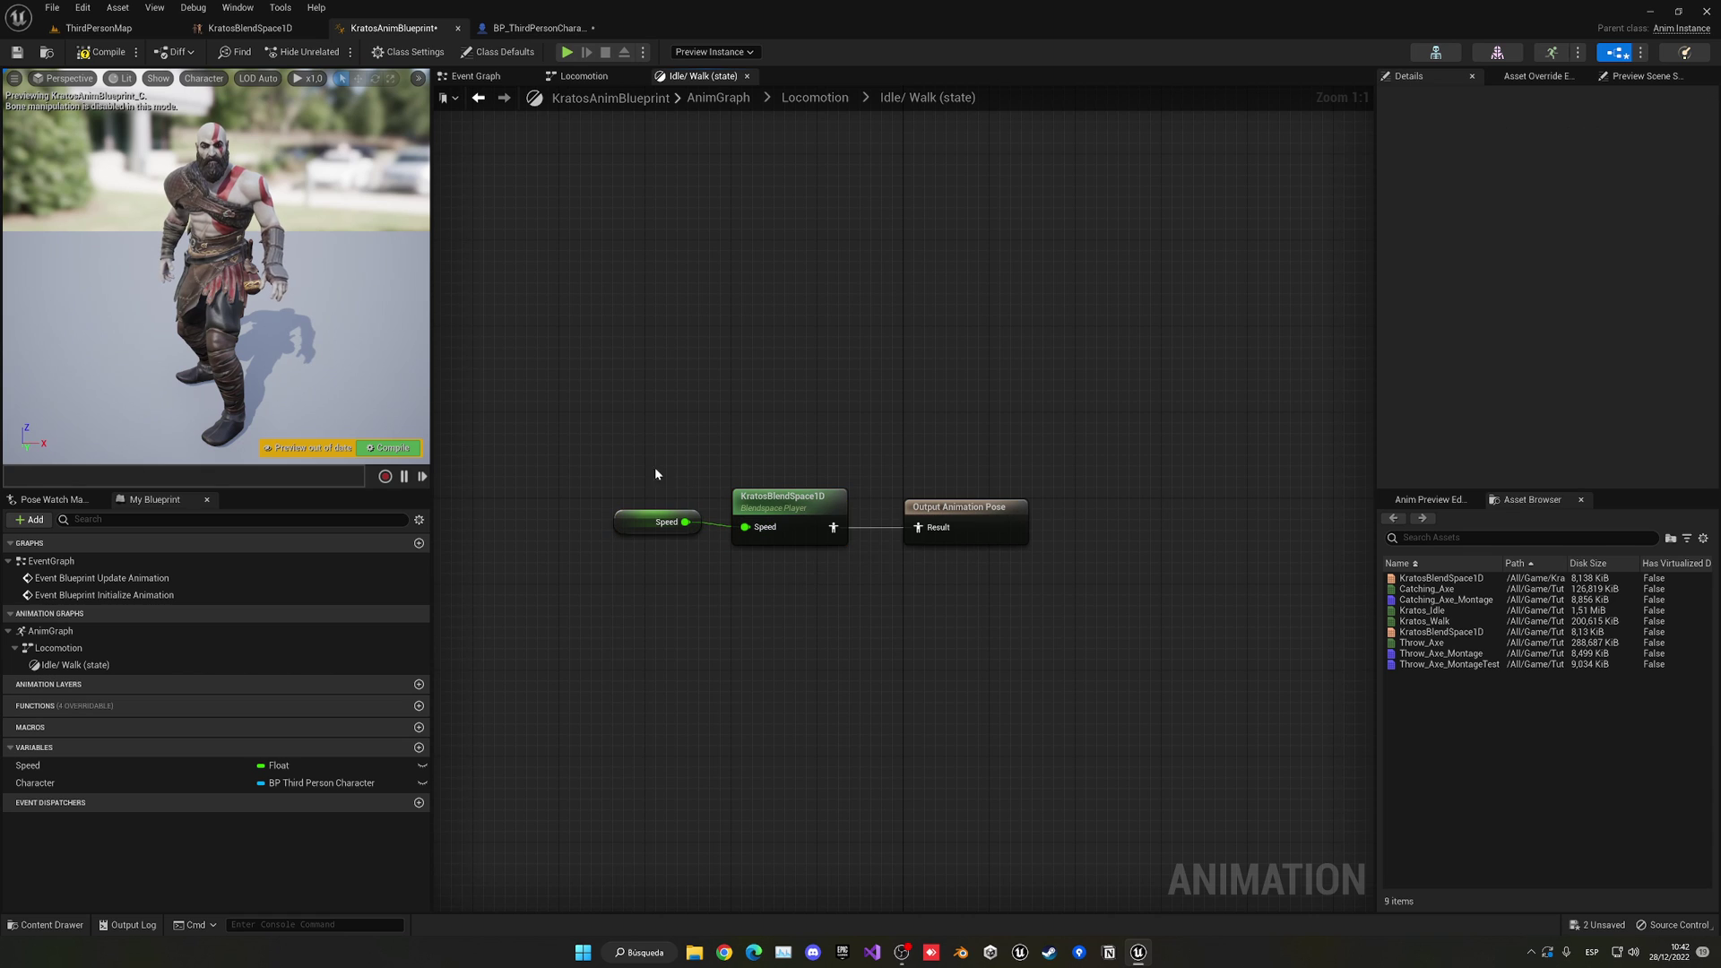
left_click_drag(657, 472, 979, 642)
- Back in the AnimGraph, connect Locomotion to the DefaultSlot node and compile
left_click(815, 97)
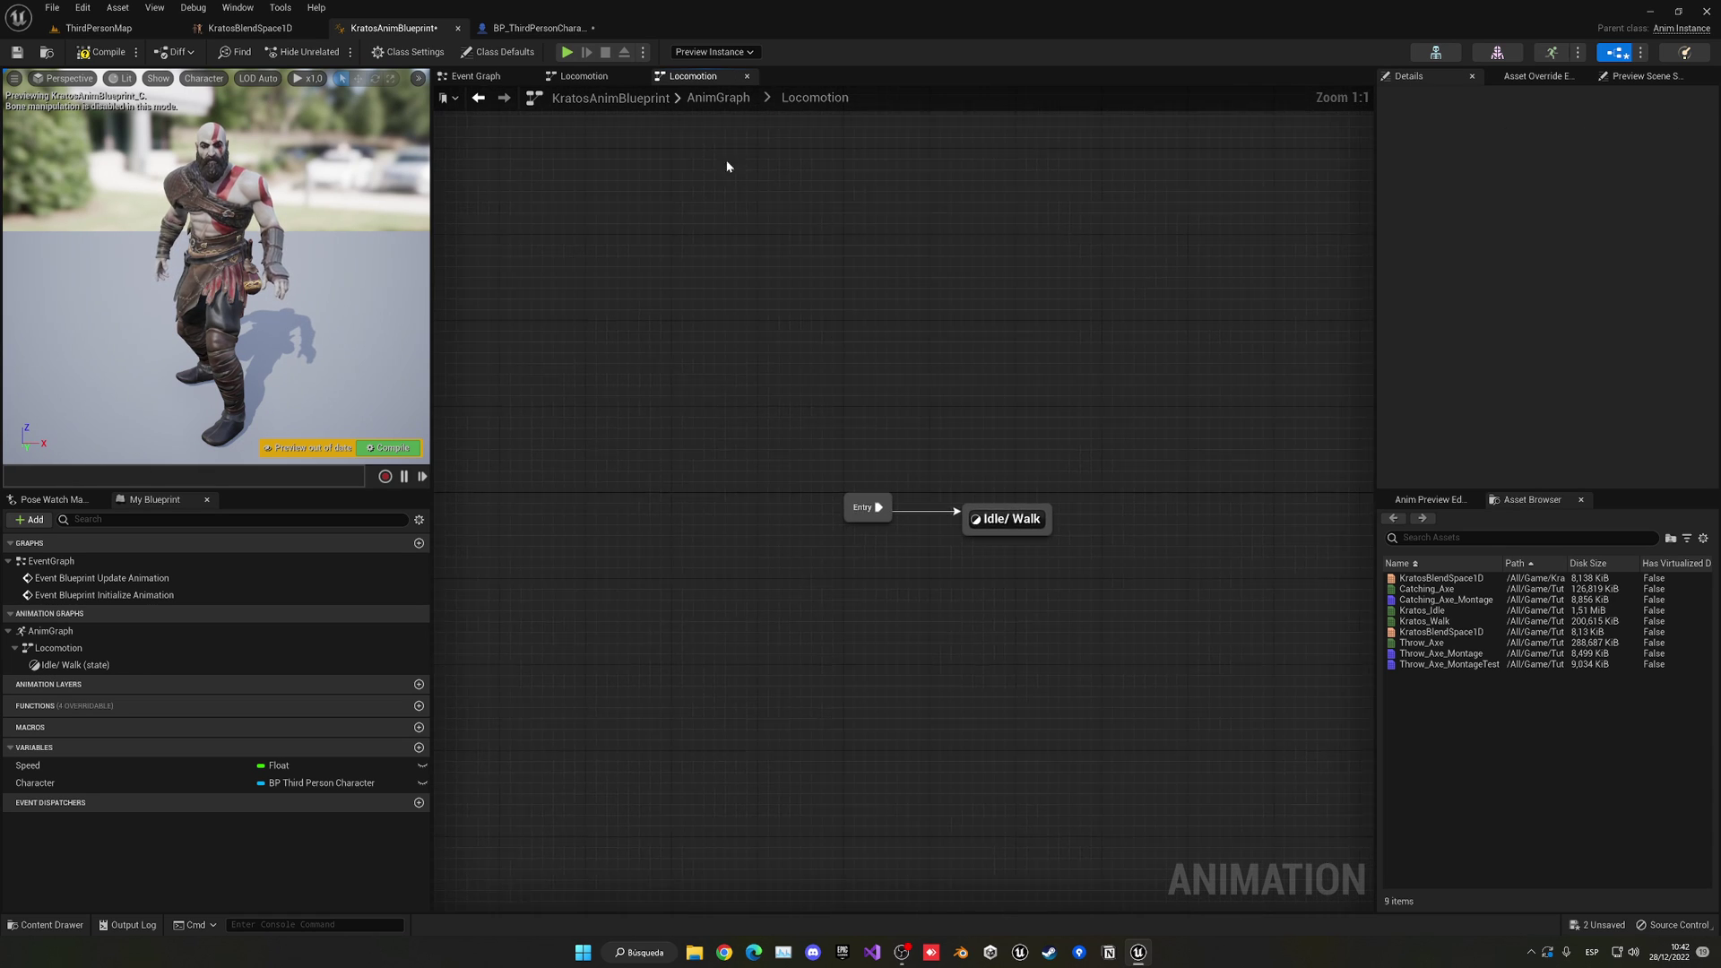
left_click(718, 96)
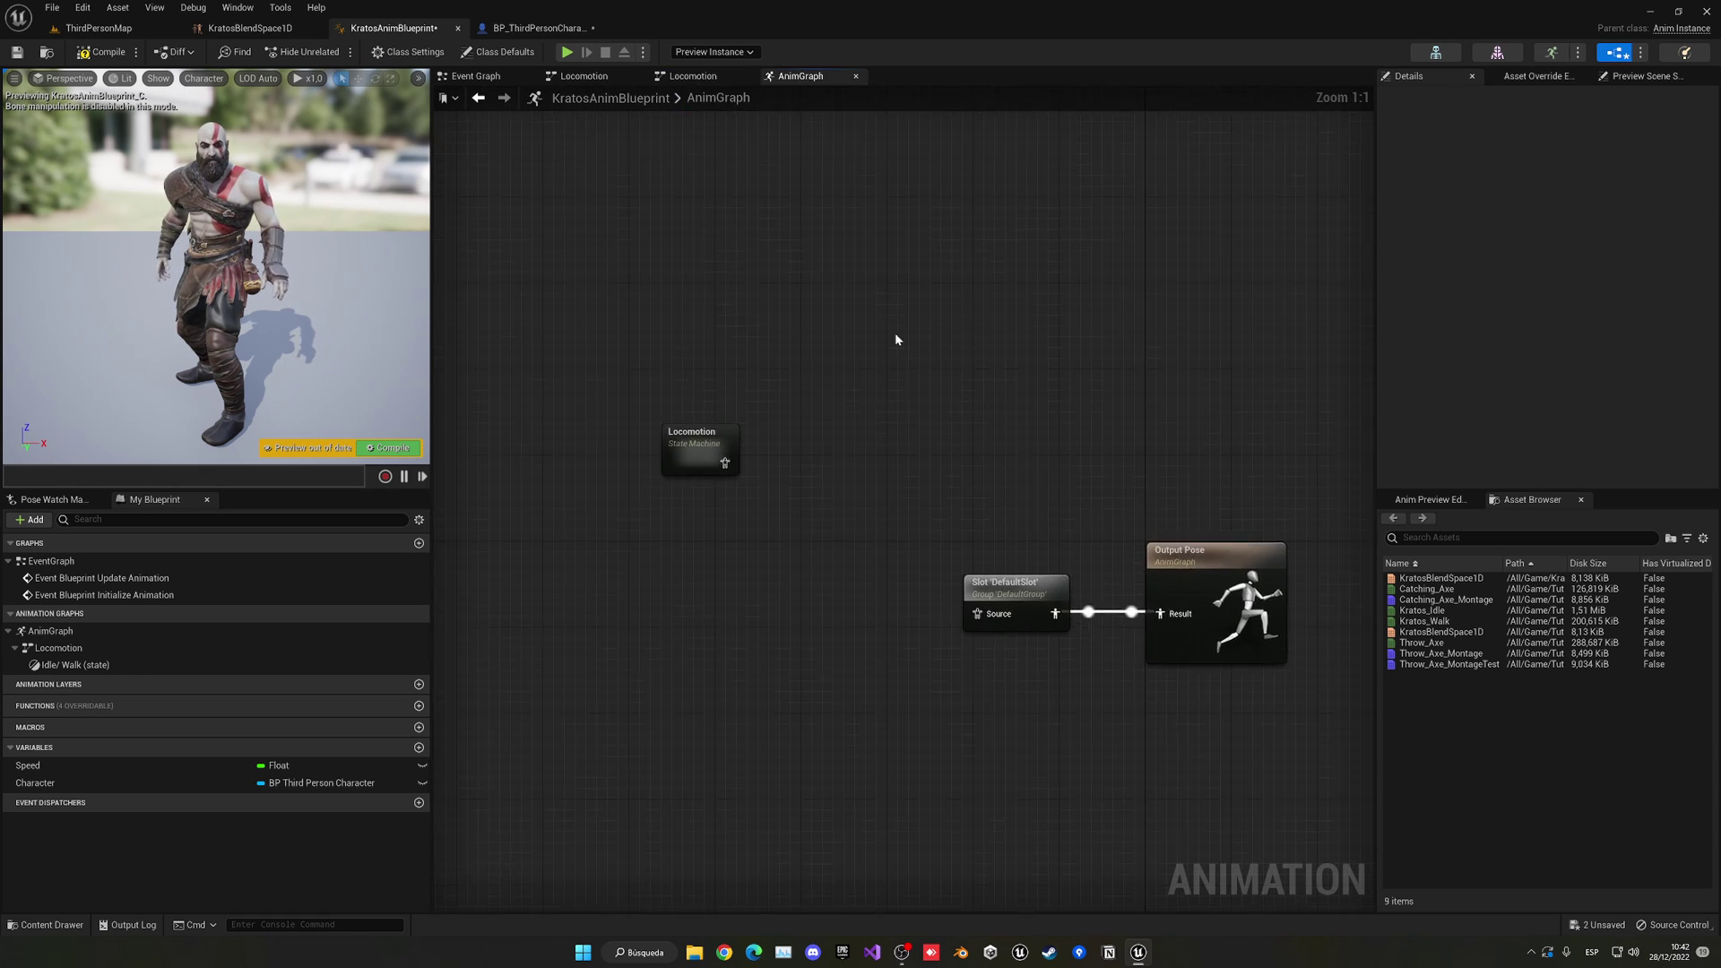
left_click_drag(661, 388, 955, 553)
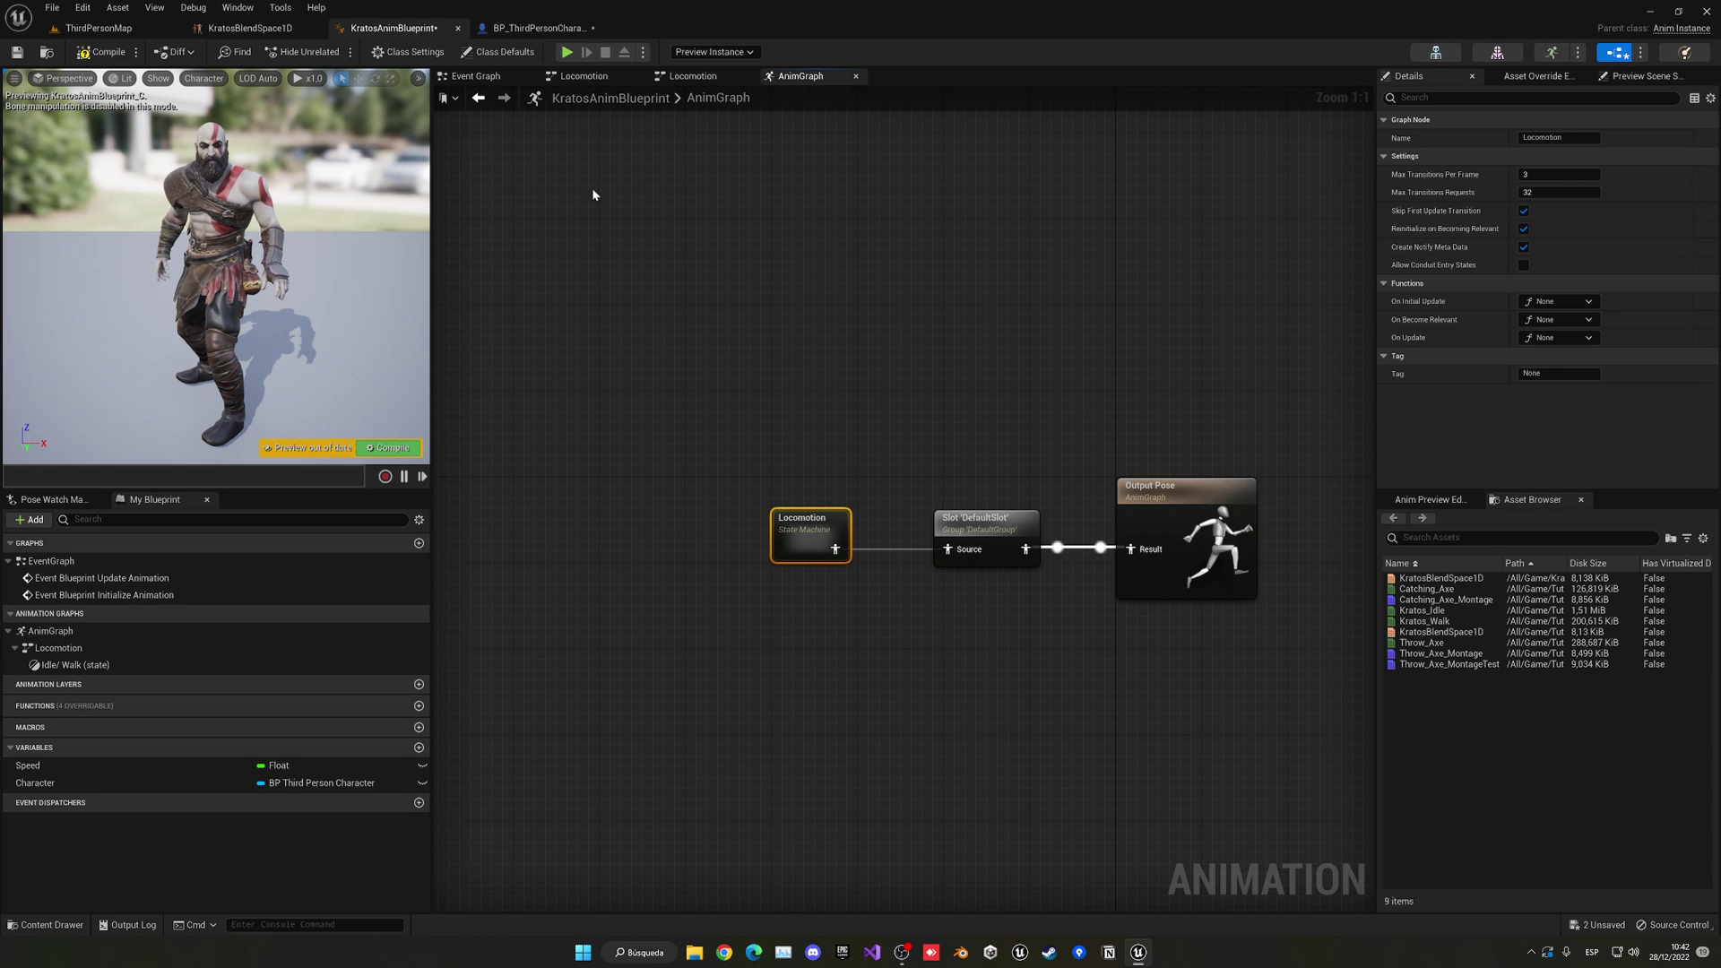
left_click(103, 52)
right_click_drag(903, 371, 838, 318)
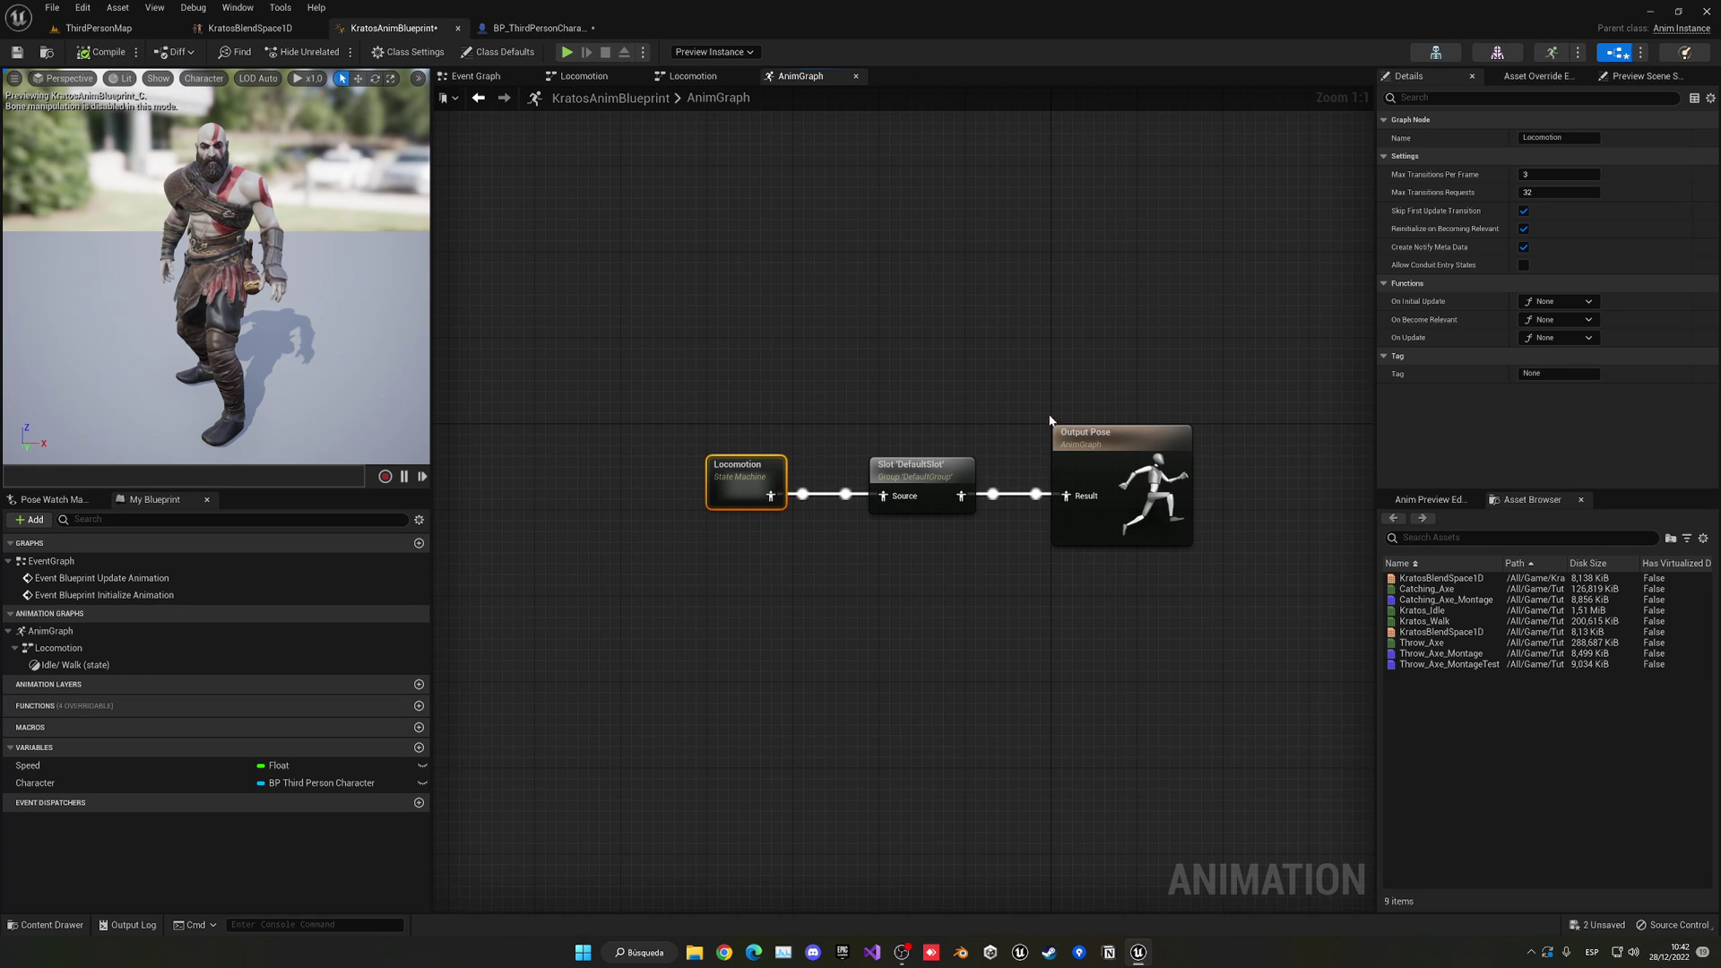